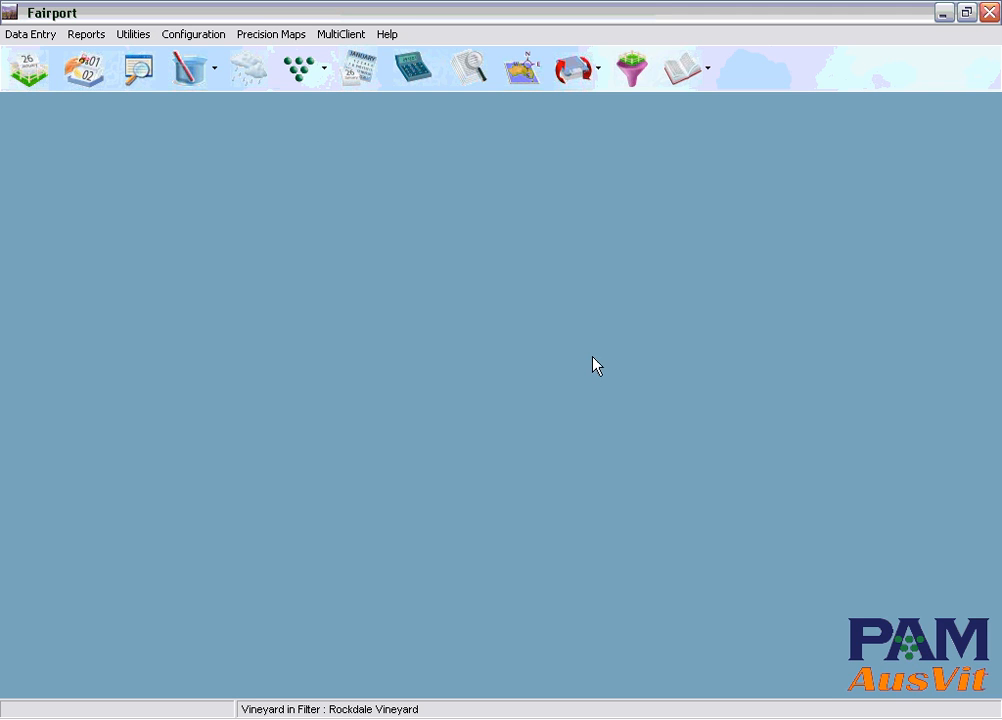
Review the program customisation settings for production unit naming and the selectable features, leaving them unchanged.
left_click(212, 36)
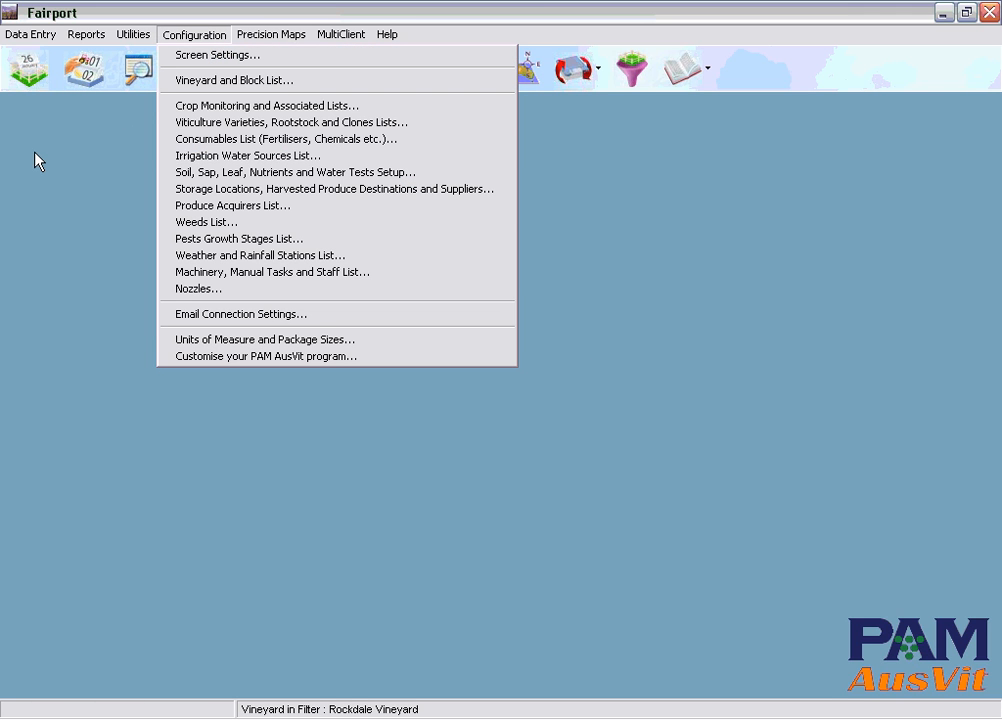
left_click(333, 357)
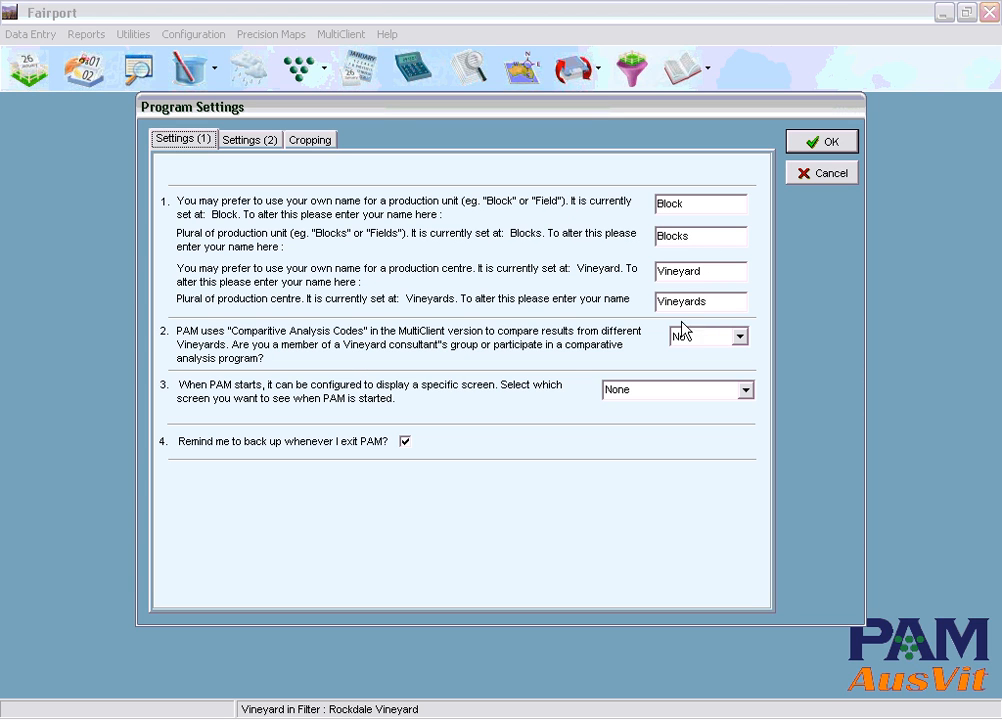
left_click(262, 145)
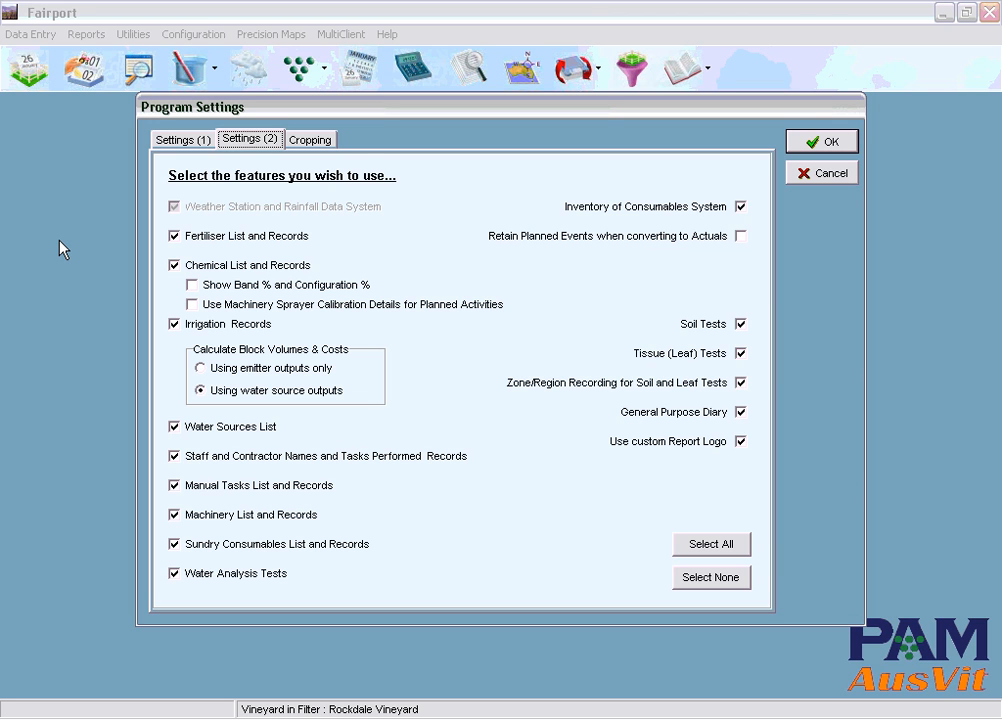
left_click(845, 175)
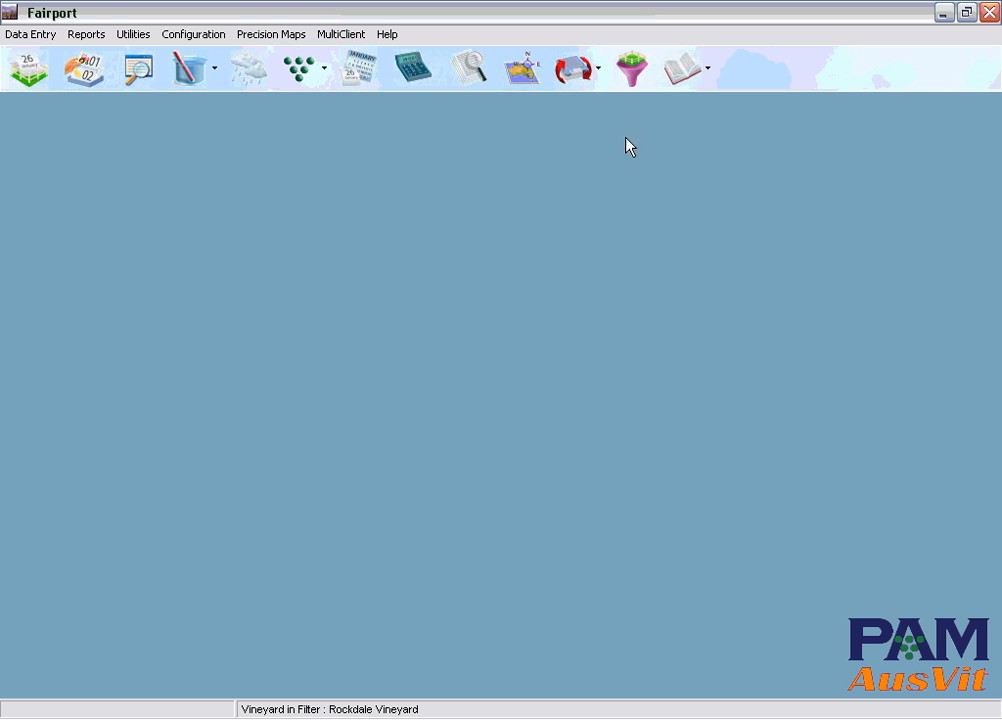
Examine the area information and general details of block A1 PEV in Rockdale Vineyard's block list.
left_click(215, 40)
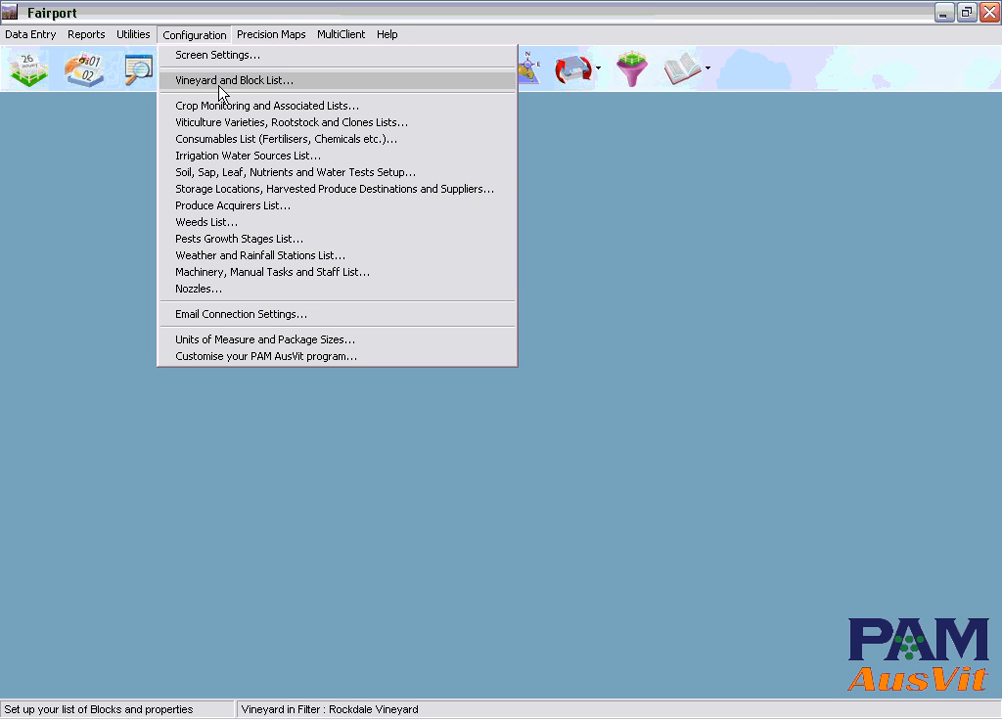
left_click(255, 83)
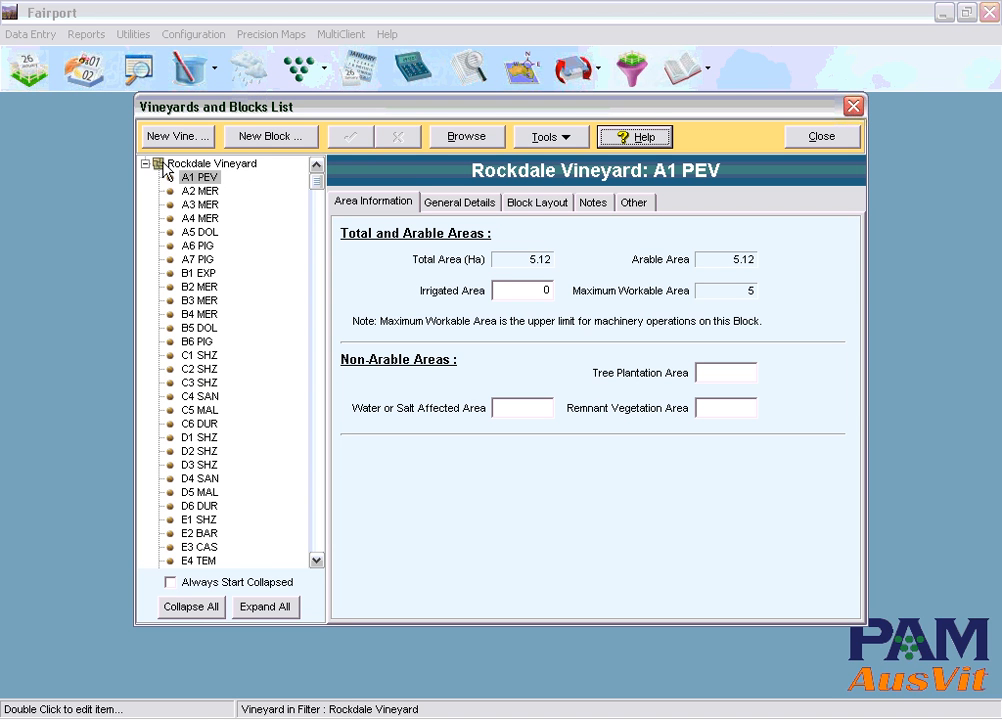
left_click(145, 164)
left_click(145, 164)
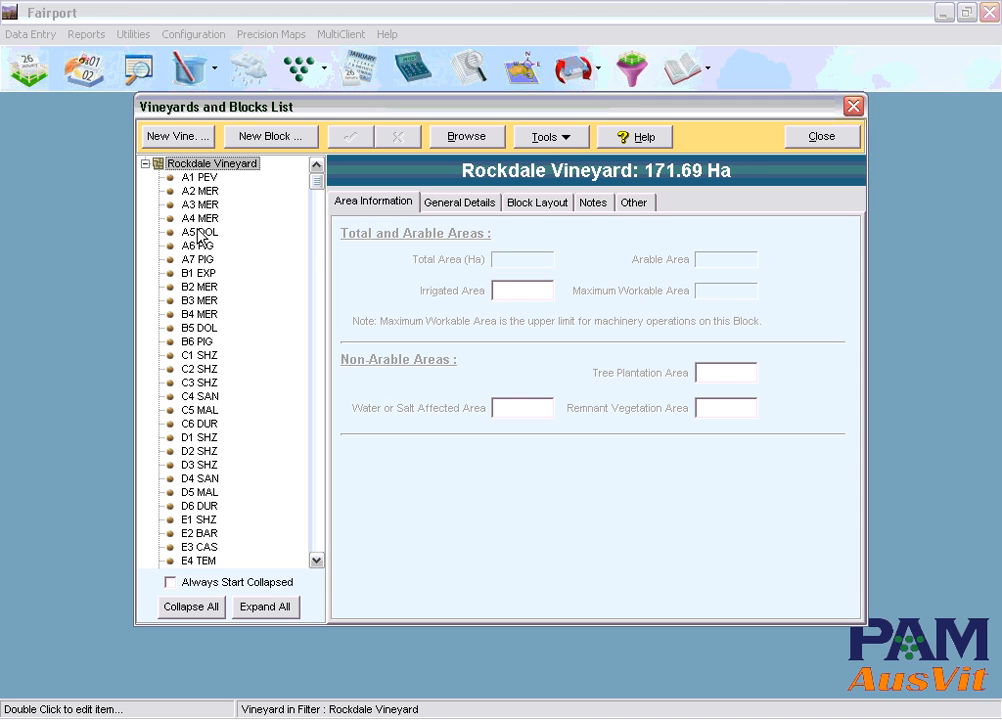
left_click(197, 179)
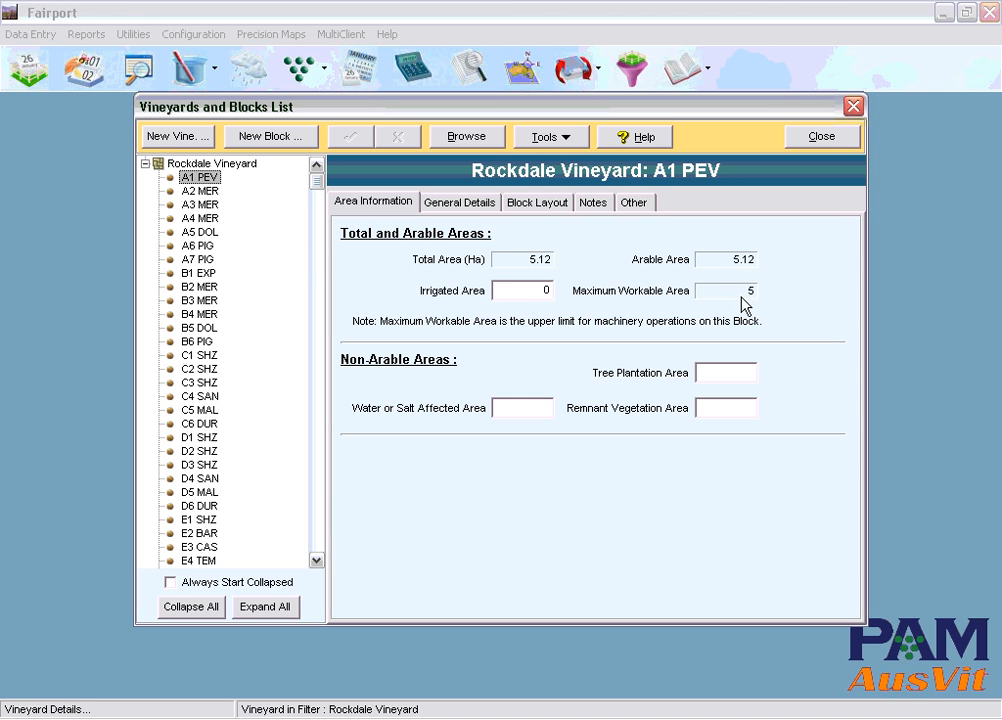
left_click(458, 204)
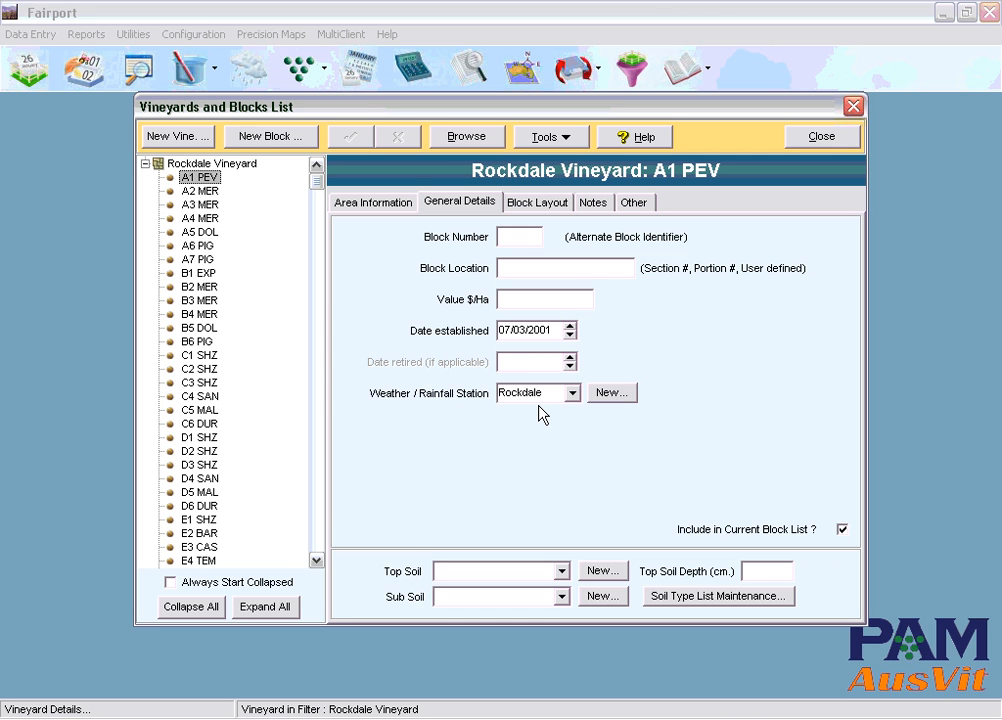
Inspect block A1 PEV's Petit Verdot layout, including its section details and row and vine spaces.
left_click(546, 204)
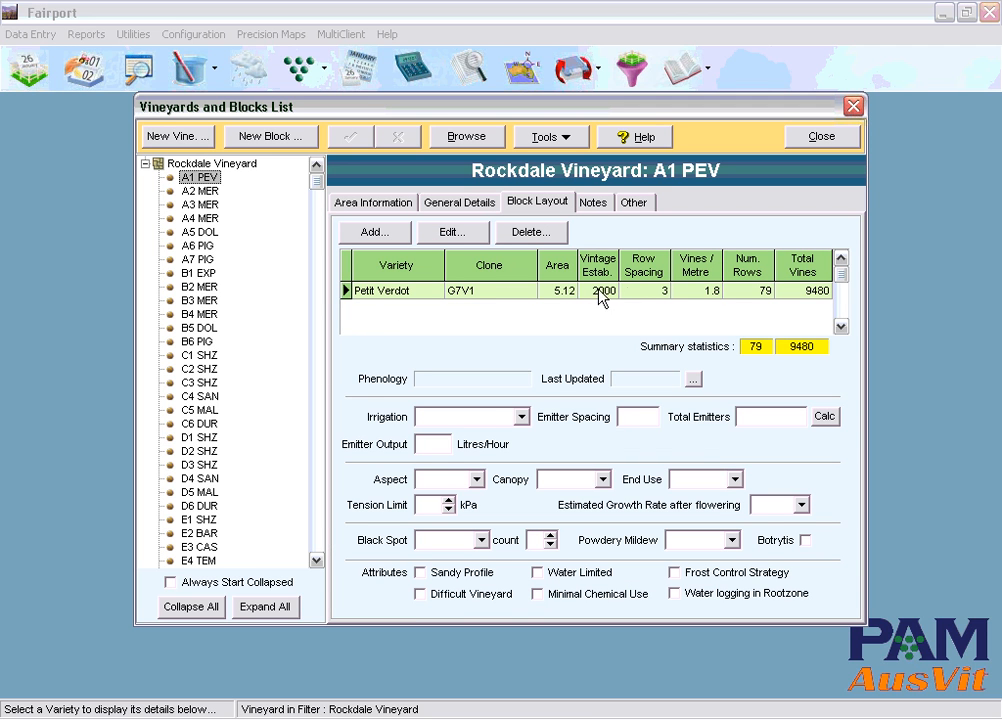
double_click(503, 298)
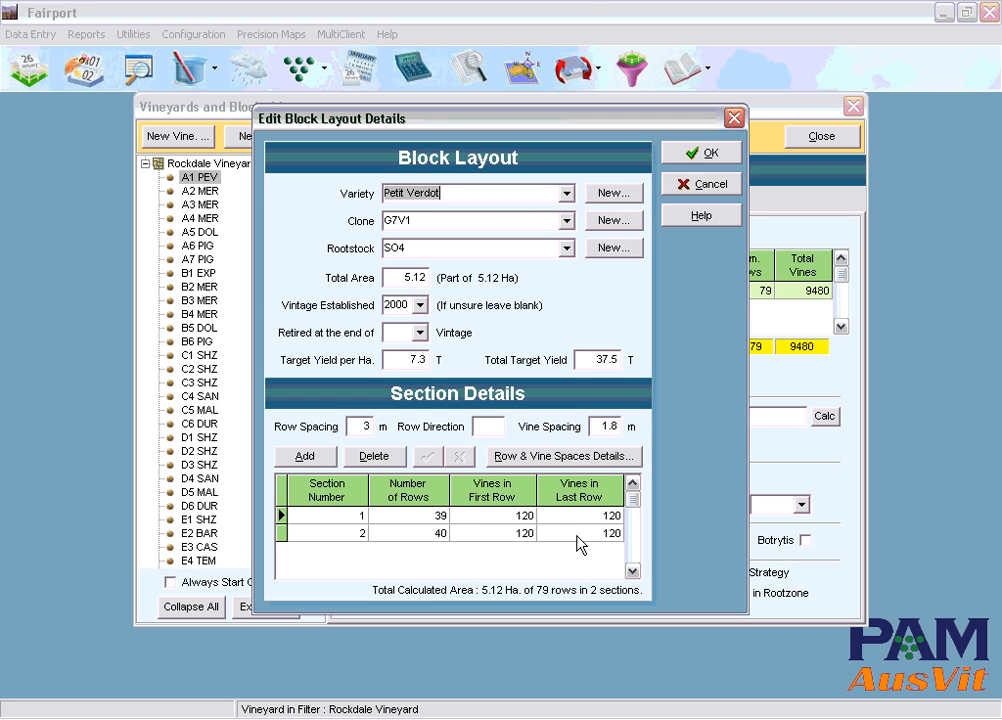
left_click(565, 456)
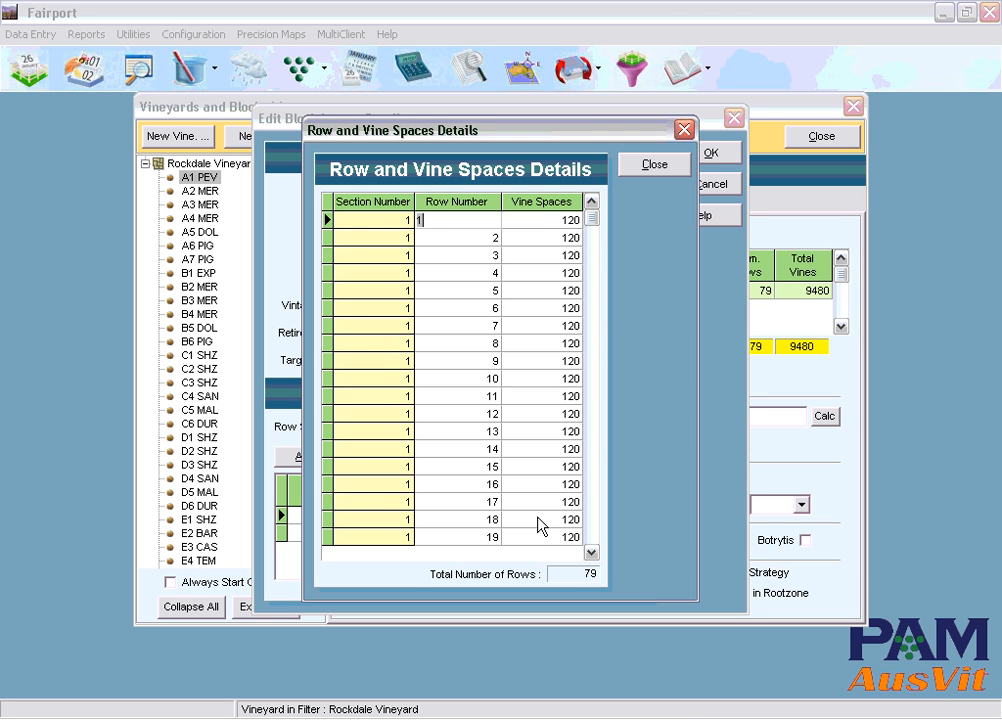
left_click(655, 166)
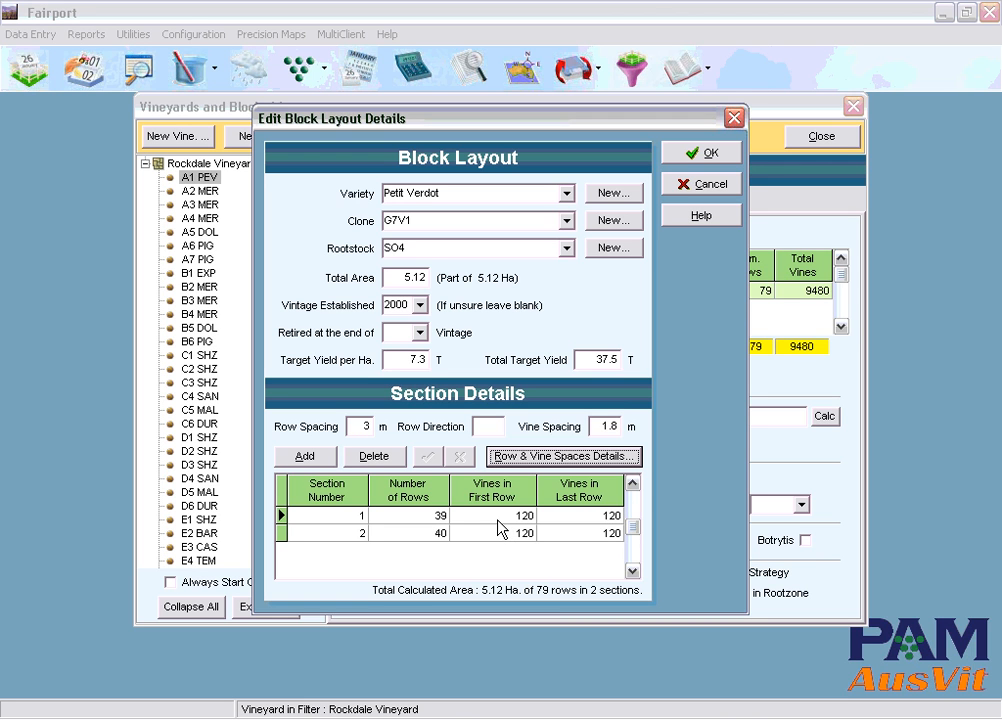
left_click(708, 153)
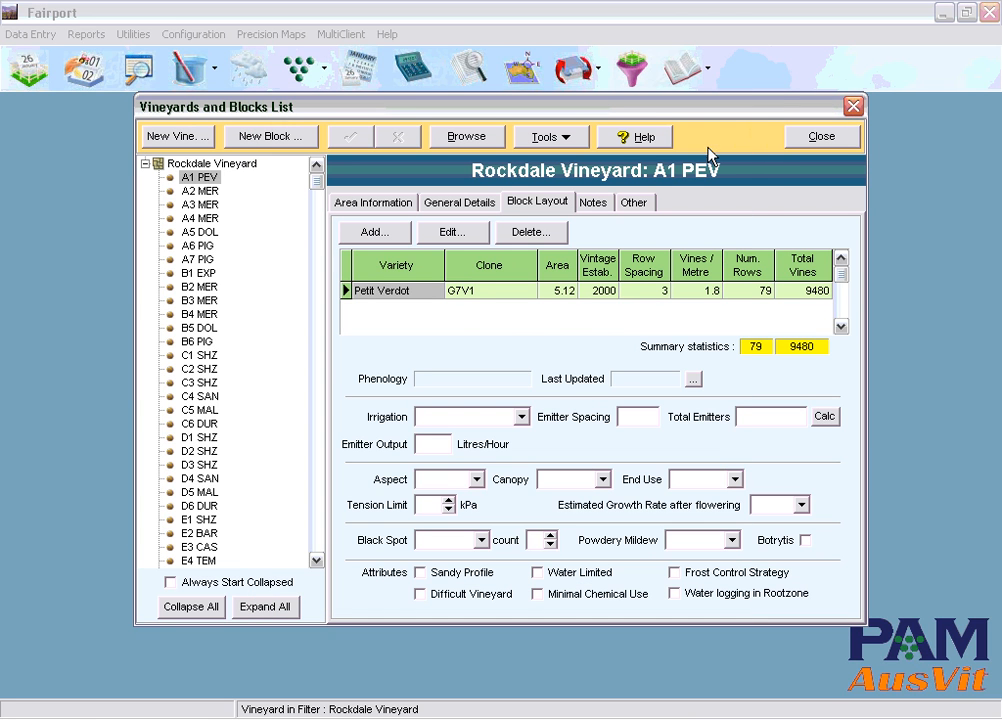
Check block A1 PEV's notes and centroid geo-location fields, and close the vineyards and blocks list.
left_click(594, 203)
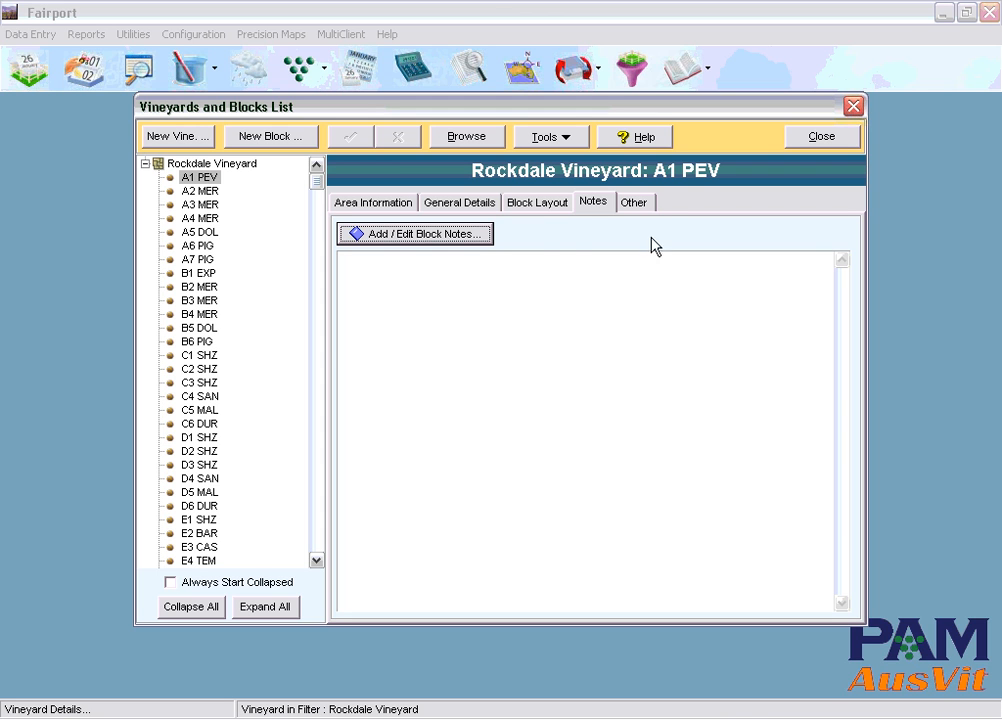
left_click(635, 203)
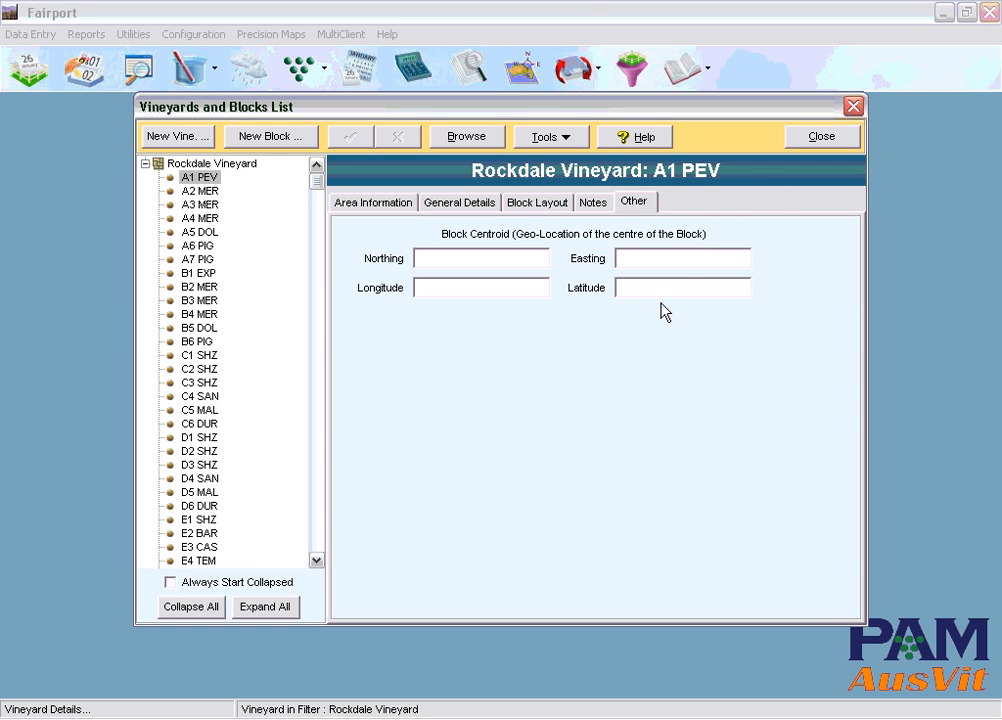
left_click(821, 140)
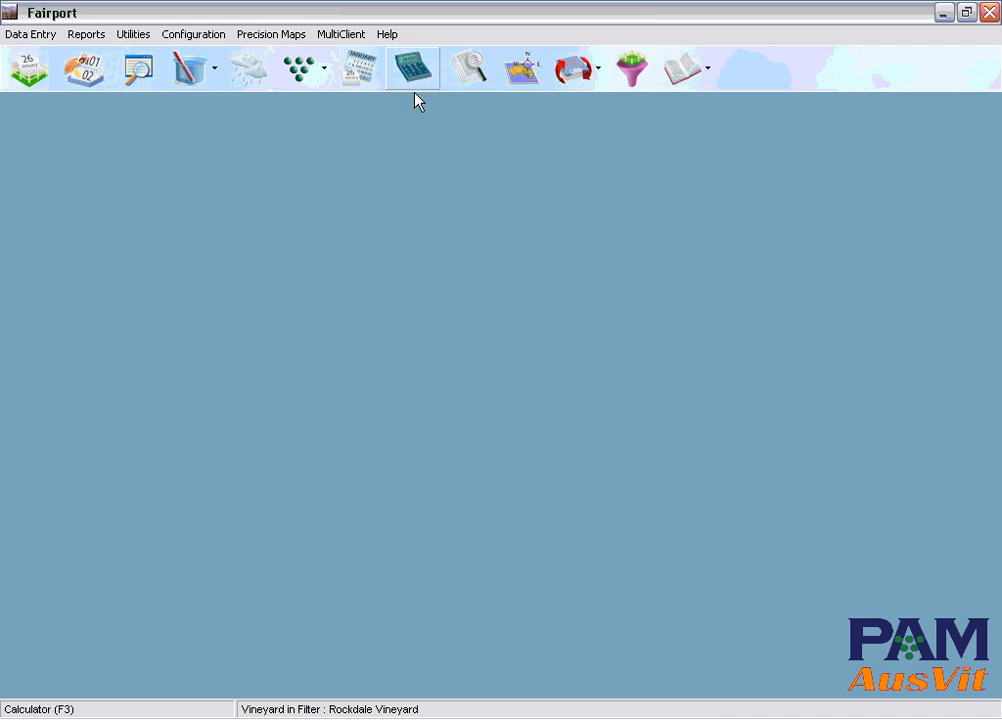
Review the viticulture lists, checking the clones of the Muscat Early variety and the rootstock varieties.
left_click(210, 38)
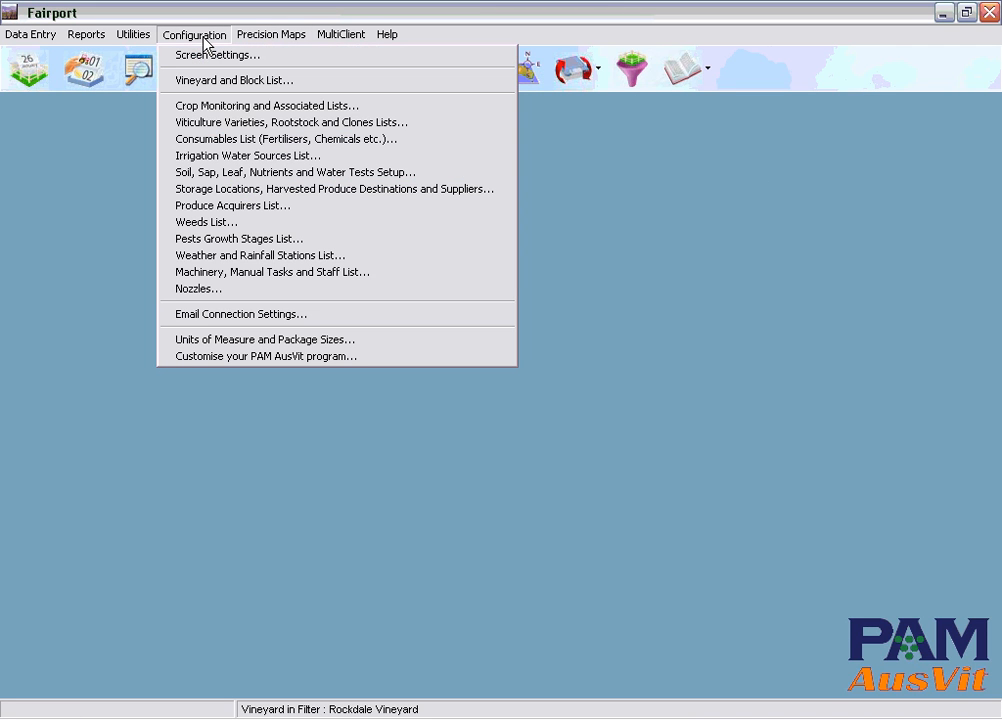
left_click(207, 130)
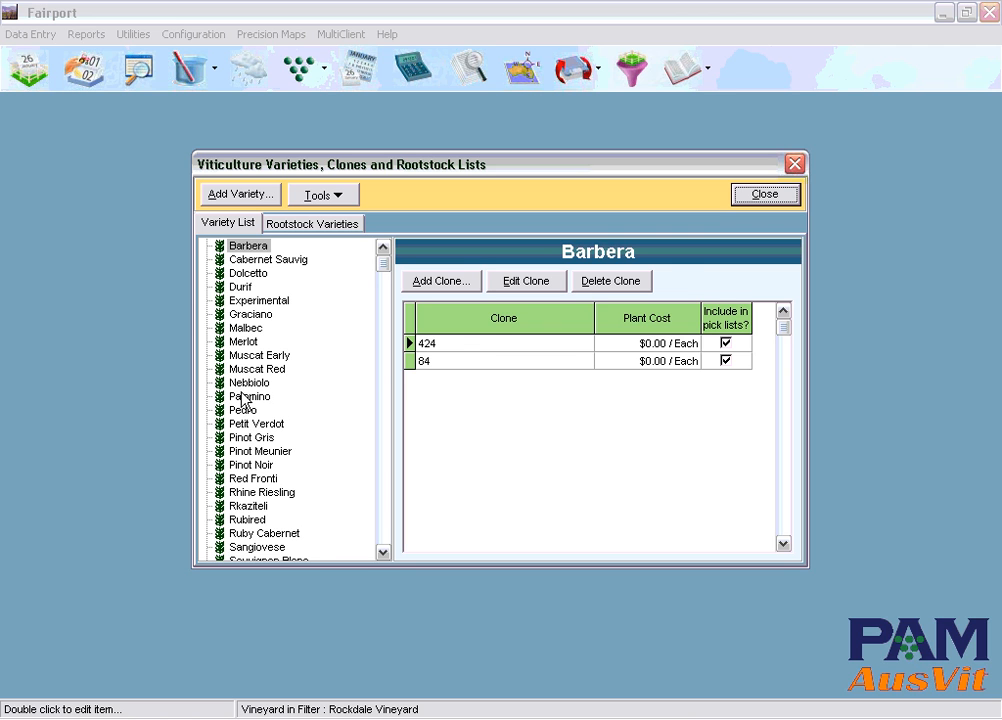
left_click(243, 356)
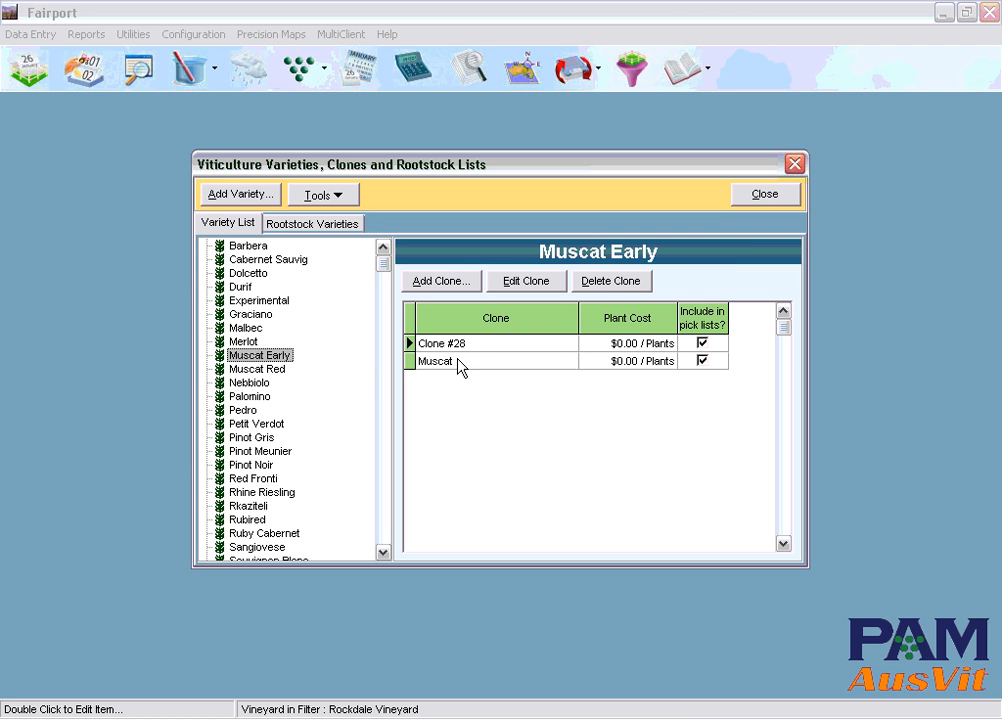
left_click(316, 225)
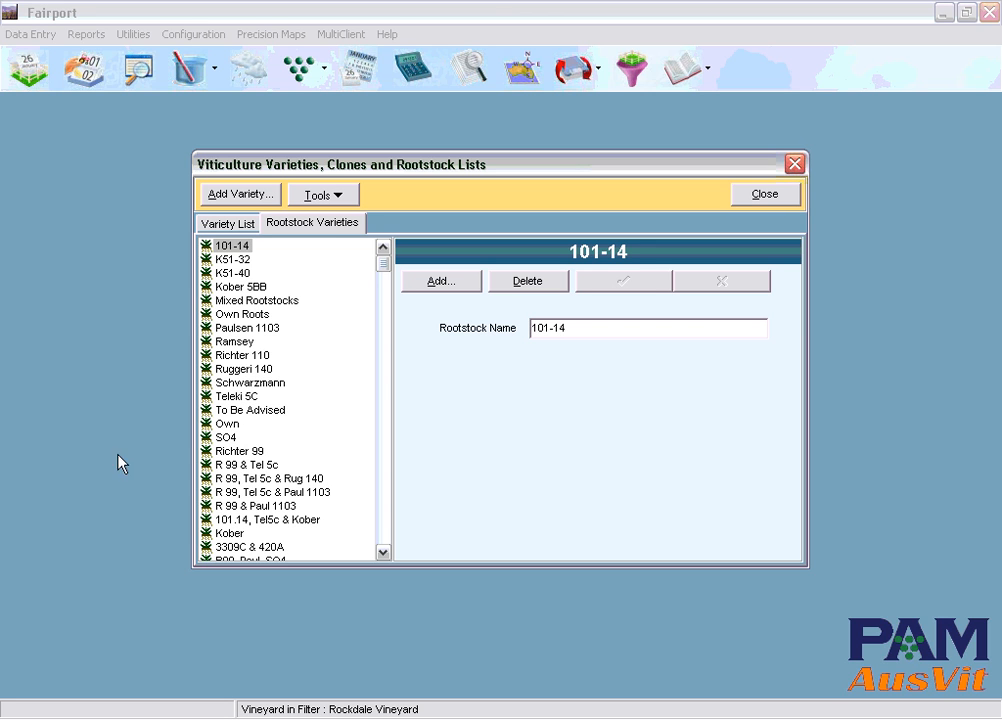
left_click(758, 200)
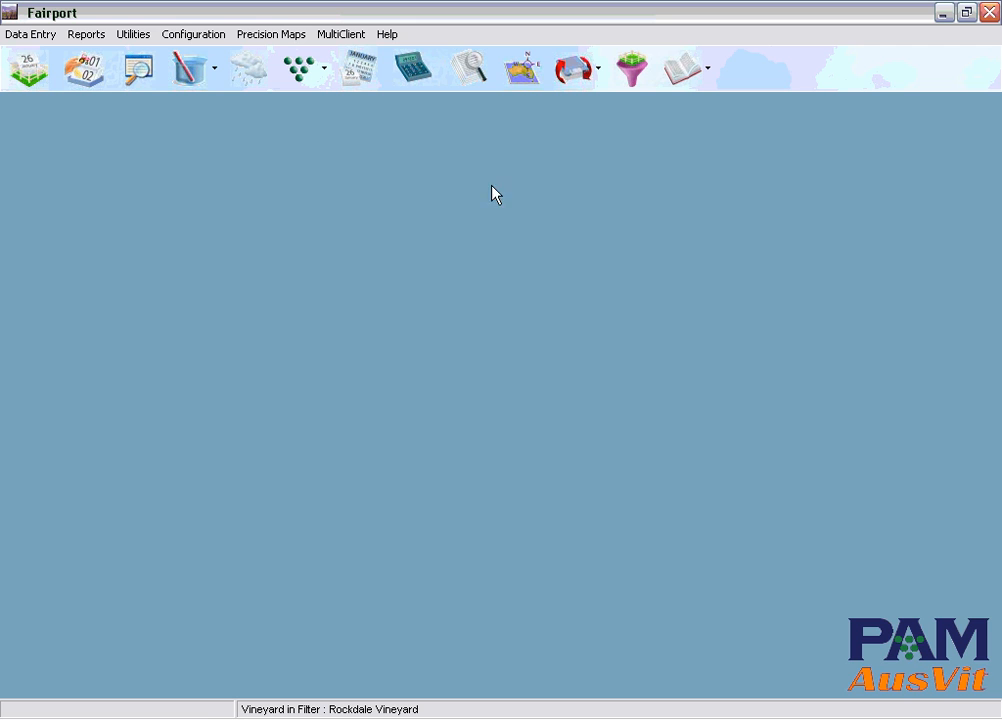
Examine the crop monitoring items for grapes and the master selection they are chosen from.
left_click(200, 37)
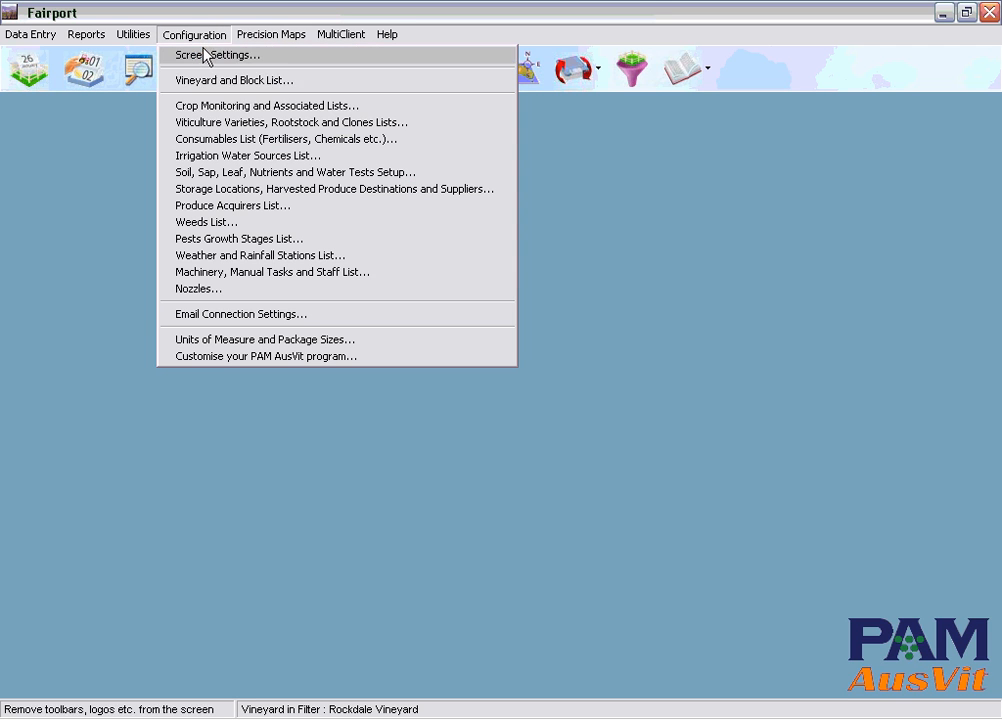
left_click(208, 118)
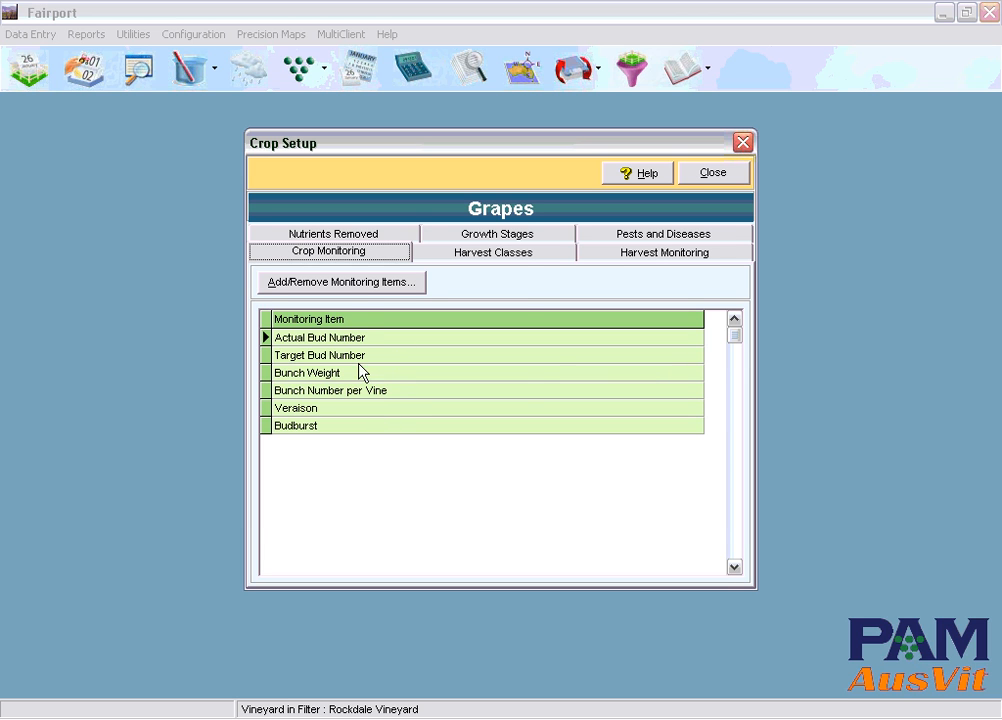
left_click(345, 286)
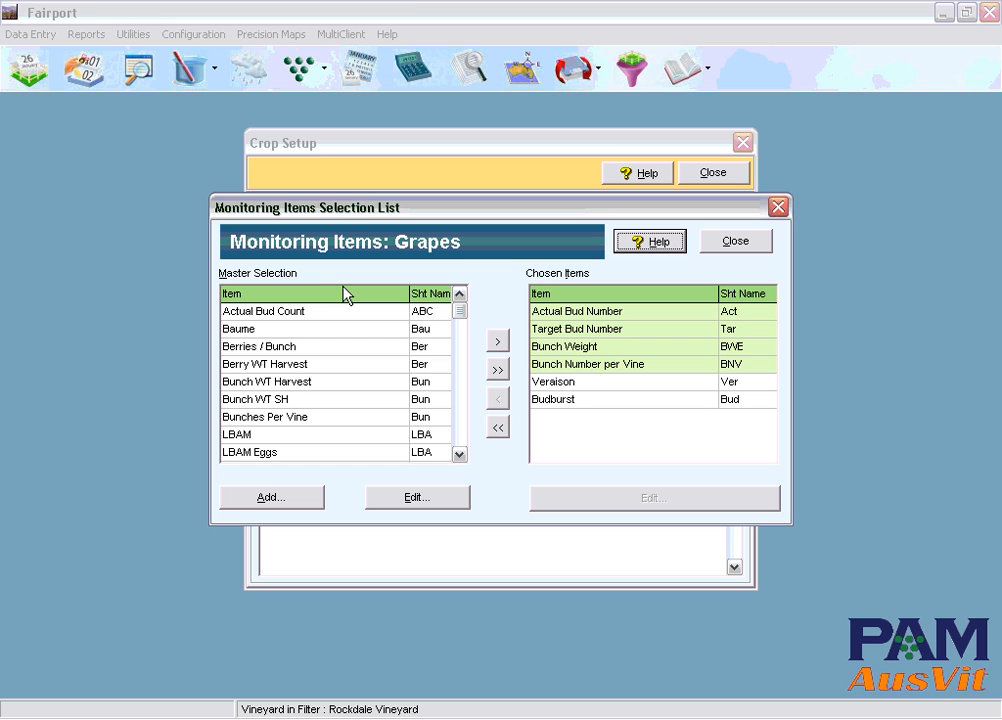
left_click(739, 248)
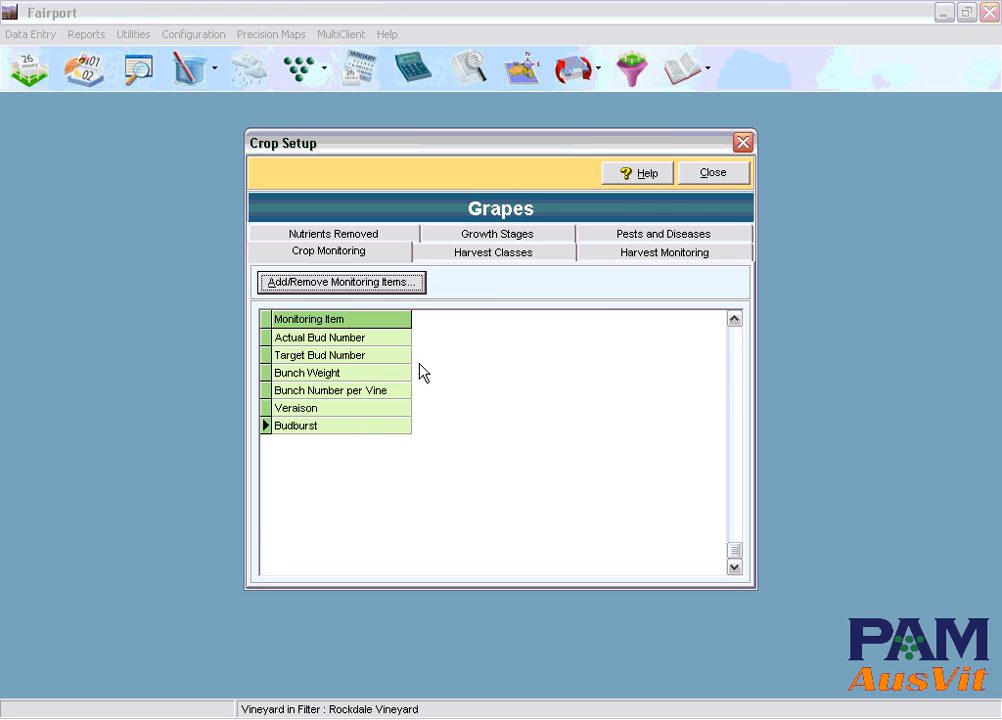
Review the harvest classes, harvest monitoring items, and pests and diseases set up for grapes.
left_click(494, 257)
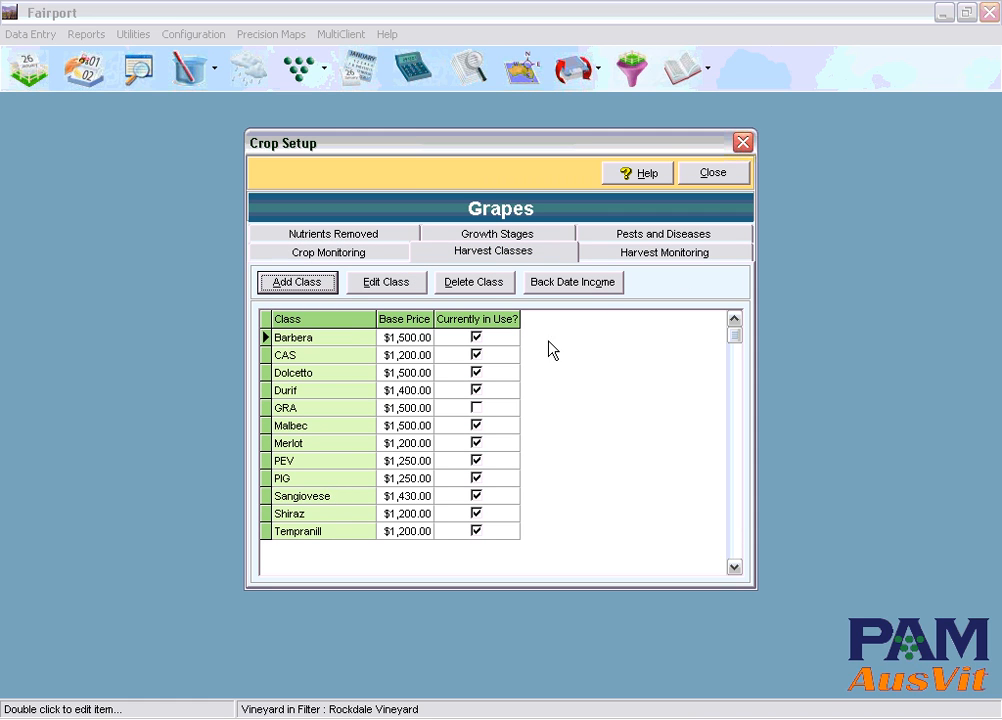
left_click(657, 256)
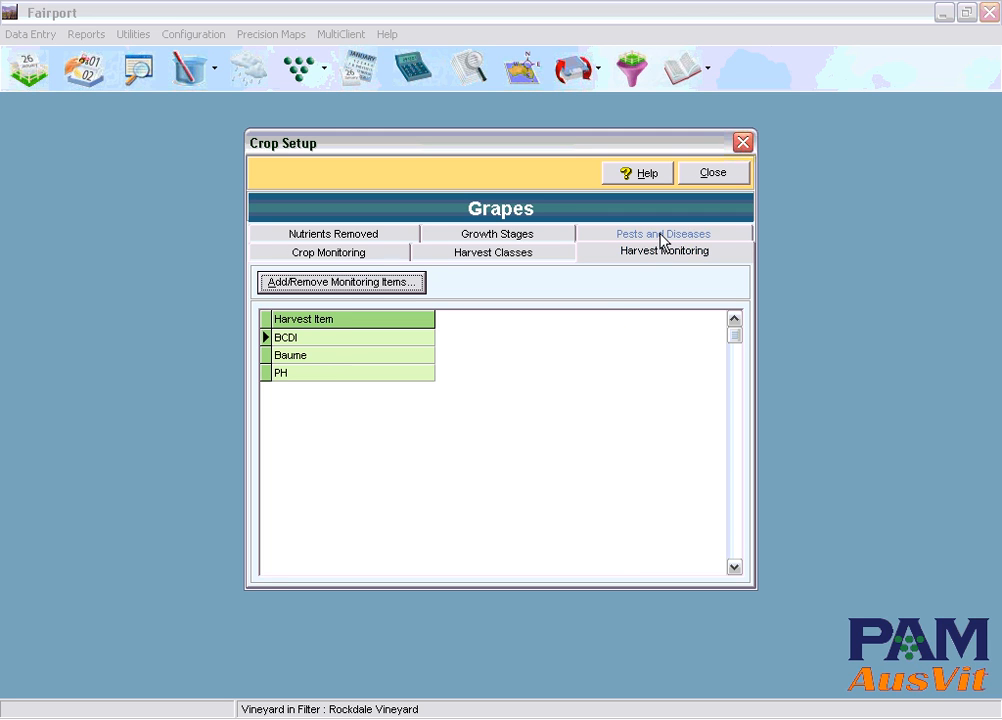
left_click(660, 238)
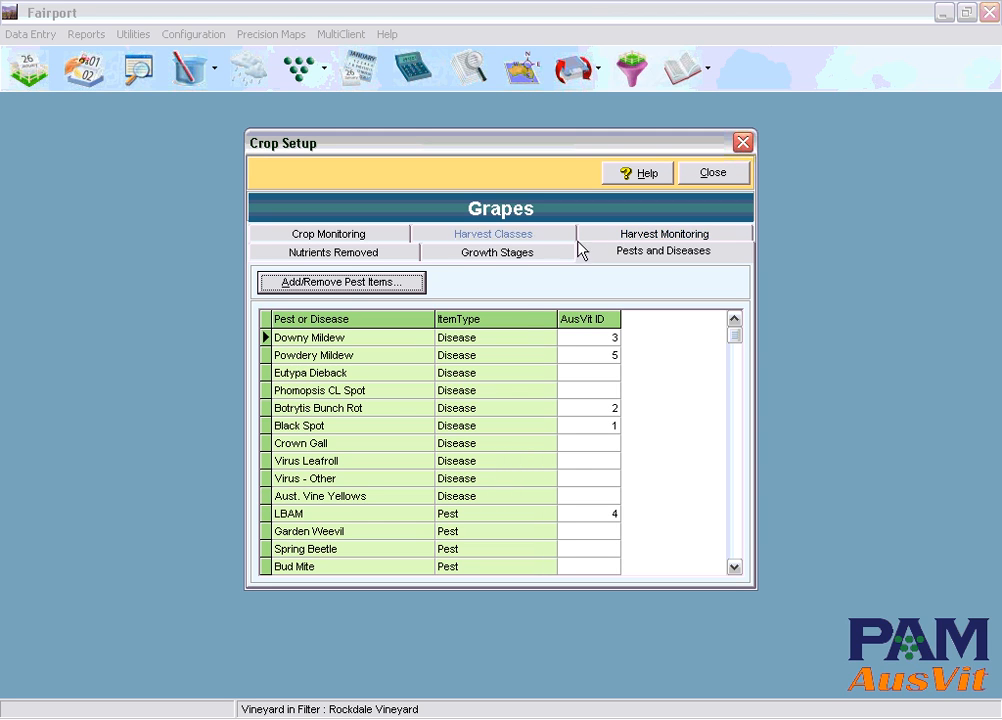
Look through the grape growth stages with their AusVit IDs and the nutrients removed, and close the crop setup.
left_click(527, 256)
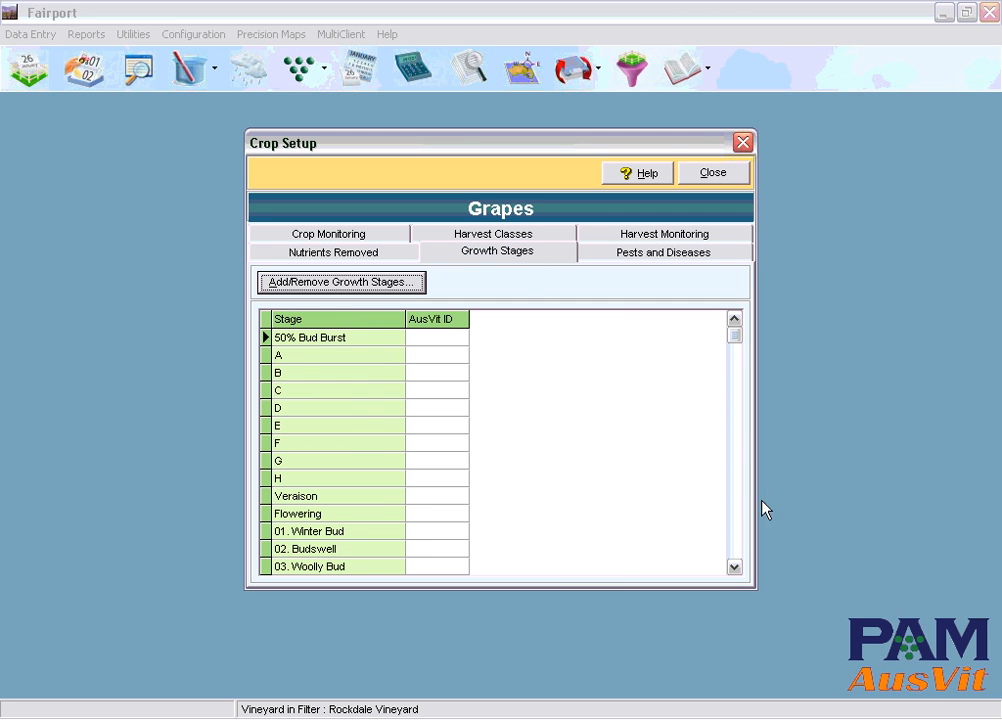
left_click(734, 546)
left_click(734, 546)
left_click(734, 546)
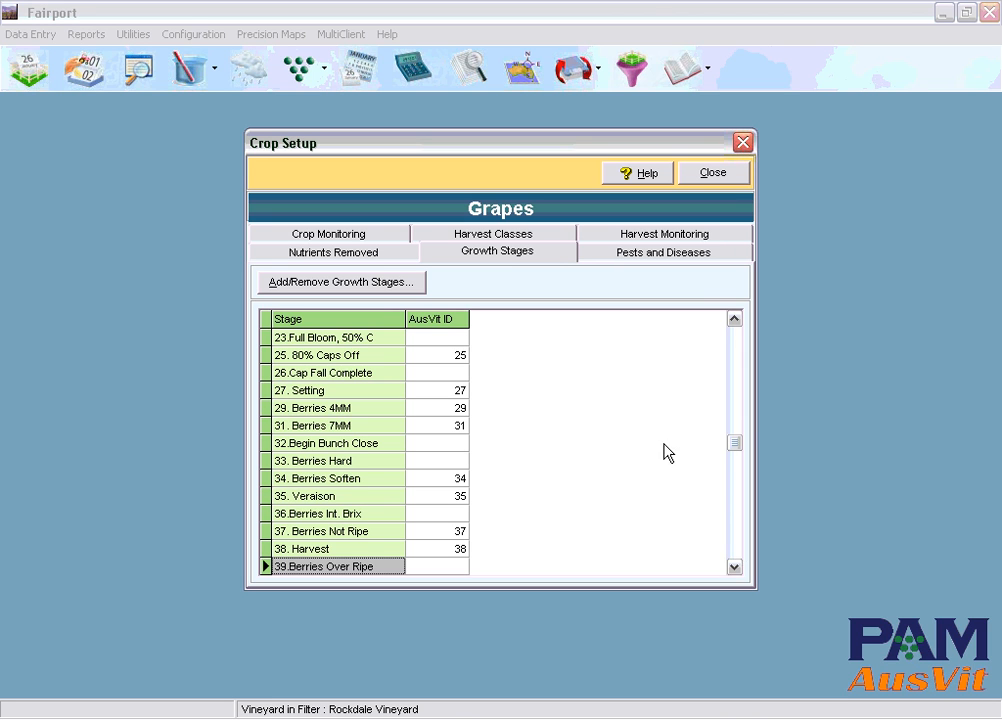
left_click(358, 262)
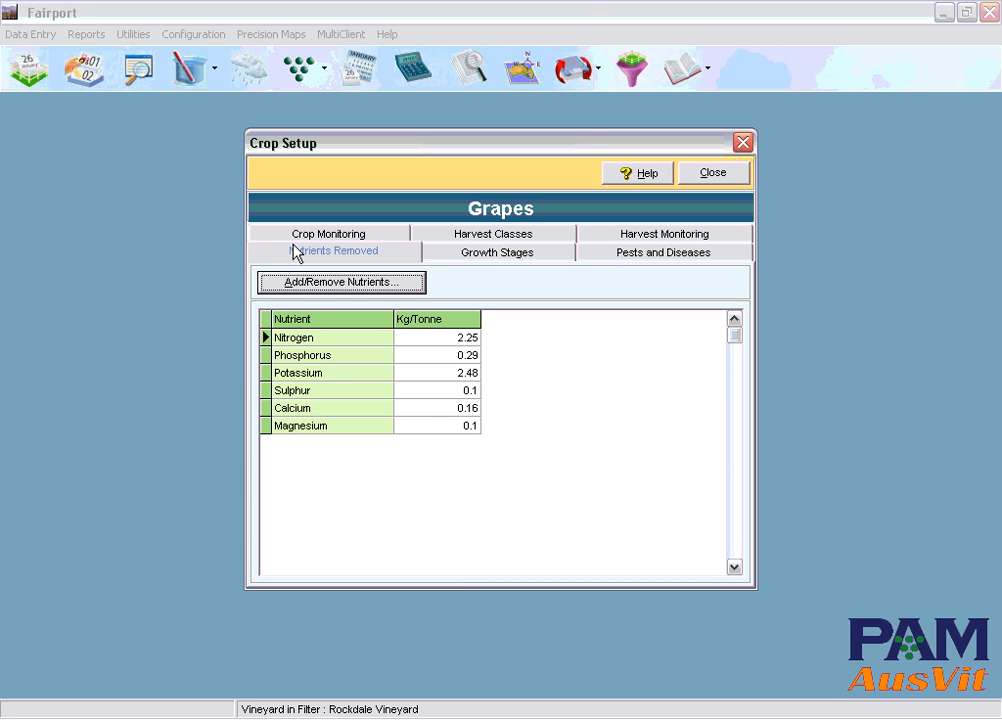
left_click(719, 174)
Review the chemicals, fertilisers and sundries in the consumables list, and check the details of the UREA fertiliser.
left_click(203, 38)
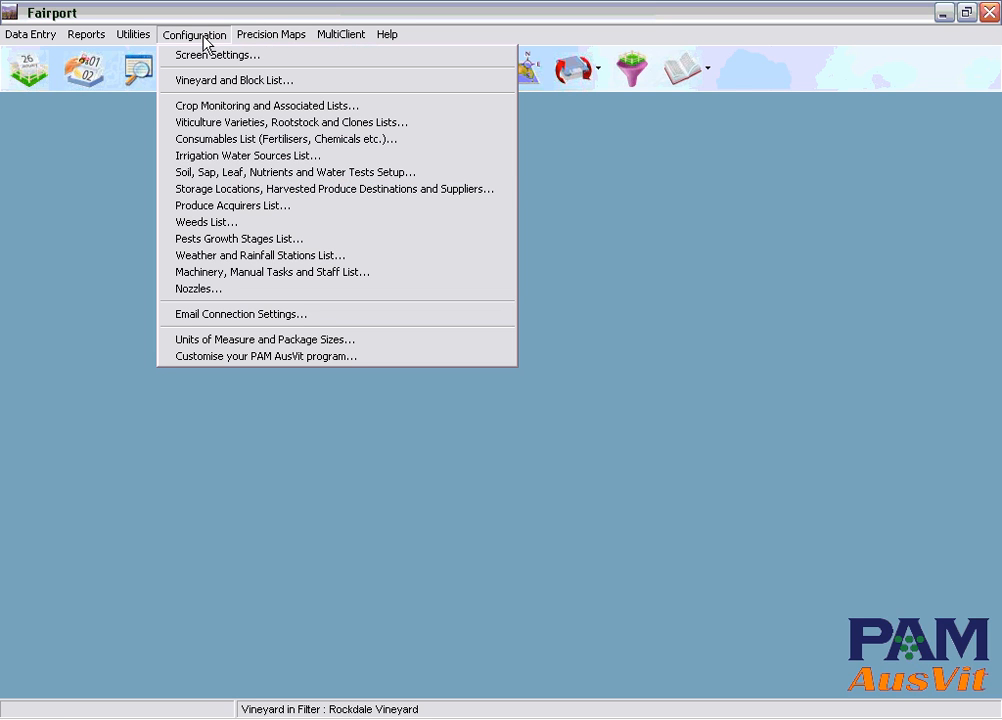
left_click(261, 147)
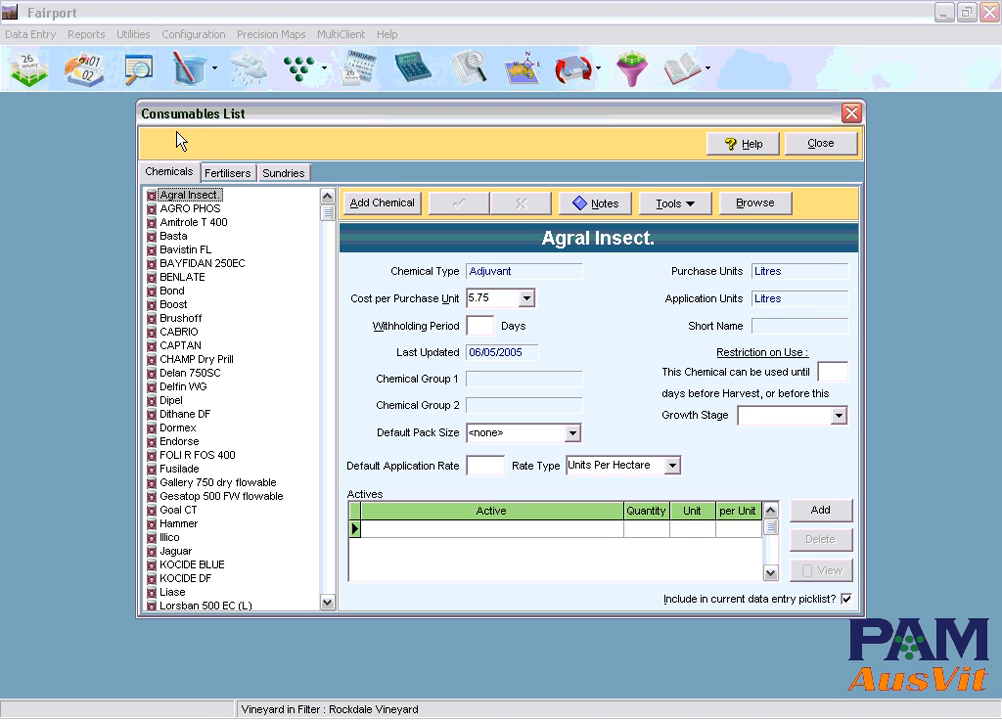
left_click(227, 172)
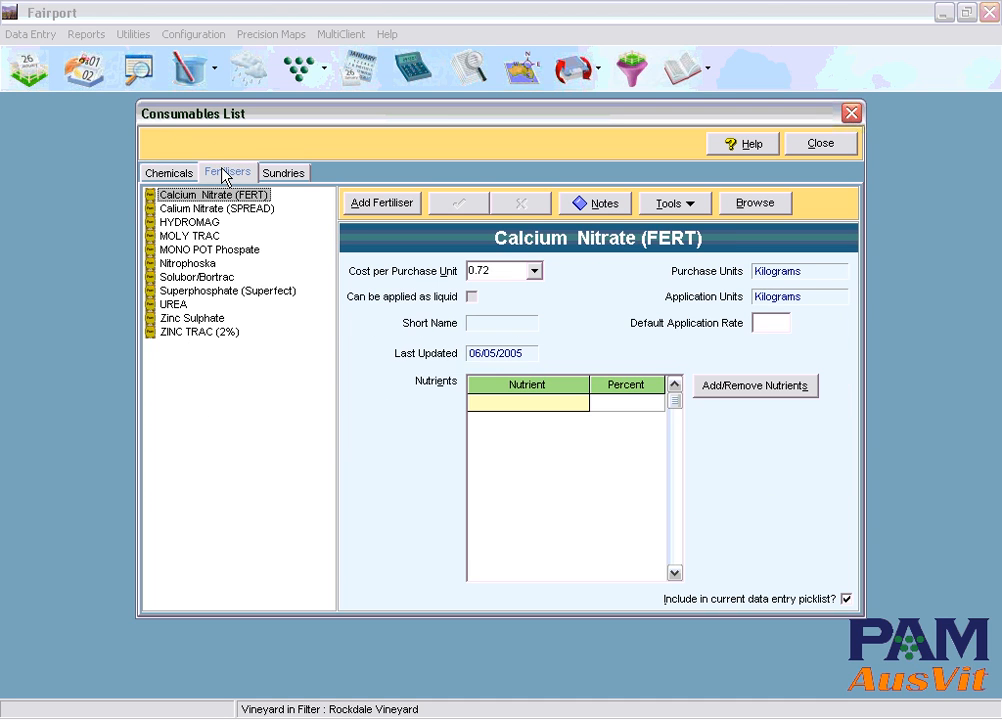
left_click(286, 174)
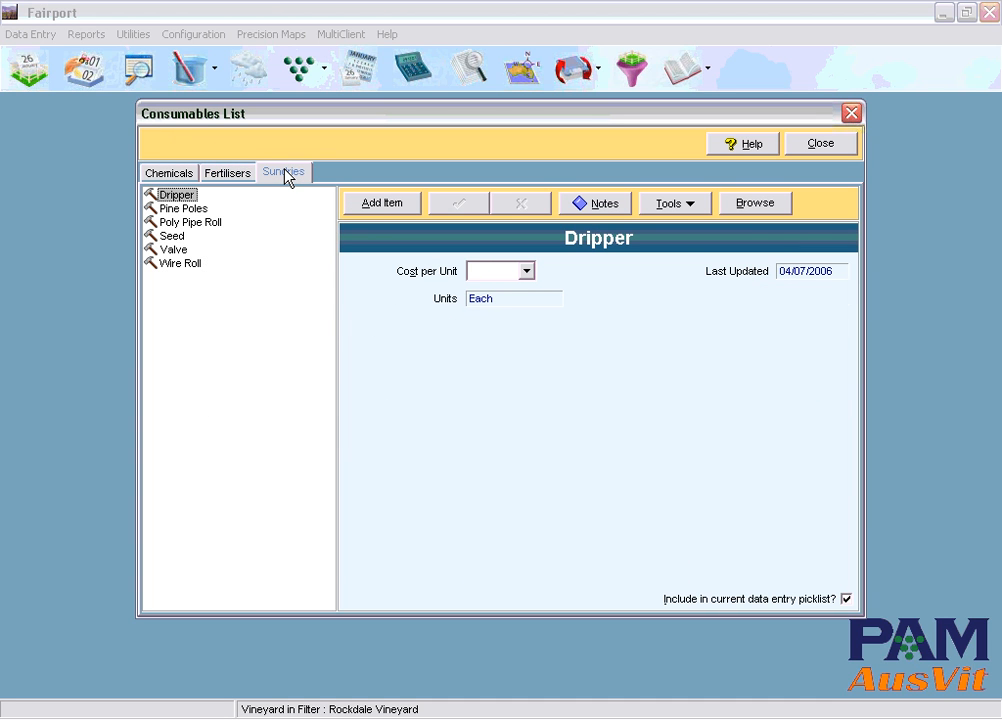
left_click(157, 173)
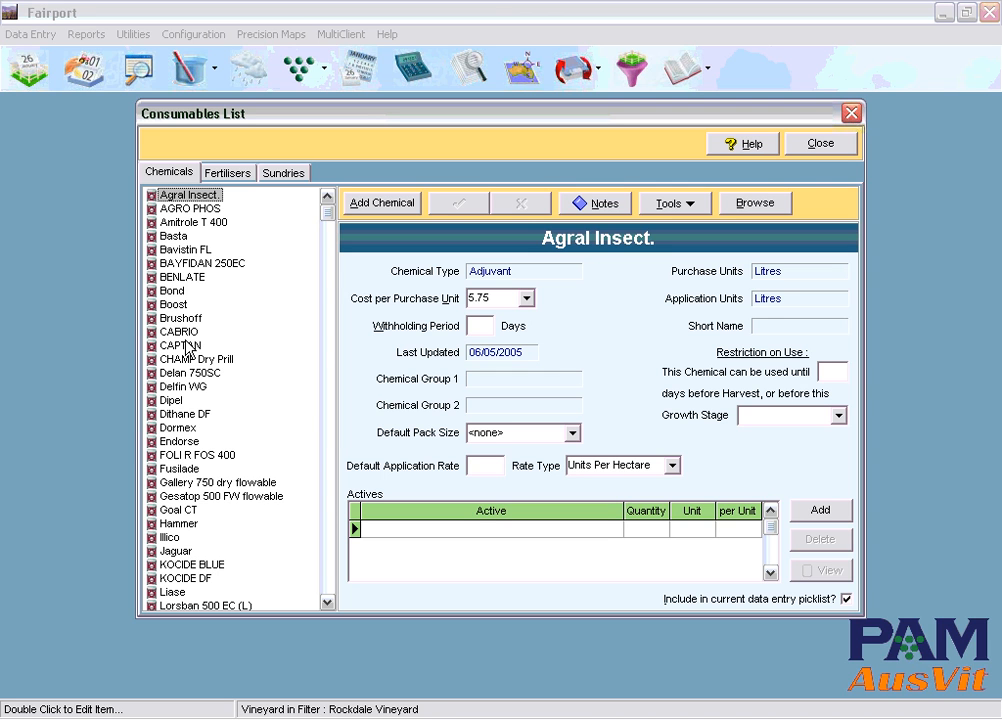
left_click(229, 173)
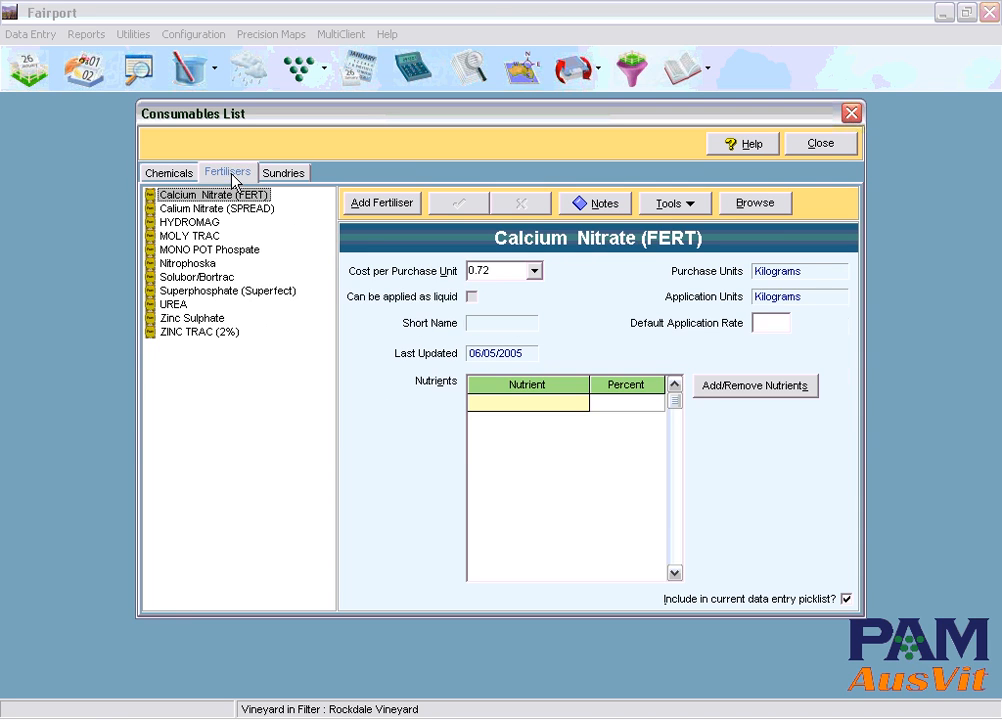
left_click(176, 306)
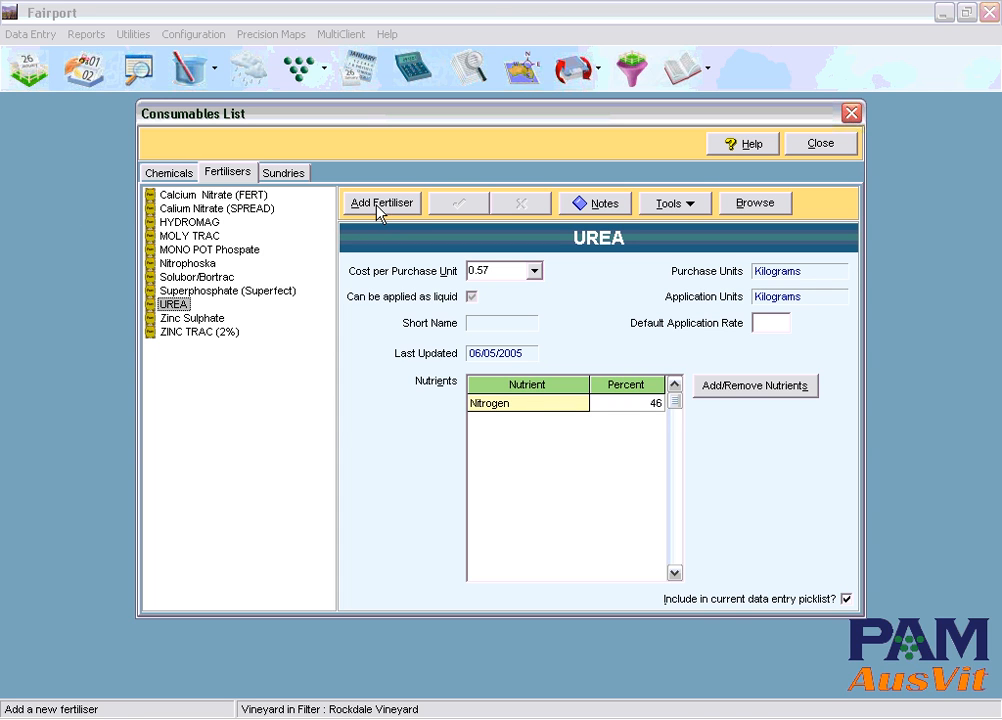
Check the Valve and Wire Roll entries among the sundries and close the consumables list.
left_click(285, 173)
left_click(174, 250)
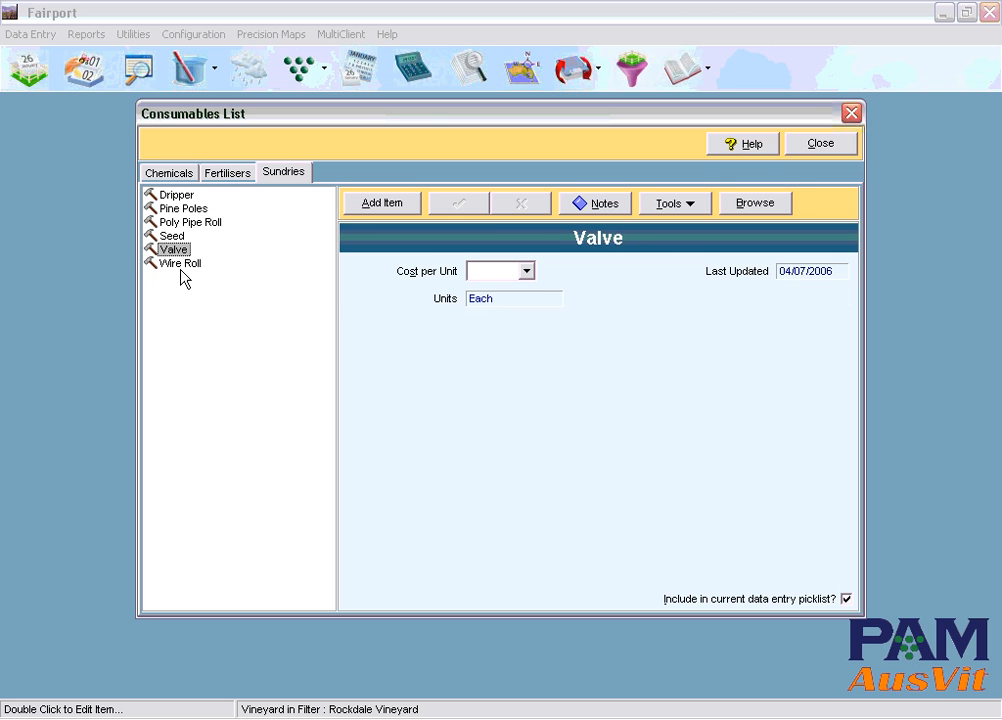
left_click(180, 264)
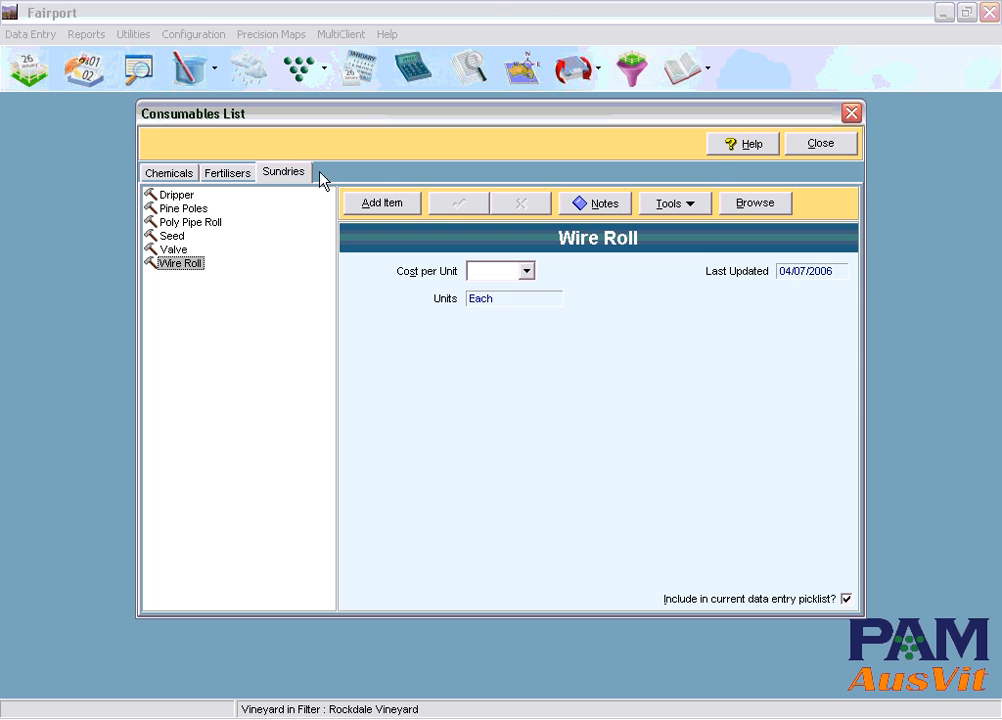
left_click(819, 147)
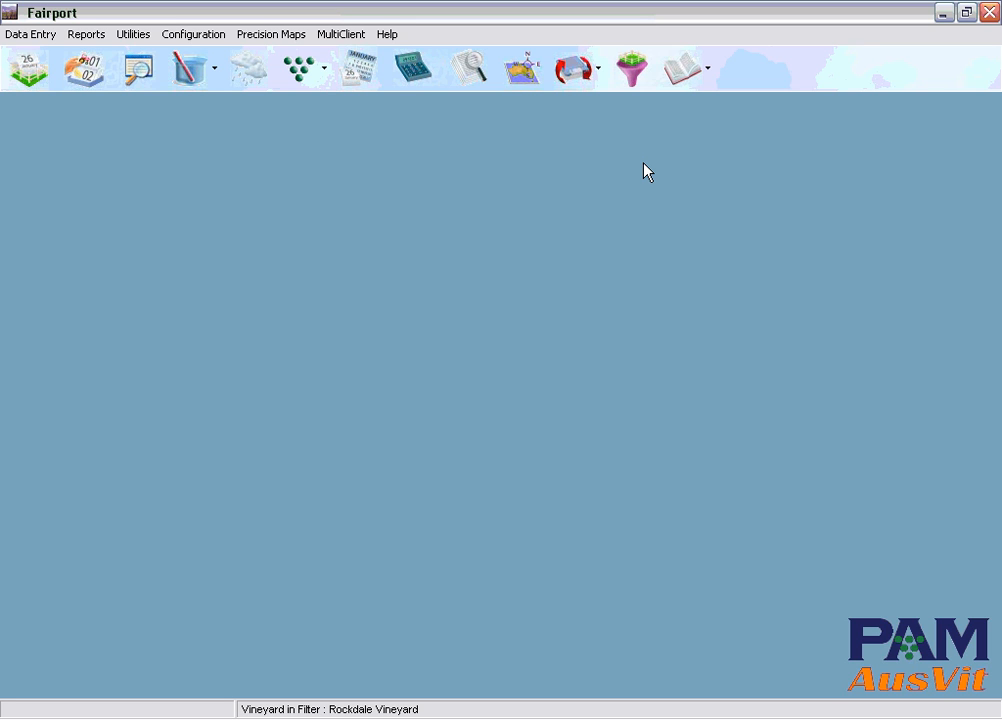
Examine the available and chosen soil test items in the laboratory test setup, and close it.
left_click(194, 36)
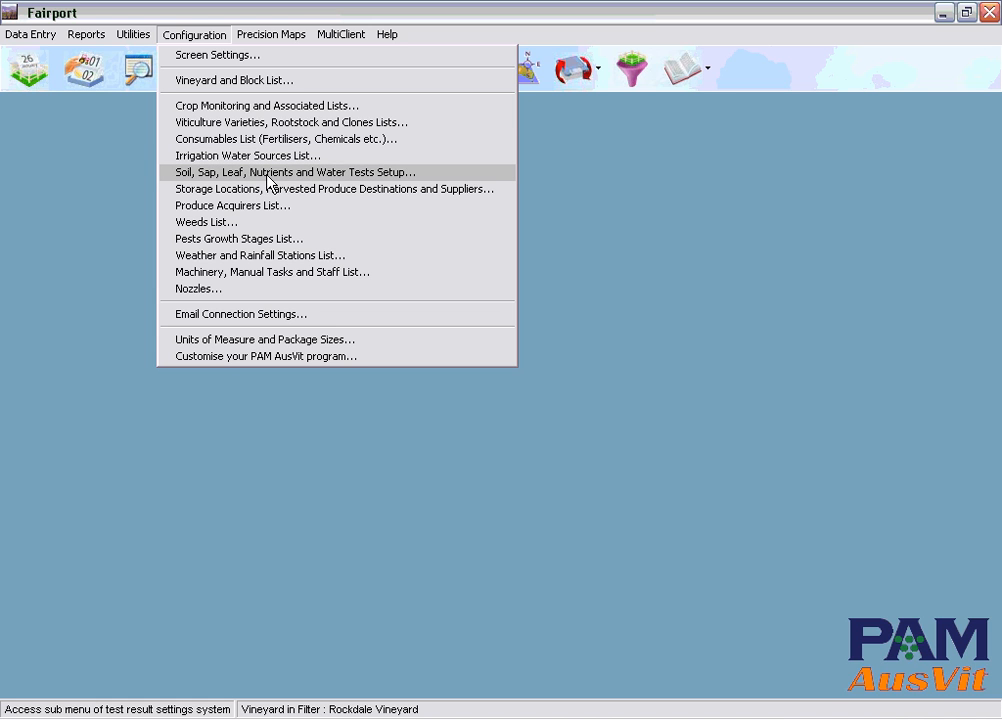
left_click(276, 175)
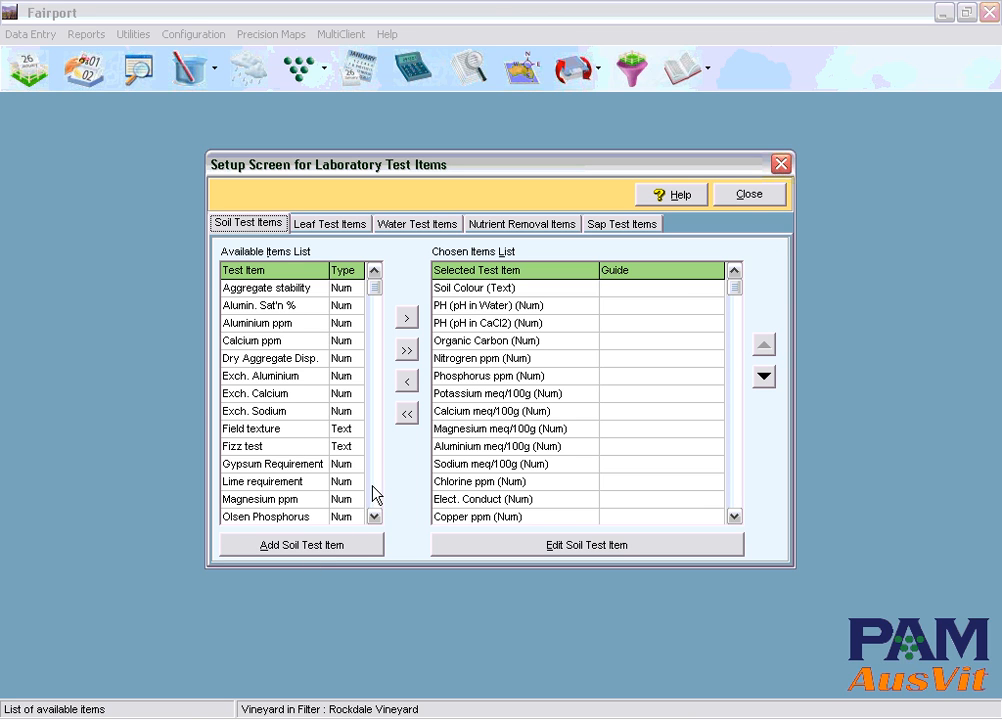
left_click(752, 200)
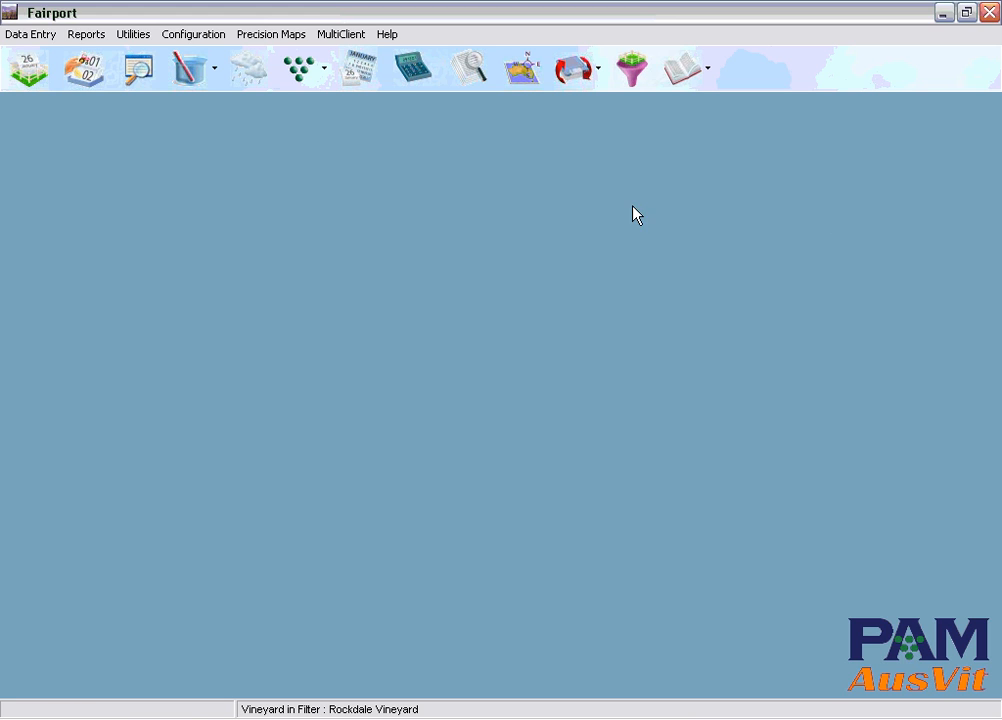
Review the storage locations and harvested produce destinations, plus the suppliers and manufacturers of consumables, and close the list.
left_click(192, 38)
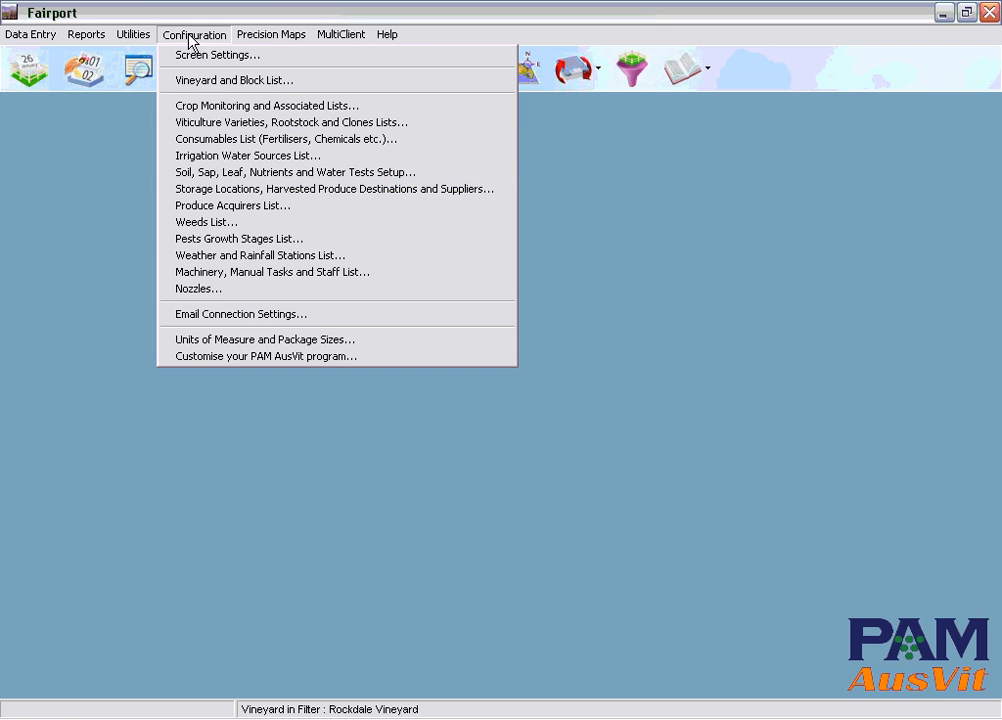
left_click(240, 193)
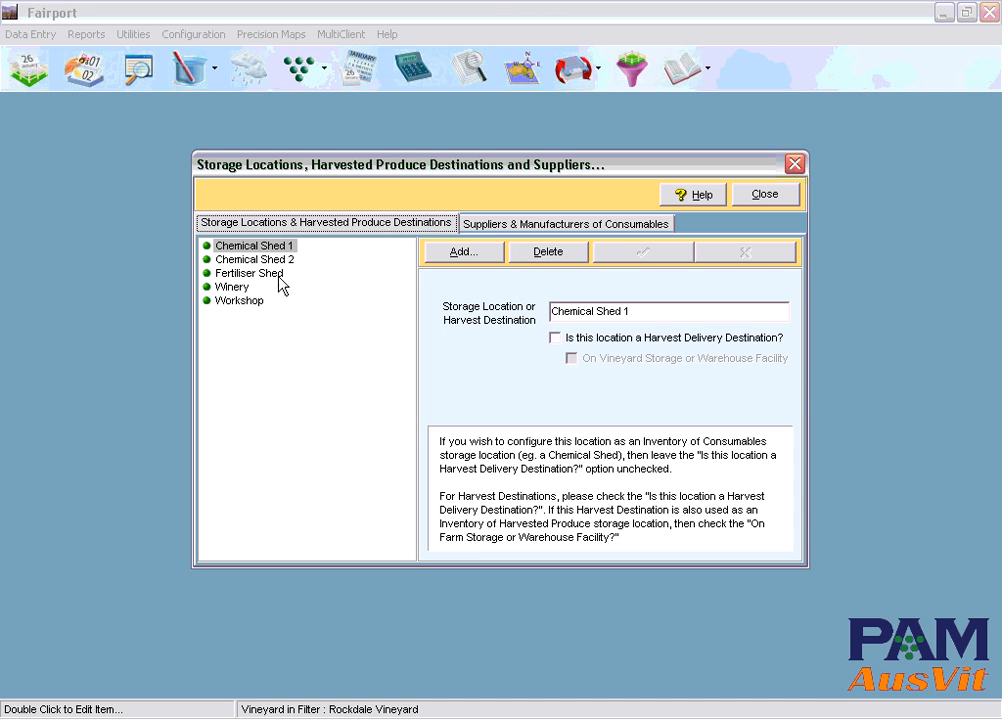
left_click(510, 228)
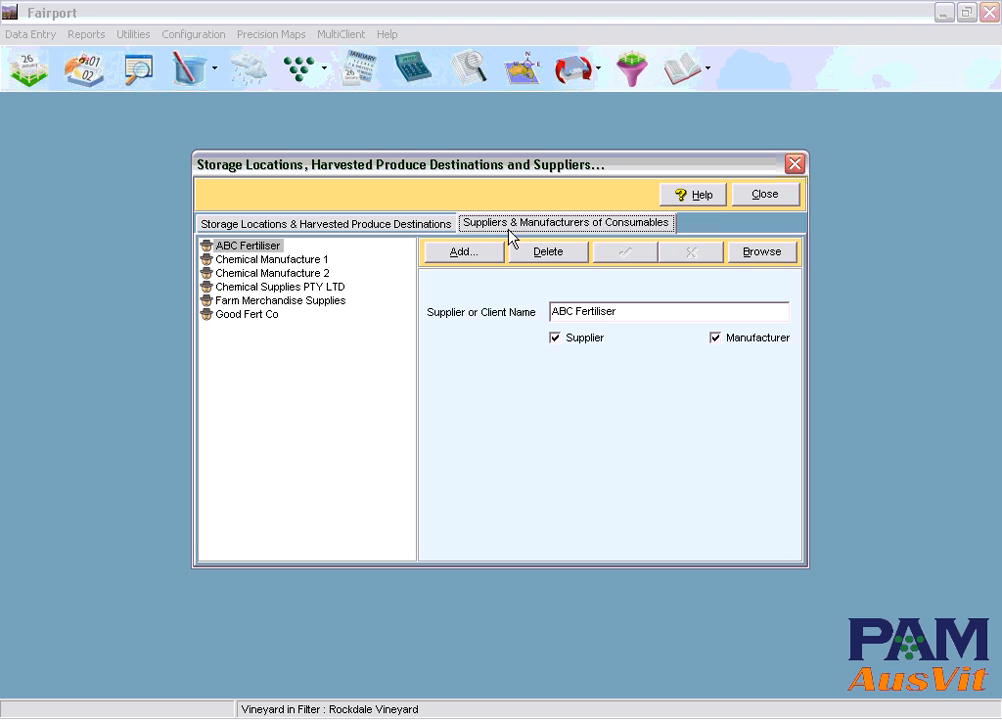
left_click(765, 194)
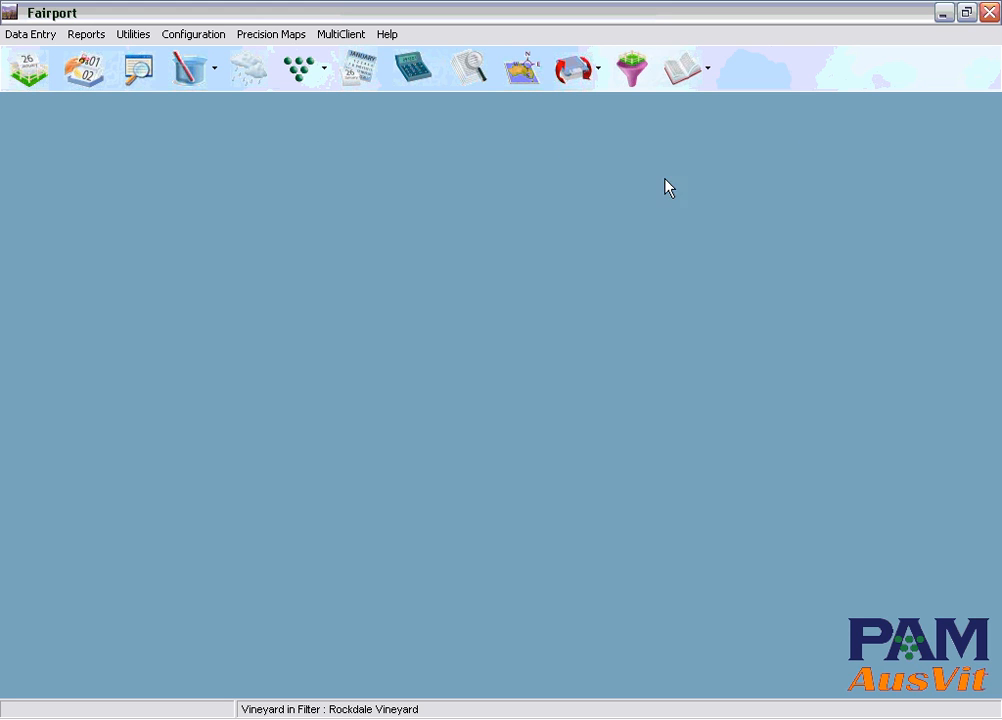
Look through the species and short names in the weeds list, return to its first entry and close it.
left_click(192, 38)
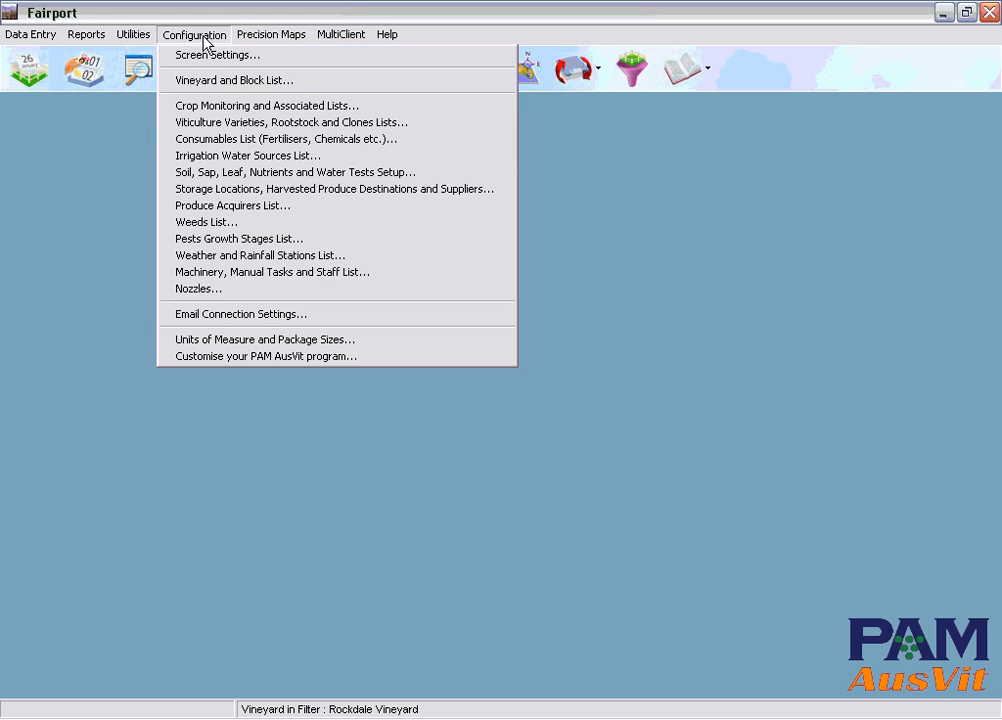
left_click(230, 225)
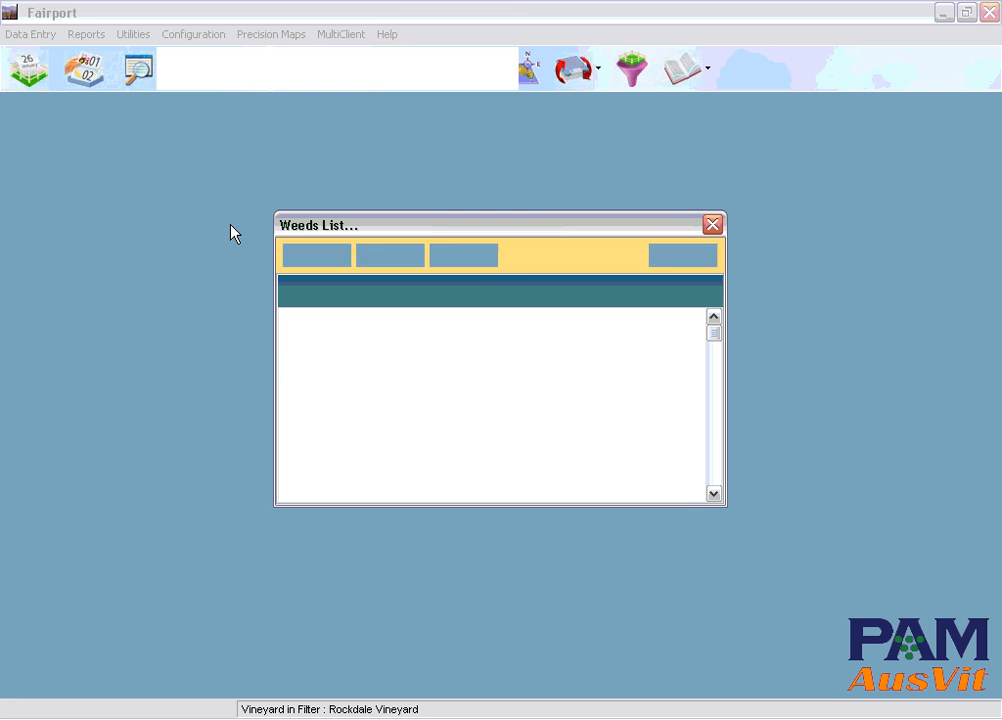
key("Down")
key("Down")
key("Down")
key("Down")
key("Down")
key("Down")
key("Down")
key("Down")
key("Down")
key("Down")
key("Down")
key("Down")
key("Down")
key("Down")
key("Down")
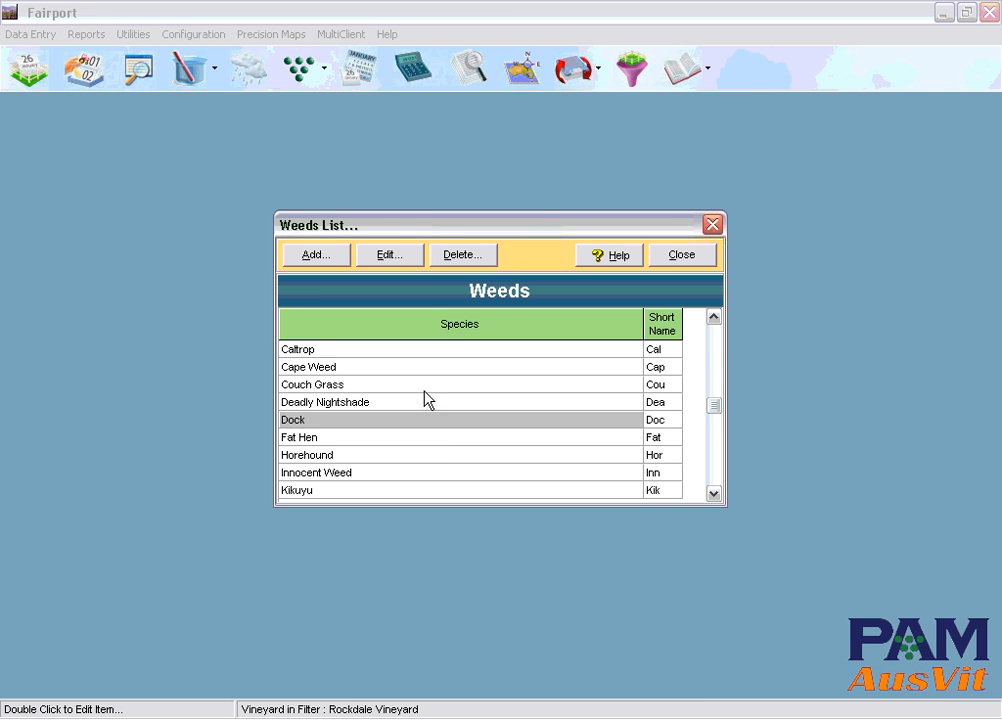
key("Up")
key("Up")
key("Up")
key("Up")
key("Up")
key("Up")
key("Up")
key("Up")
key("Up")
key("Up")
key("Up")
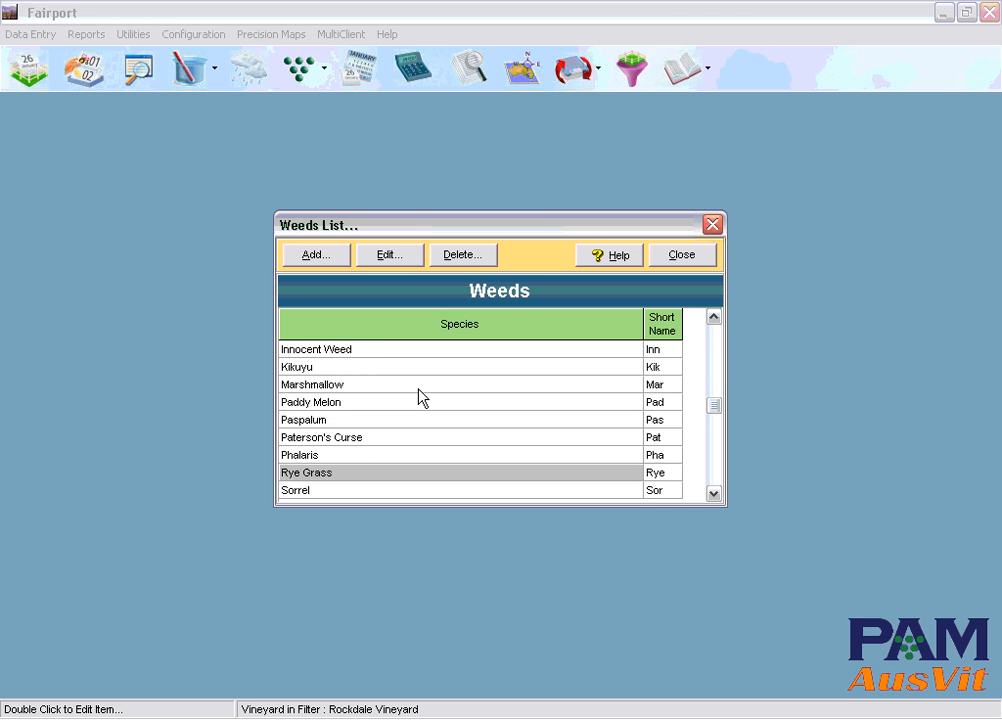
key("Up")
key("Up")
key("Up")
key("Up")
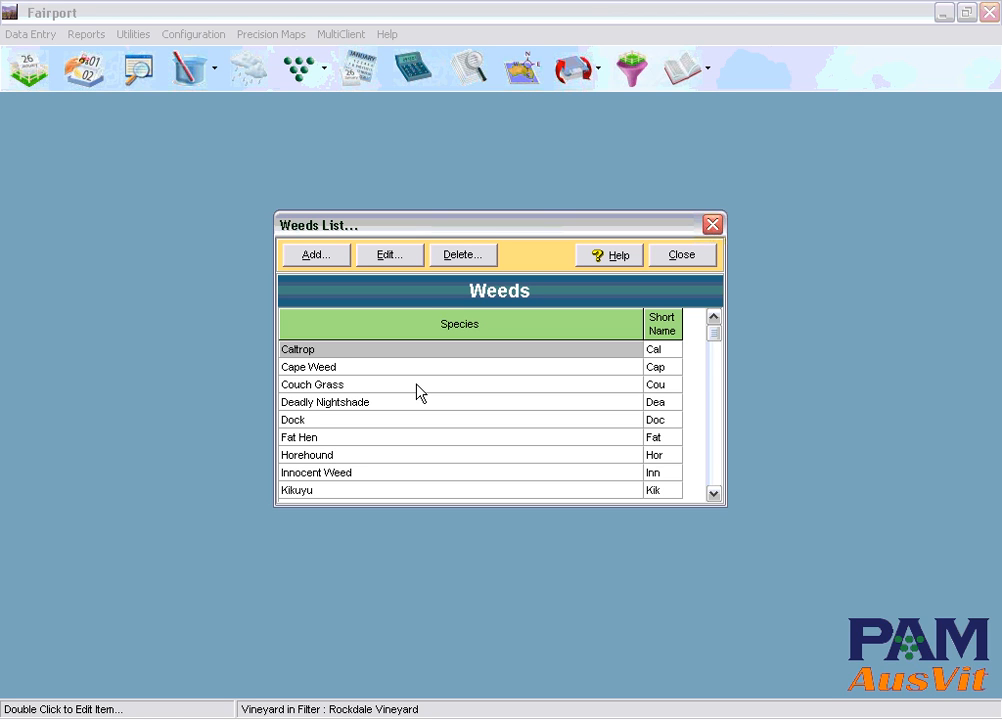
left_click(678, 256)
Review the pests growth stages with their short names and pick list settings, and close the list.
left_click(205, 38)
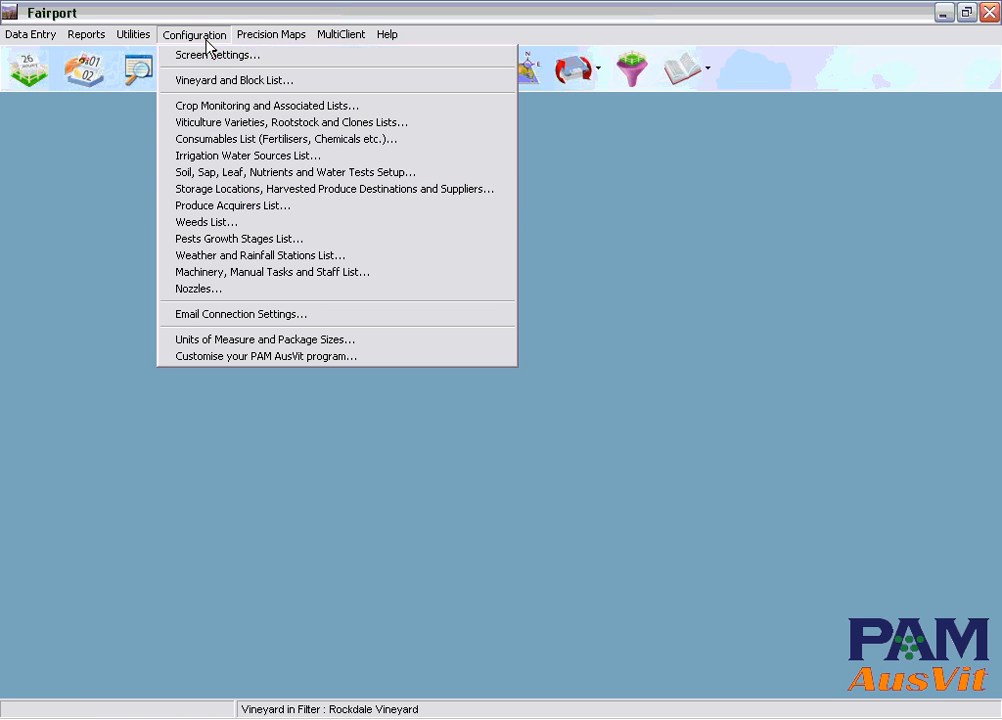
left_click(262, 246)
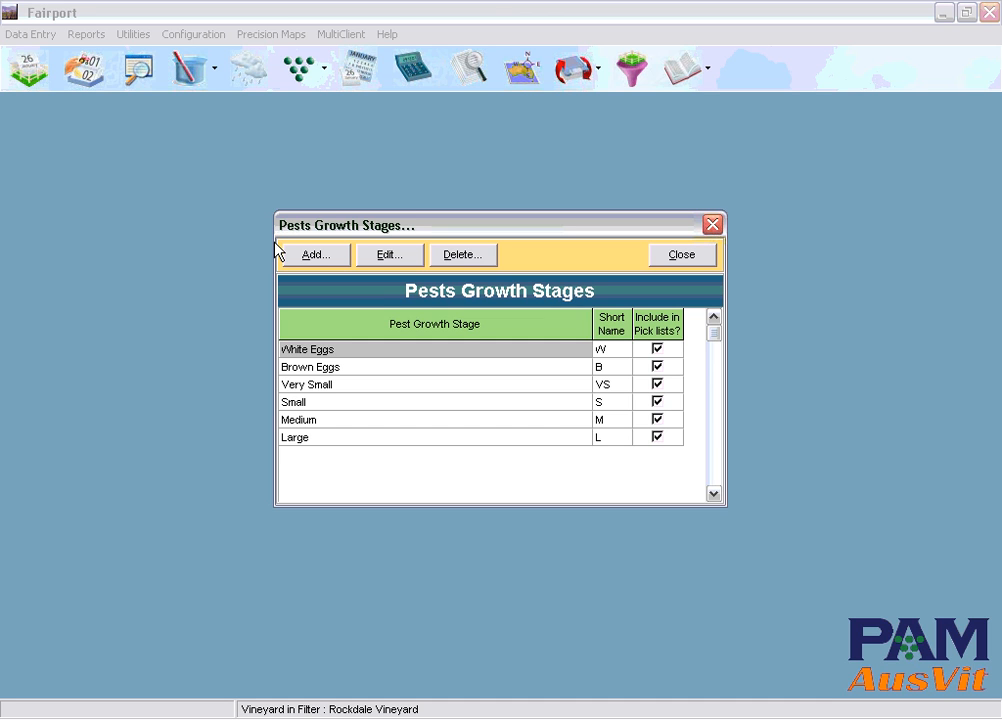
left_click(681, 256)
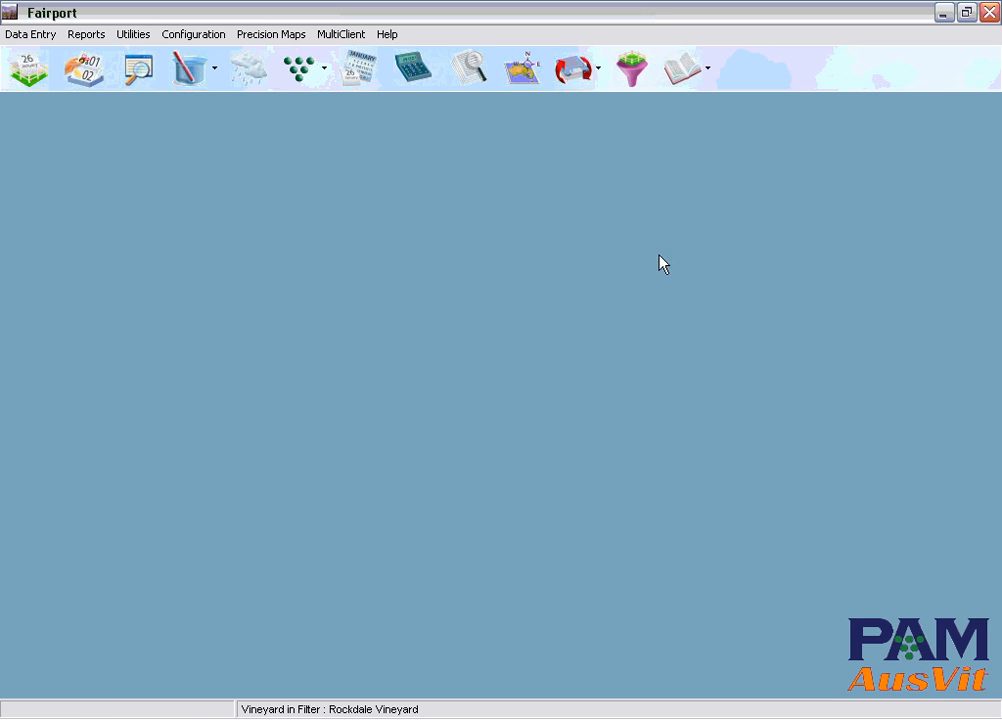
Review the Rockdale weather and rainfall station, including its station type choices and monthly temperatures, and close the list.
left_click(191, 38)
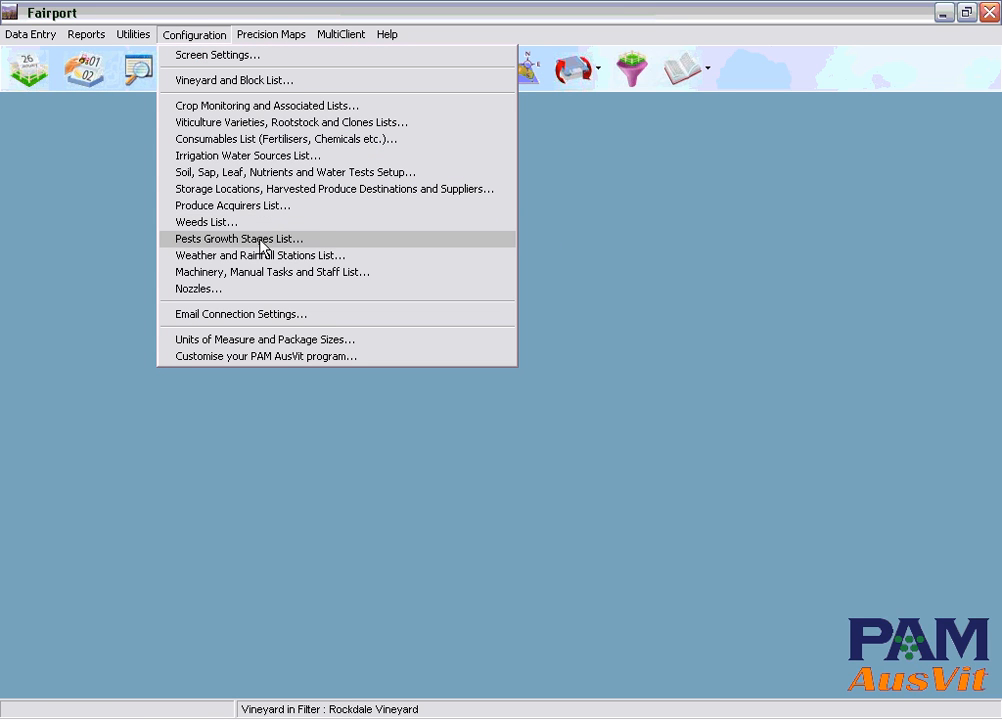
left_click(341, 258)
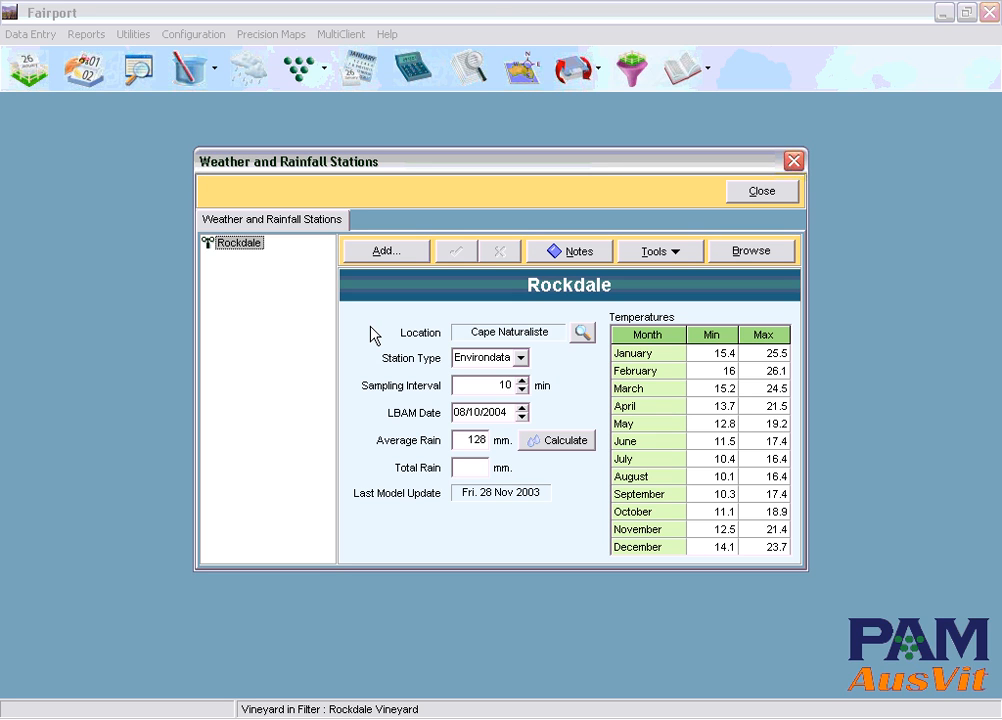
left_click(521, 359)
left_click(522, 360)
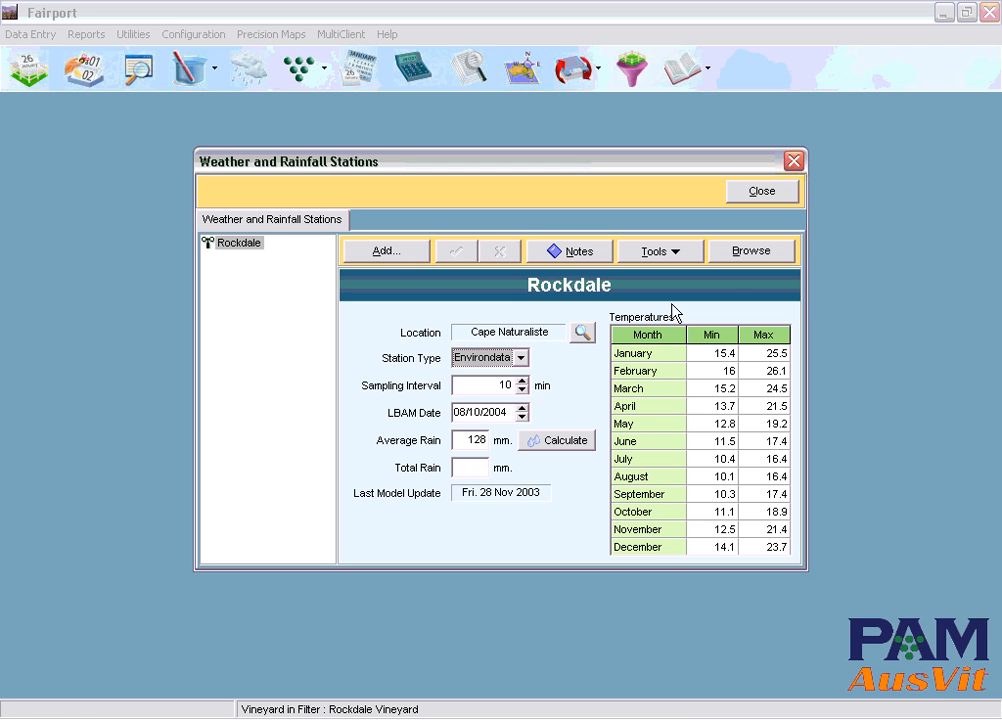
left_click(757, 196)
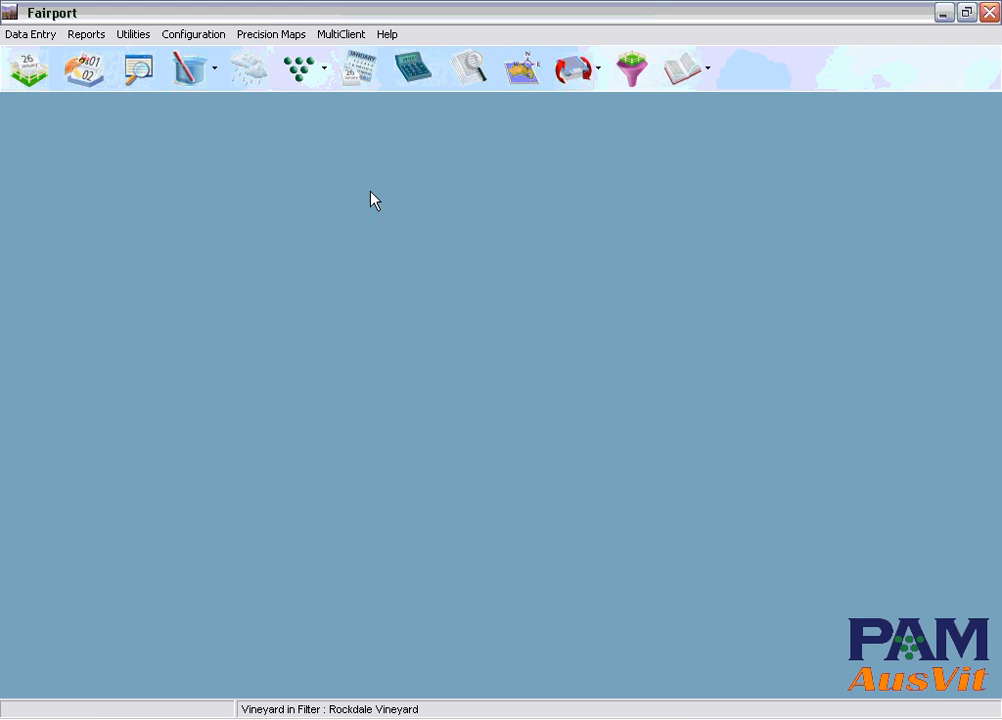
Review the machinery and operations list, checking the cost rates of Spreader, Sprayer 4 Row and Tractor Seeder.
left_click(201, 42)
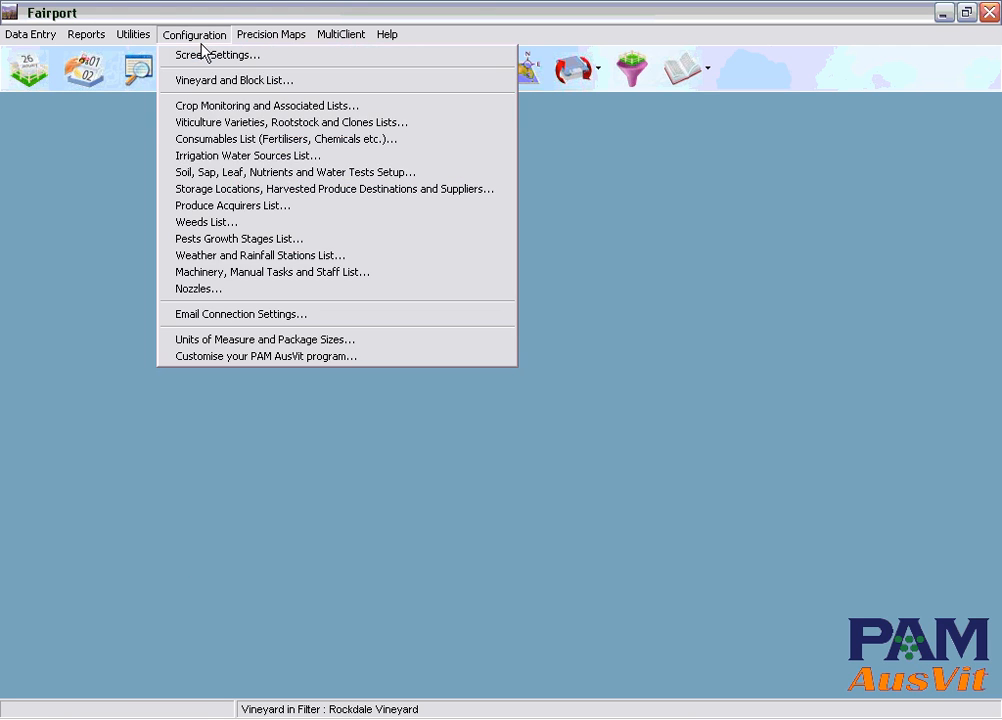
left_click(337, 272)
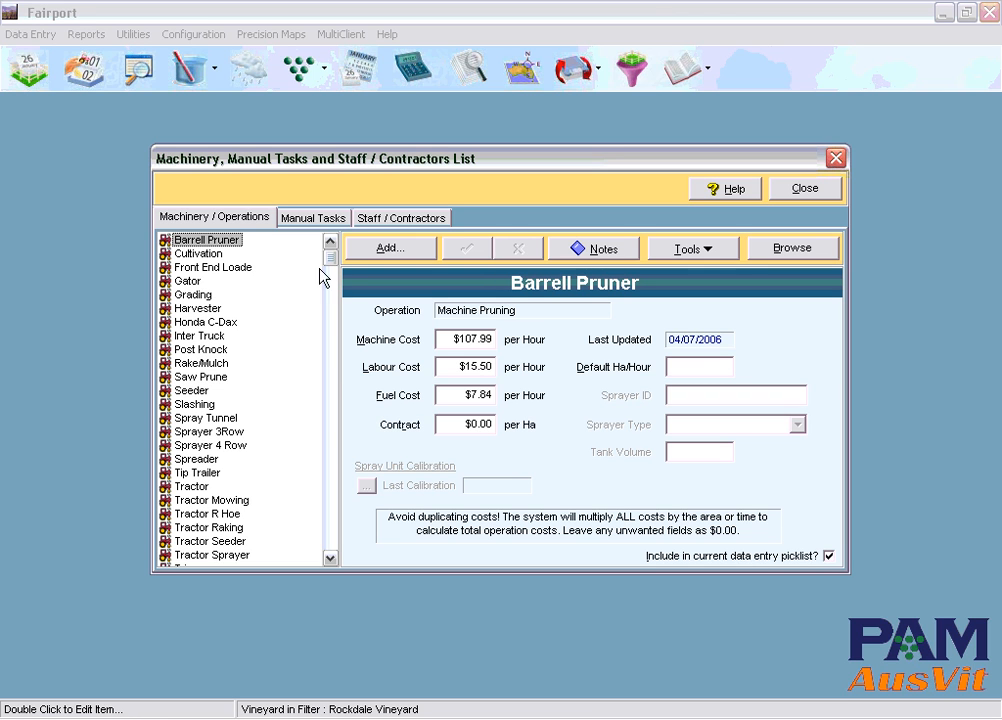
left_click(207, 460)
left_click(212, 445)
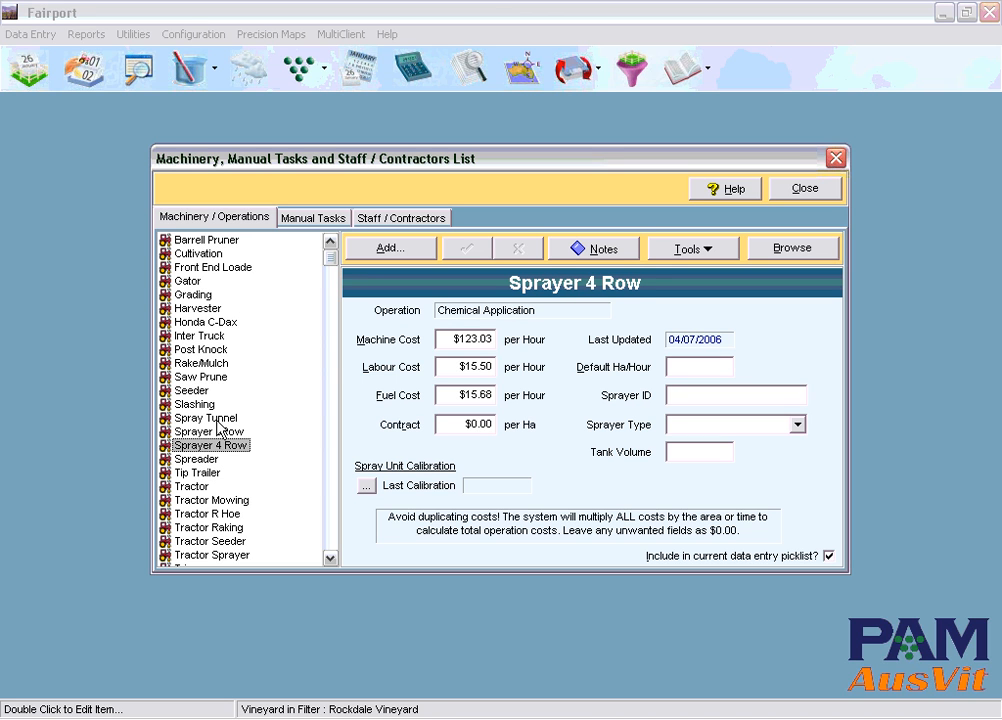
left_click(212, 542)
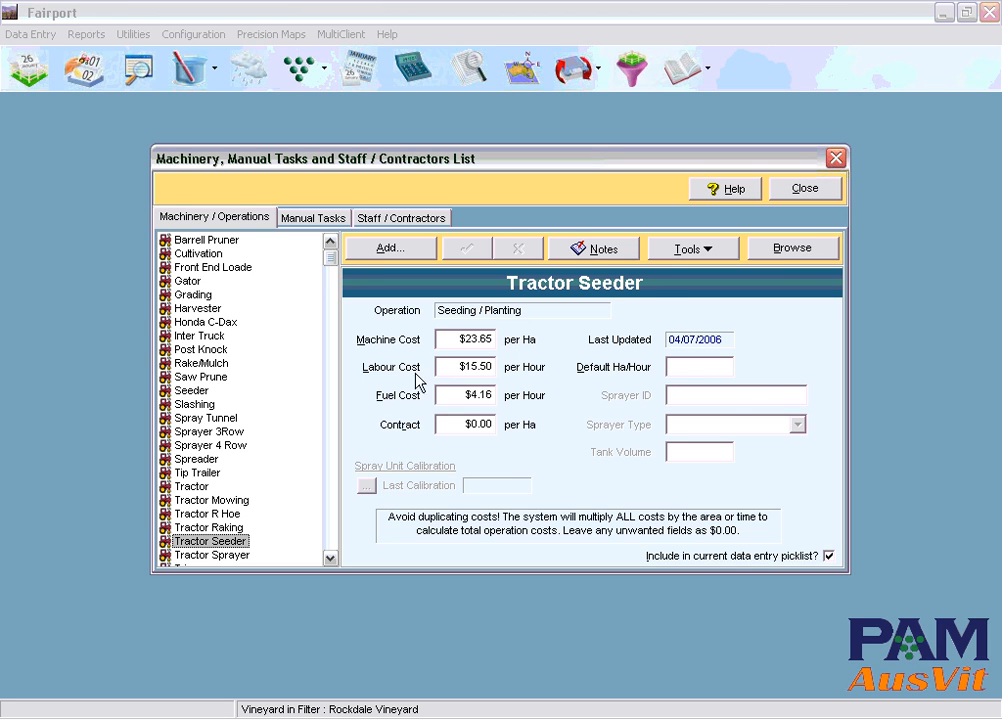
Review the manual tasks with their labour costs and the staff and contractors with their hourly rates.
left_click(334, 222)
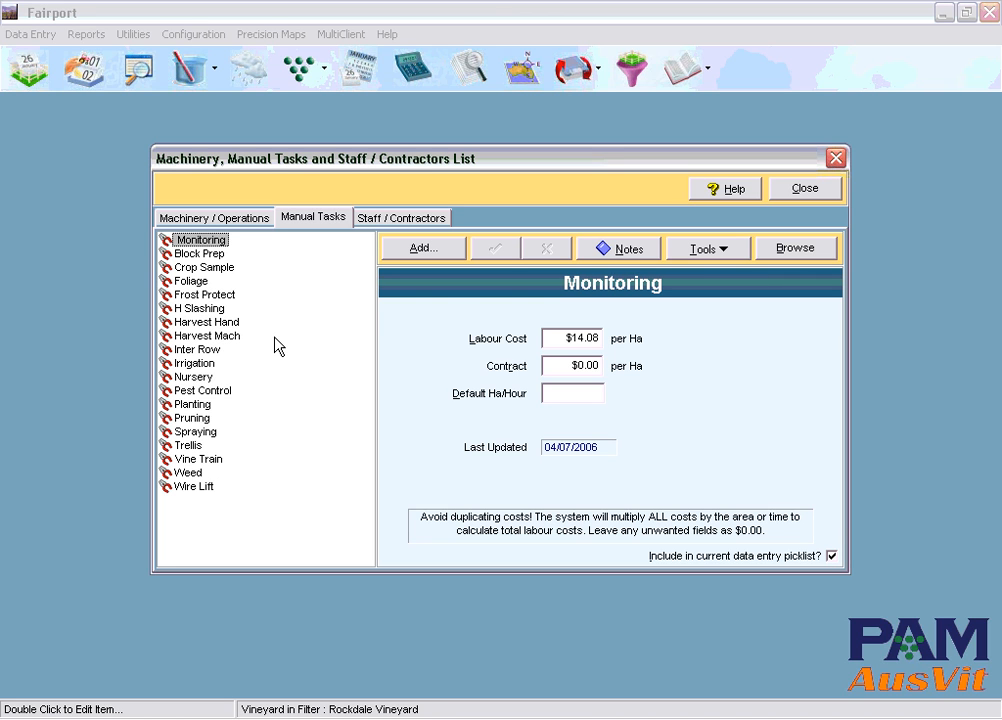
left_click(428, 226)
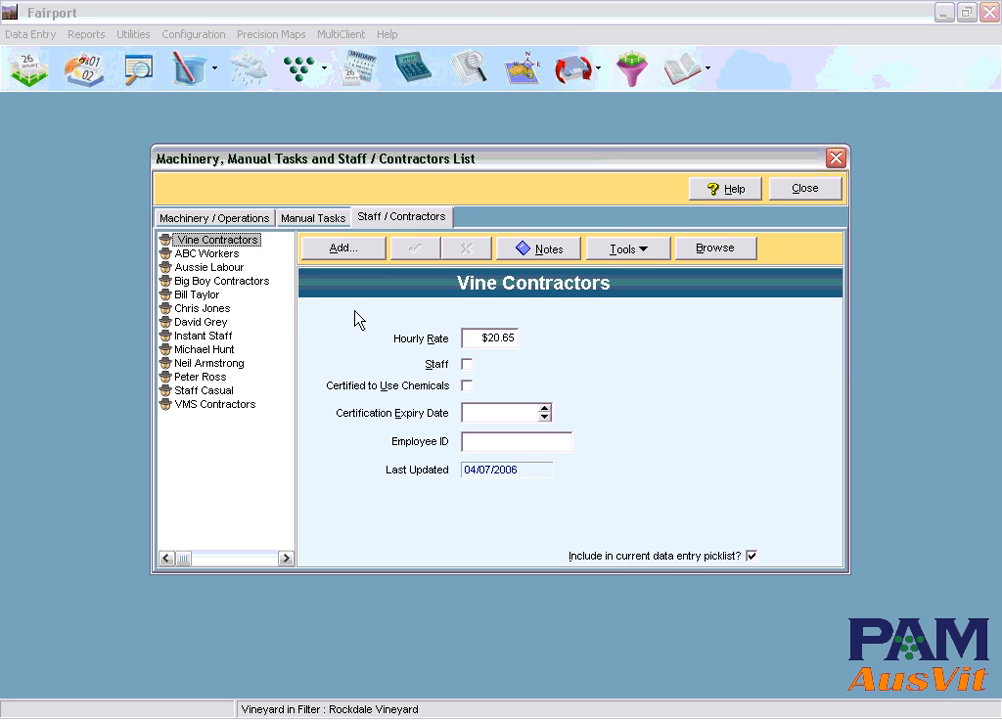
Close the staff list, review the user-defined units and inventory package names under units of measure, and close the dialog.
left_click(805, 189)
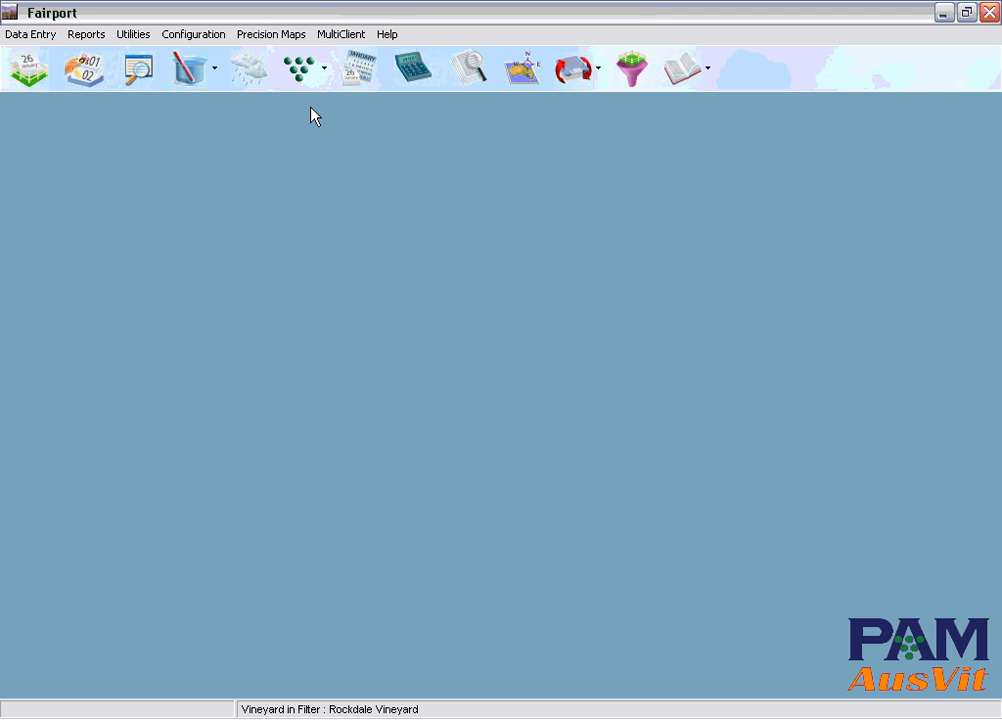
left_click(200, 36)
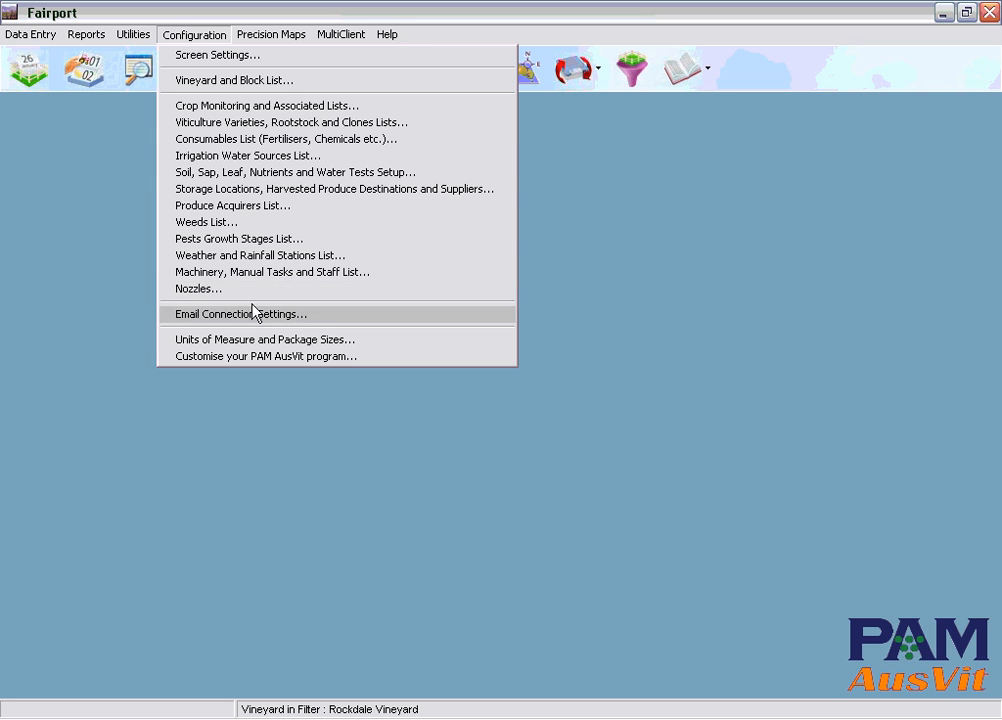
left_click(318, 341)
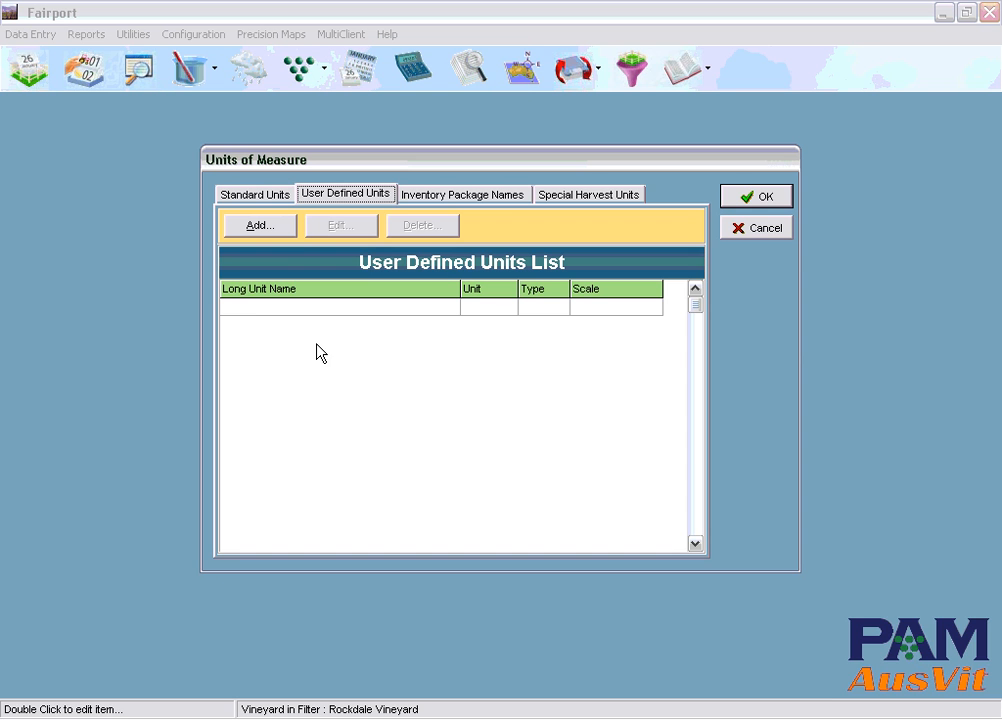
left_click(449, 196)
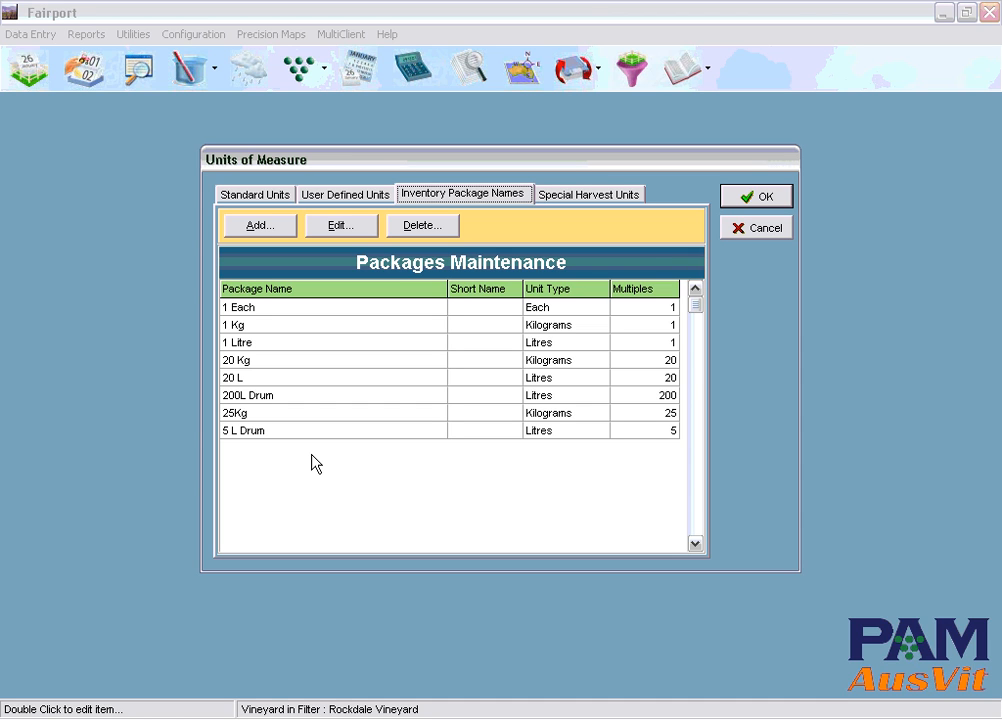
left_click(762, 205)
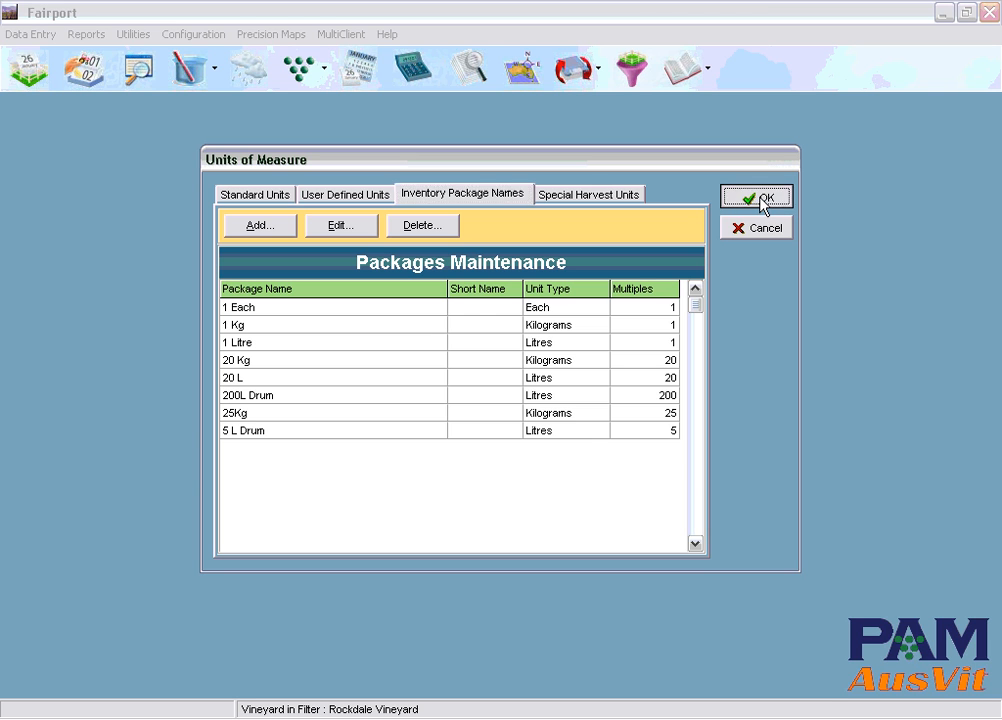
left_click(207, 38)
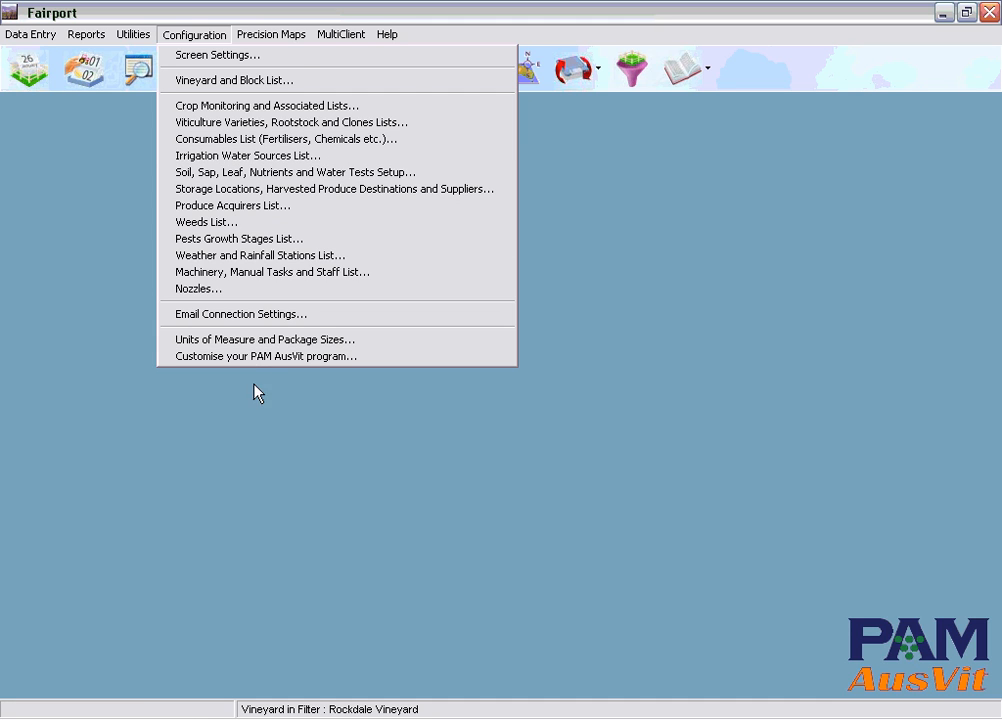
left_click(295, 428)
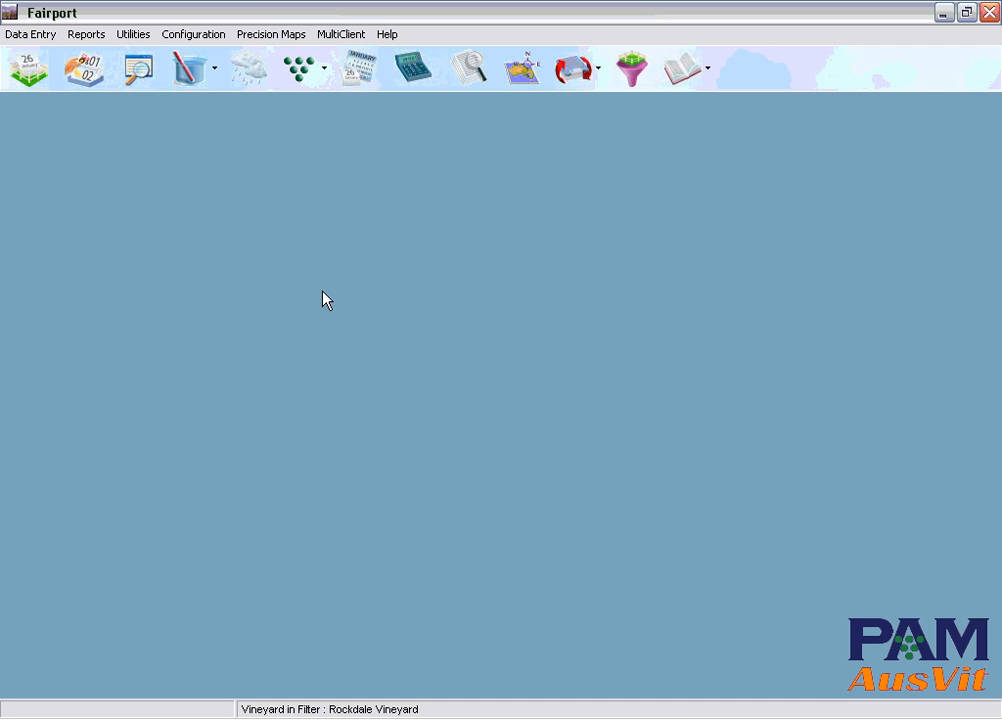
left_click(144, 77)
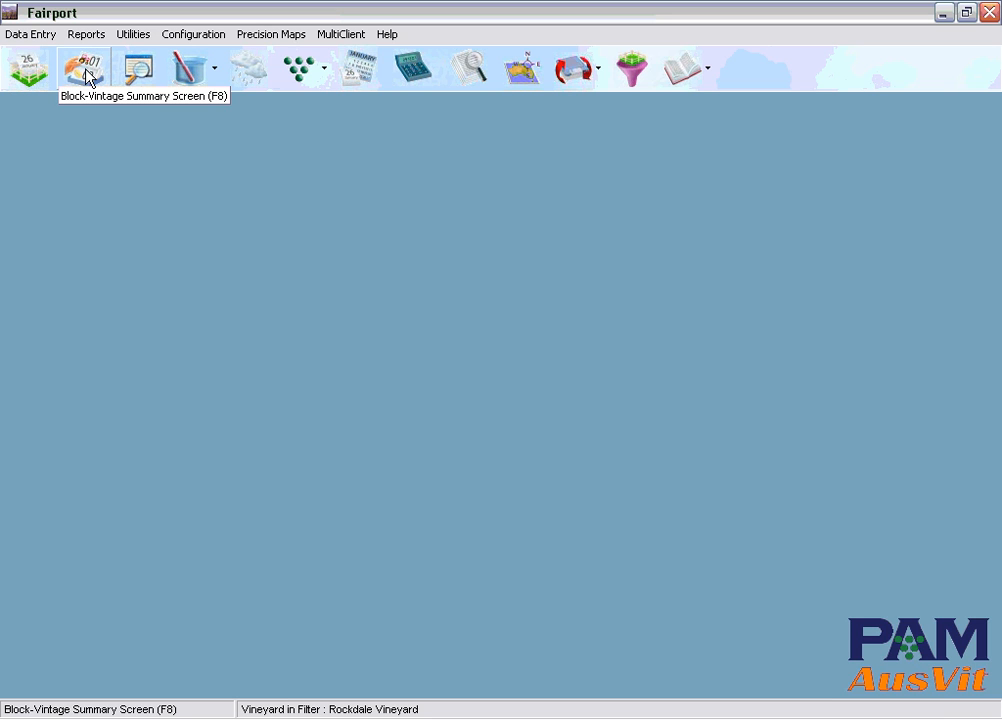
Show the block diary for 22 December 2004 and inspect the TRI-BASE BLUE application on block E5 TEM, leaving it without saving.
left_click(26, 64)
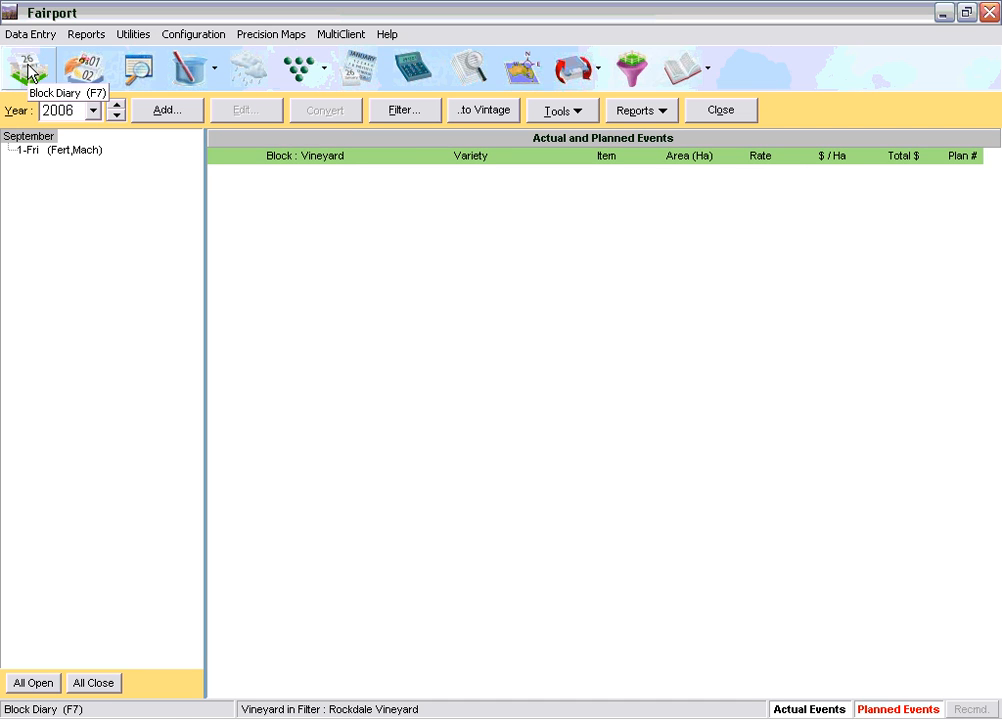
left_click(92, 111)
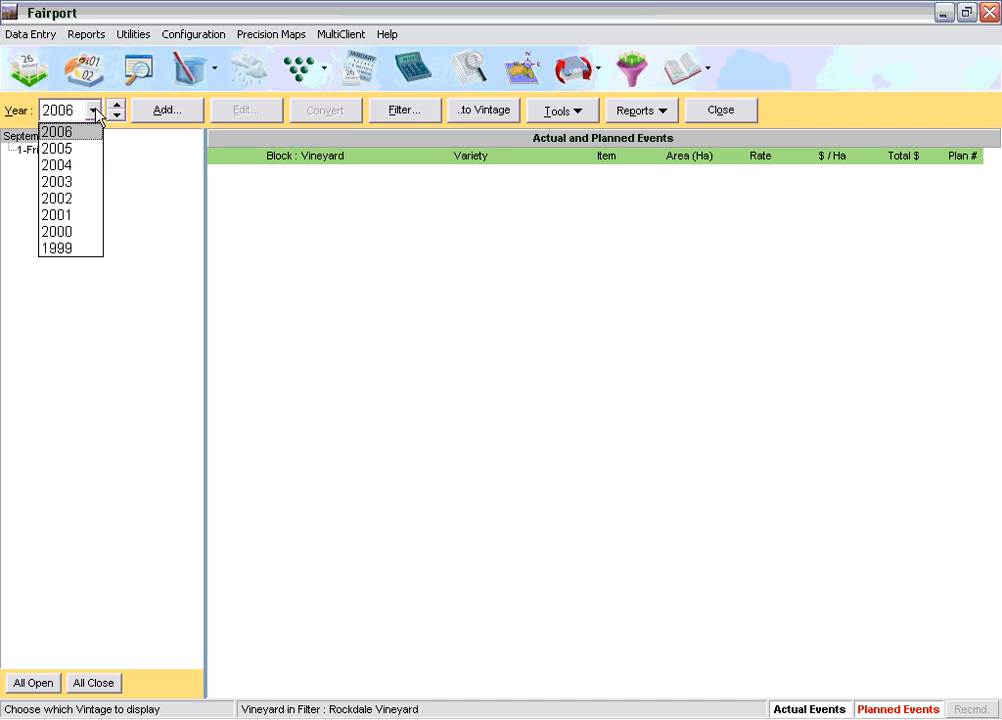
left_click(84, 166)
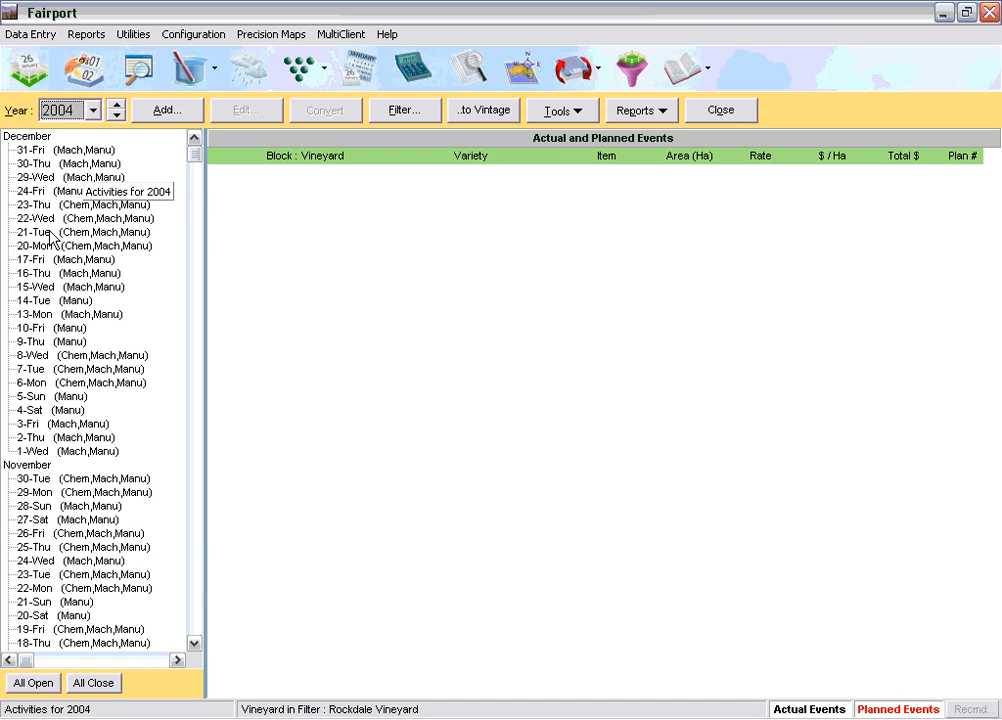
left_click(48, 218)
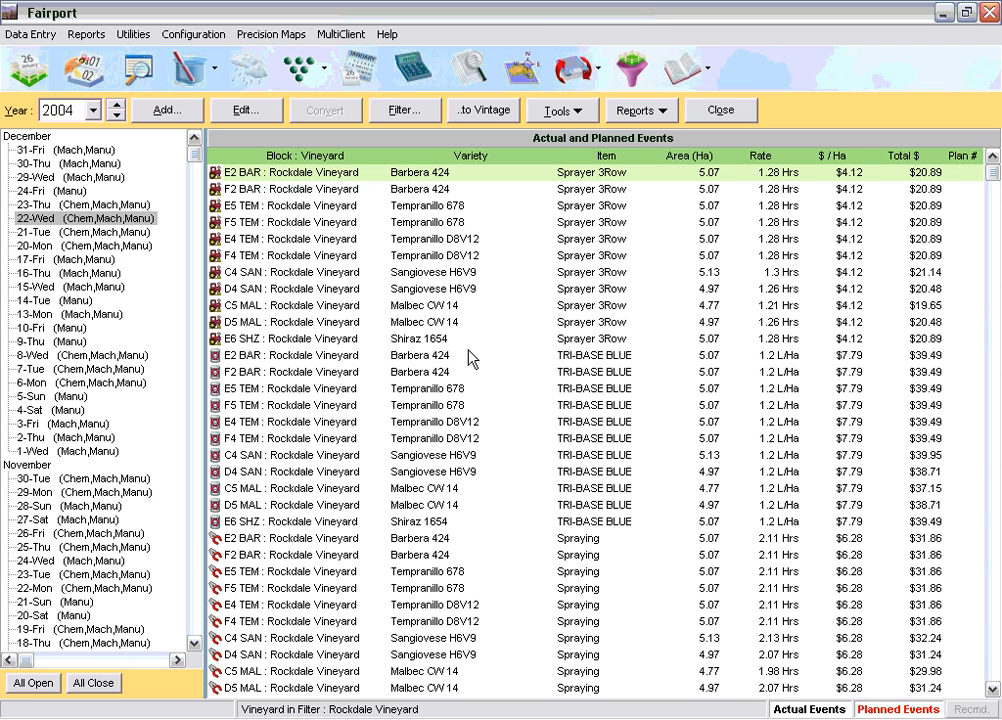
left_click(411, 389)
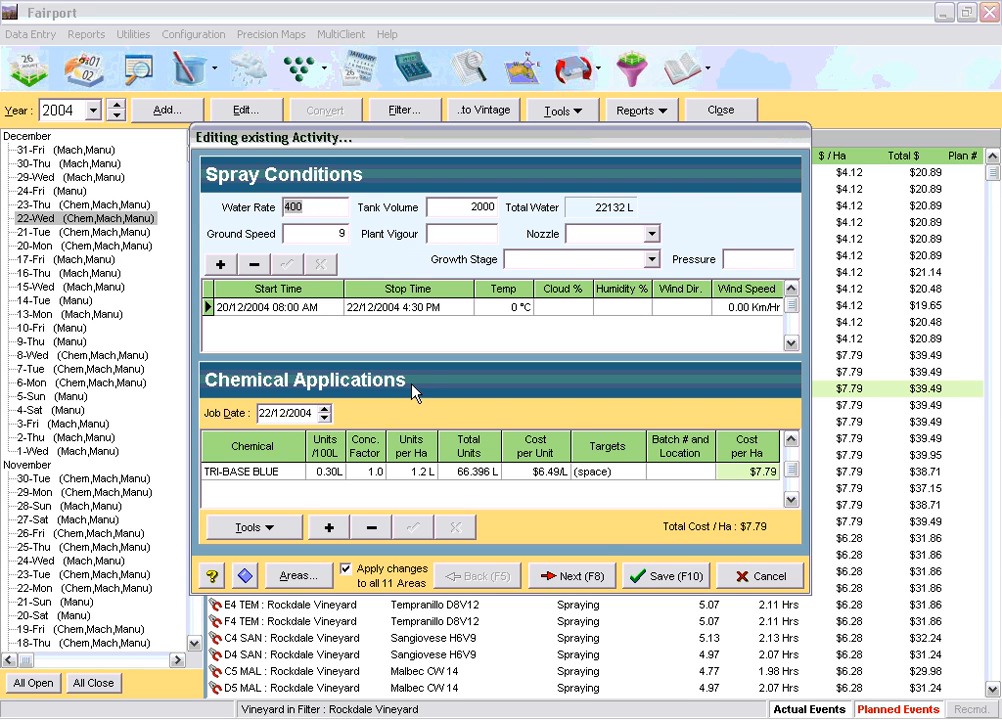
left_click(760, 576)
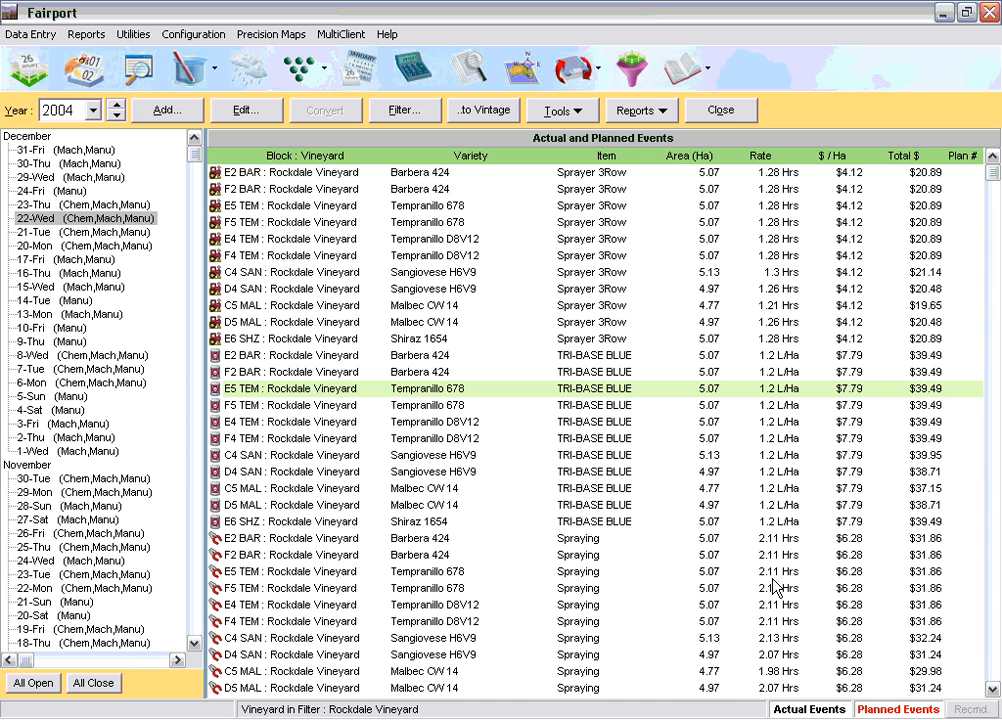
Show the block diary for 2002 and filter its activities to Chemical Application only.
left_click(93, 110)
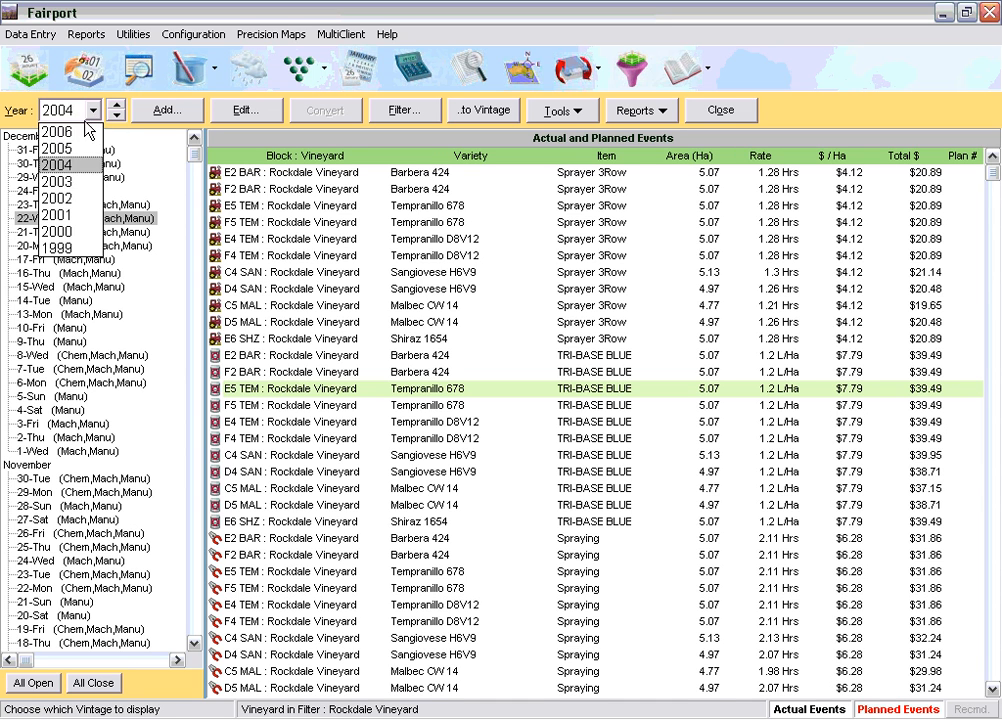
left_click(62, 198)
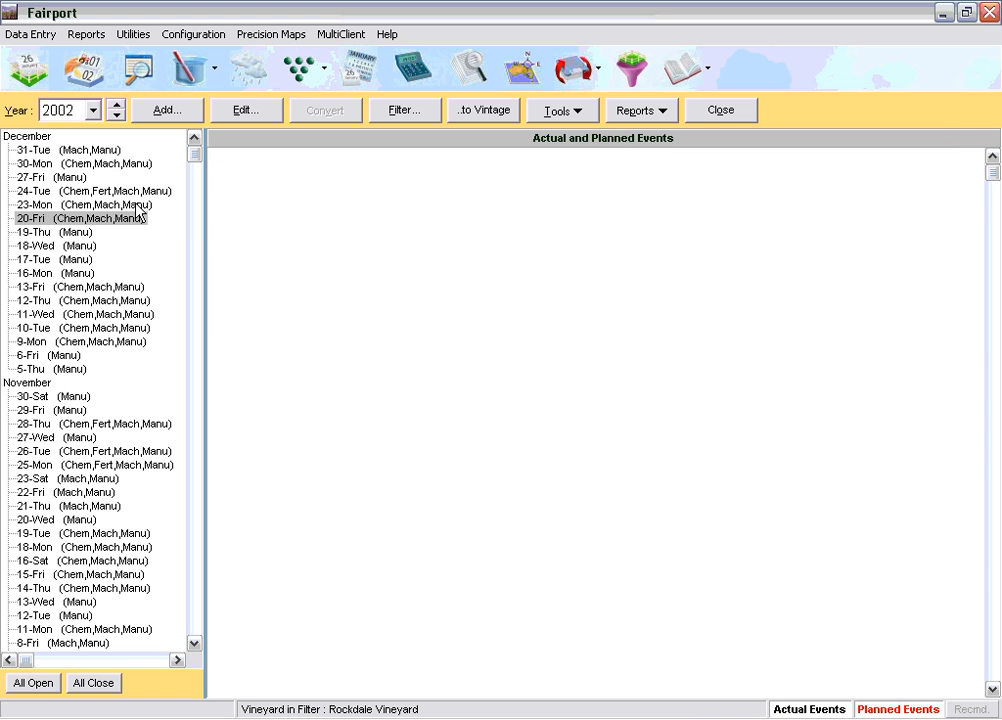
left_click(423, 113)
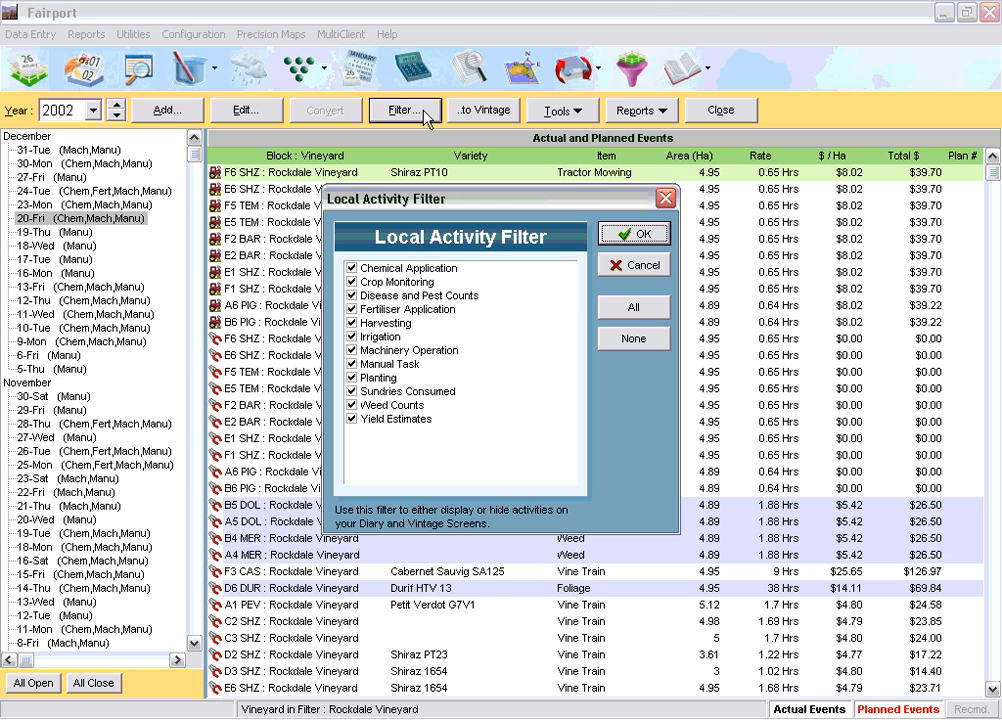
left_click(649, 342)
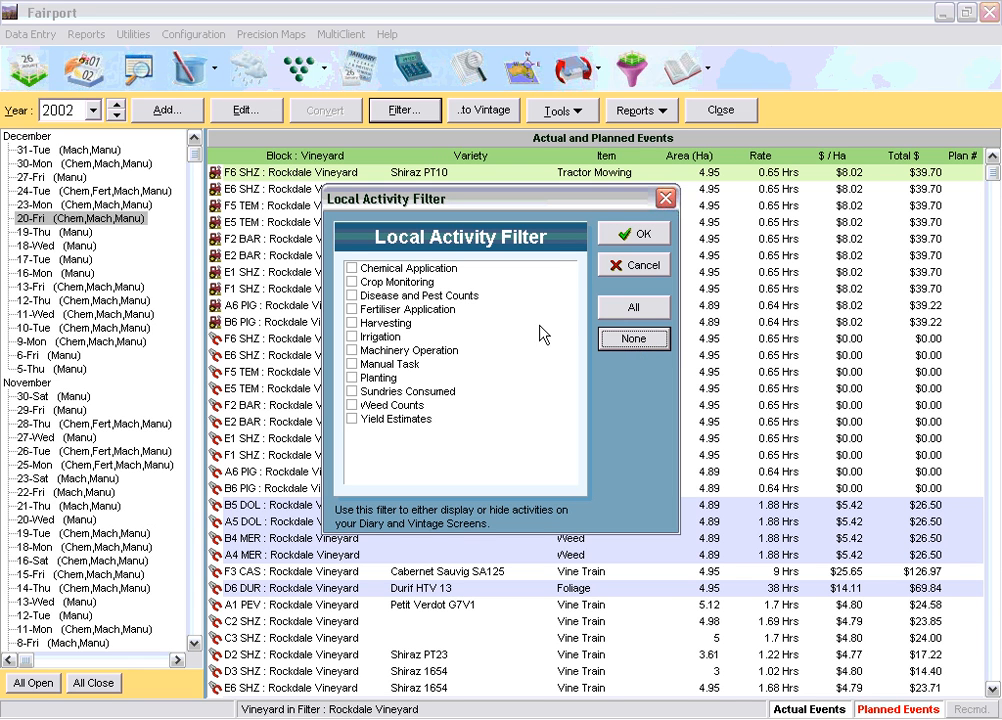
left_click(352, 269)
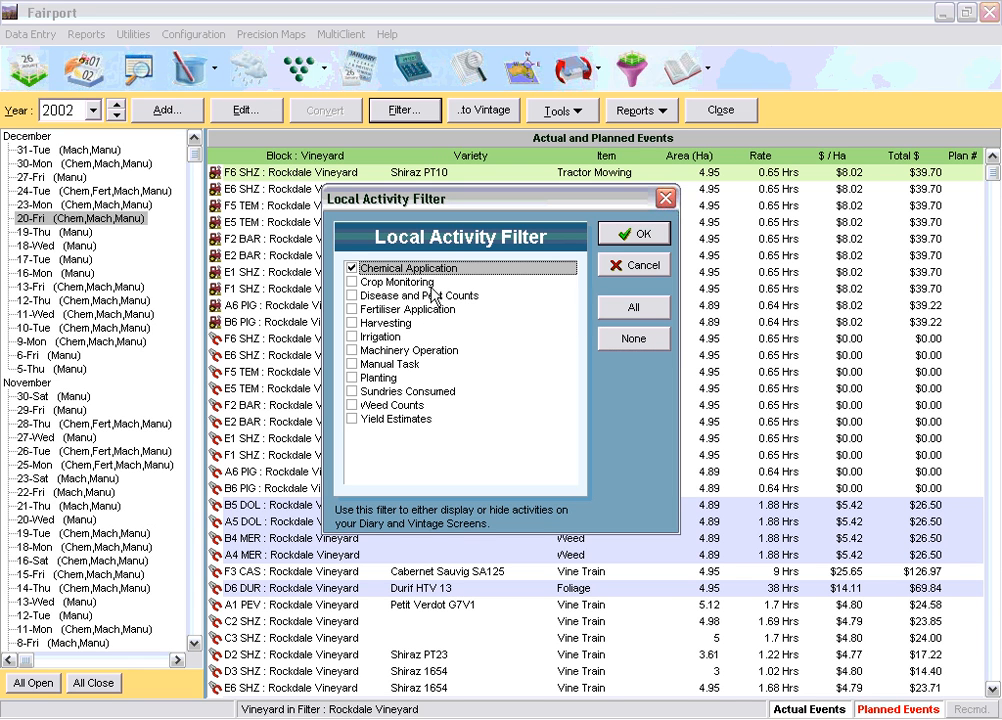
left_click(637, 243)
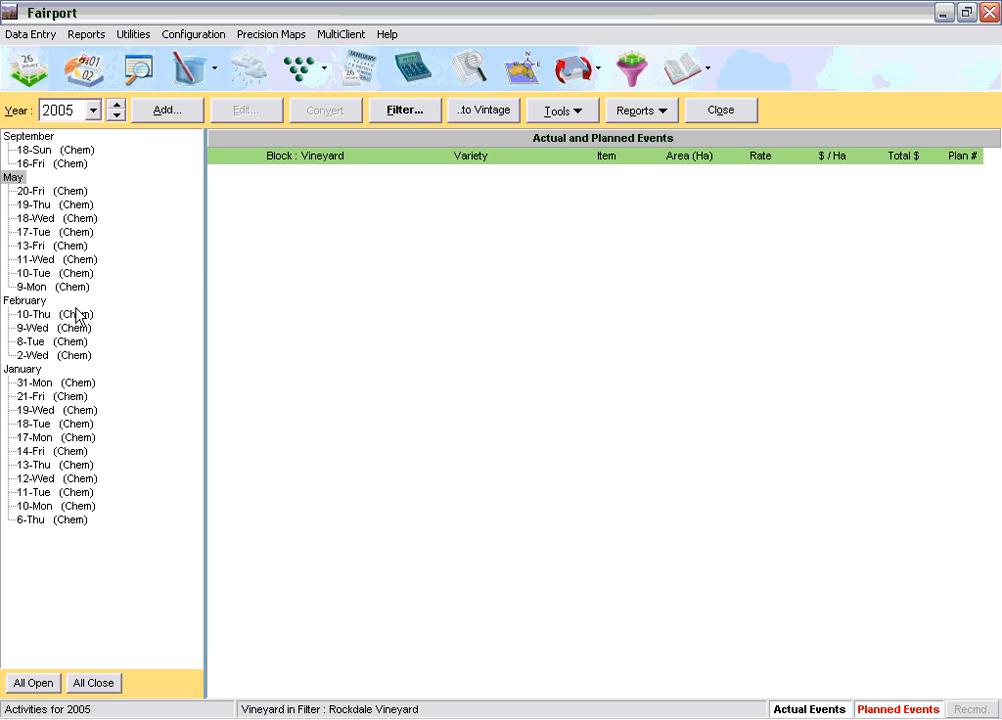
Review the filtered diary for 17 May 2005 and reset the activity filter to include all activity types.
left_click(65, 232)
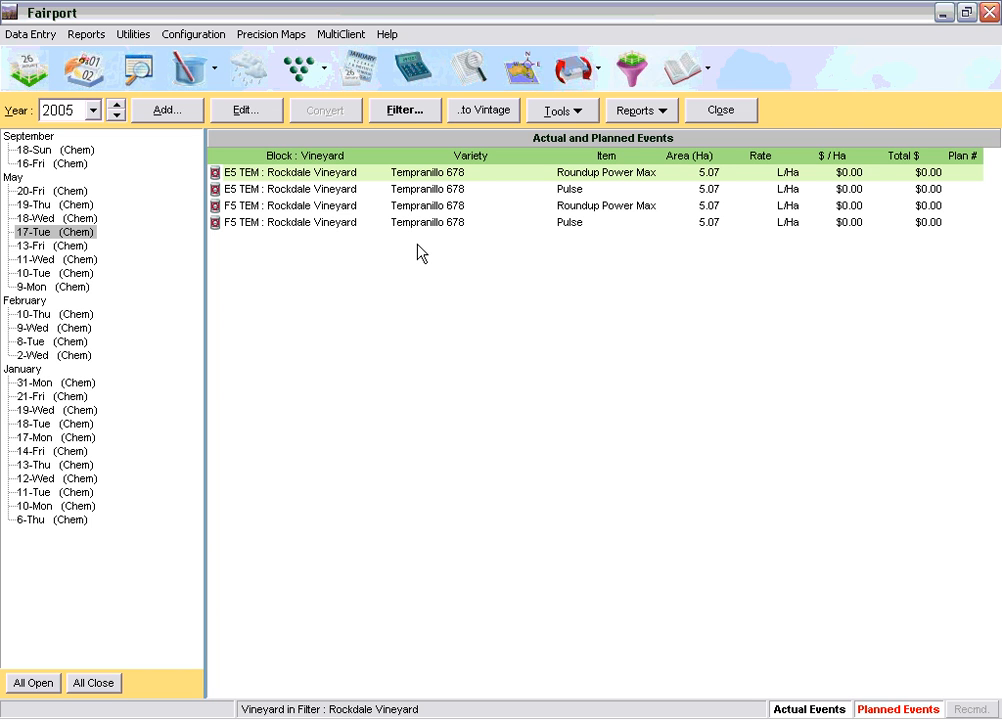
left_click(416, 113)
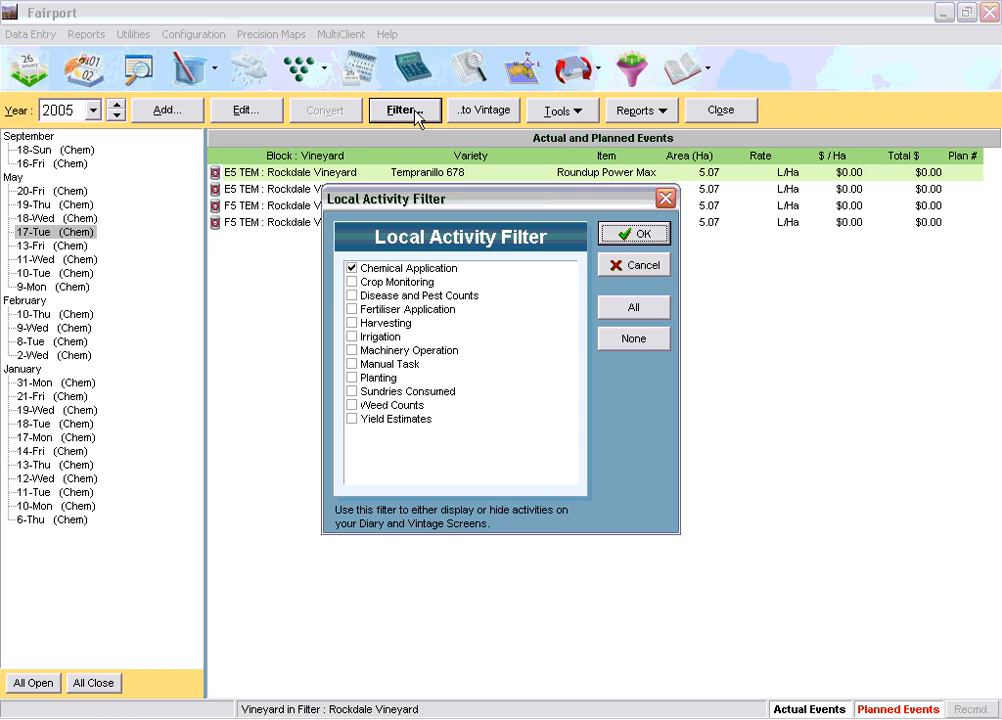
left_click(636, 310)
left_click(633, 234)
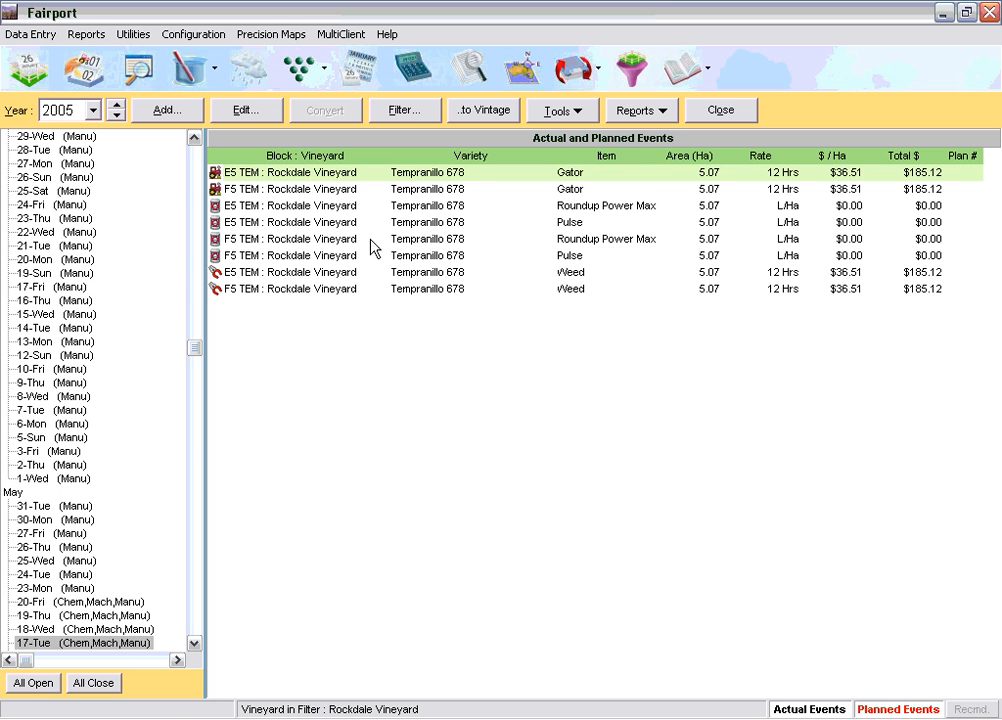
Review block E5 TEM in the Block-Vintage Summary, comparing the 2006, 2005 and 2004 vintages.
left_click(91, 80)
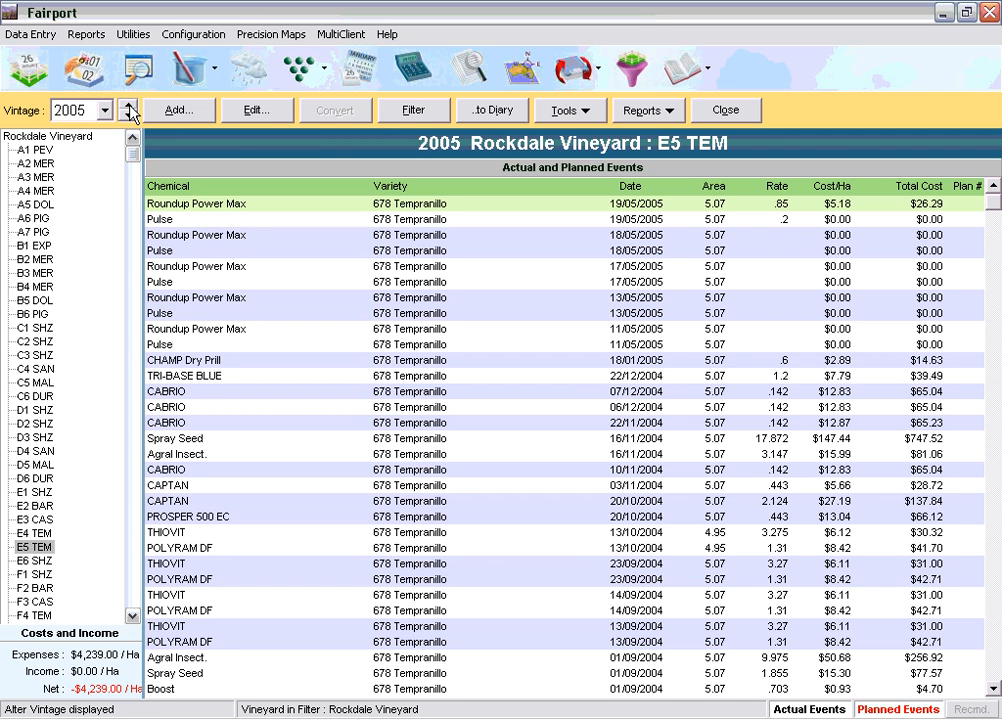
left_click(128, 105)
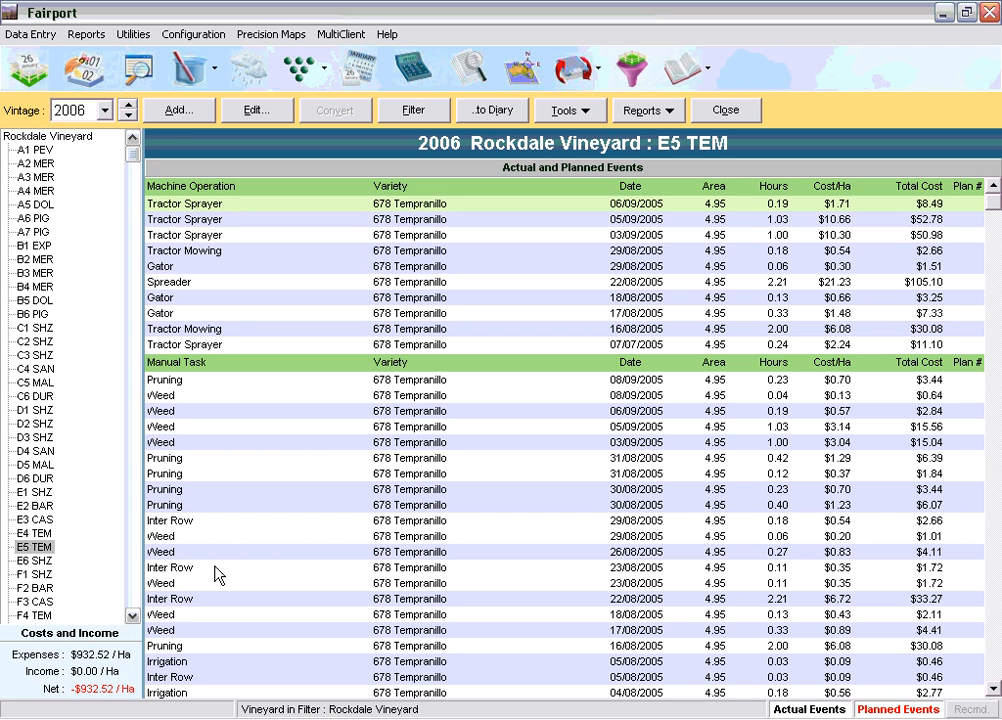
left_click(127, 116)
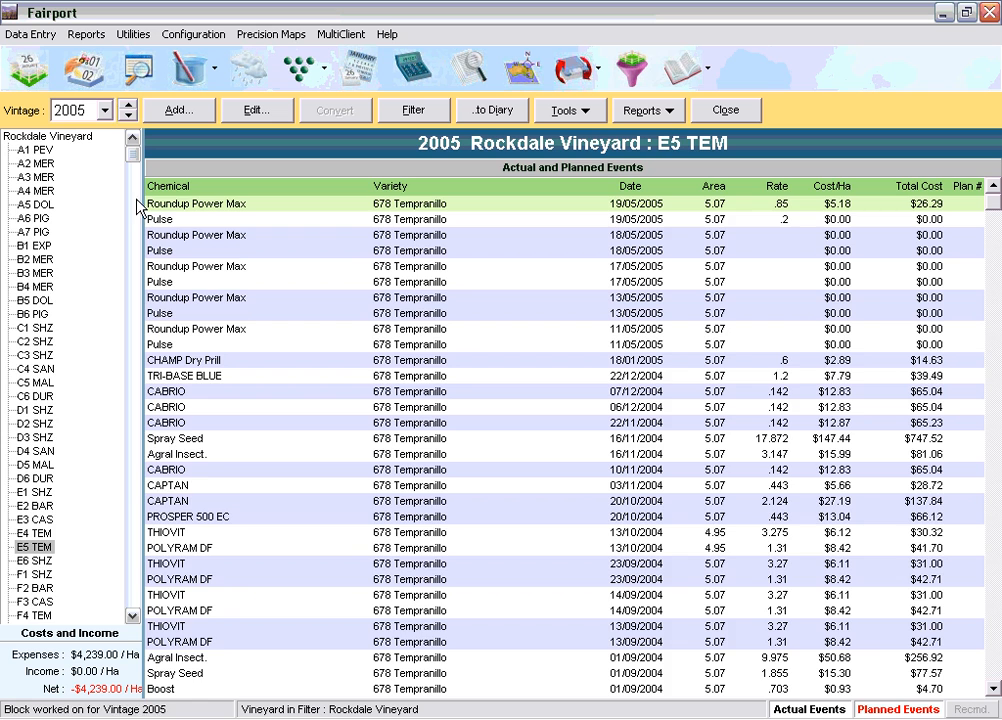
left_click(127, 116)
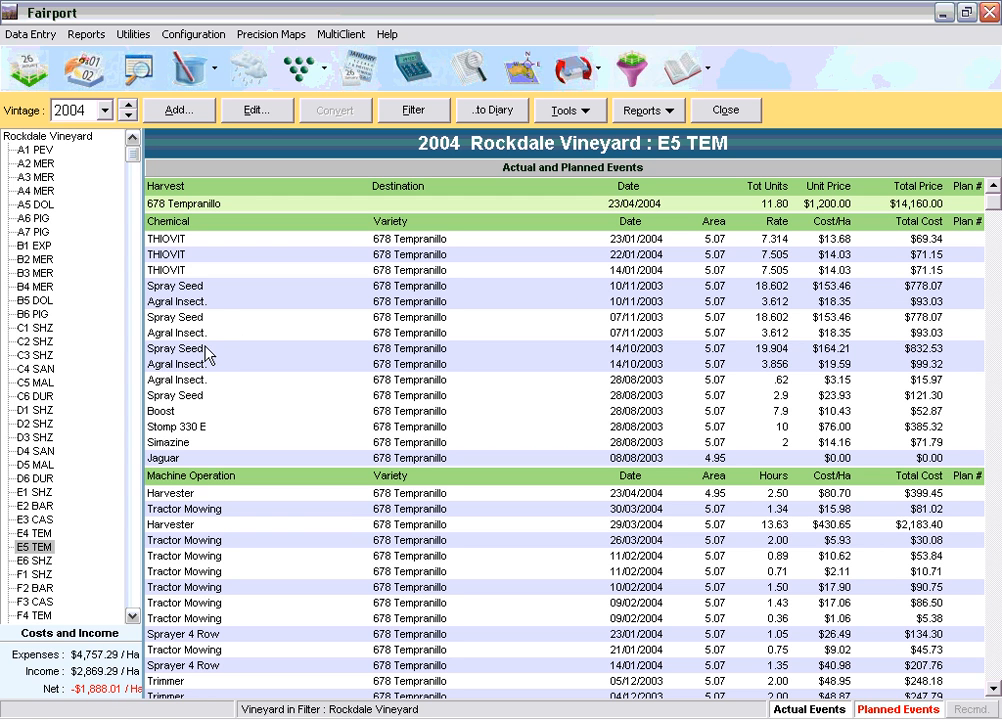
Show block C5 MAL for vintage 2004 and inspect its THIOVIT application of 14/01/2004, leaving it without saving.
left_click(35, 382)
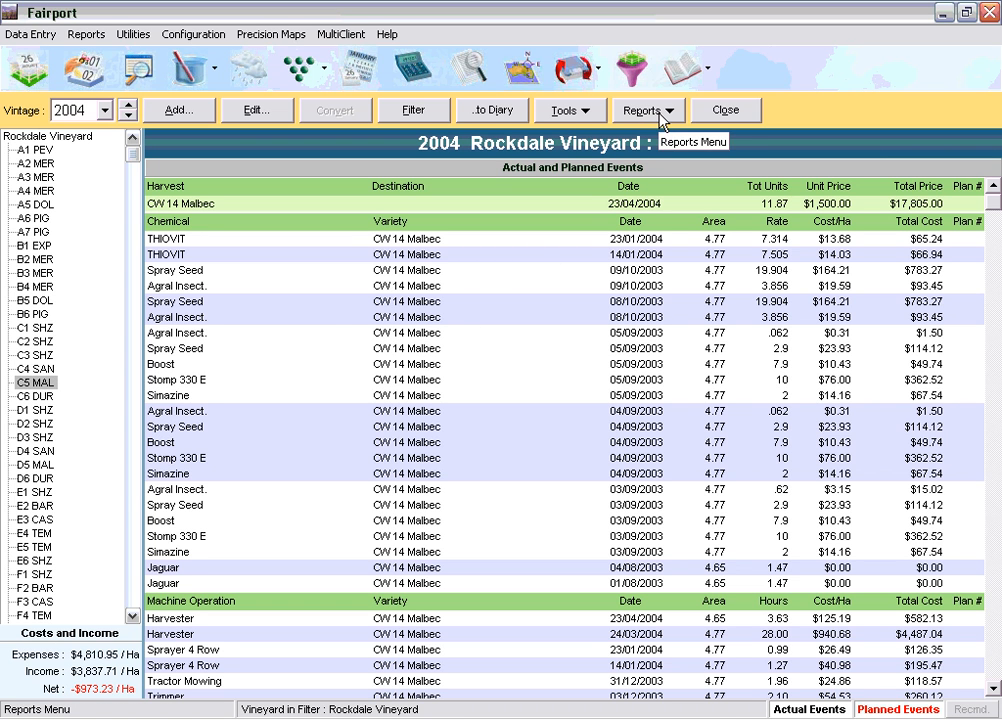
left_click(384, 256)
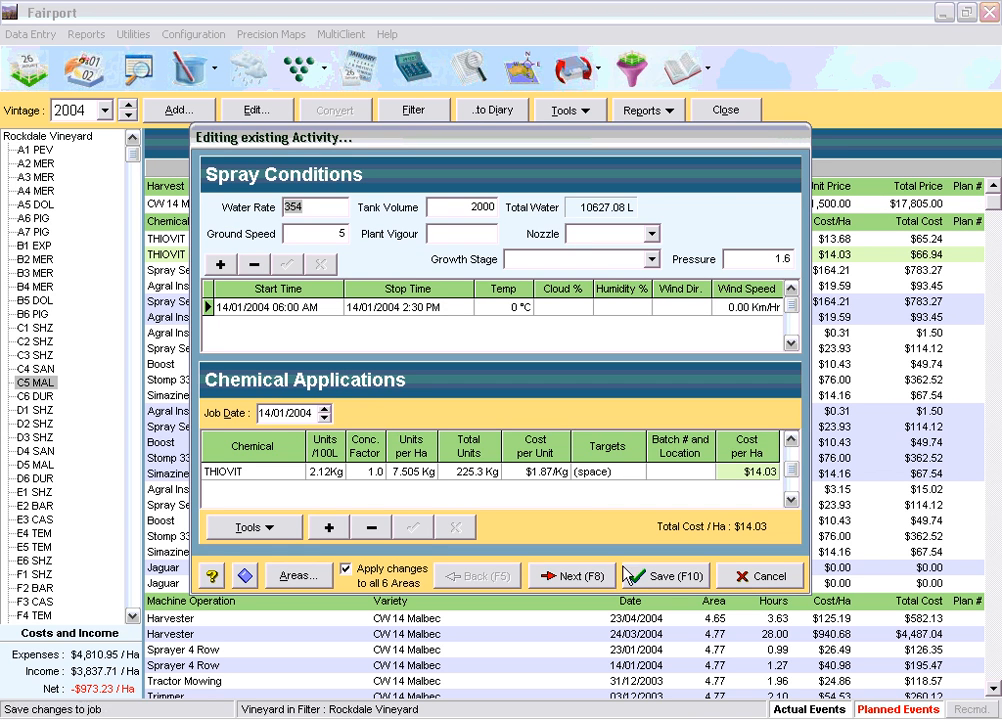
left_click(762, 578)
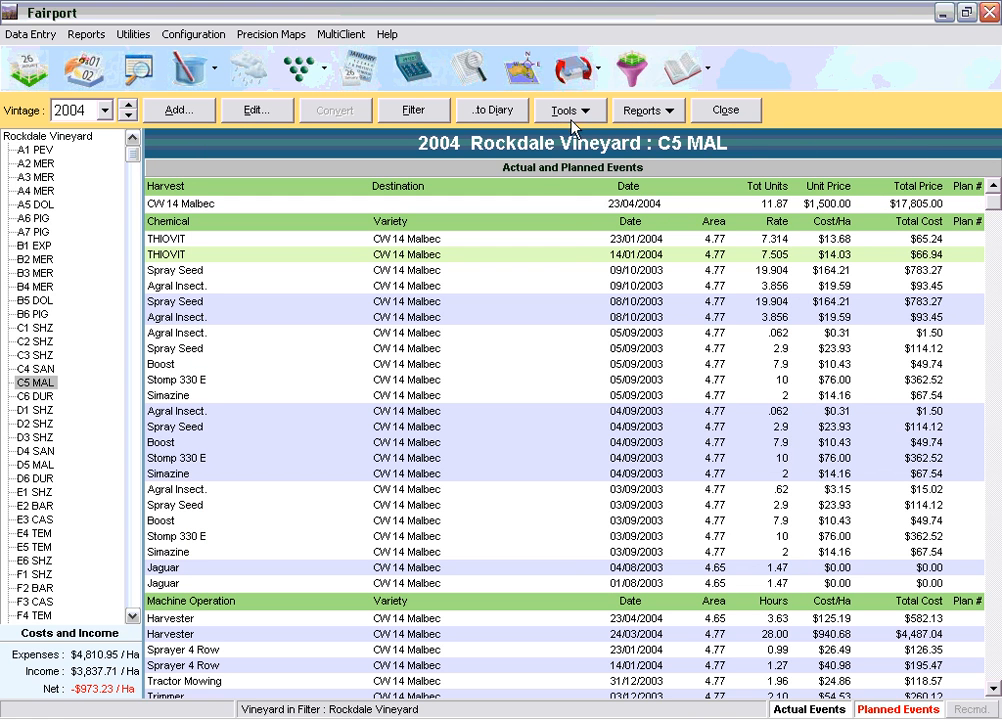
Look over the vintage report options and examine the 2004 vintage costs and income for blocks C5 MAL, D2 SHZ and B3 MER.
left_click(658, 111)
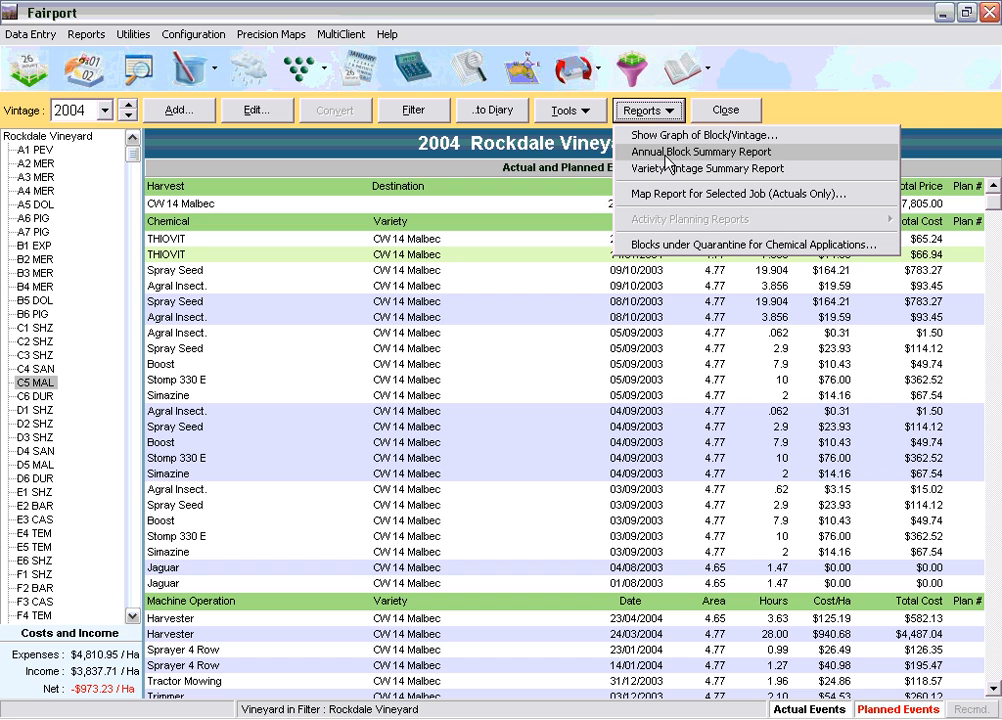
left_click(583, 112)
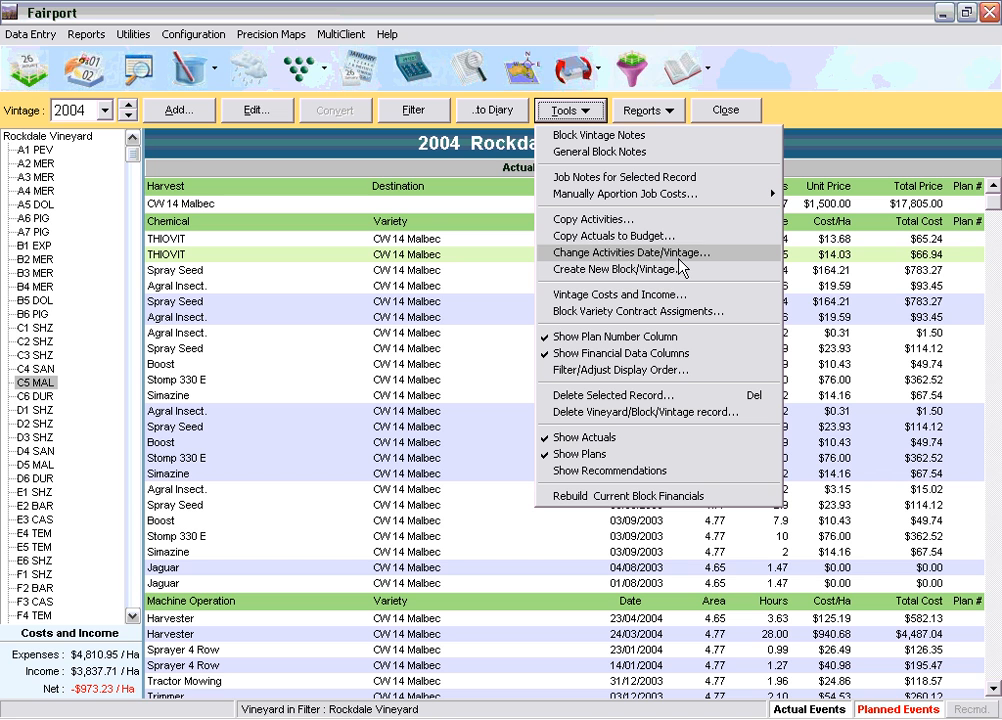
left_click(687, 295)
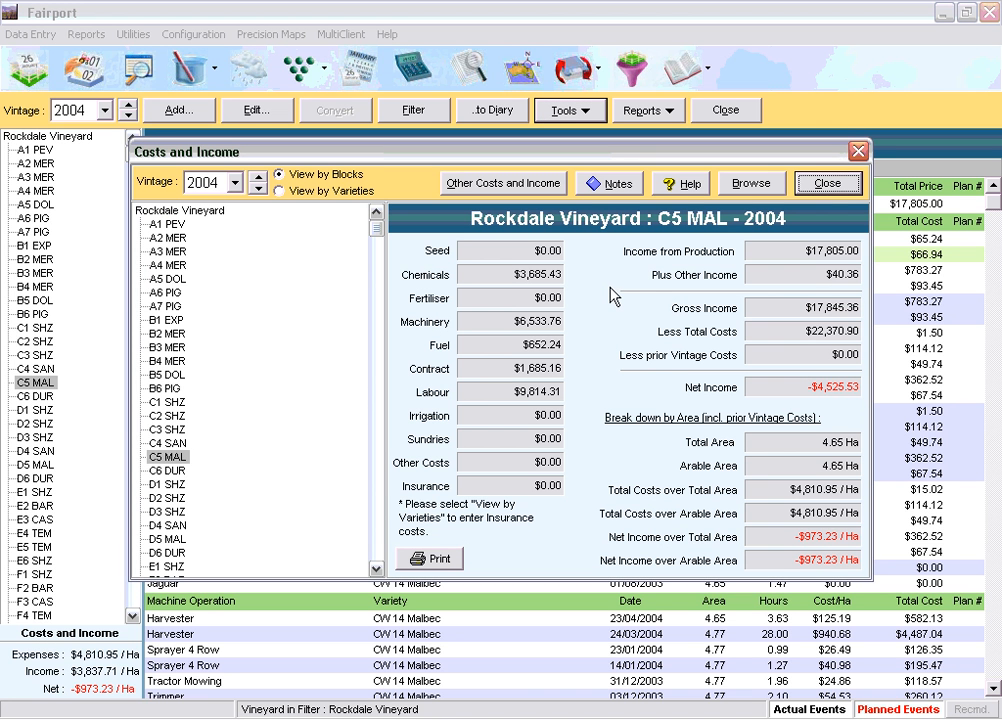
left_click_drag(497, 152, 467, 86)
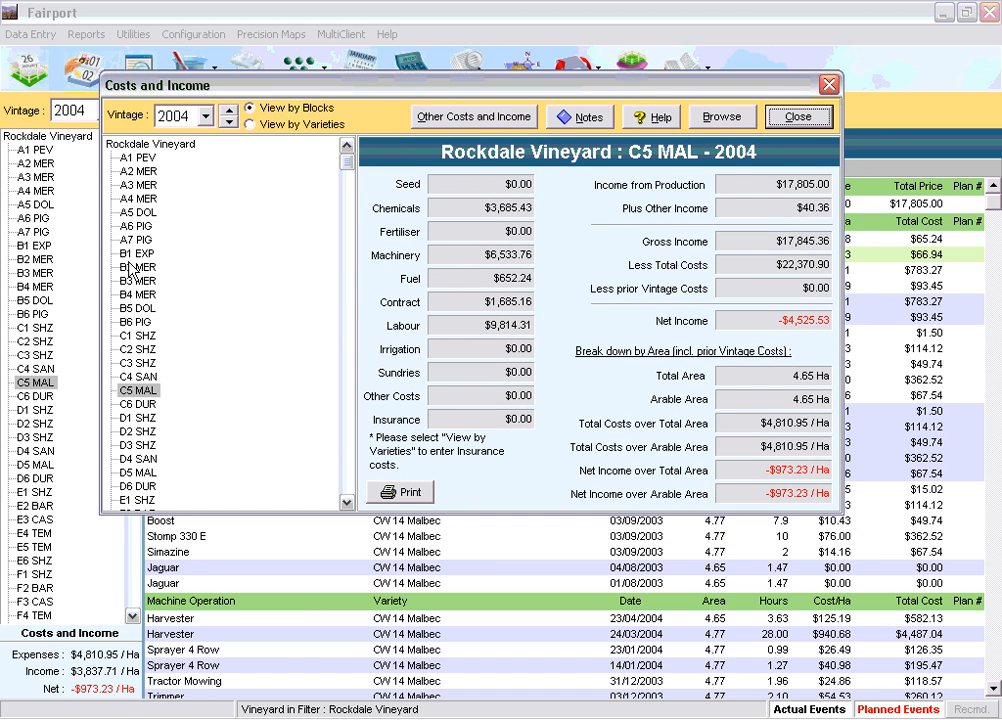
left_click(138, 431)
left_click(140, 281)
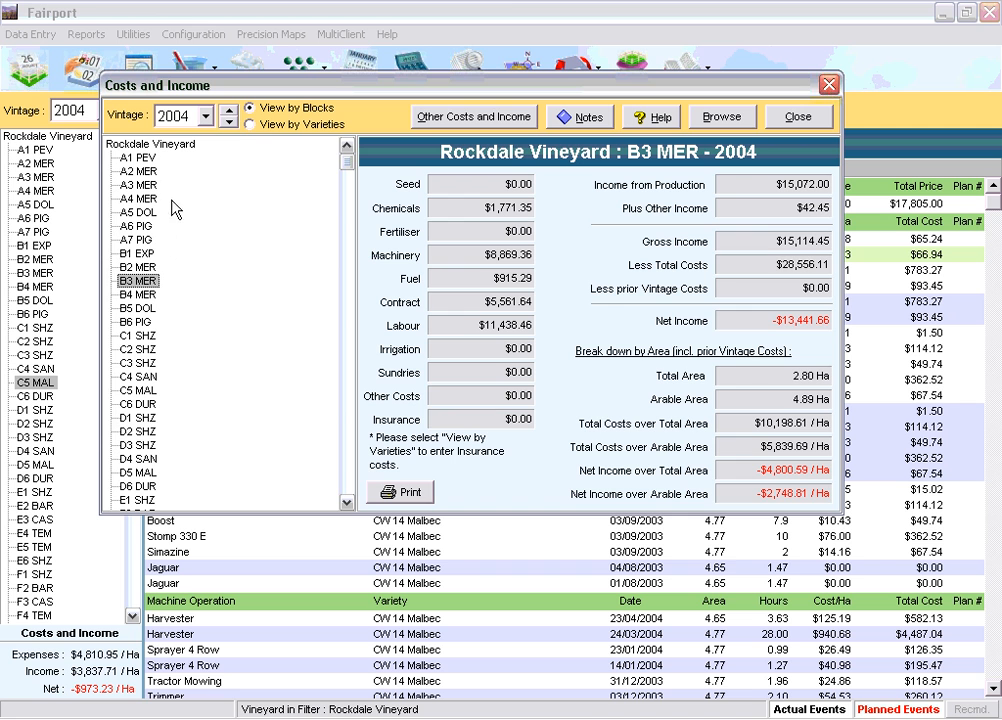
View the 2004 costs and income by varieties, comparing the Merlot D3V14 blocks including A2, A3, A4 and B3 MER, and leave the view.
left_click(261, 126)
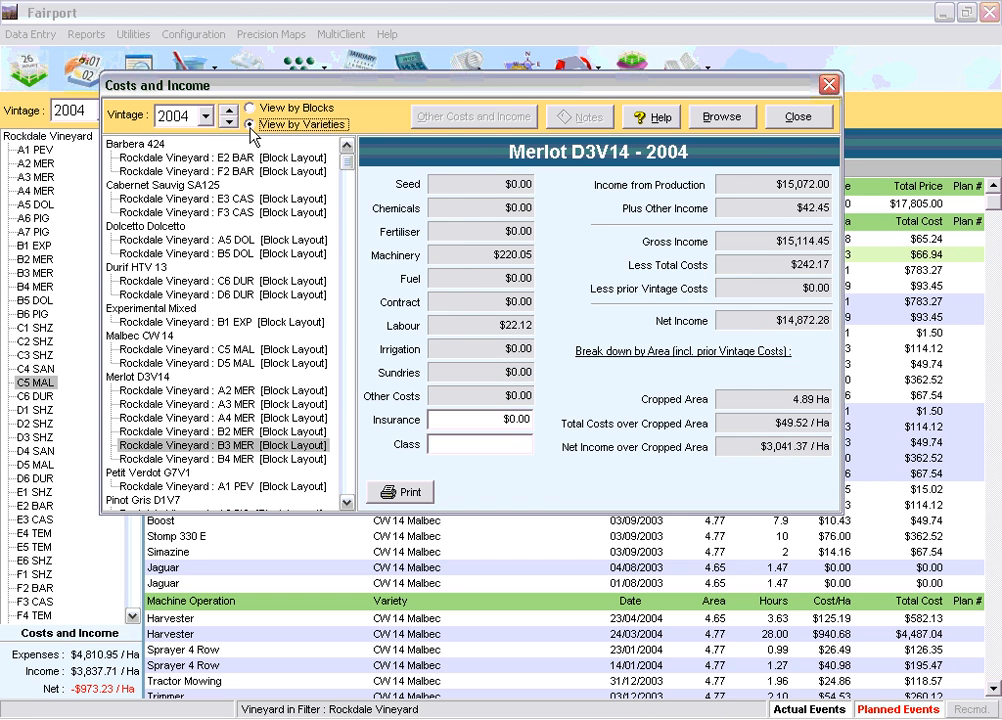
left_click(184, 392)
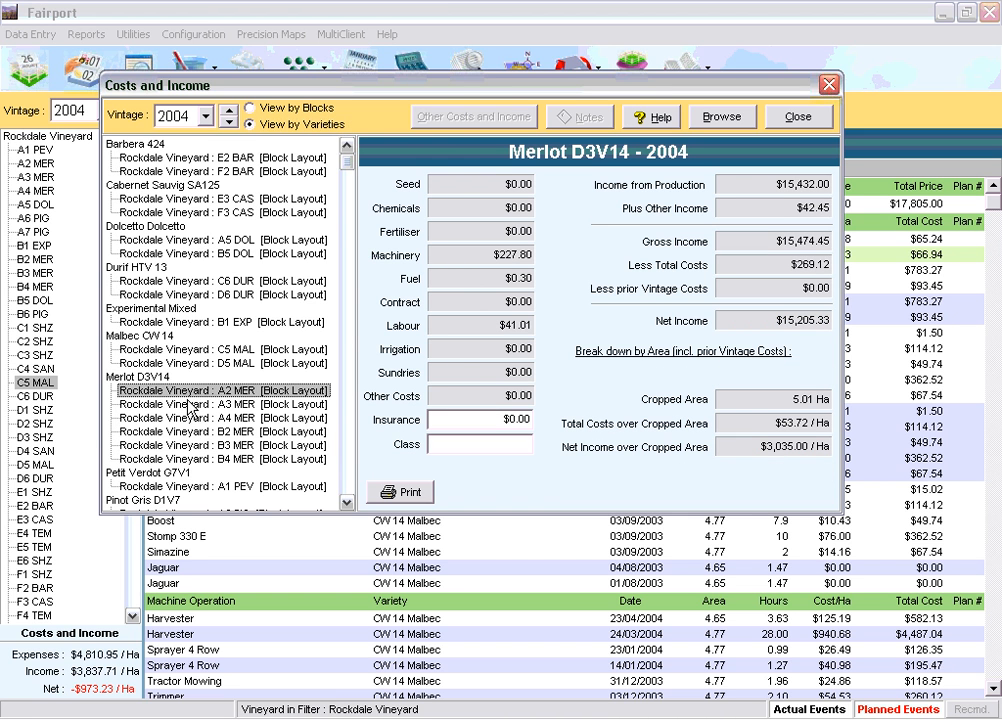
left_click(182, 405)
left_click(185, 420)
left_click(186, 445)
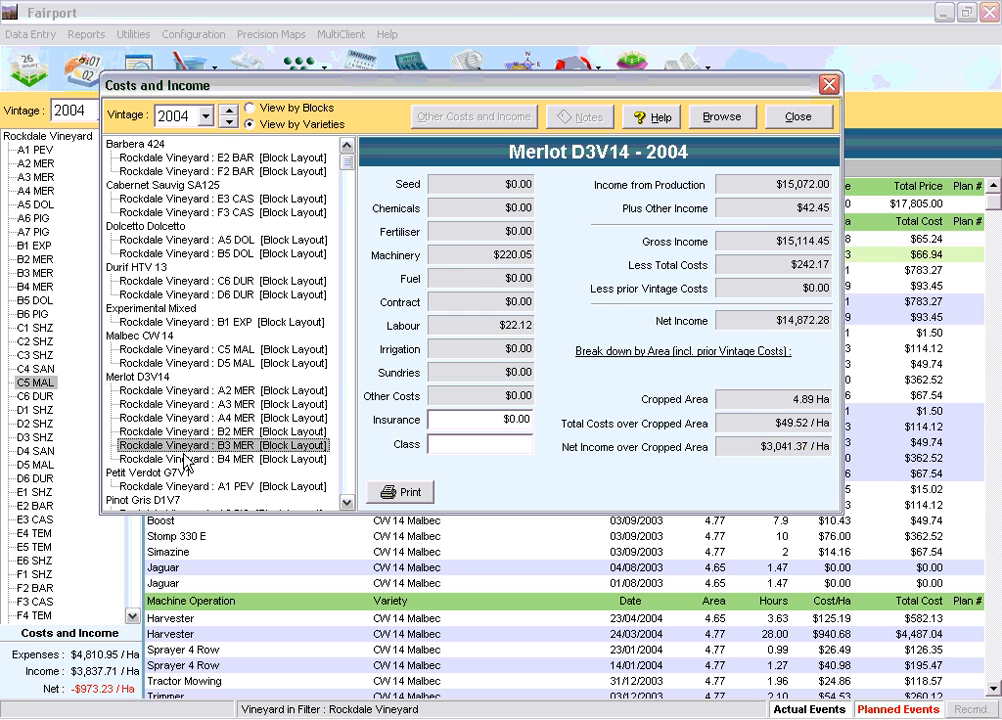
left_click(196, 419)
left_click(206, 392)
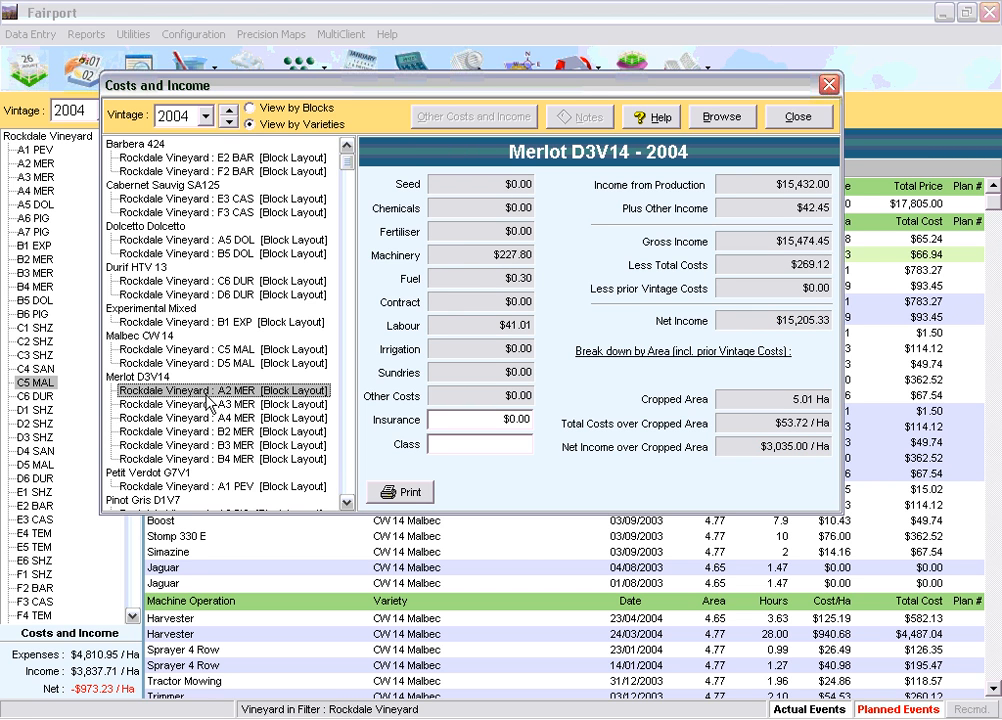
left_click(800, 115)
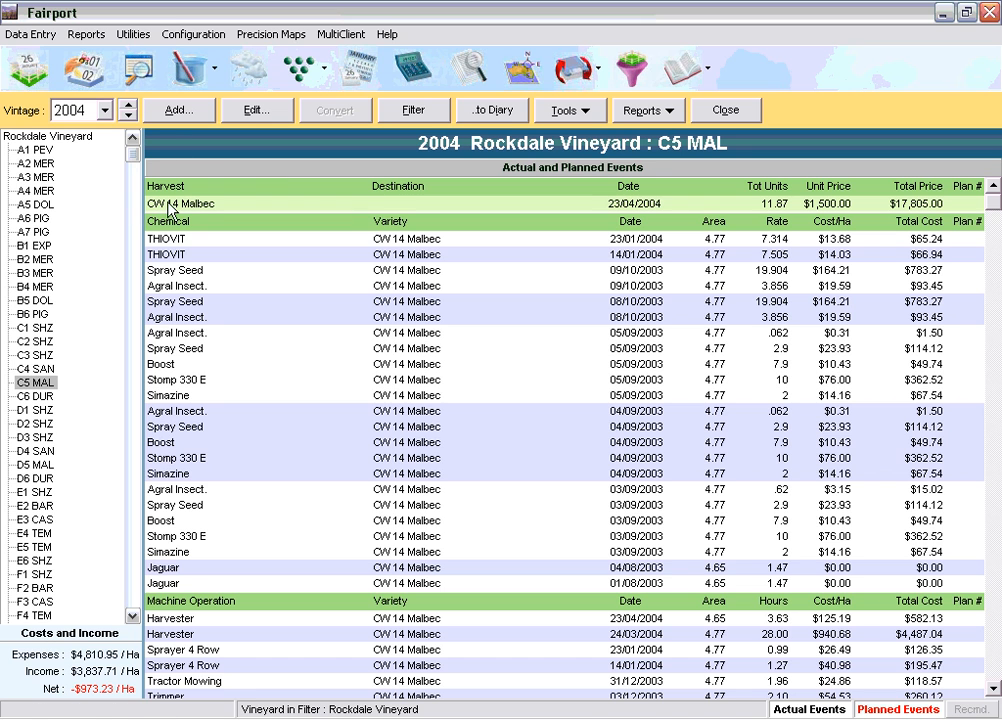
Open the July 2006/07 block budget and look over the budgeted items for block A2 MER.
left_click(141, 74)
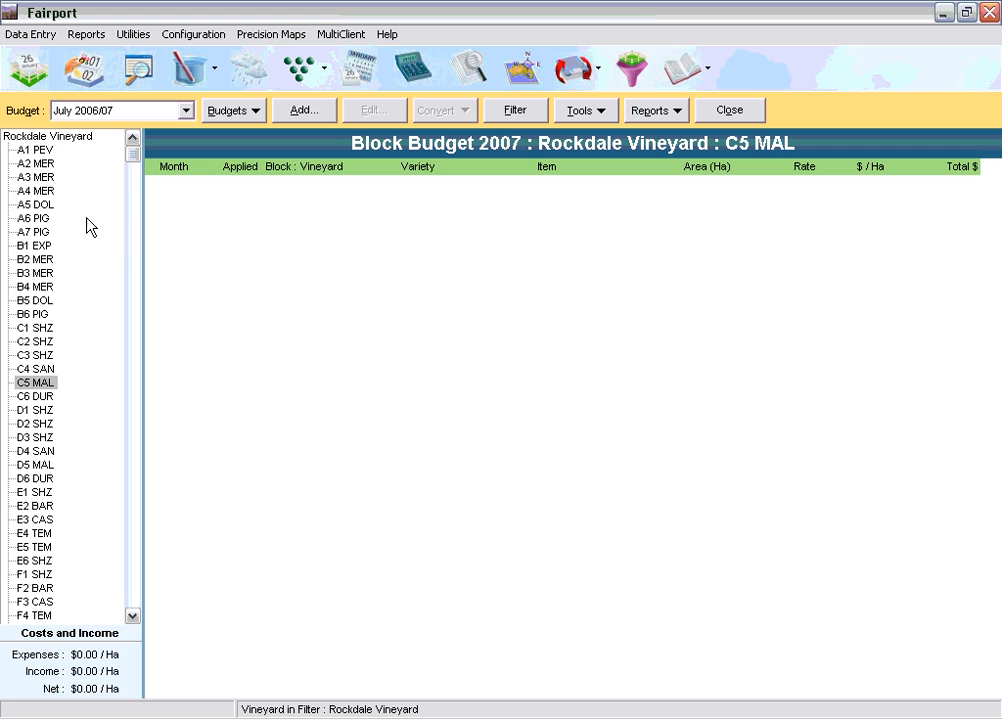
left_click(38, 163)
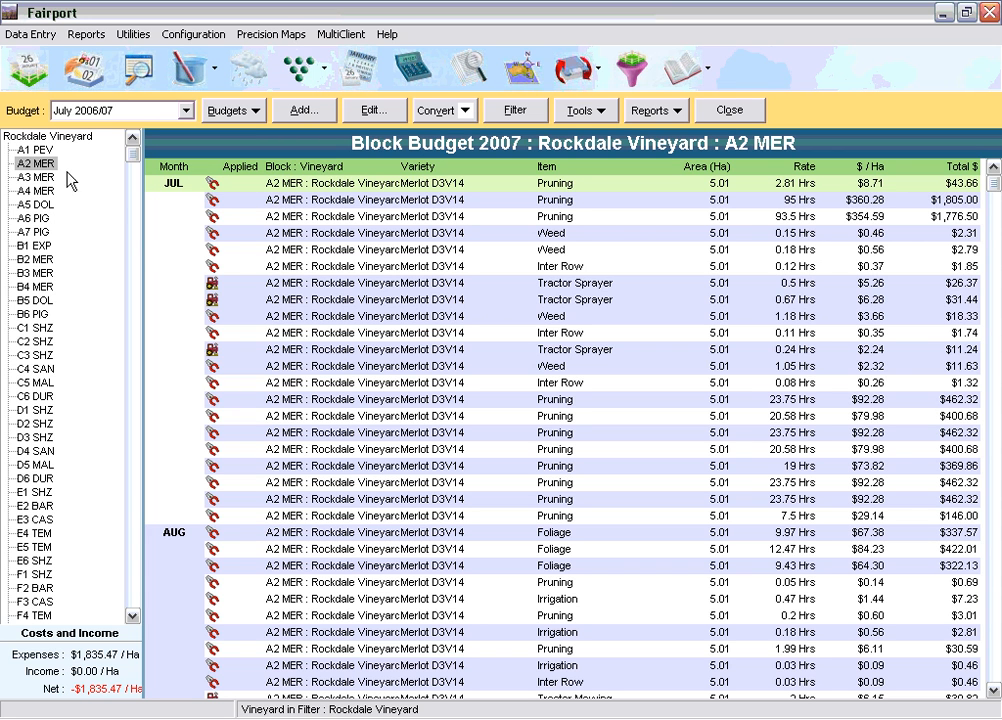
scroll(363, 405, "down", 6)
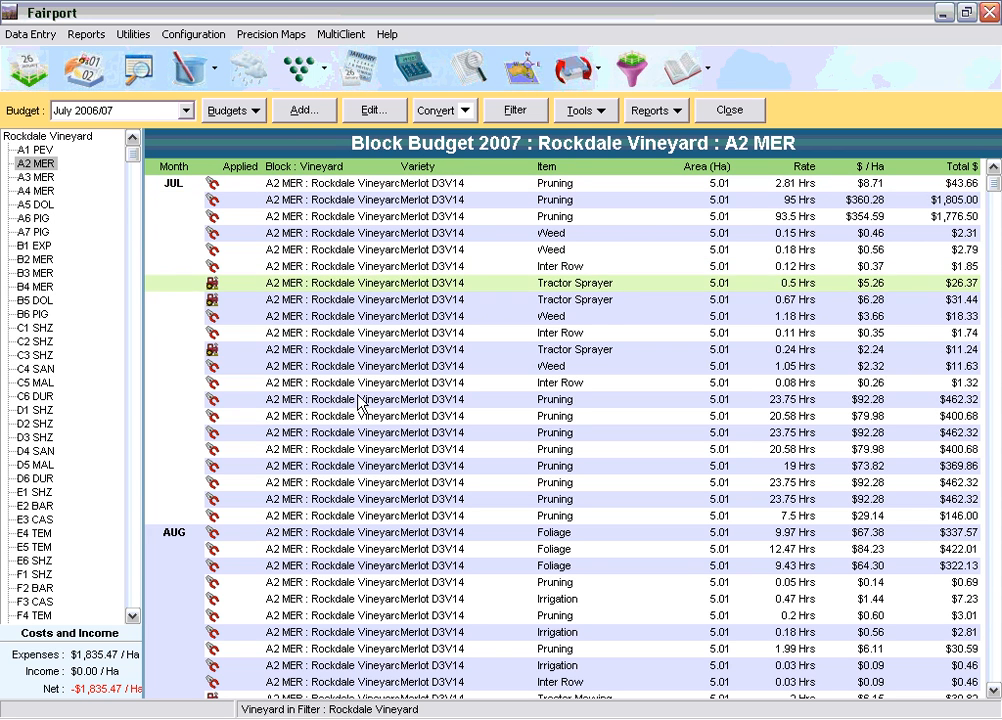
scroll(362, 405, "up", 1)
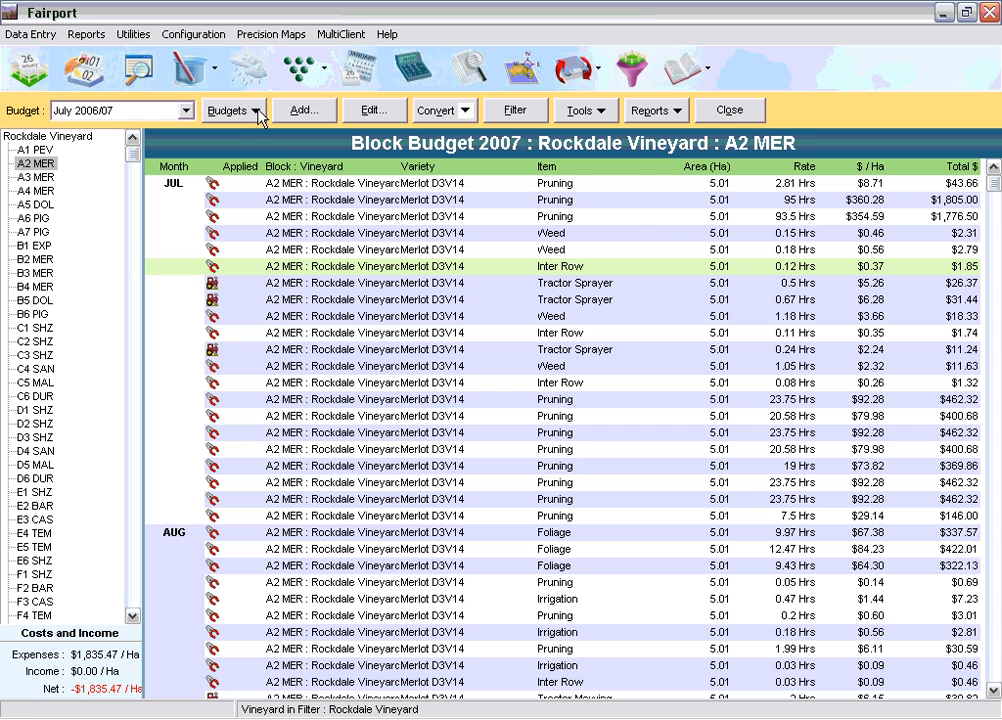
Start a new budget activity for Fertiliser Application in July 2006, with the Machinery Operation included.
left_click(303, 115)
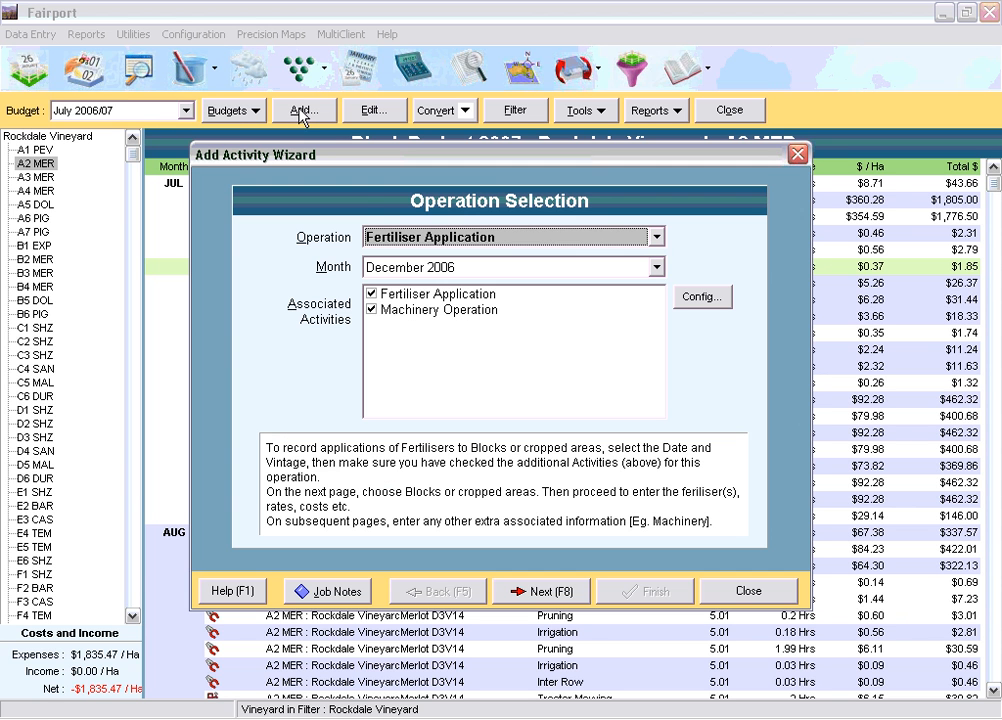
left_click(656, 266)
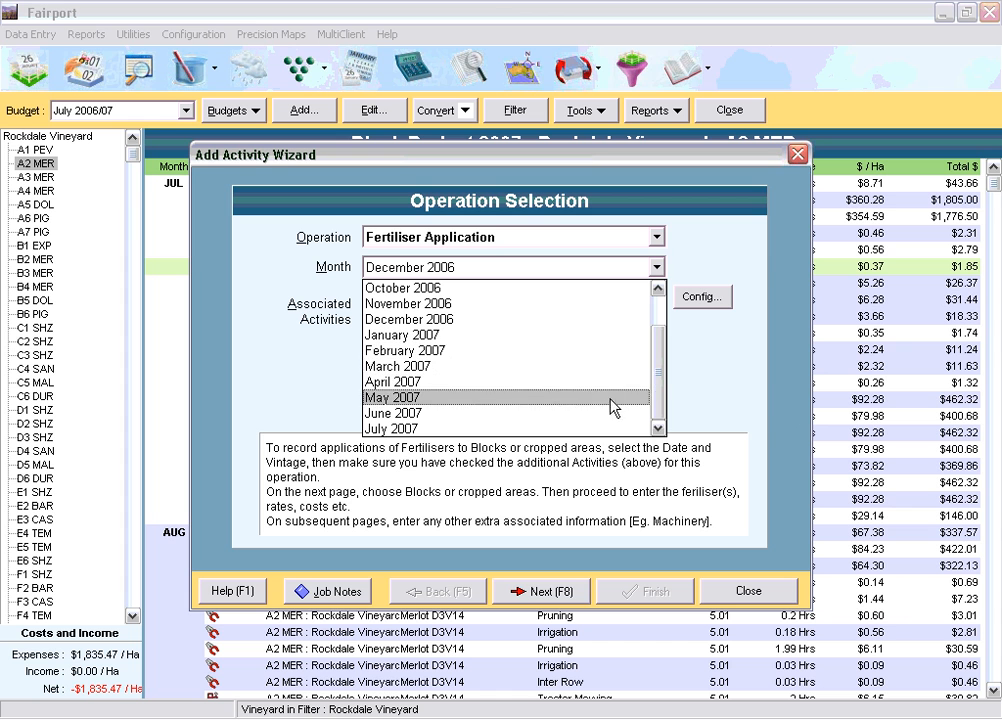
left_click(658, 288)
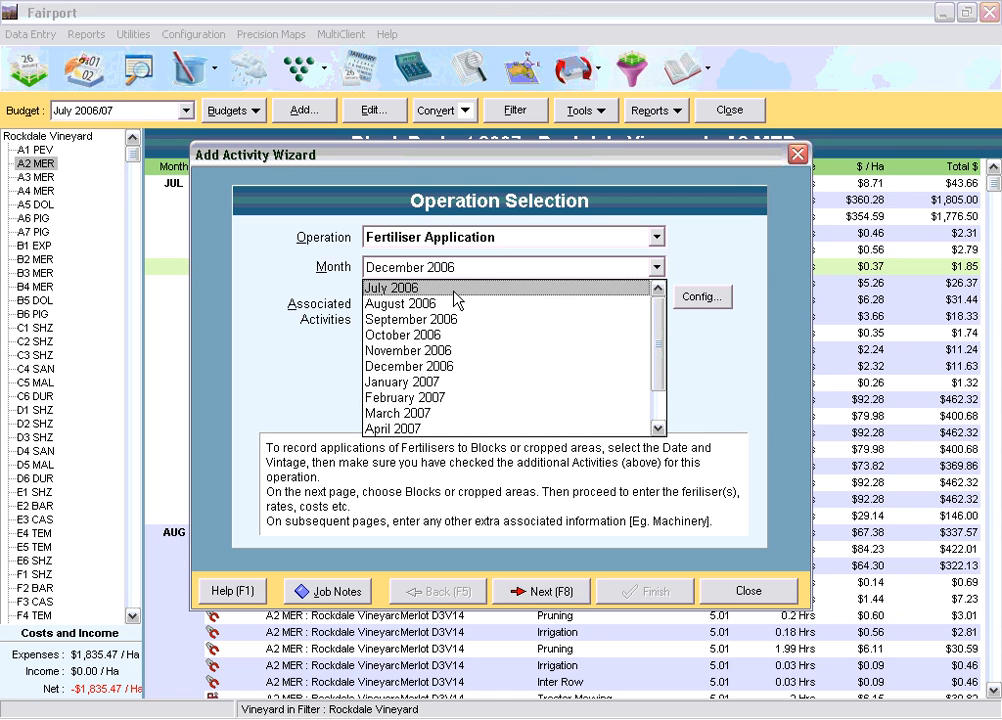
left_click(368, 288)
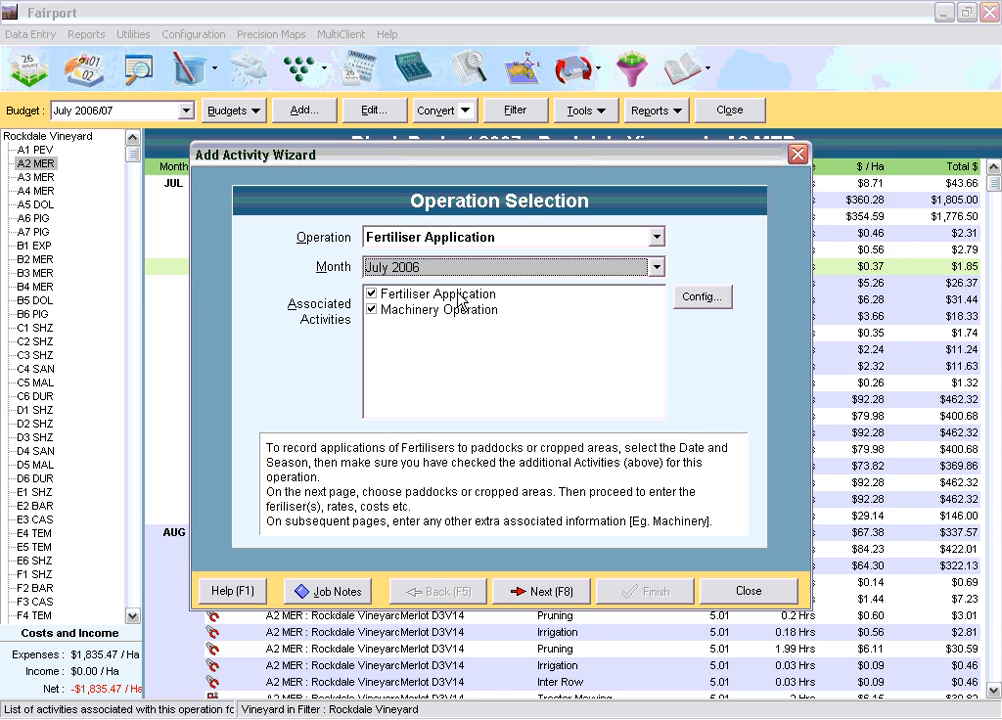
left_click(540, 592)
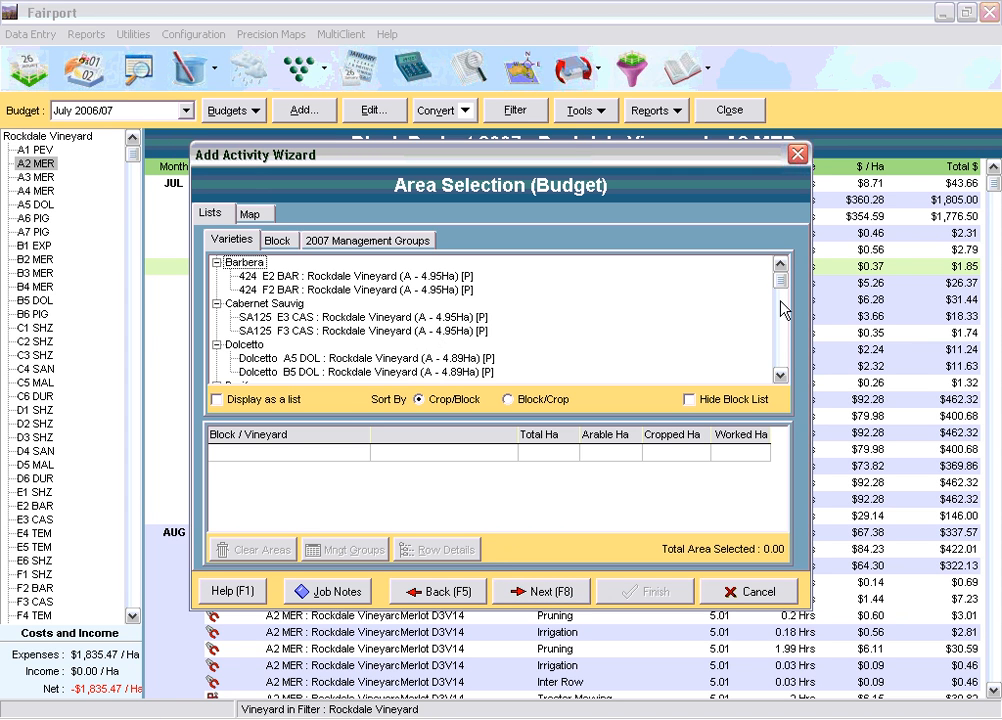
Select the Merlot blocks B2 MER and A3 MER from the varieties list.
left_click(785, 353)
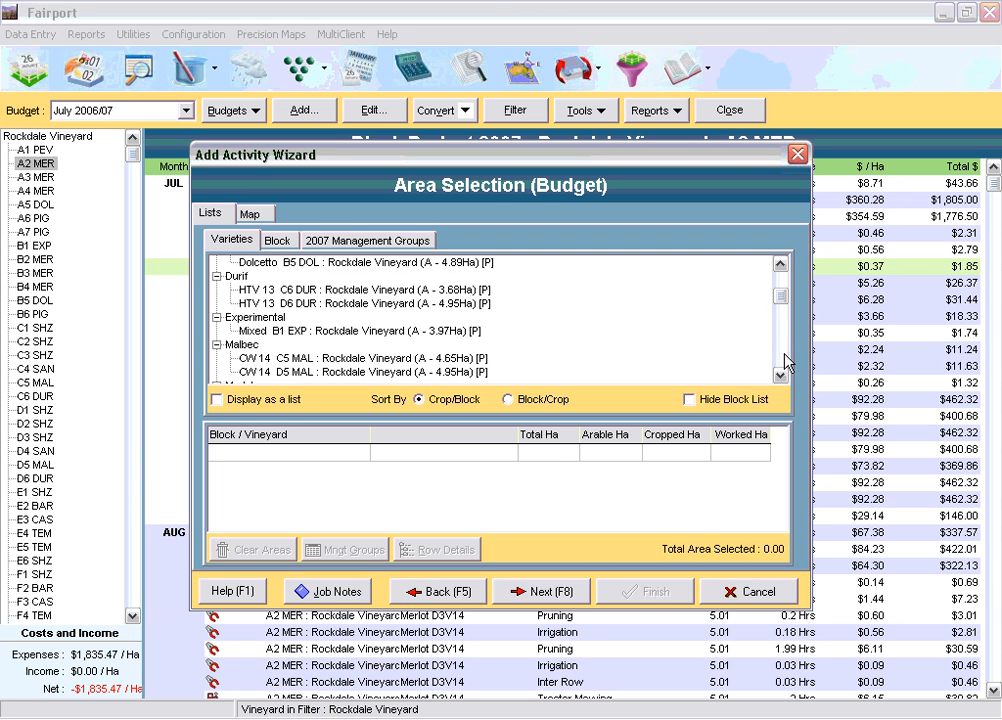
left_click(785, 360)
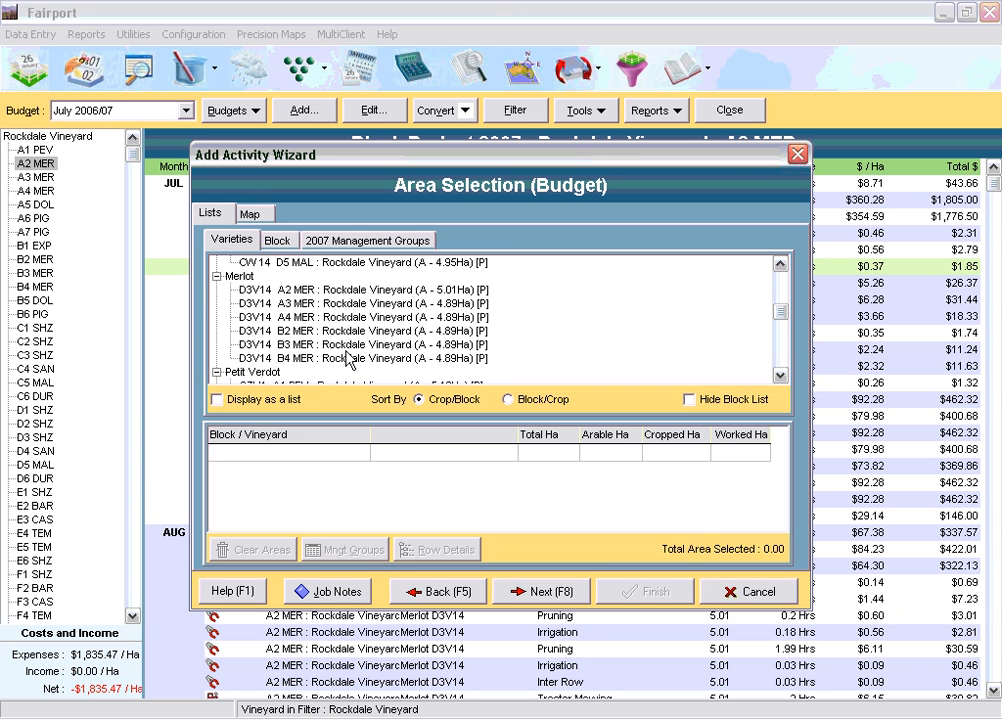
left_click(315, 330)
left_click(318, 303)
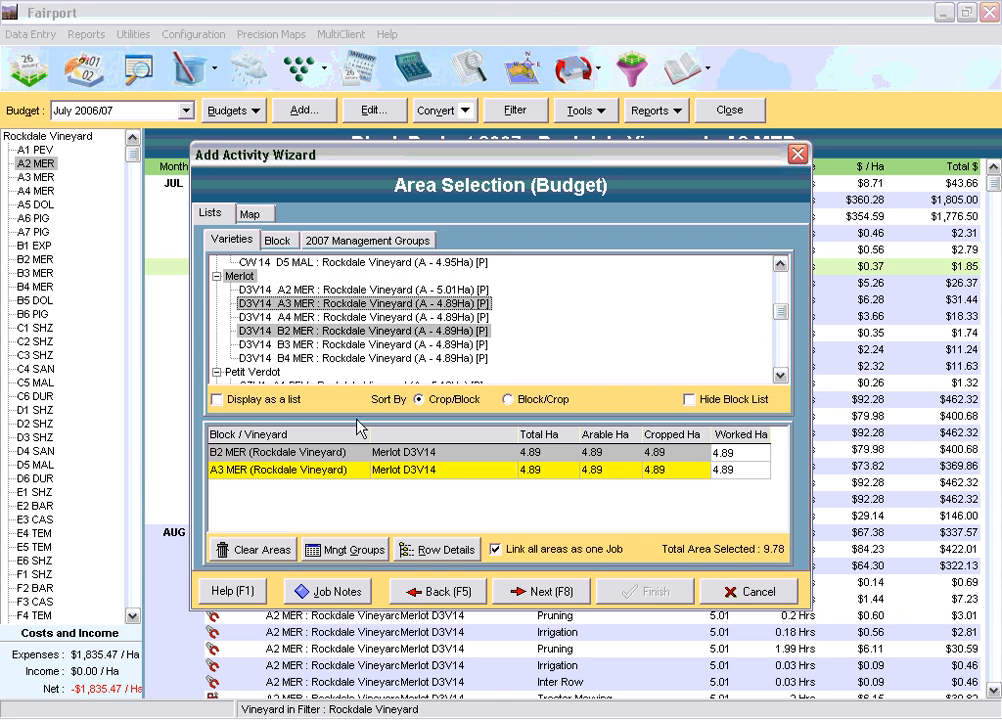
Add blocks B4, D4 and F5 to the area selection on the vineyard map and check them in the area list.
left_click(250, 214)
left_click(631, 412)
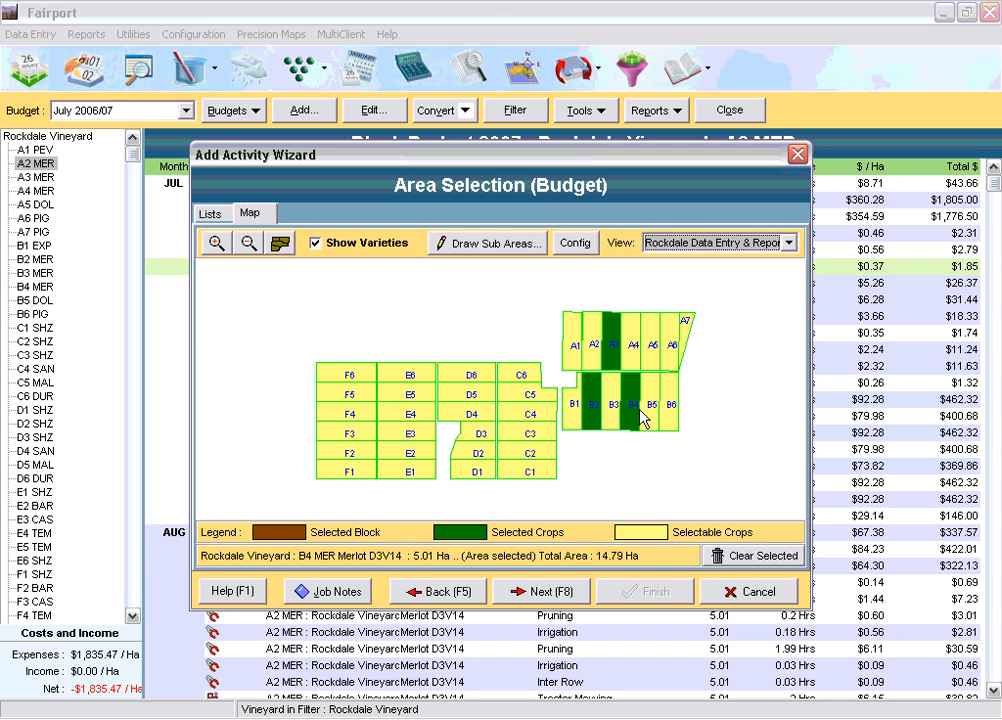
left_click(470, 413)
left_click(352, 394)
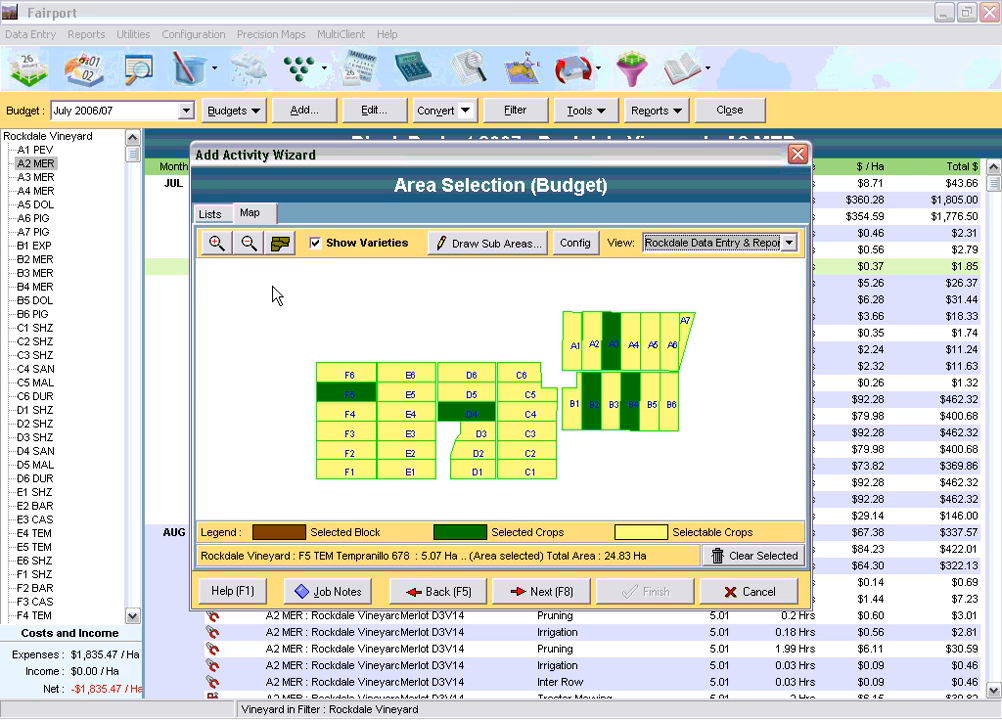
left_click(208, 211)
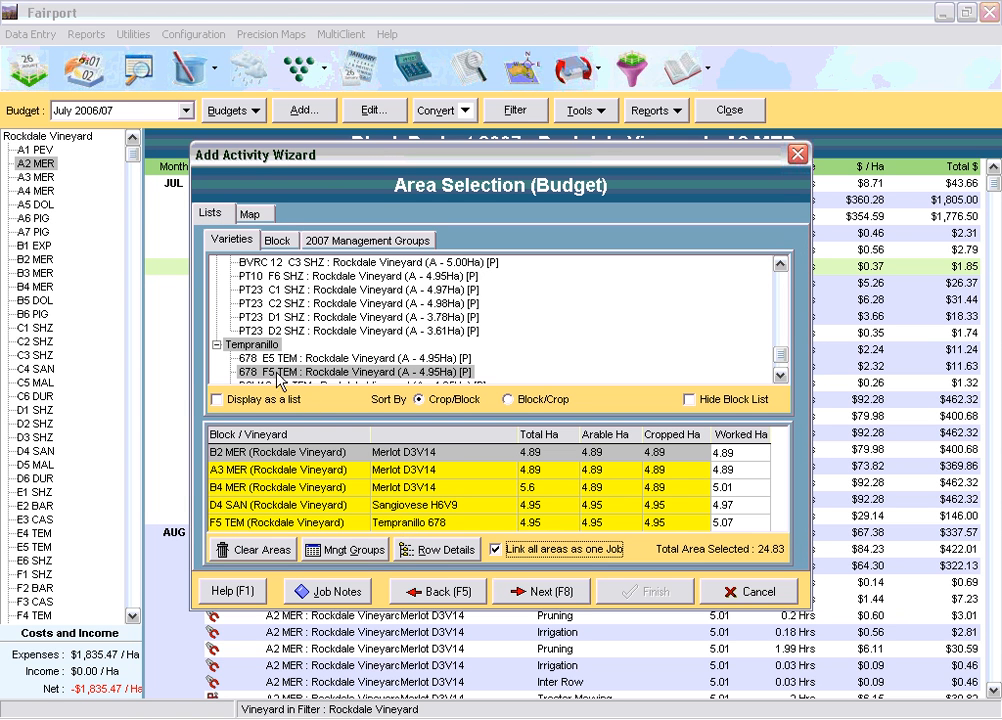
Deselect blocks D4, F5, A3, B4 and B2 on the vineyard map and return to the area list.
left_click(254, 218)
left_click(480, 413)
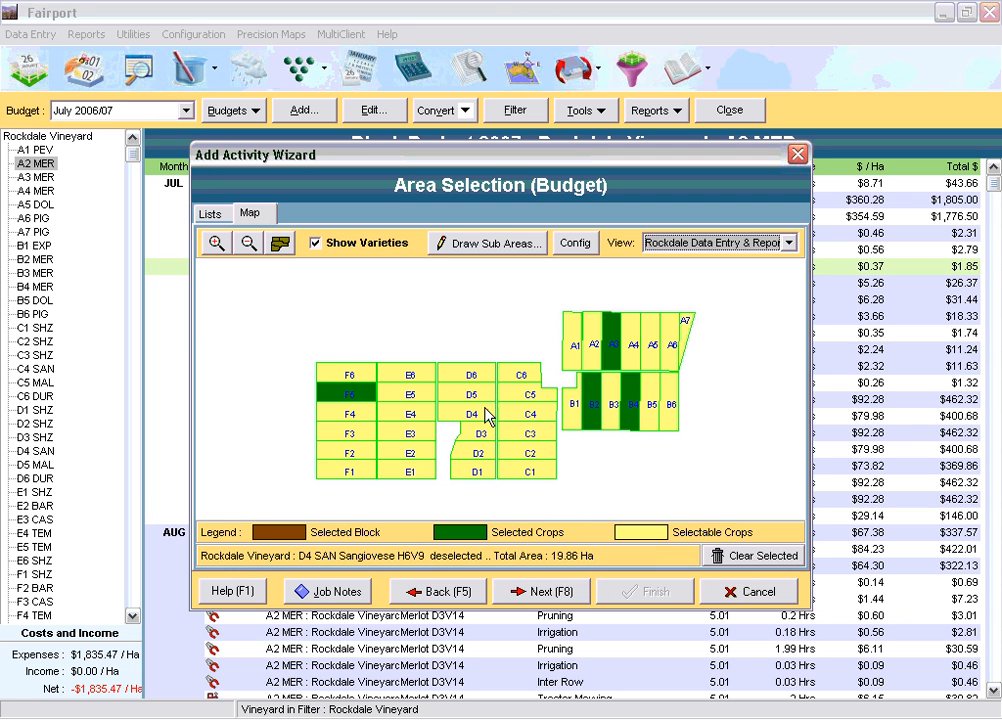
left_click(332, 403)
left_click(612, 345)
left_click(630, 400)
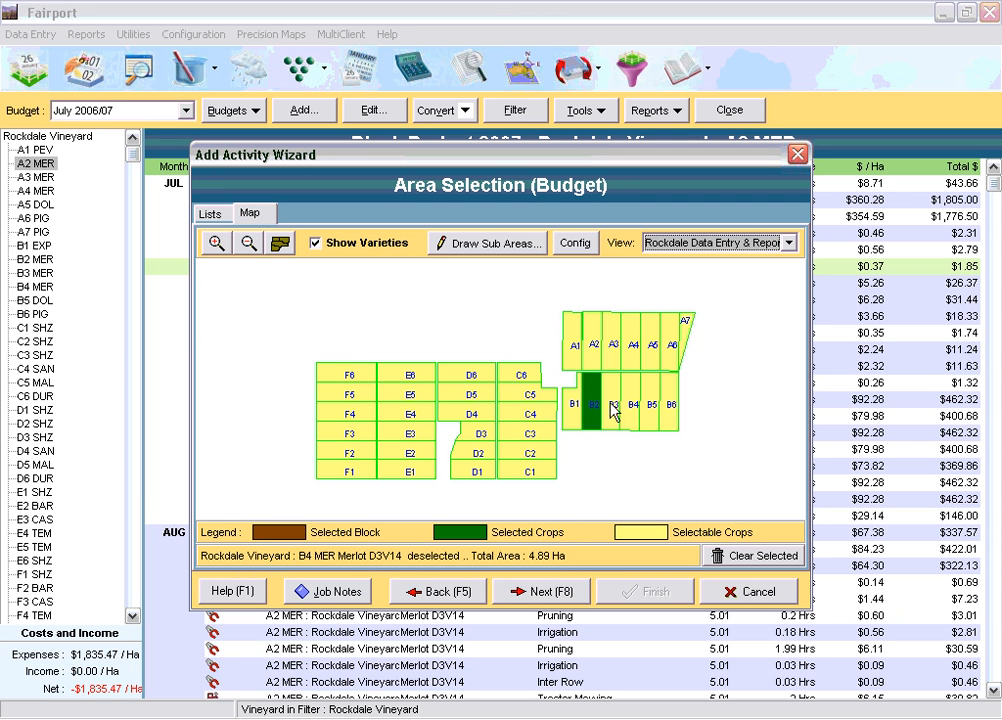
left_click(590, 408)
left_click(210, 214)
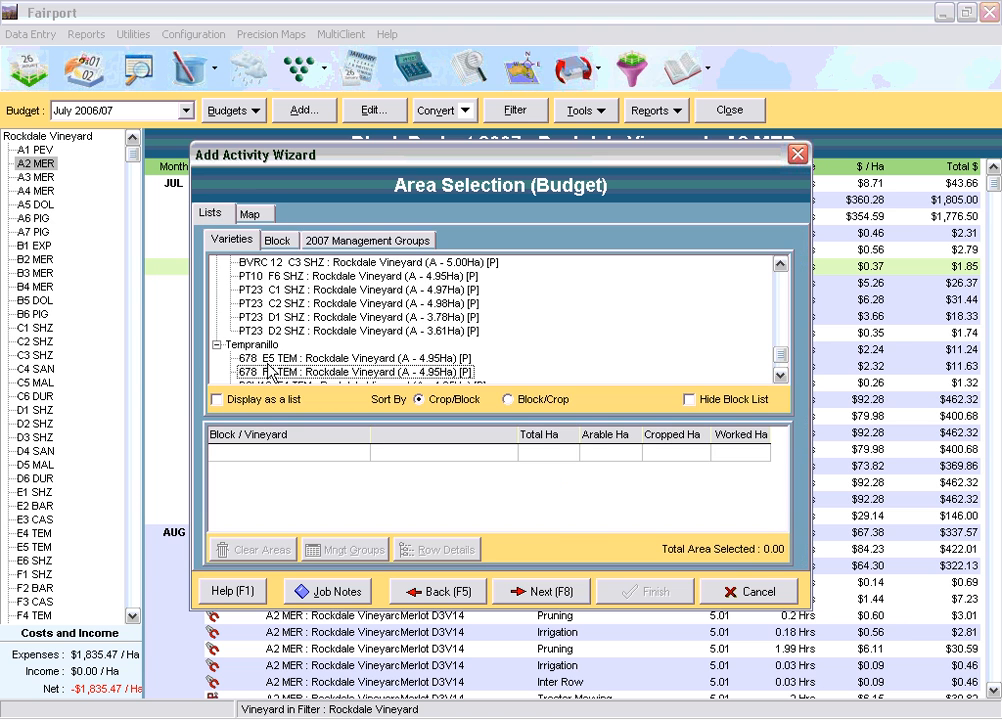
Select the whole Merlot variety, blocks A2 to B4 MER, as the activity's area and proceed to the fertiliser details.
scroll(323, 305, "up", 2)
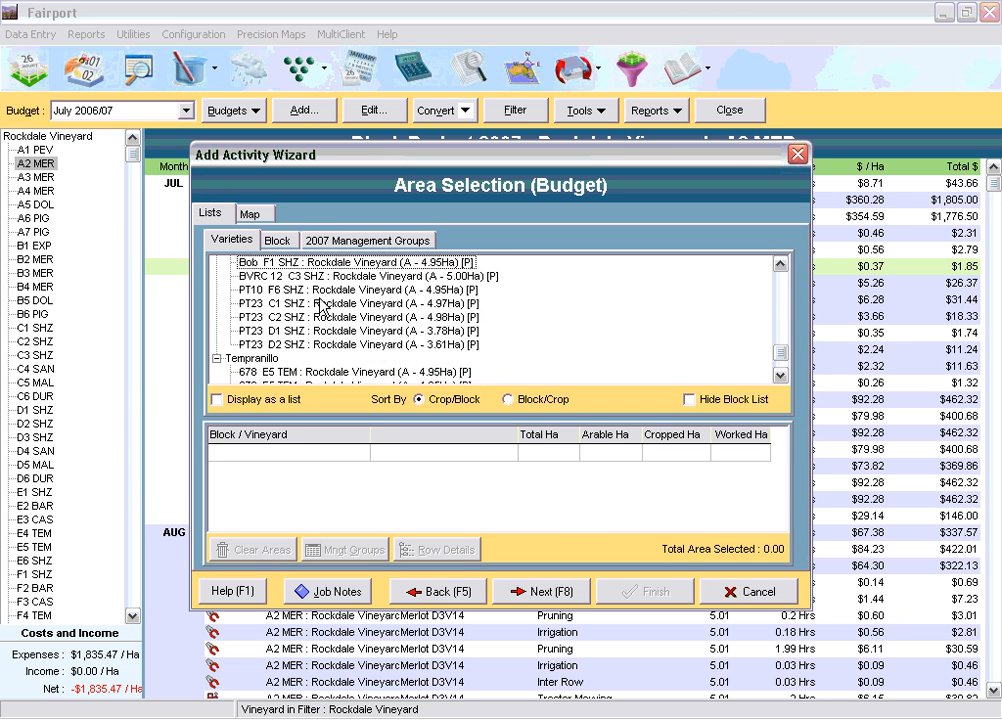
scroll(321, 303, "up", 2)
scroll(319, 300, "up", 5)
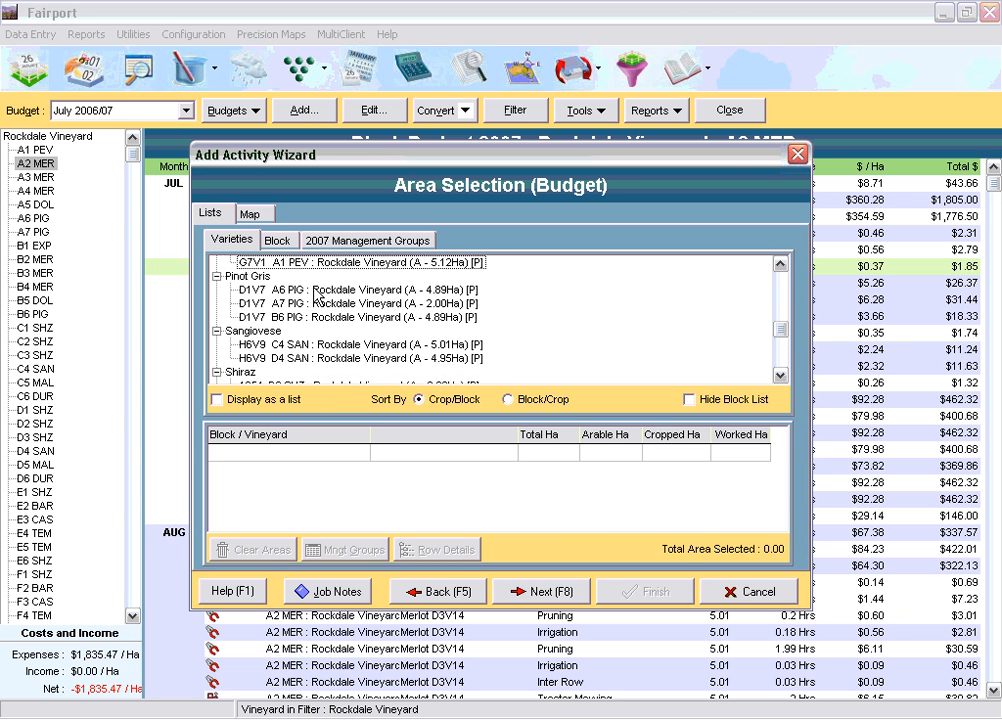
left_click(240, 275)
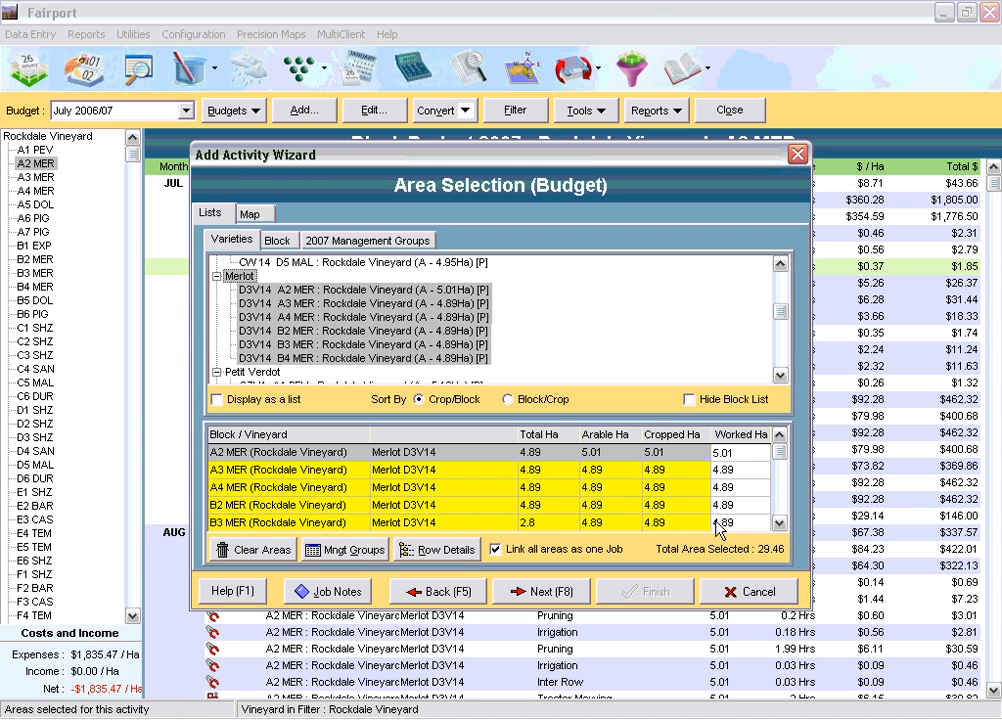
left_click(545, 597)
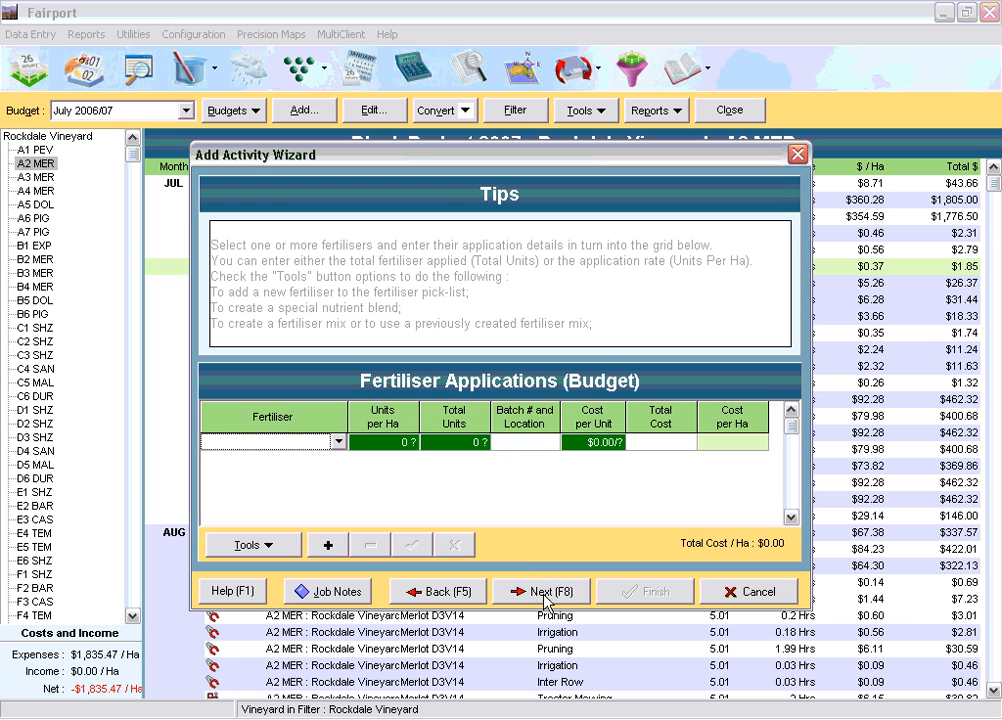
left_click(436, 591)
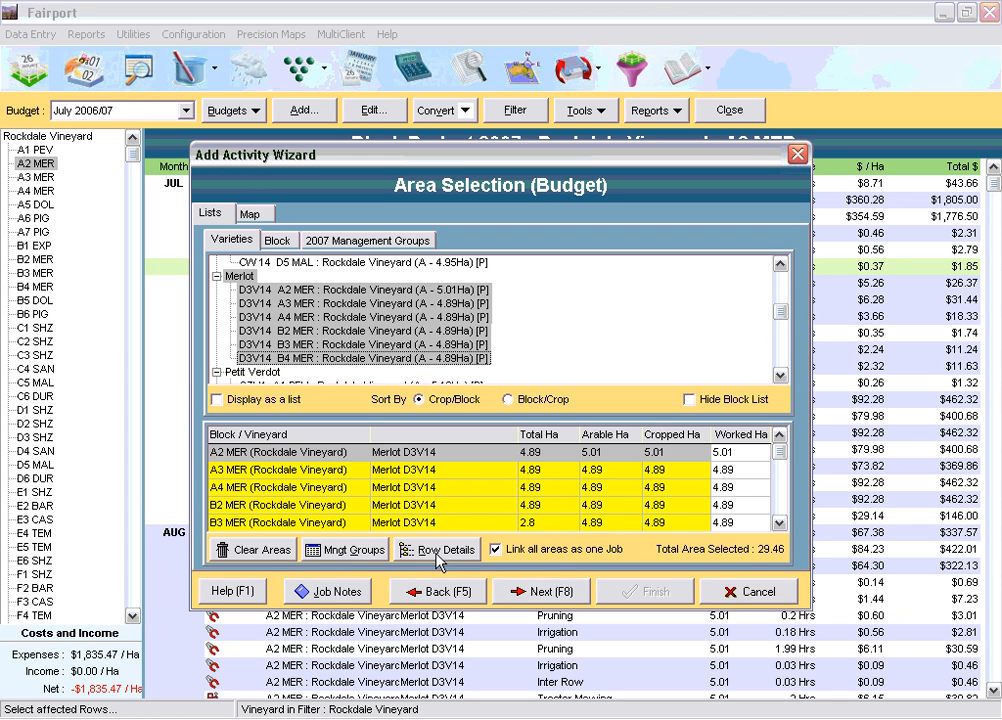
left_click(515, 591)
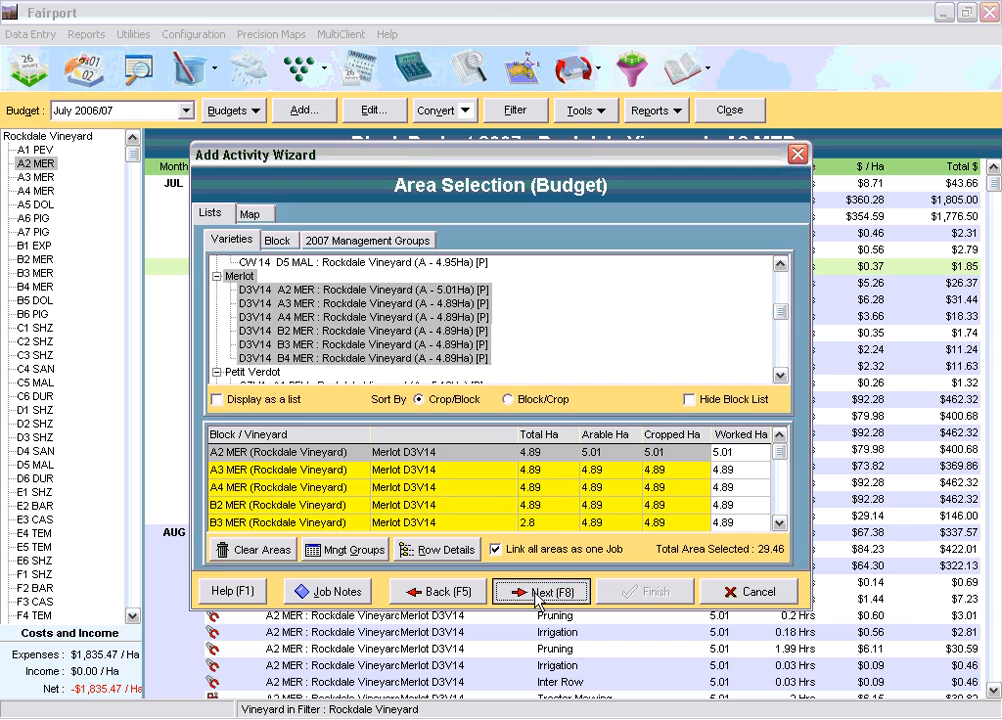
Budget a HYDROMAG fertiliser application at 50 L per hectare.
left_click(339, 441)
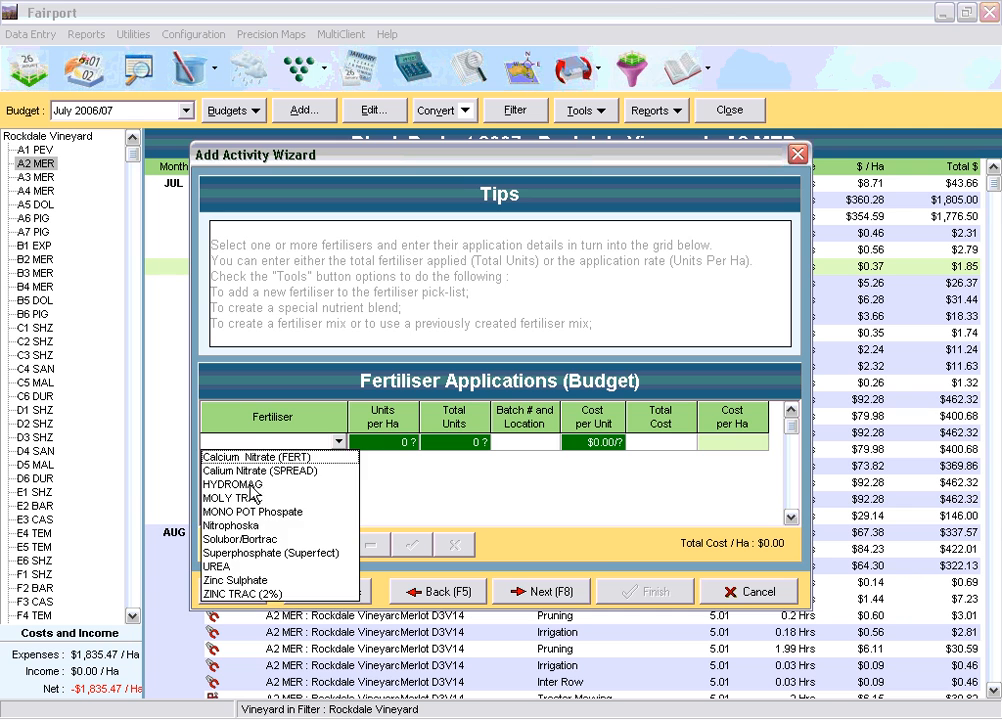
left_click(262, 485)
left_click(397, 452)
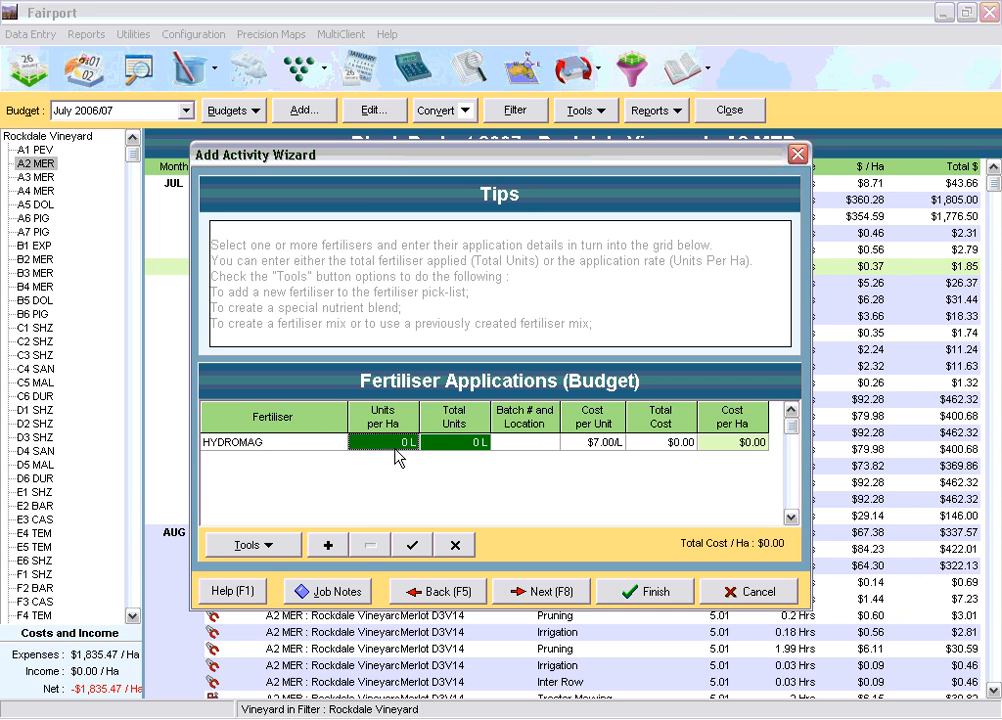
type("50")
key("Tab")
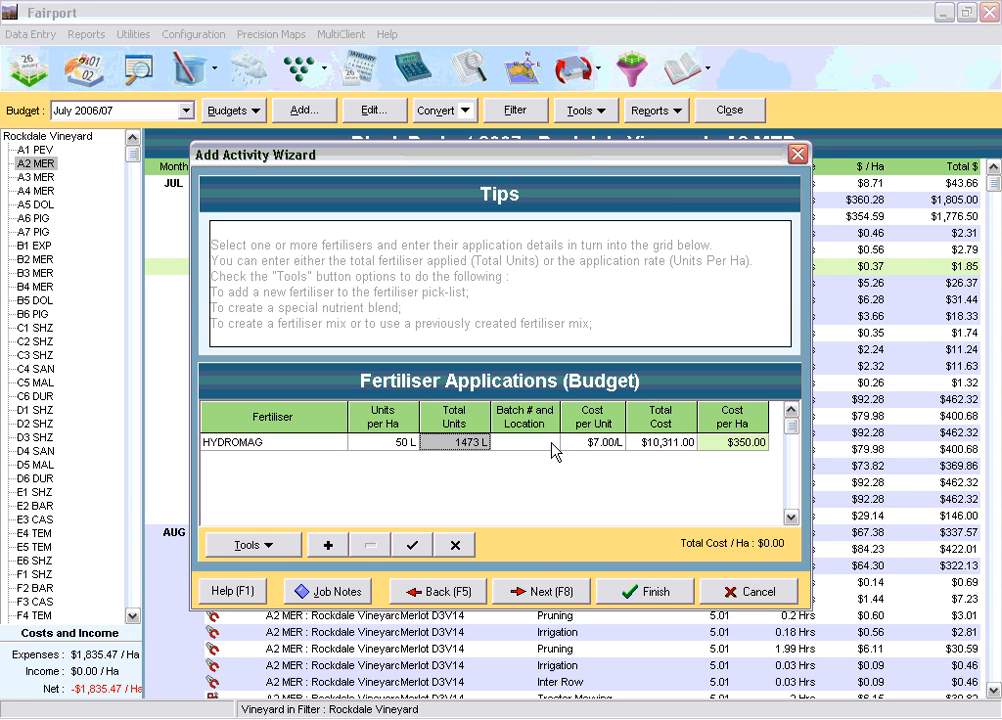
Add the Gator with 5 hours as the machinery operation for the fertiliser application.
left_click(549, 595)
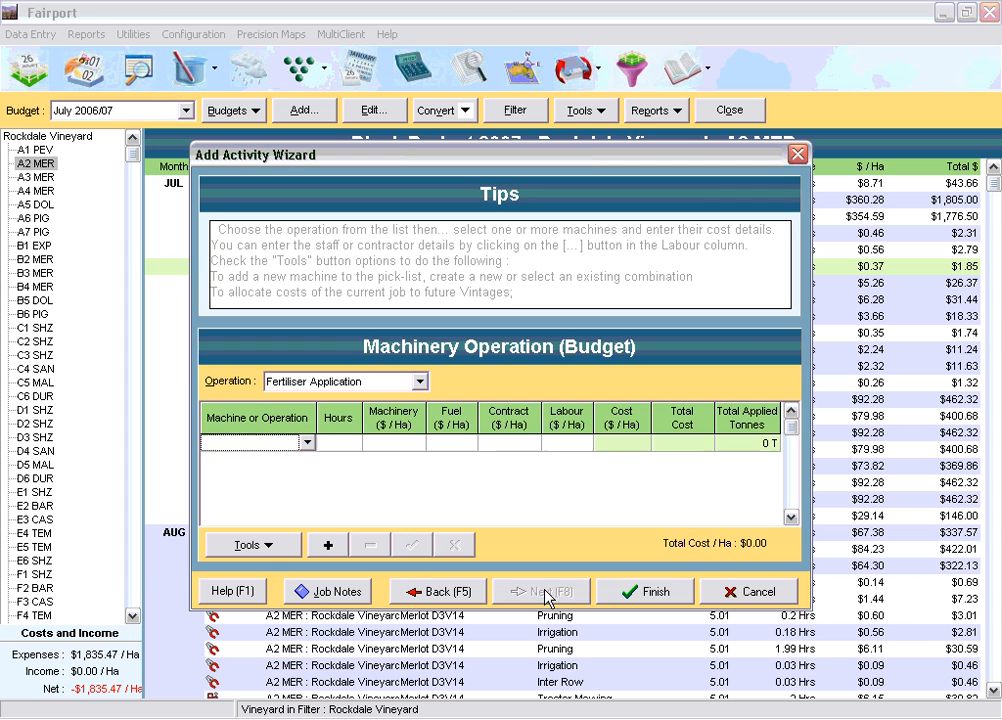
left_click(308, 443)
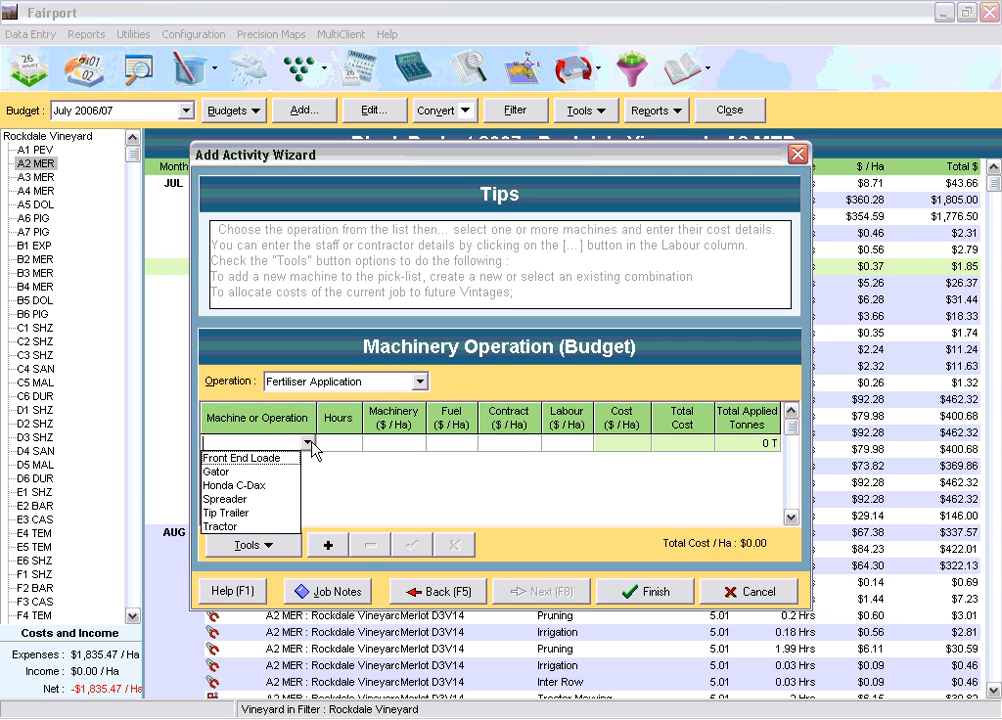
left_click(240, 472)
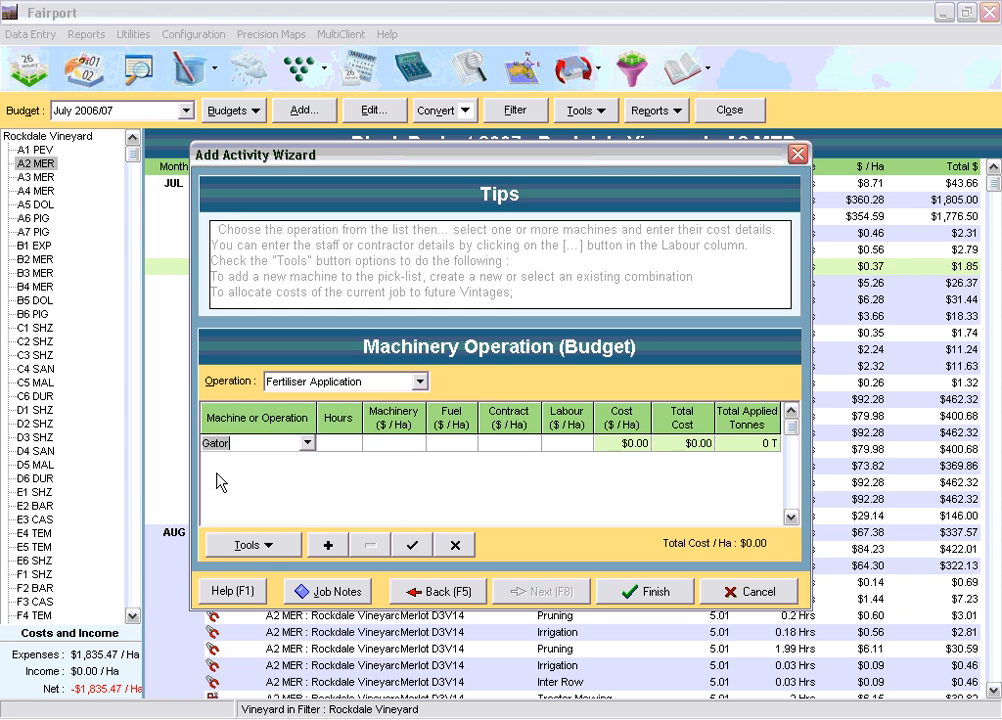
left_click(342, 446)
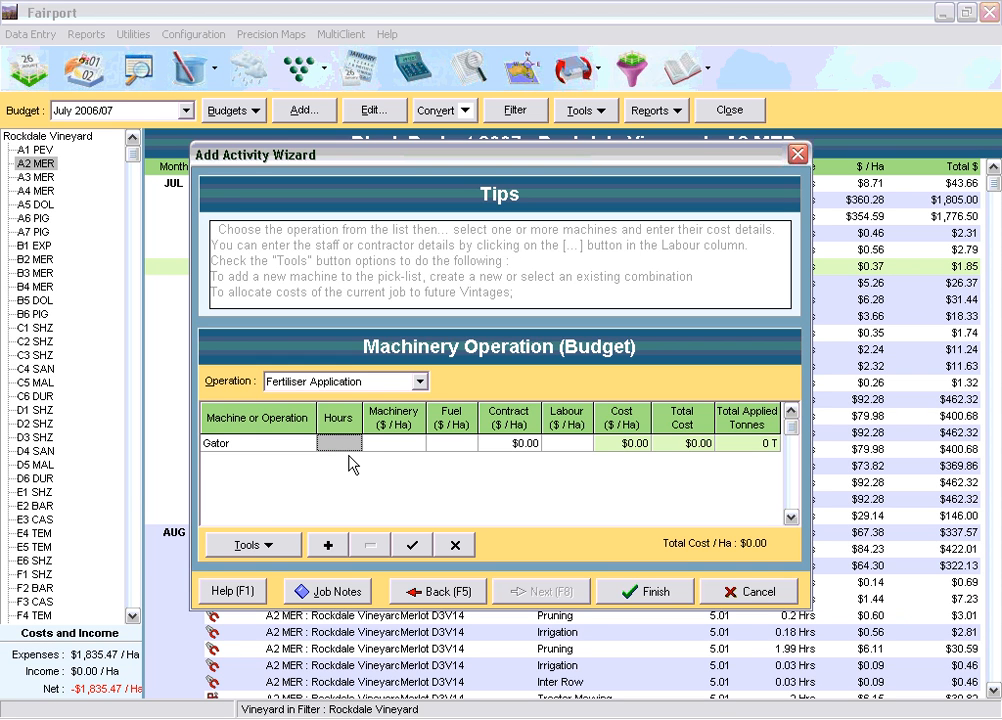
type("5")
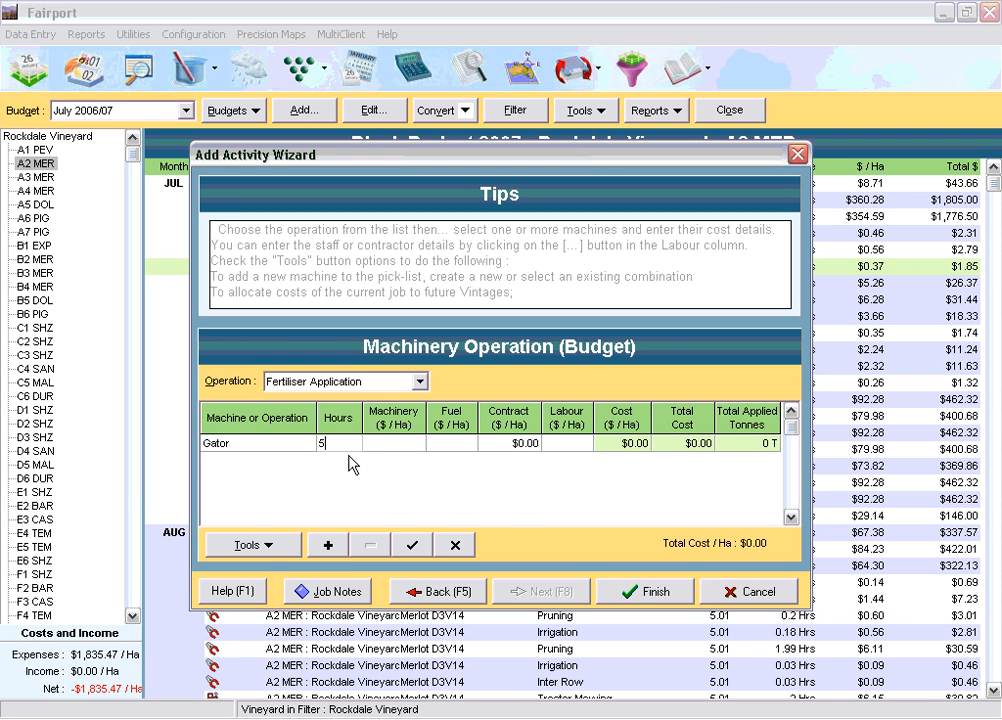
key("Tab")
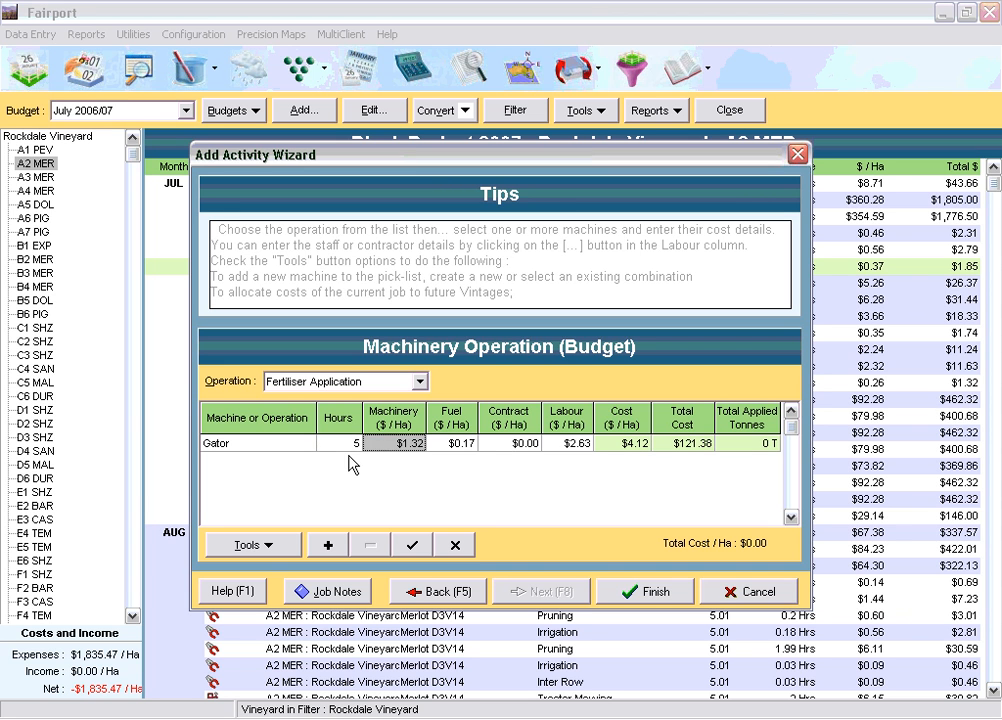
Assign the second listed staff member as the Gator's labour and save the fertiliser activity to the block budget.
left_click(588, 450)
left_click(588, 448)
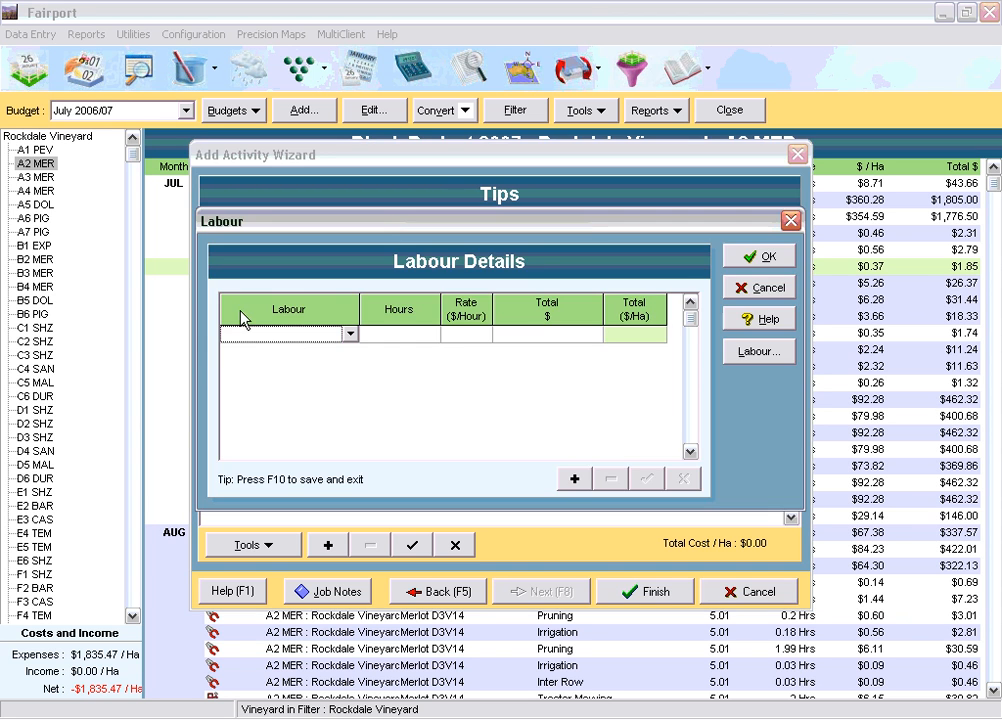
left_click(351, 335)
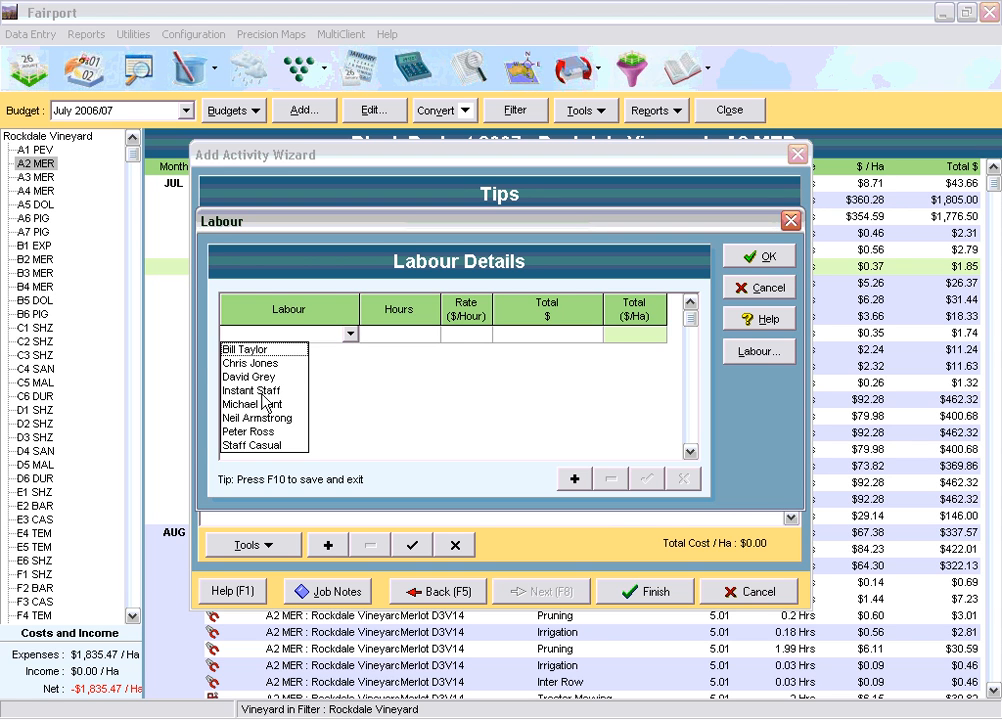
left_click(264, 363)
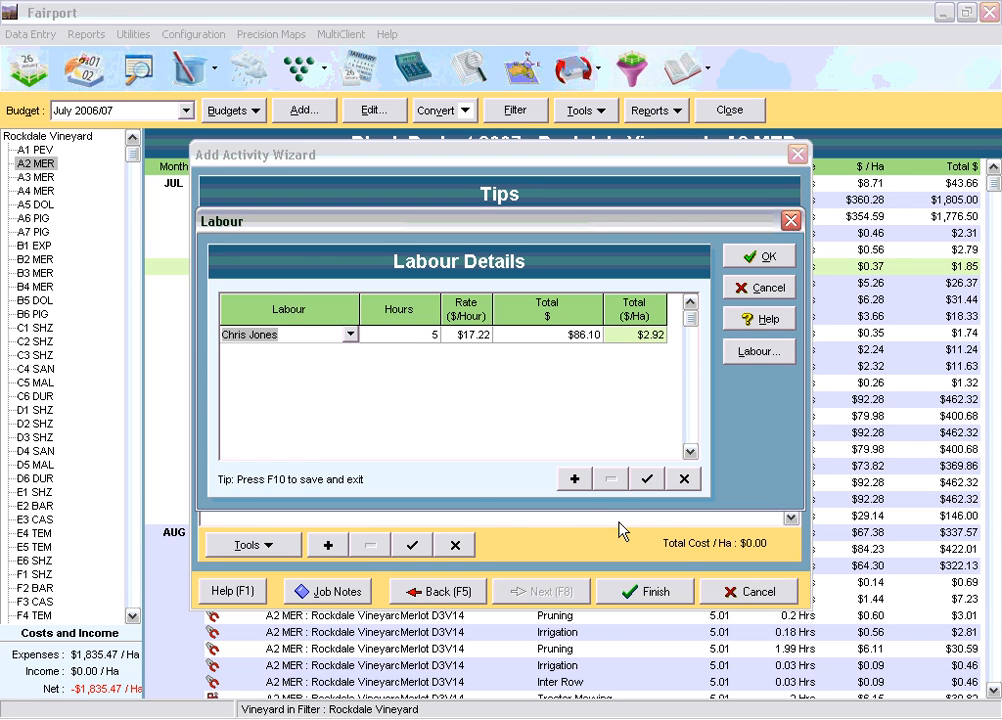
left_click(759, 256)
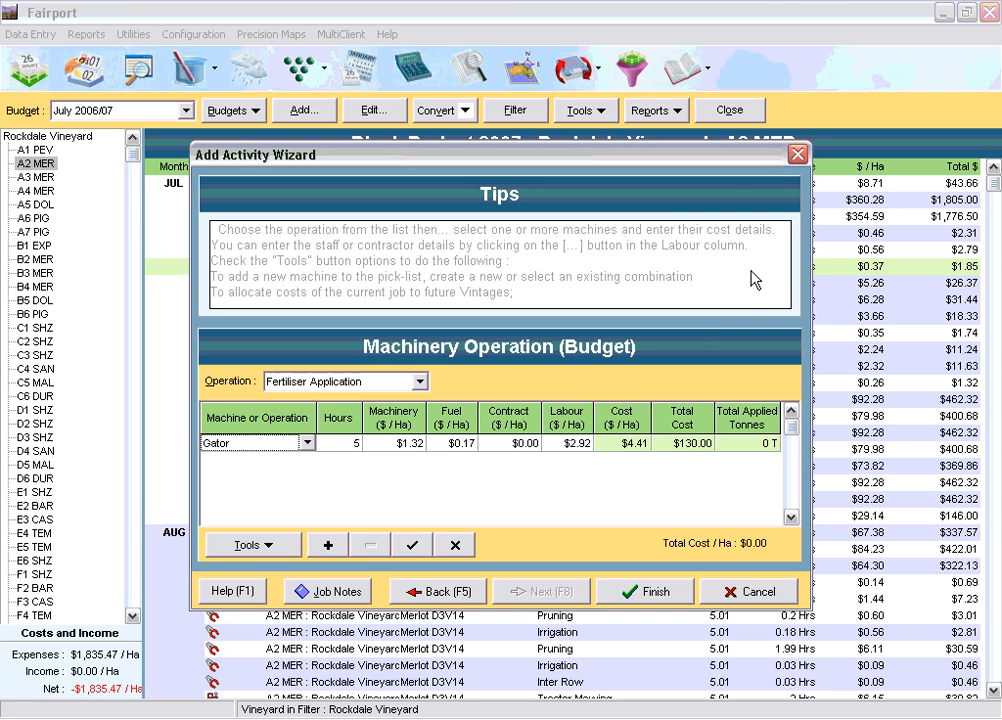
left_click(645, 591)
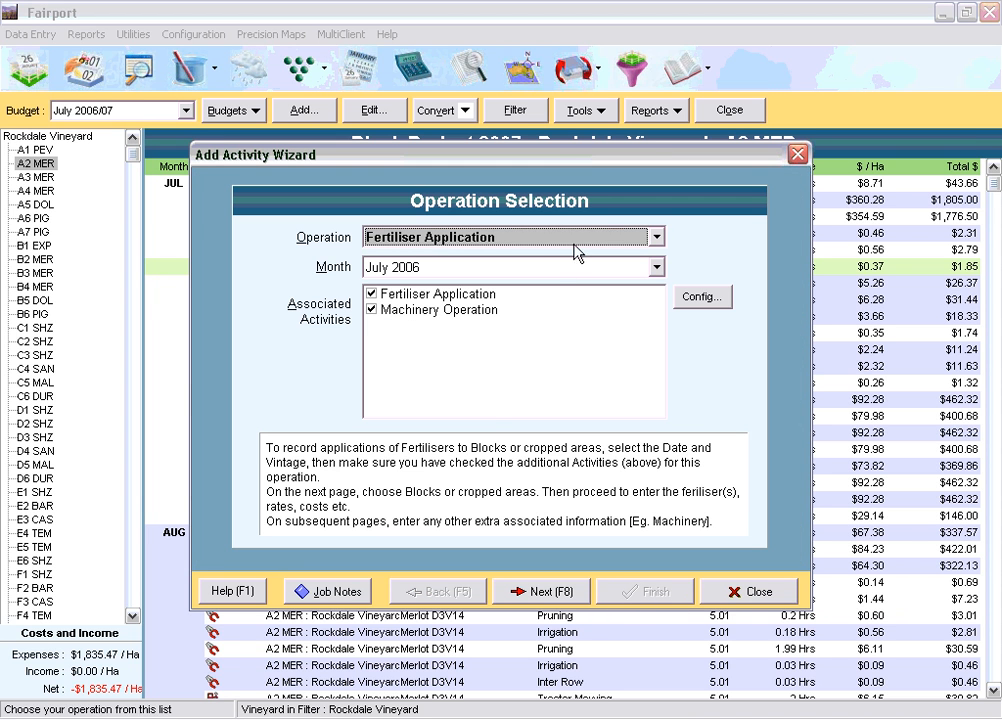
left_click(752, 592)
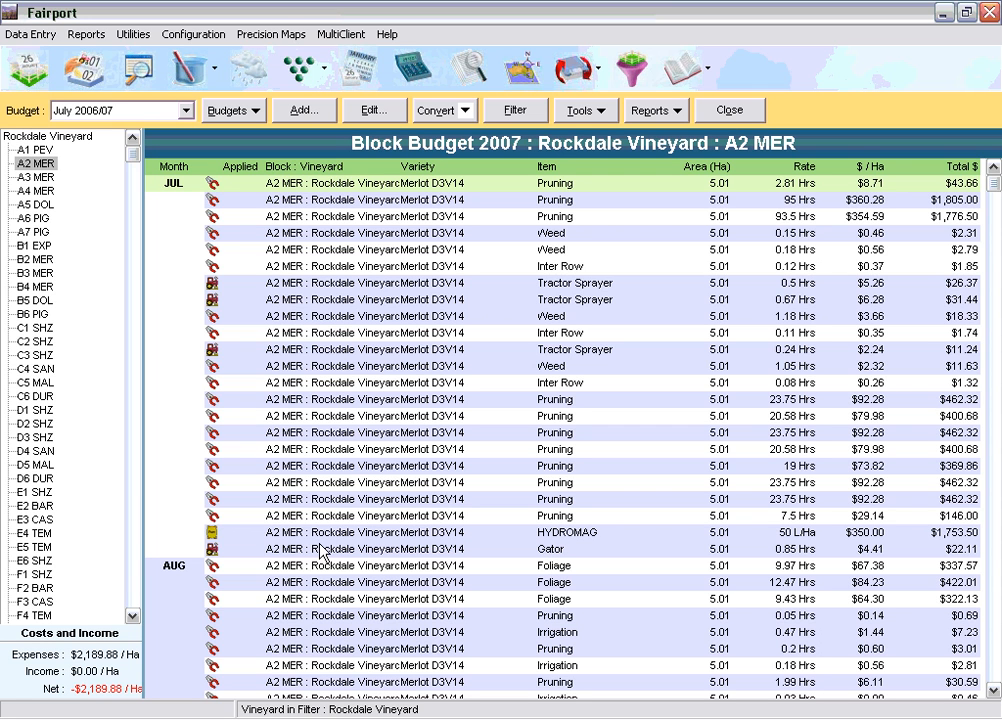
Review the report of consumables required for the current budget and close it.
left_click(677, 112)
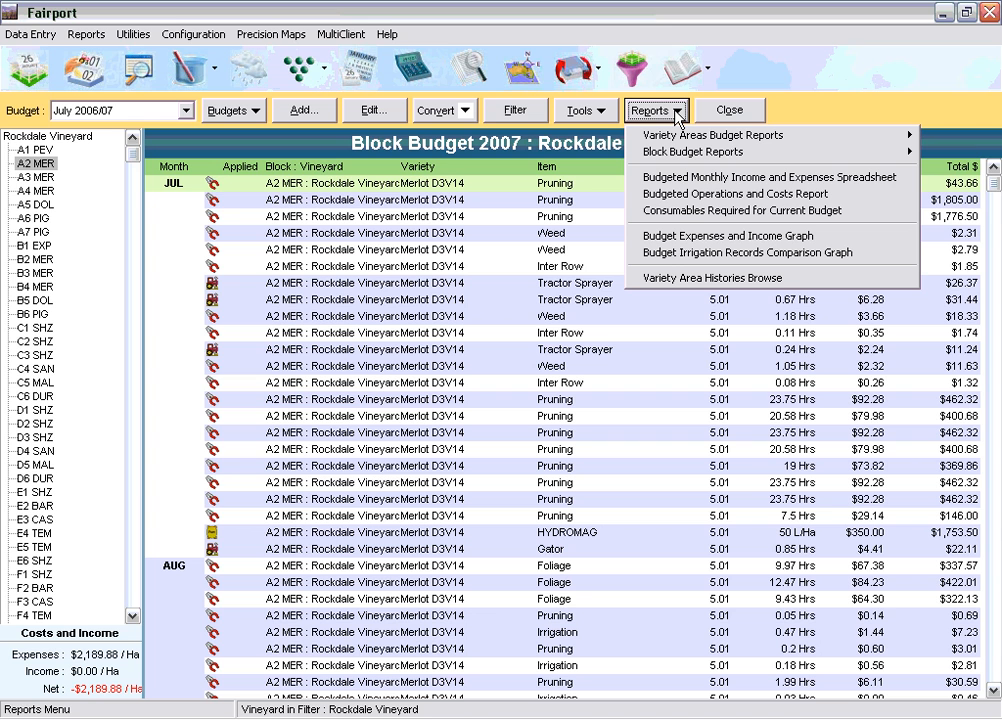
left_click(682, 212)
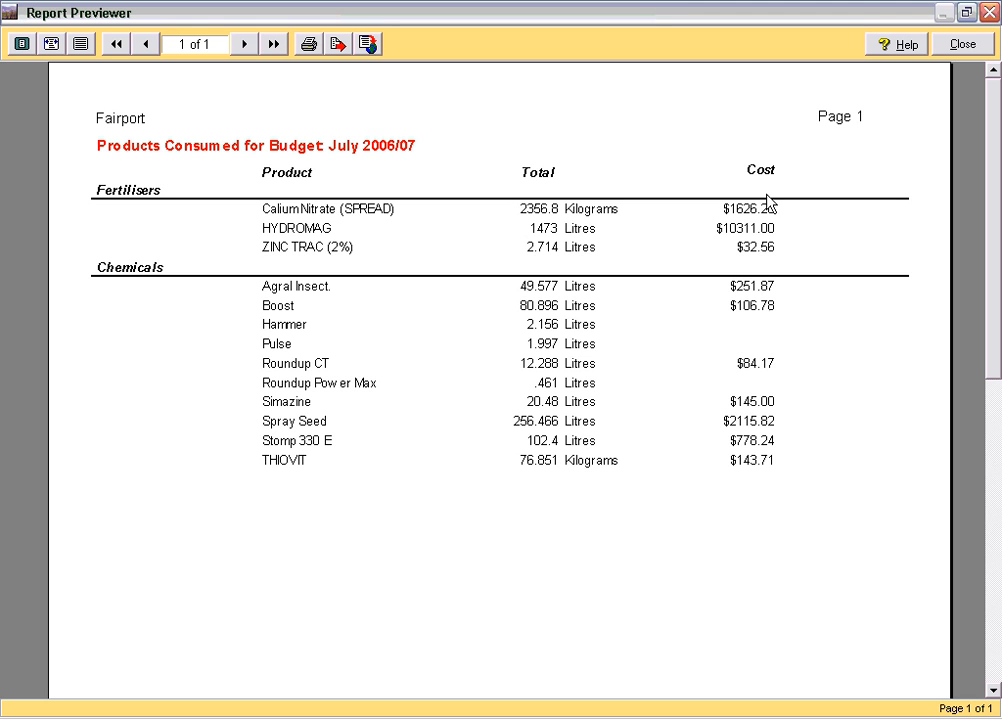
left_click(963, 44)
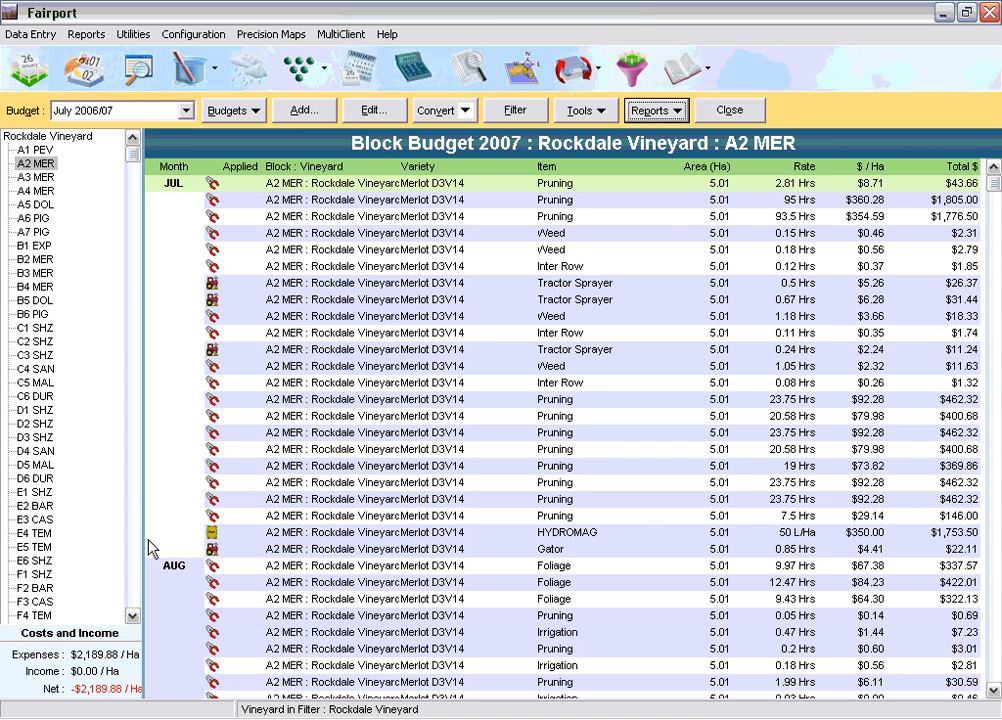
Convert the July HYDROMAG budget record with its Gator operation to a plan.
left_click(358, 535)
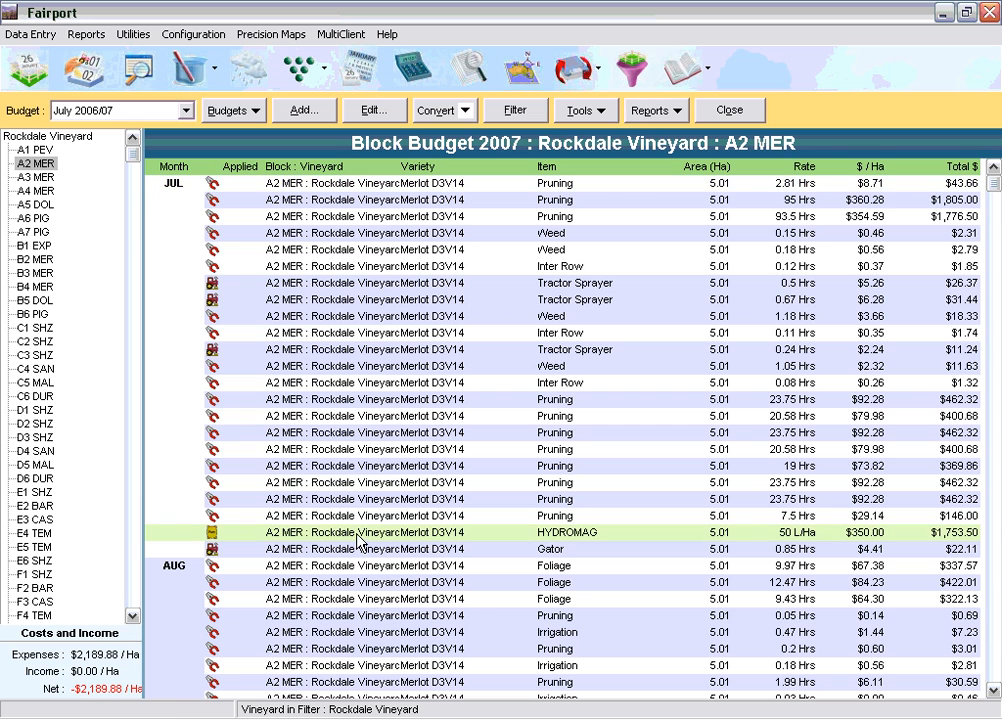
left_click(467, 112)
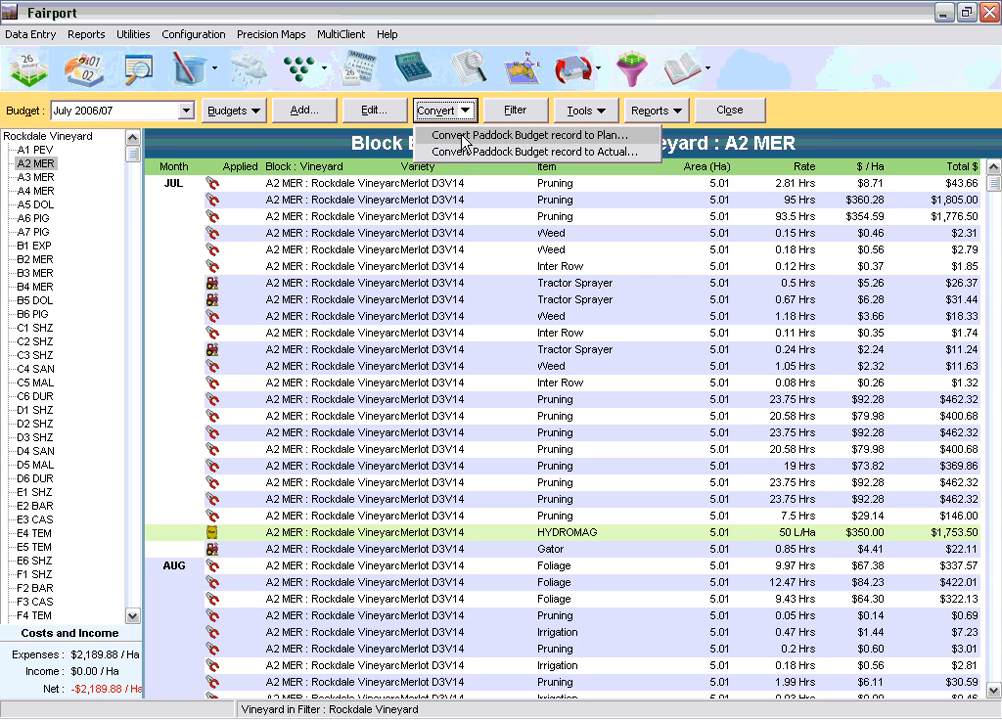
left_click(465, 136)
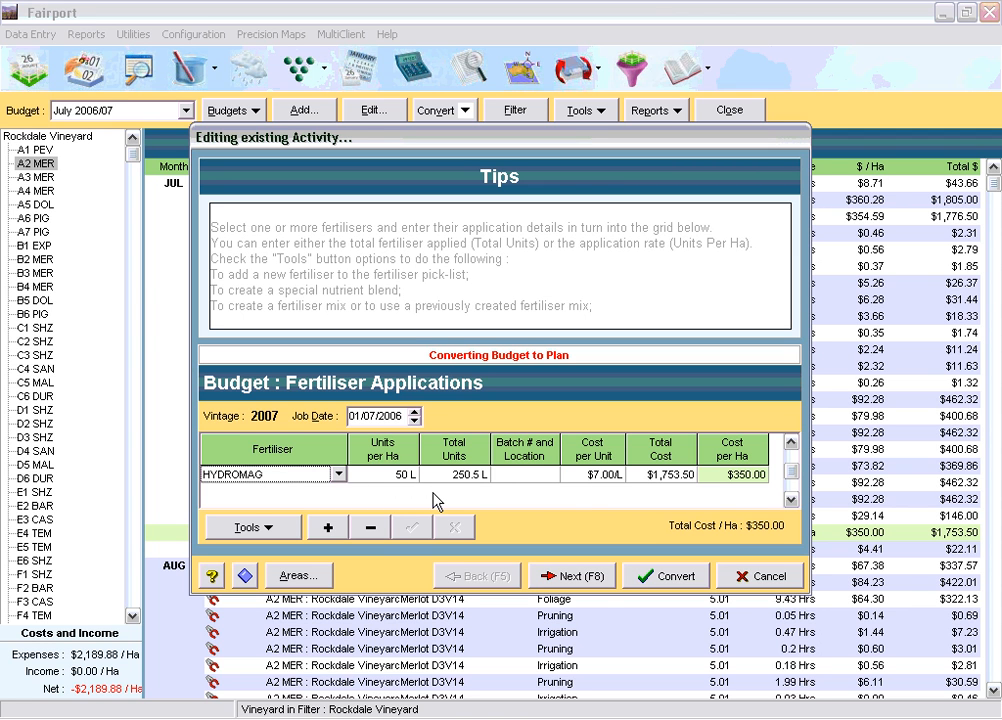
left_click(608, 580)
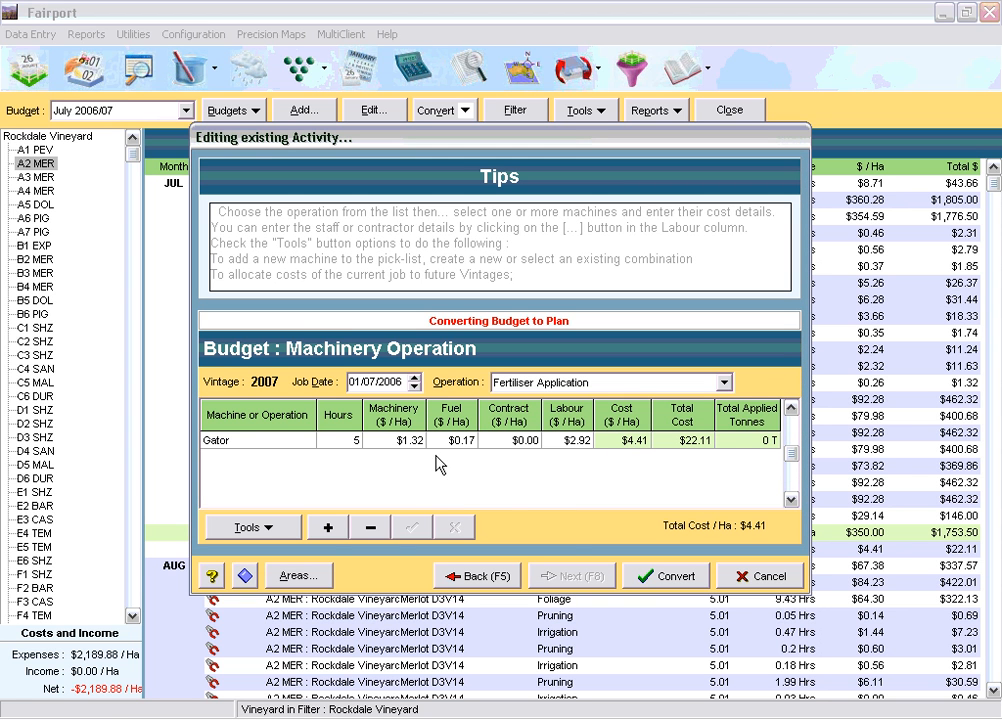
left_click(676, 578)
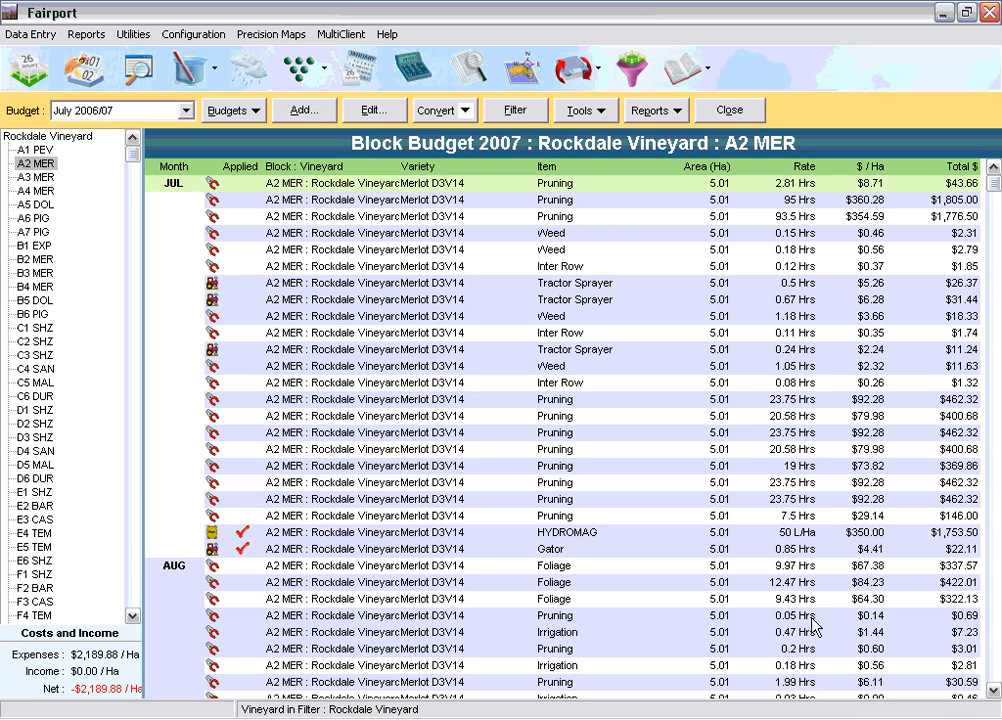
Start a July 2006 chemical application activity without the machinery operation and manual task, and proceed to the area selection.
left_click(993, 689)
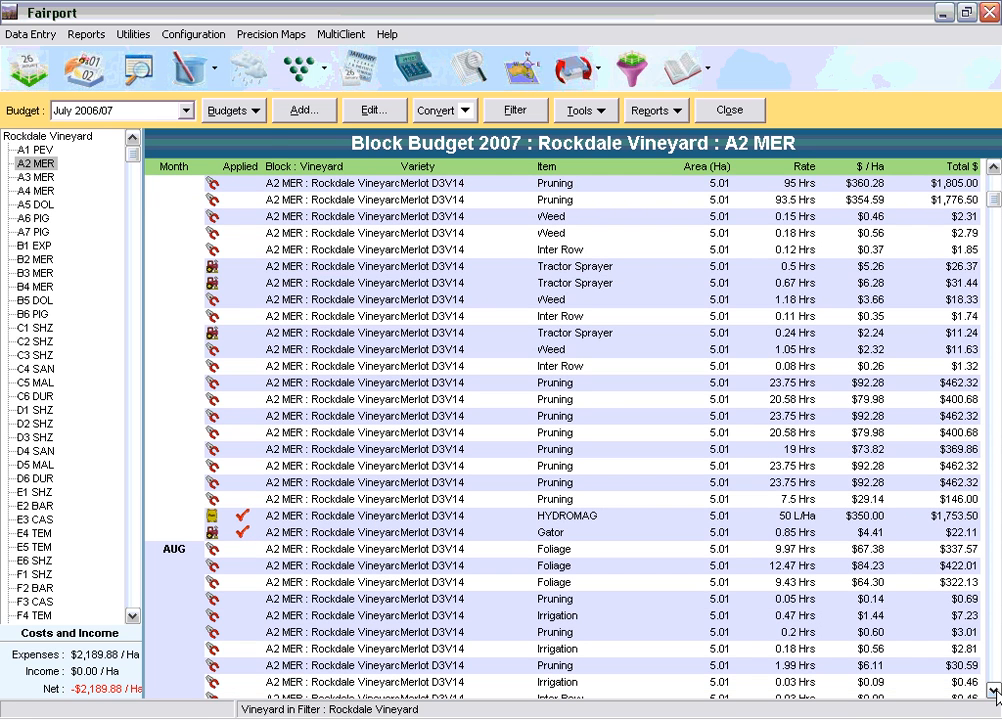
left_click(300, 111)
left_click(618, 237)
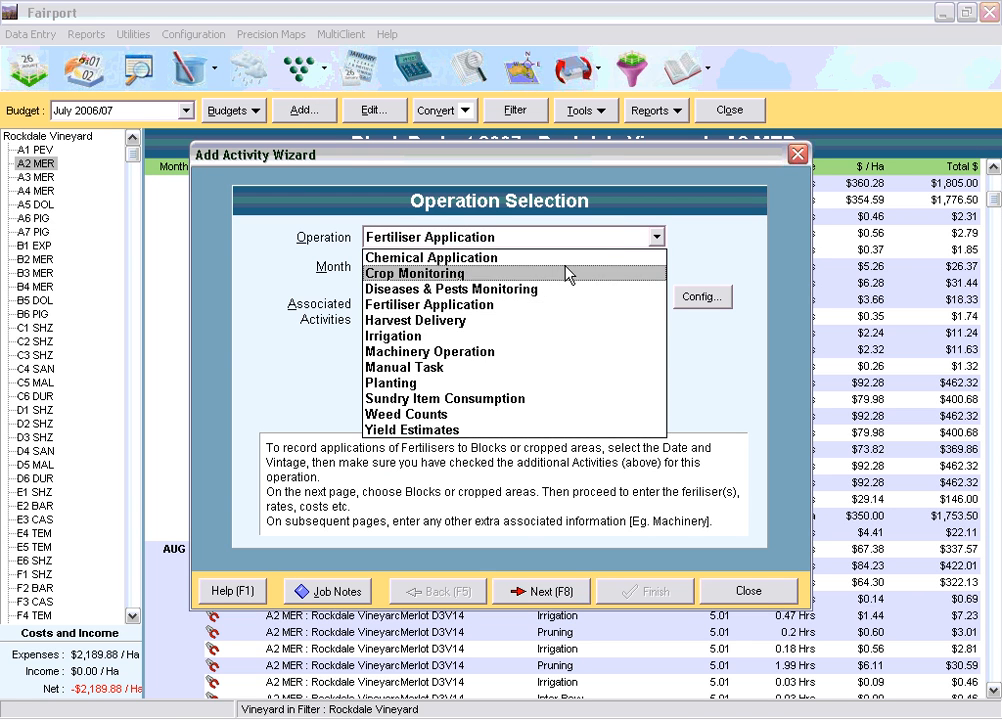
left_click(551, 258)
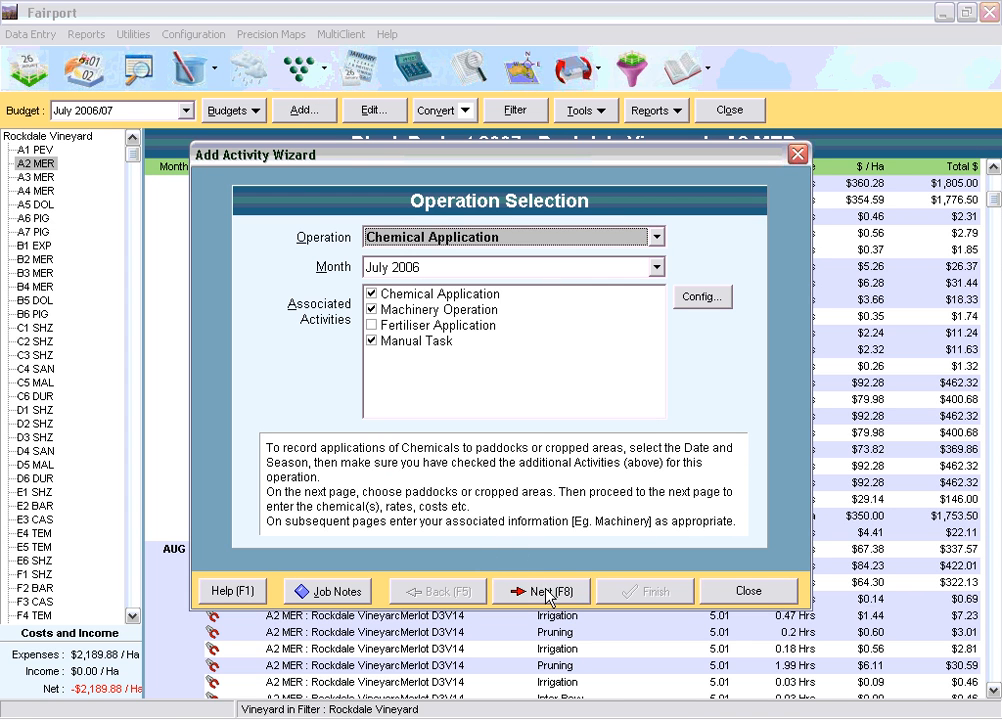
left_click(371, 341)
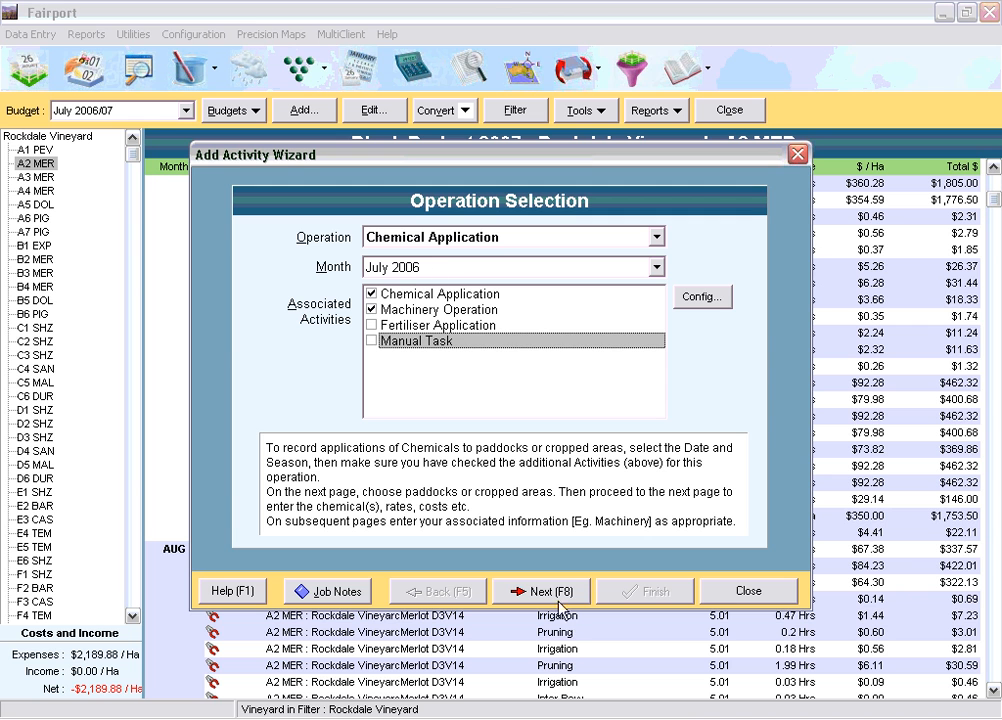
left_click(371, 309)
left_click(468, 588)
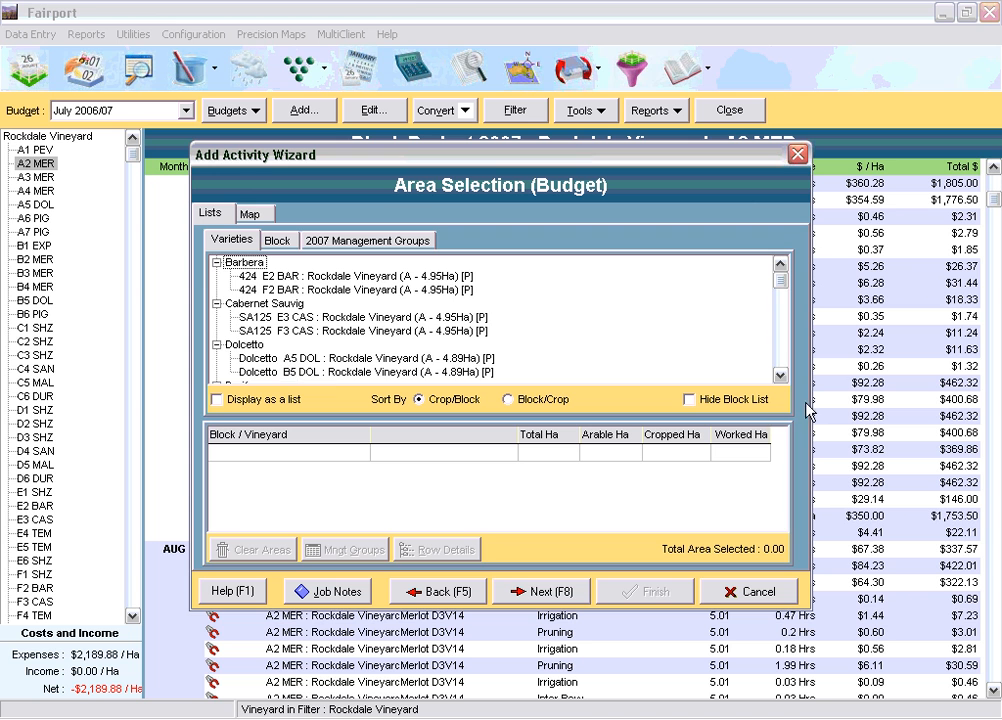
Select all Merlot blocks as the chemical application's area and proceed to the spray details.
left_click(782, 358)
left_click(782, 362)
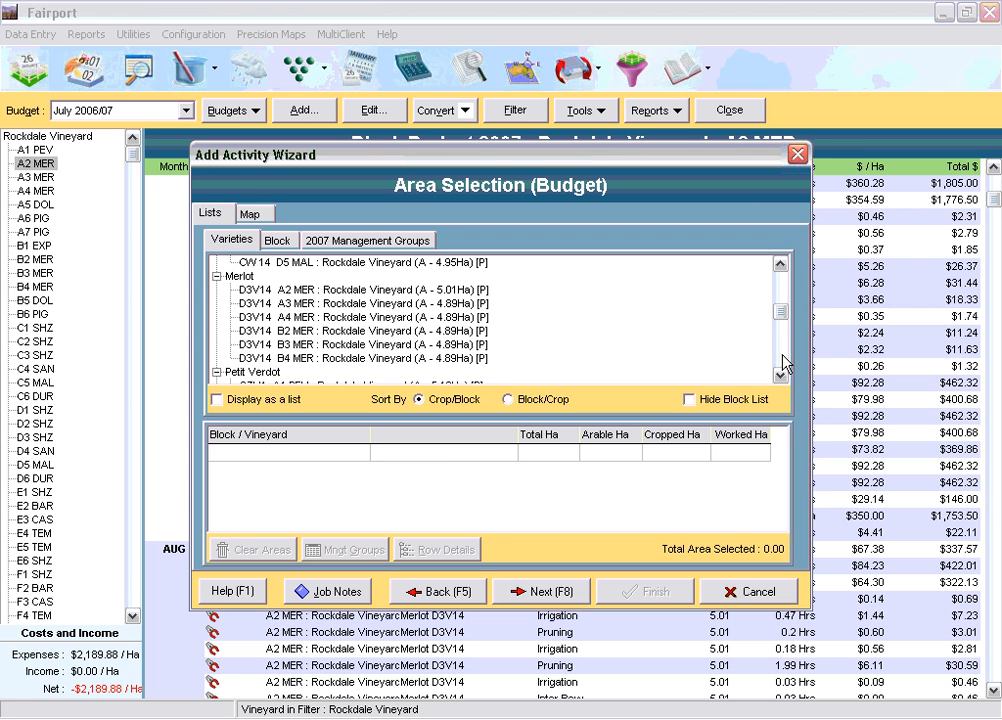
left_click(226, 276)
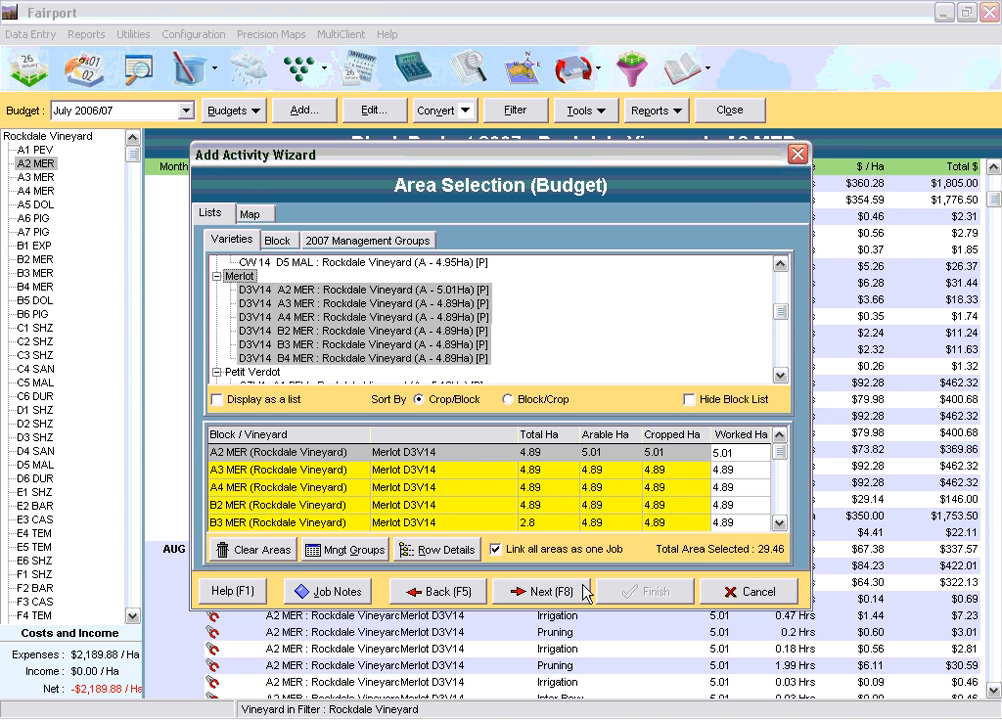
left_click(527, 590)
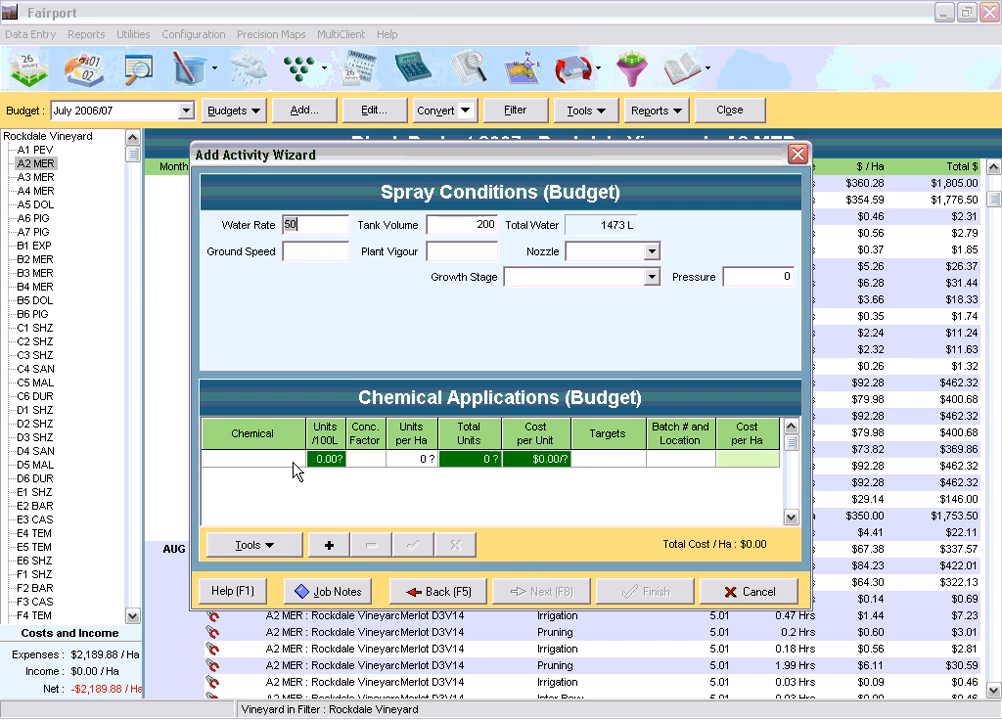
Budget a total of 20 L of Basta and save the chemical application to the block budget.
left_click(298, 462)
left_click(298, 460)
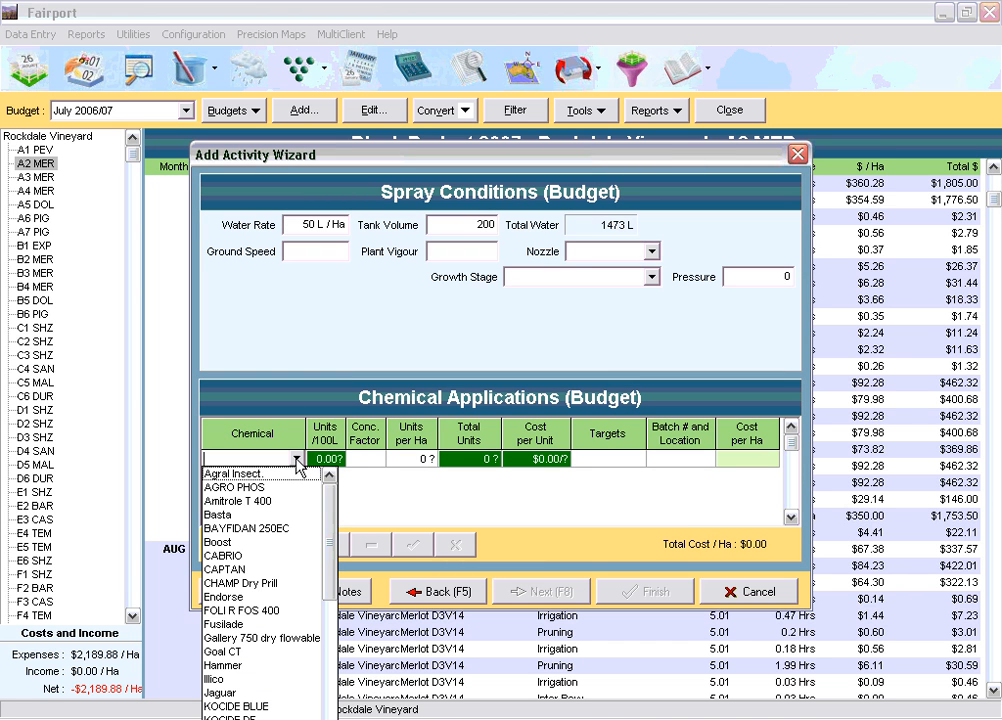
left_click(238, 513)
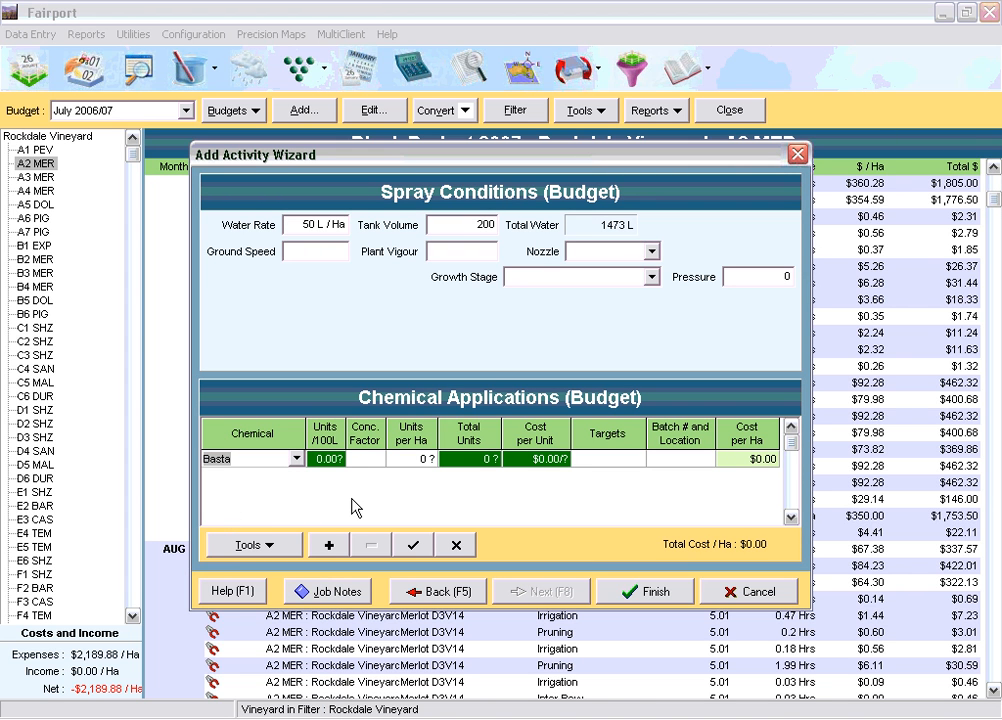
left_click(328, 462)
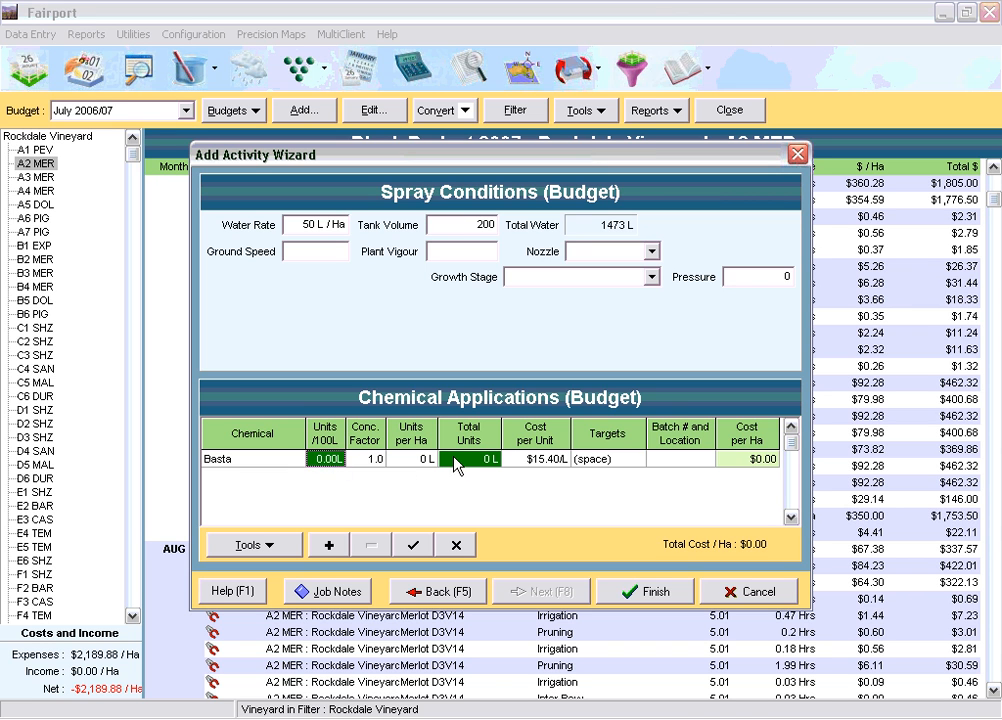
type("20")
key("Tab")
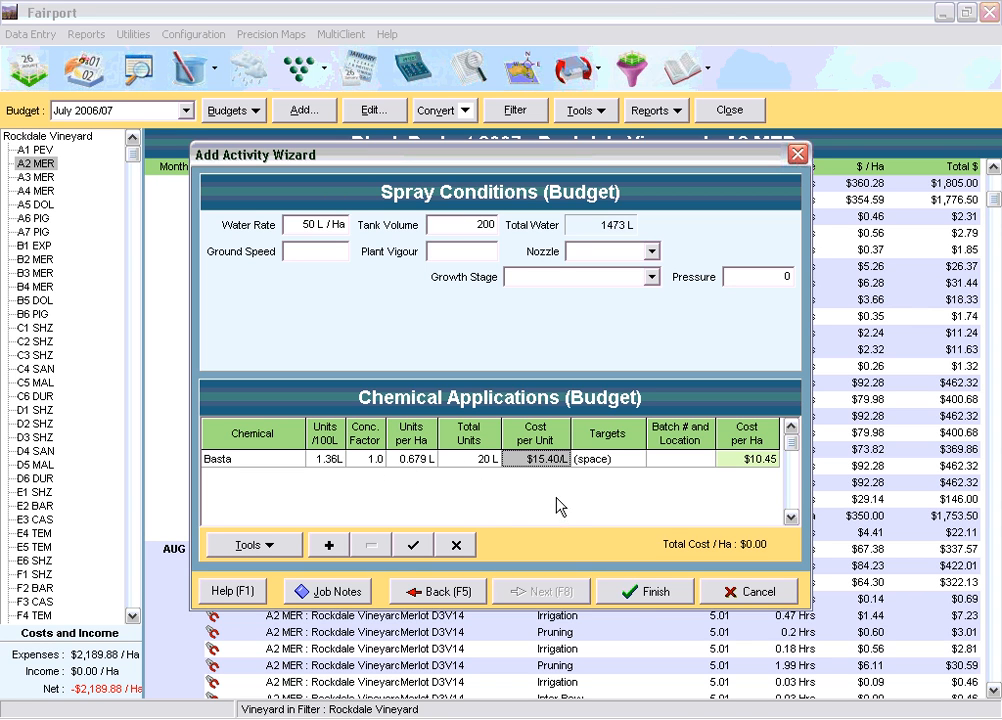
left_click(649, 591)
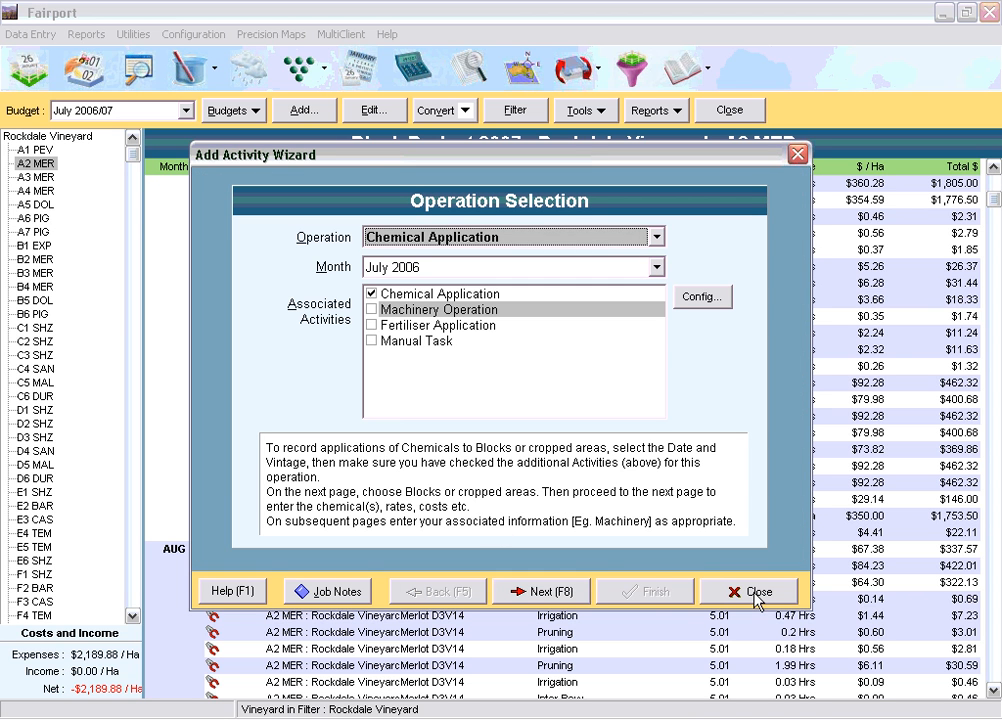
left_click(739, 594)
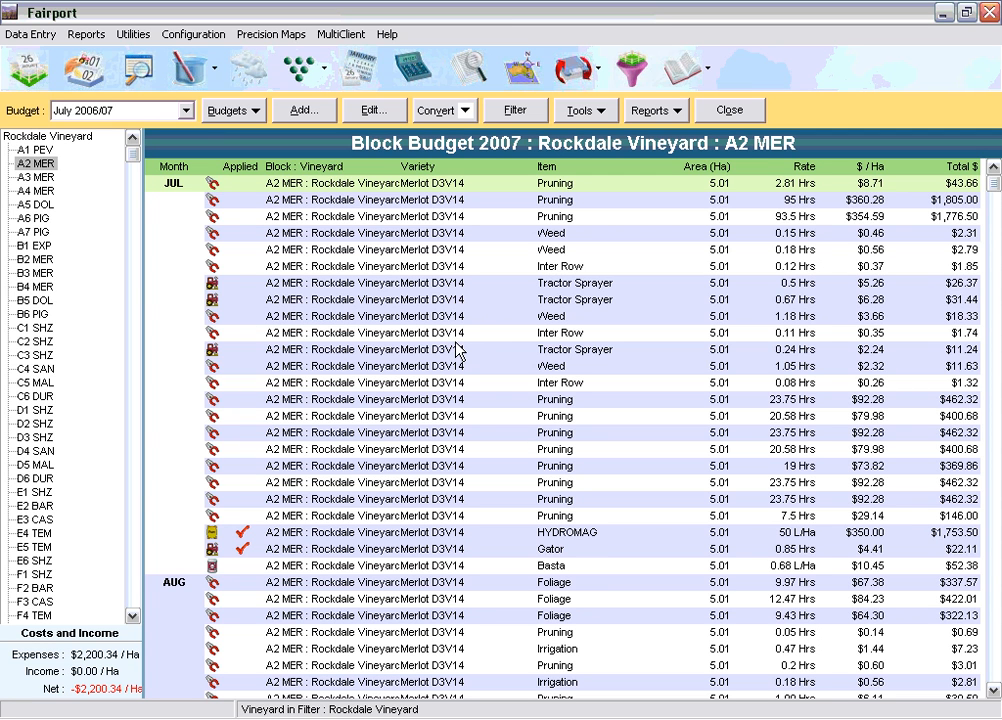
Convert the July Basta chemical application record in the A2 MER block budget to a plan.
left_click(359, 567)
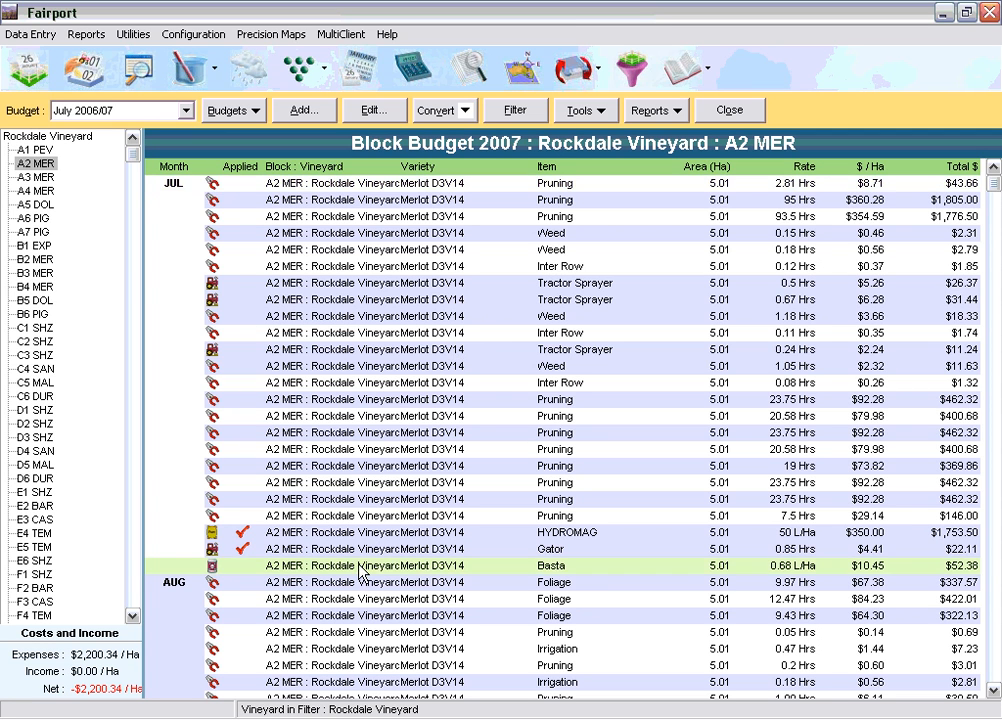
left_click(452, 115)
left_click(445, 132)
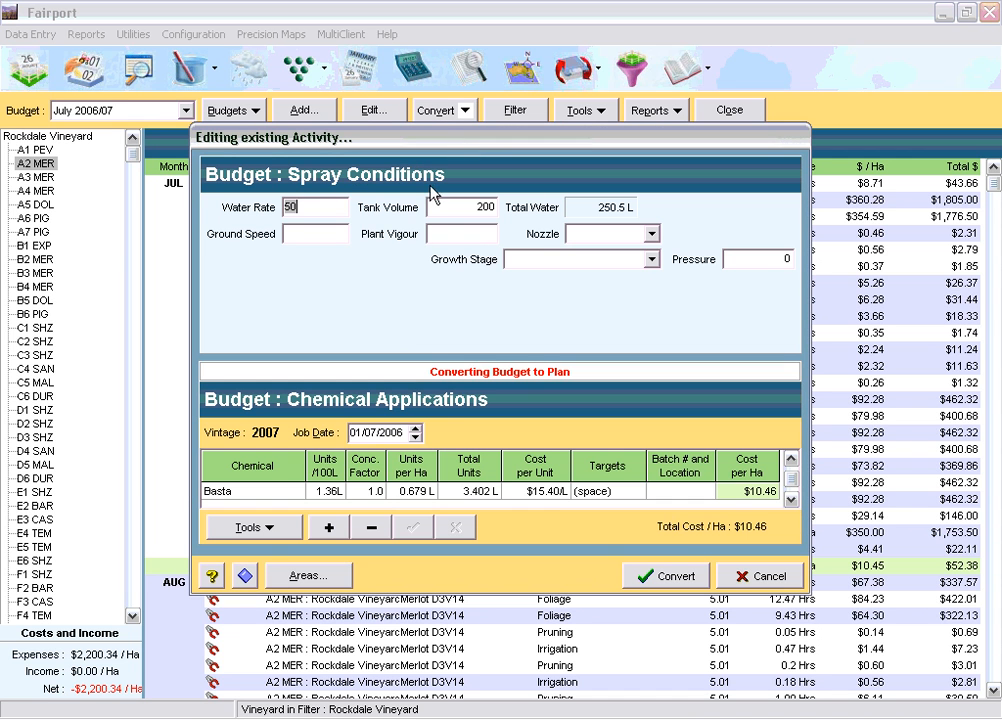
left_click(674, 576)
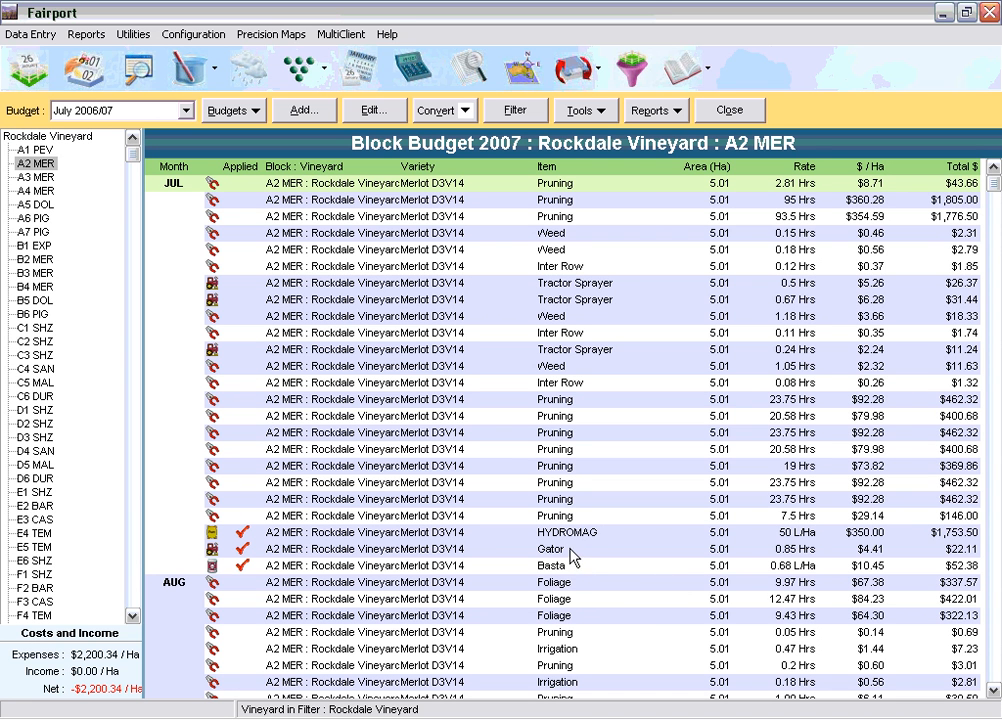
Generate the Spray Worksheet for the planned Basta application on A2 MER in the 2007 vintage and read through it.
left_click(88, 75)
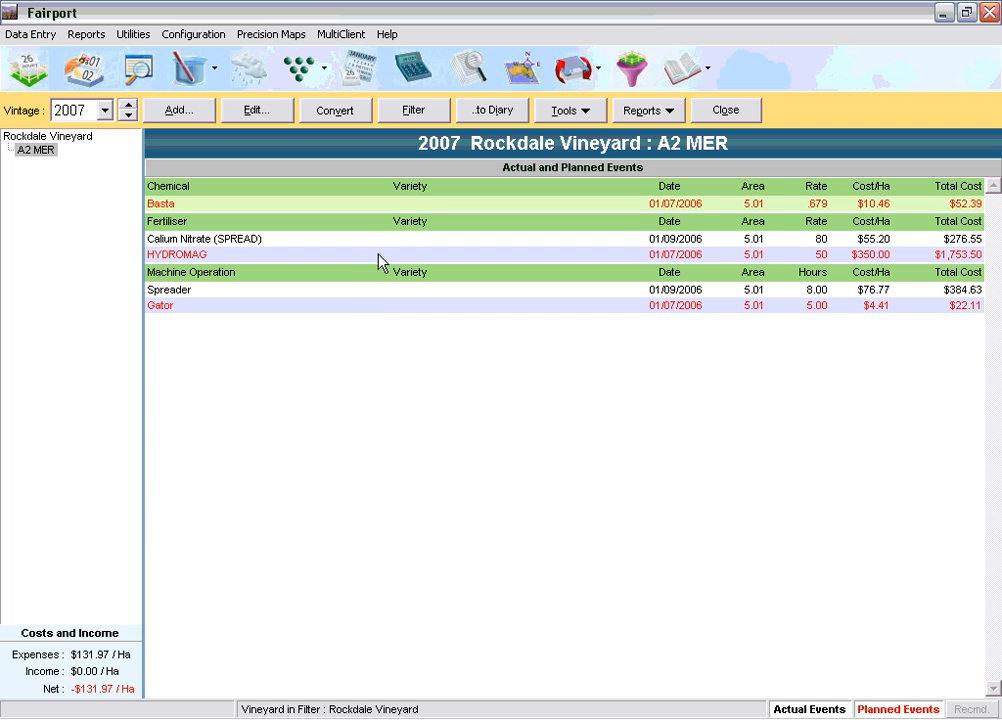
left_click(664, 111)
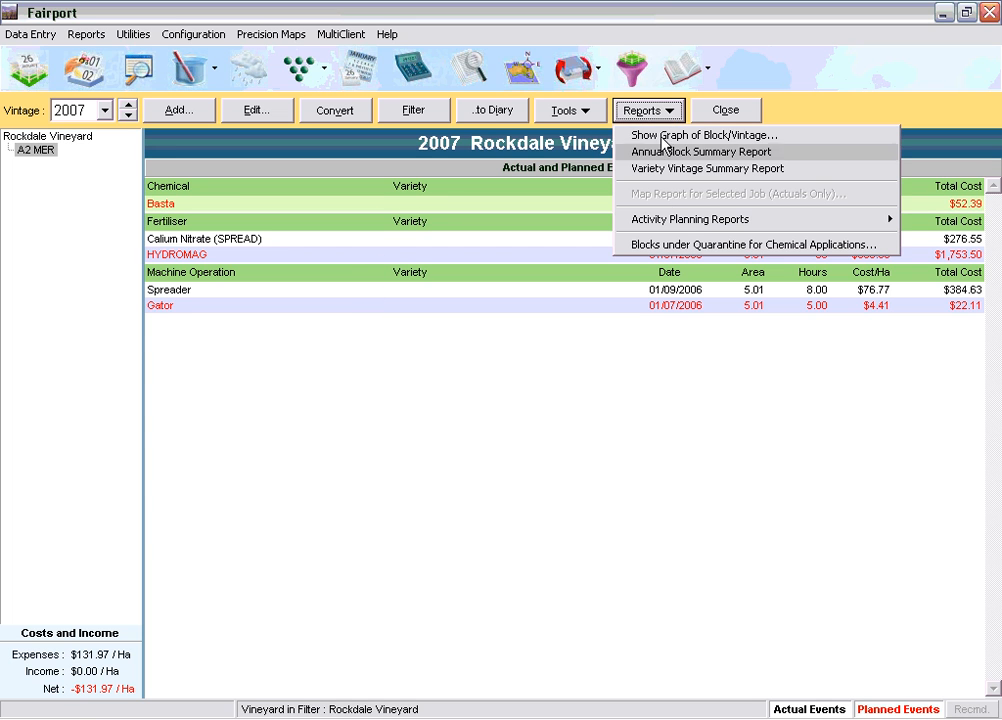
mouse_move(669, 225)
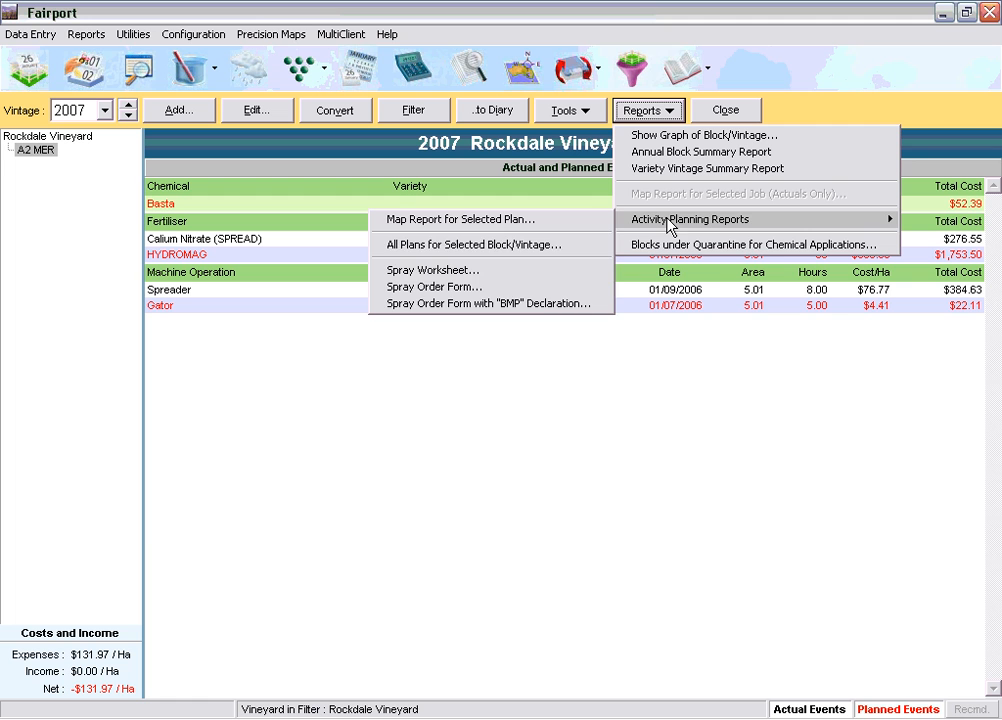
left_click(526, 271)
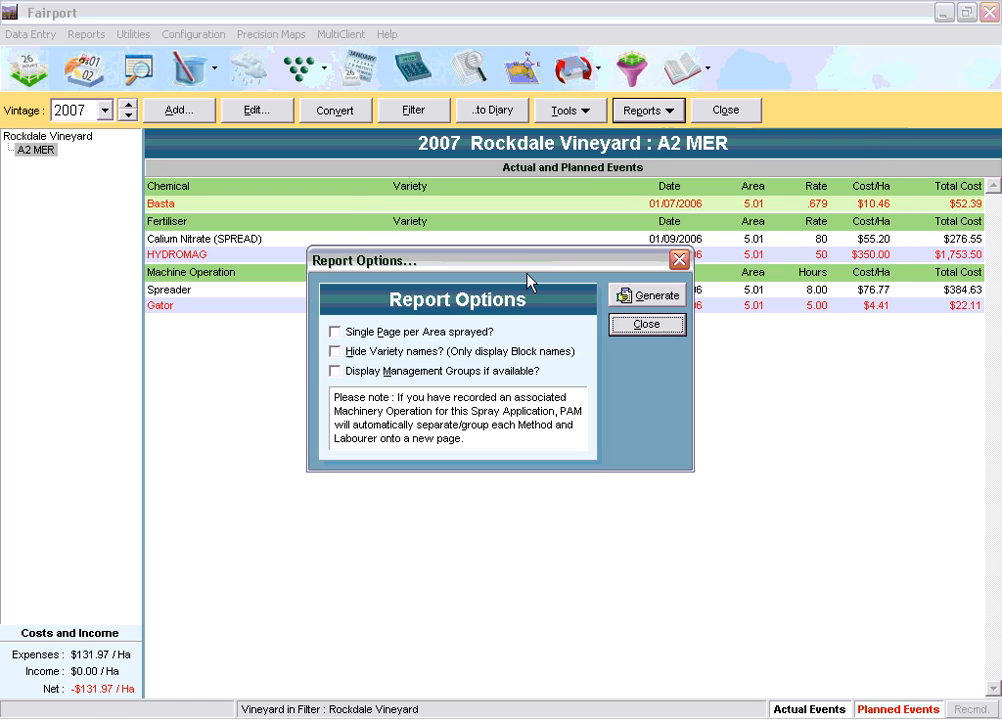
left_click(648, 295)
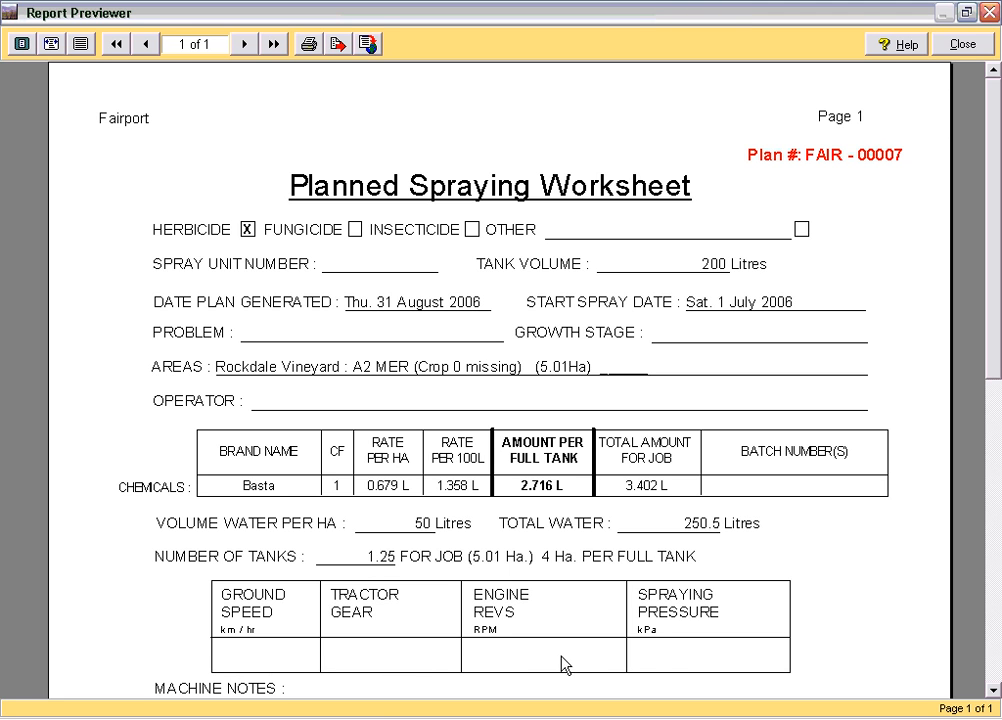
left_click(993, 690)
left_click(994, 691)
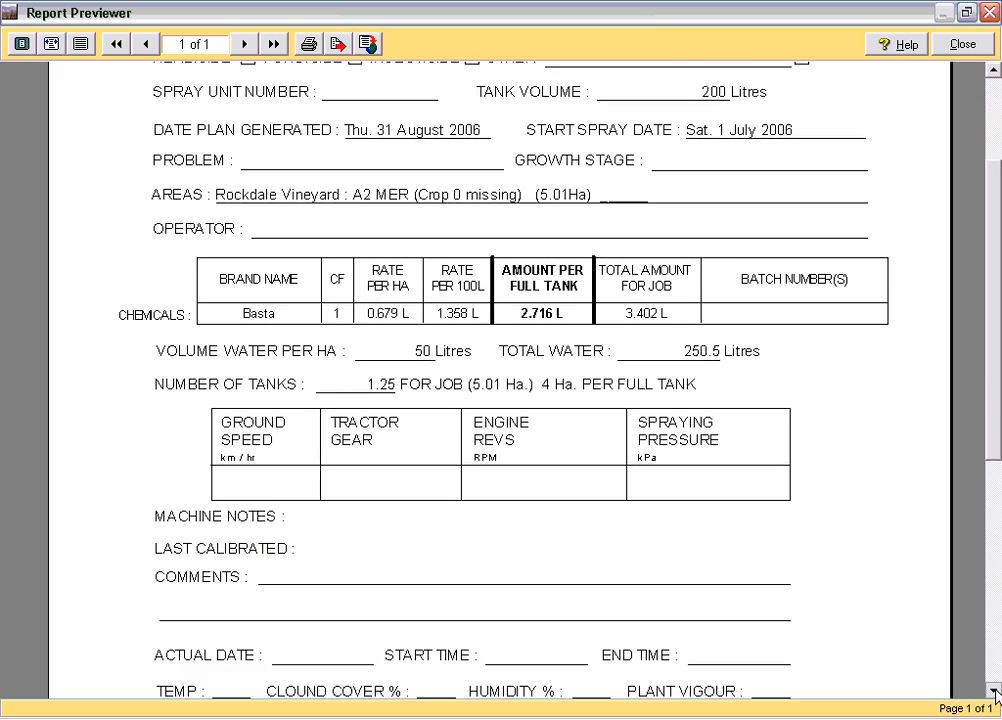
left_click(994, 691)
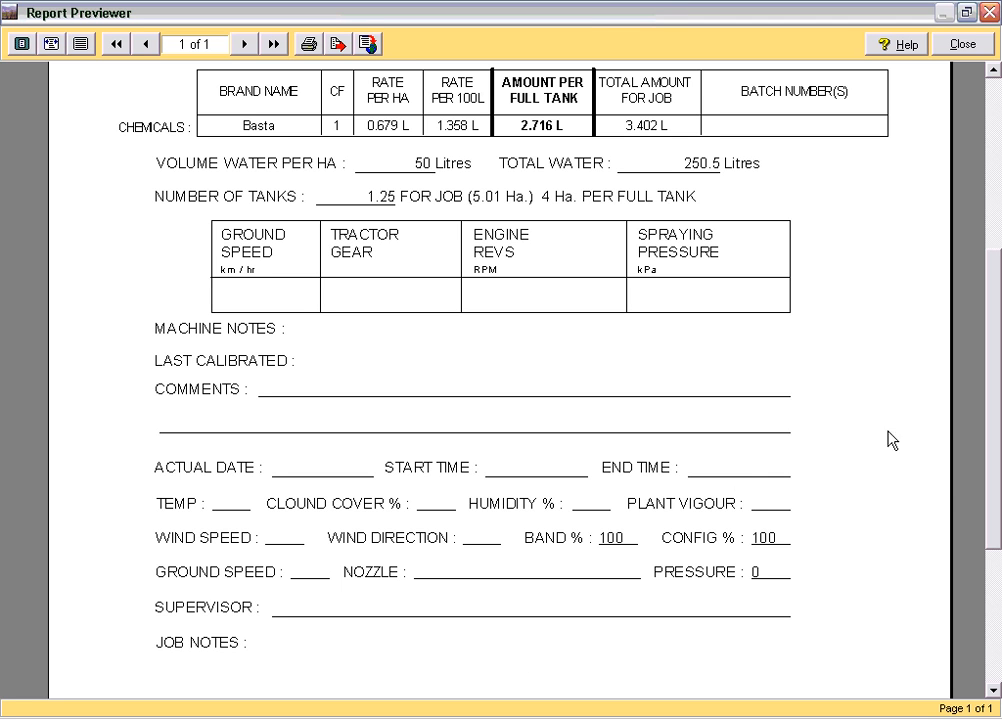
left_click(964, 44)
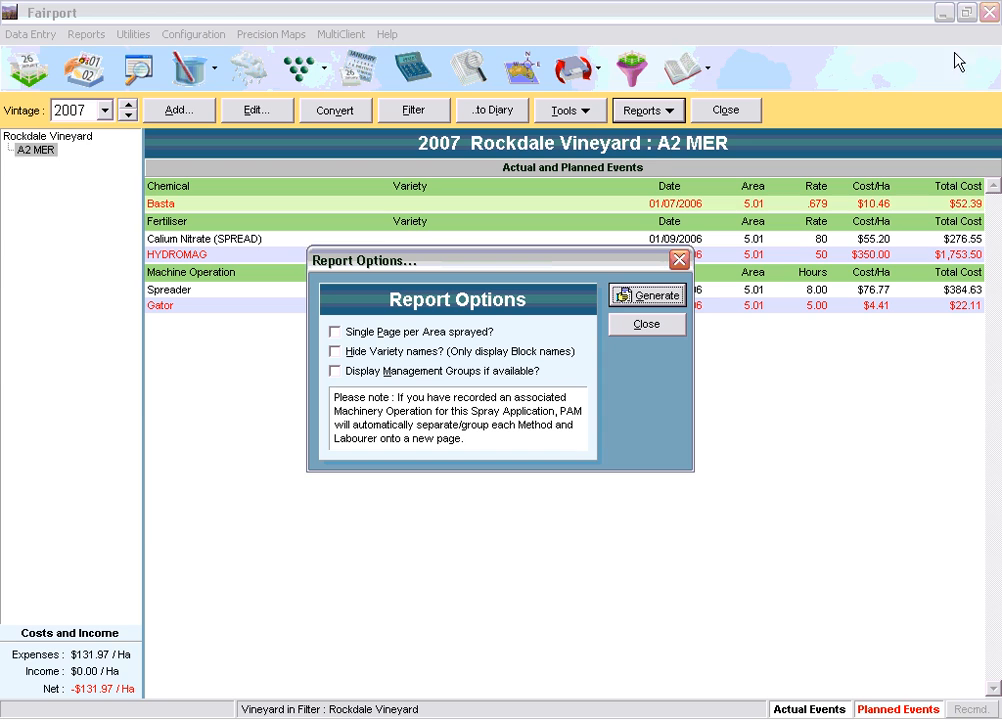
left_click(646, 325)
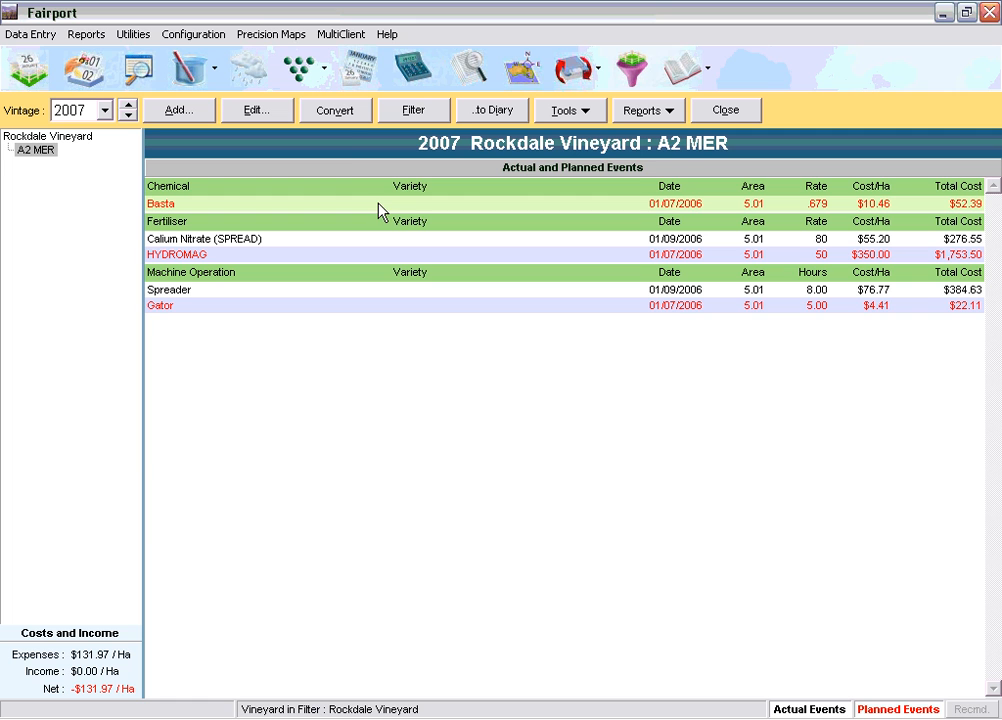
Start converting the Basta plan to an actual record and enter batch number 1254452 for the chemical.
left_click(340, 110)
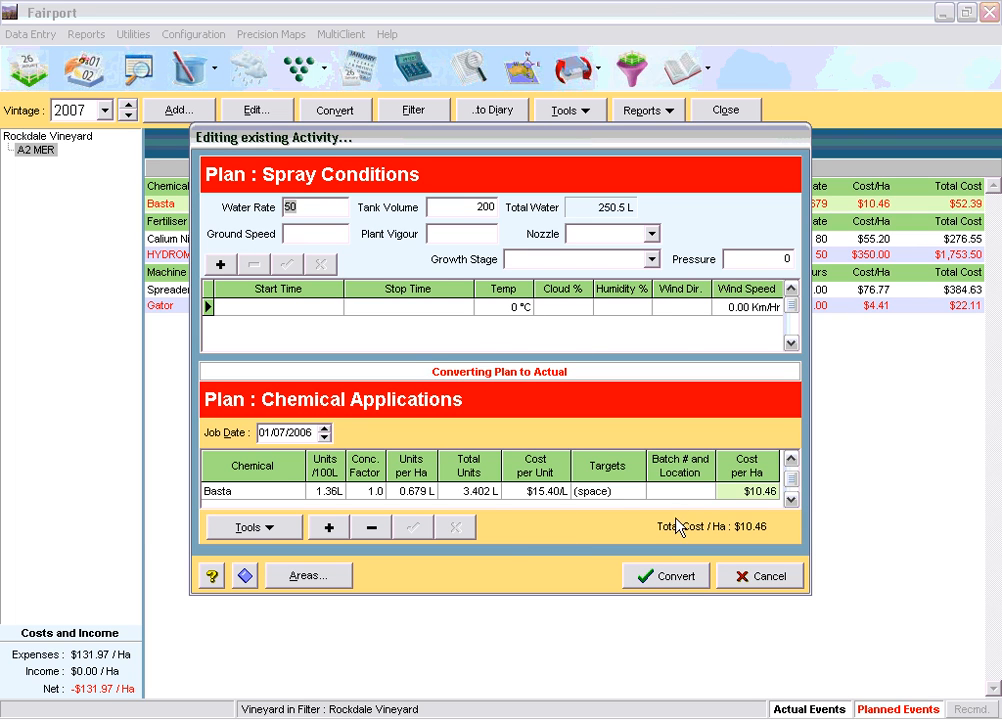
left_click(685, 491)
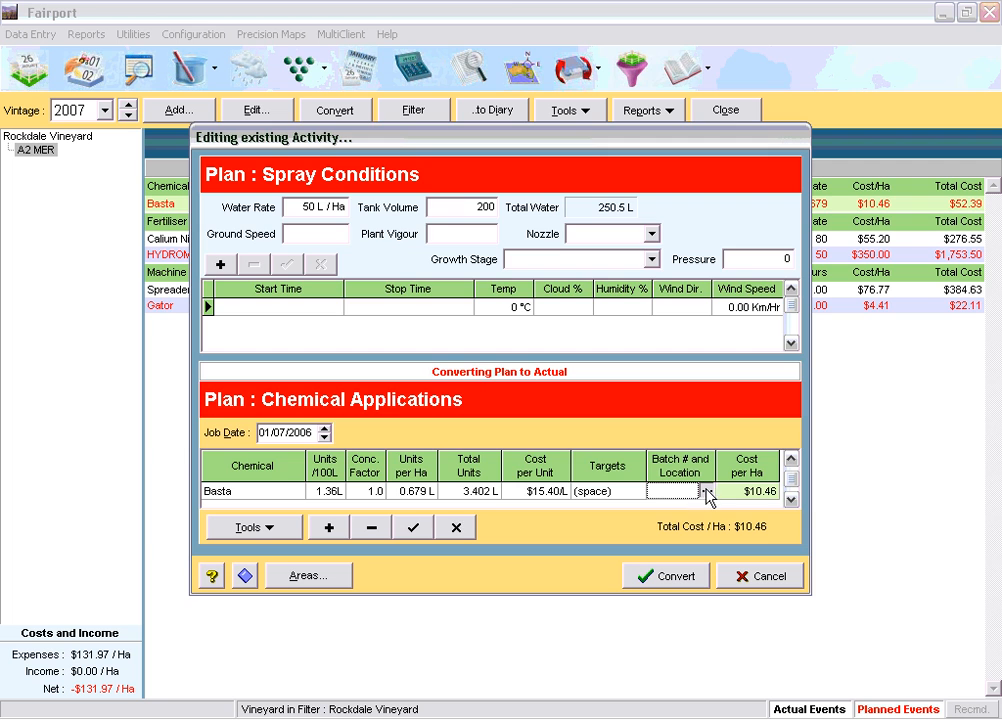
left_click(707, 492)
left_click(358, 322)
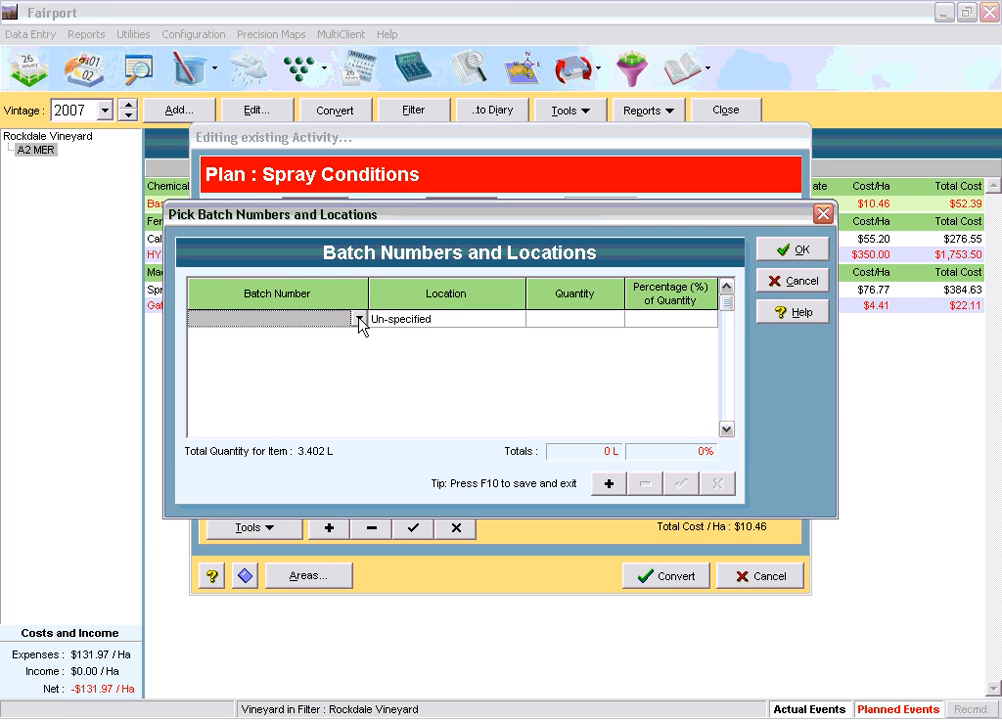
left_click(358, 319)
left_click(358, 319)
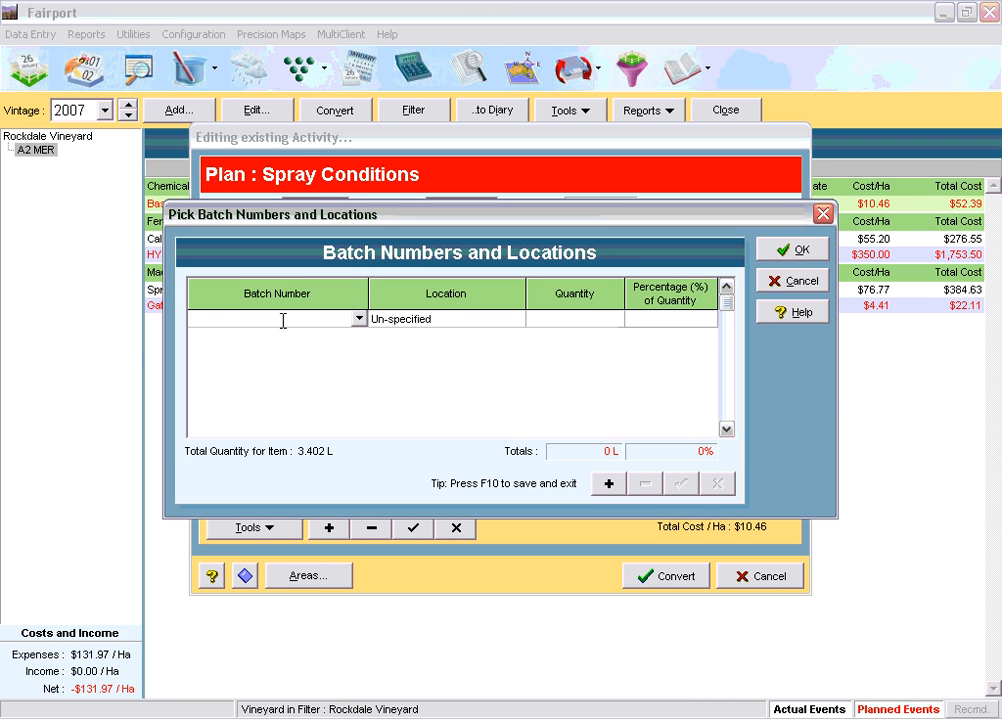
type("12544")
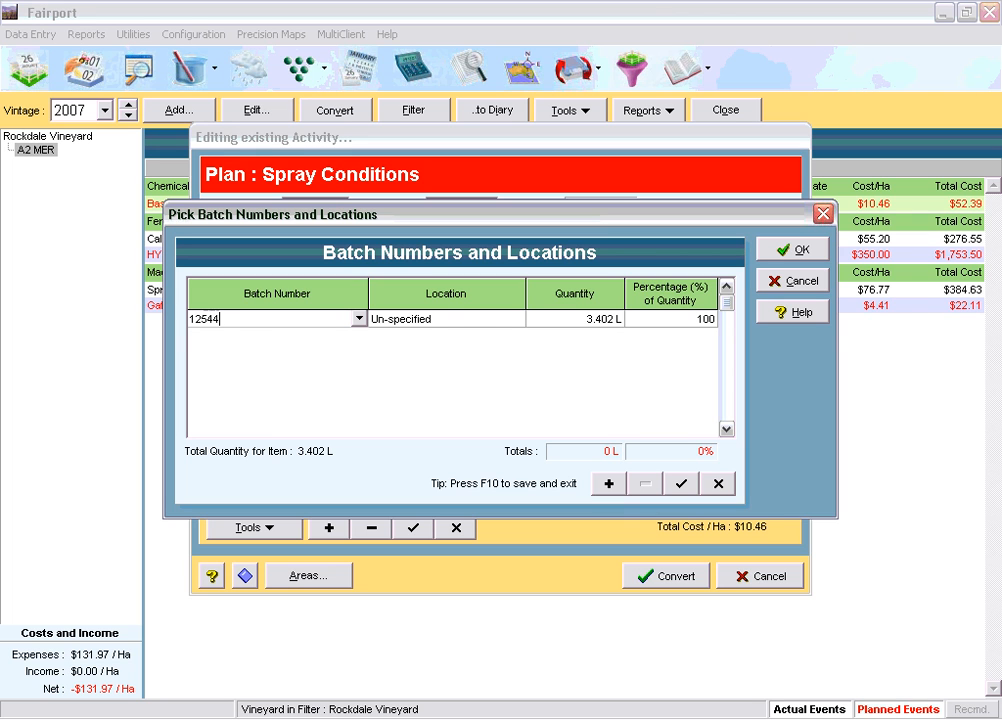
type("52")
Set the Basta batch's location to Chemical Shed 1 and complete the conversion of the plan to an actual.
left_click(517, 322)
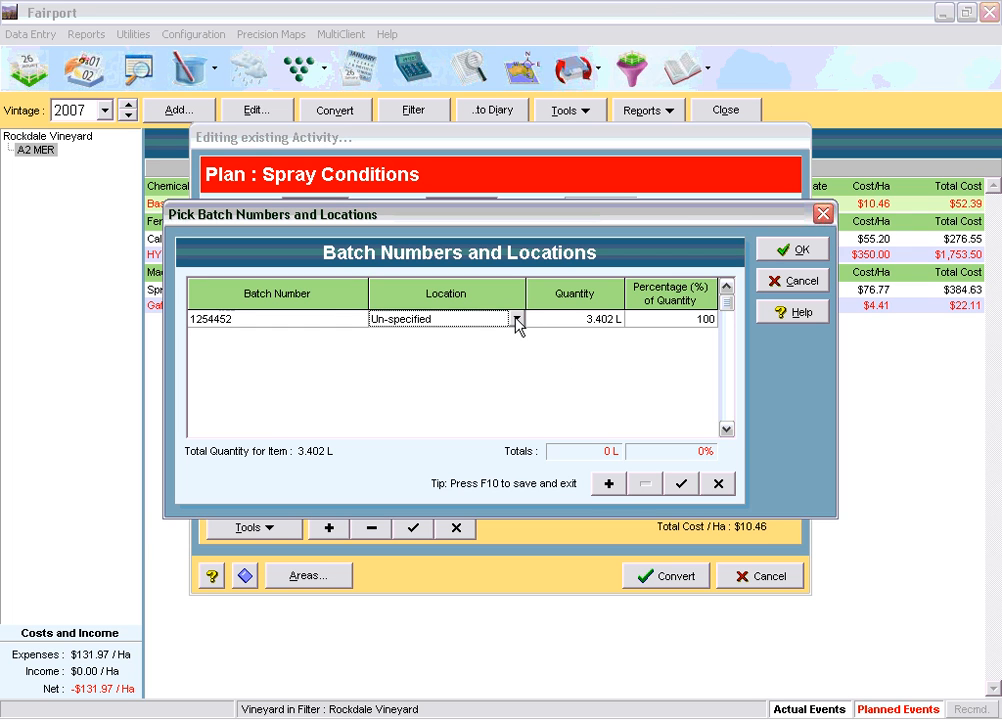
left_click(517, 319)
left_click(445, 348)
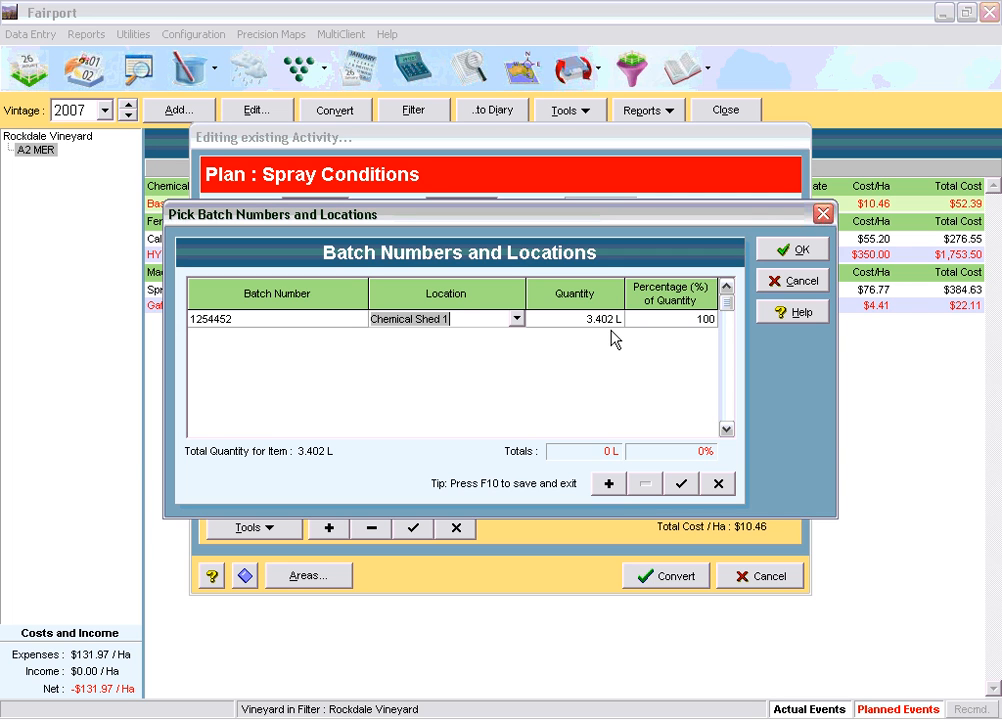
left_click(793, 250)
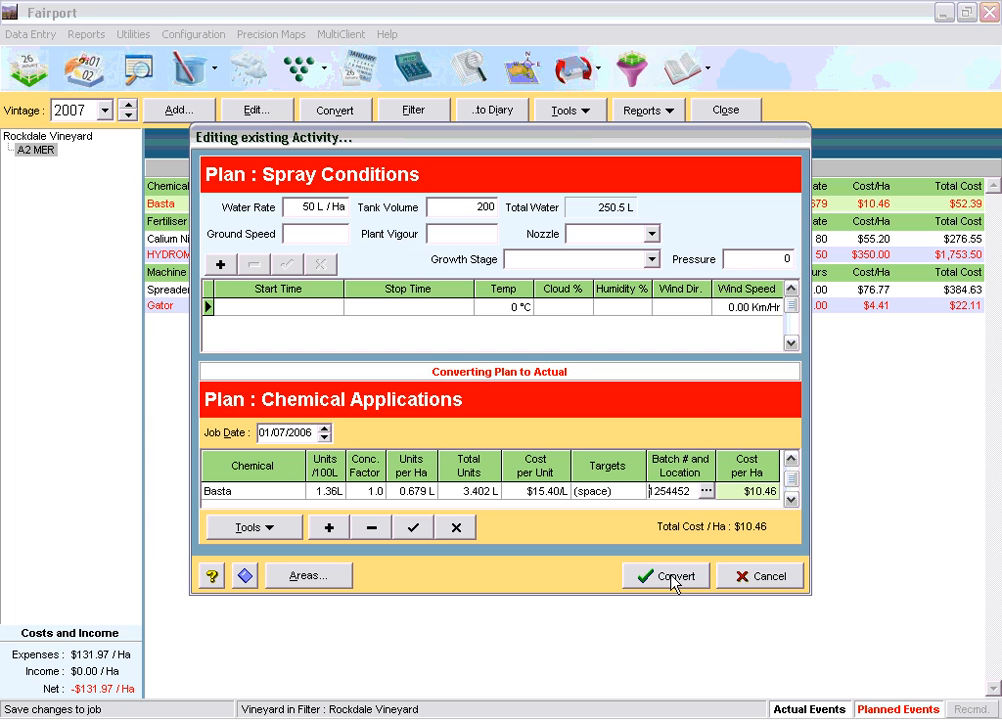
left_click(672, 578)
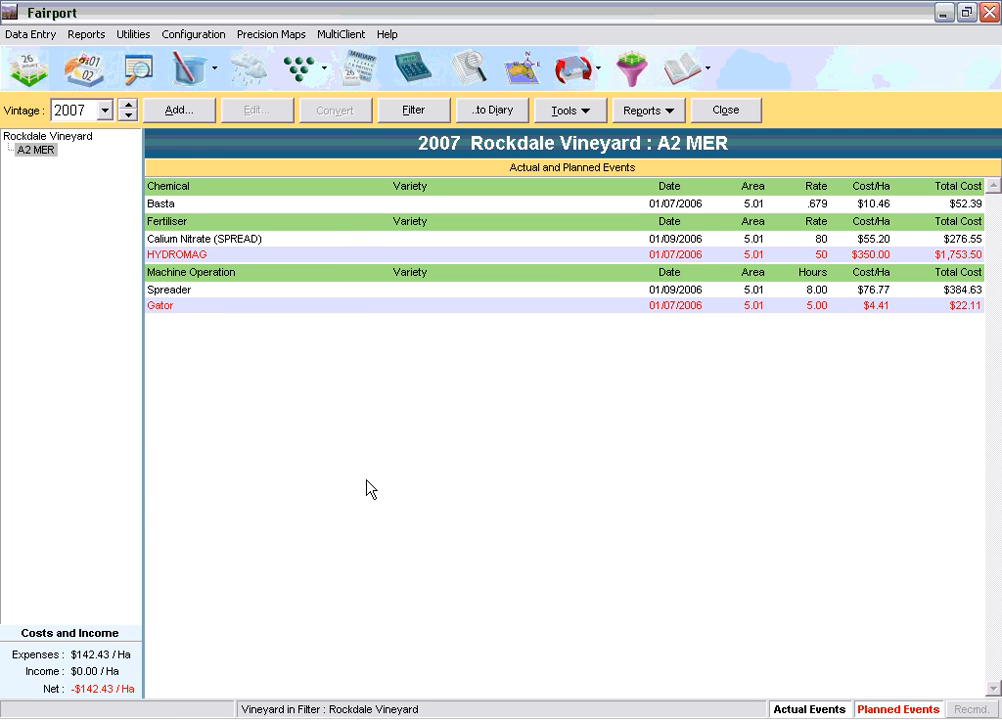
Switch to the 2006 vintage and examine the soil test records with their import and report options.
left_click(127, 115)
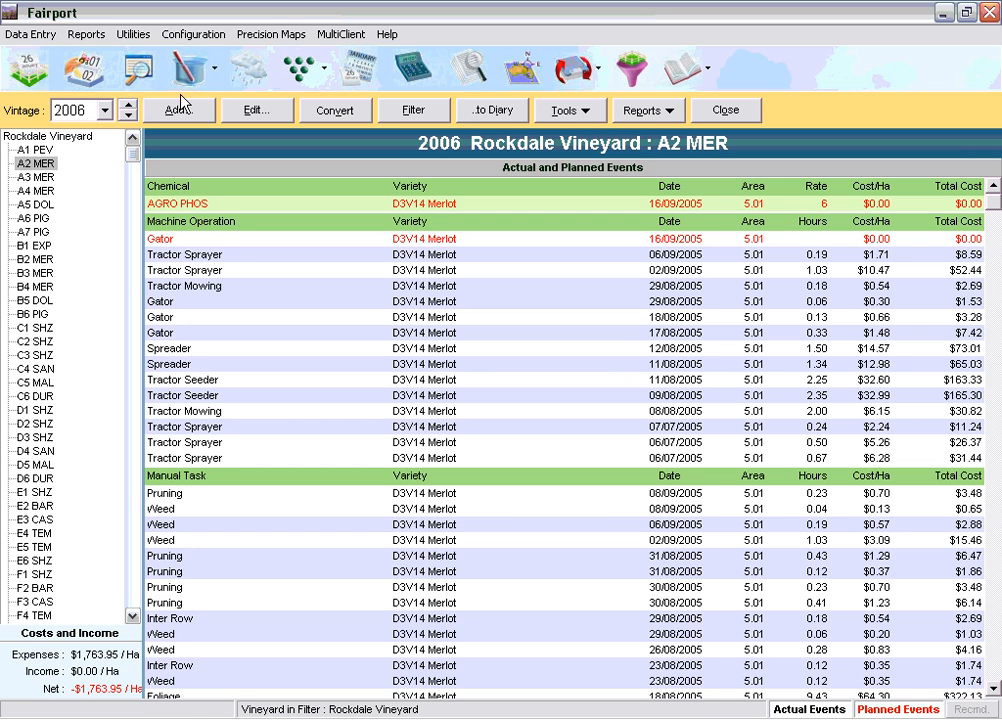
left_click(214, 70)
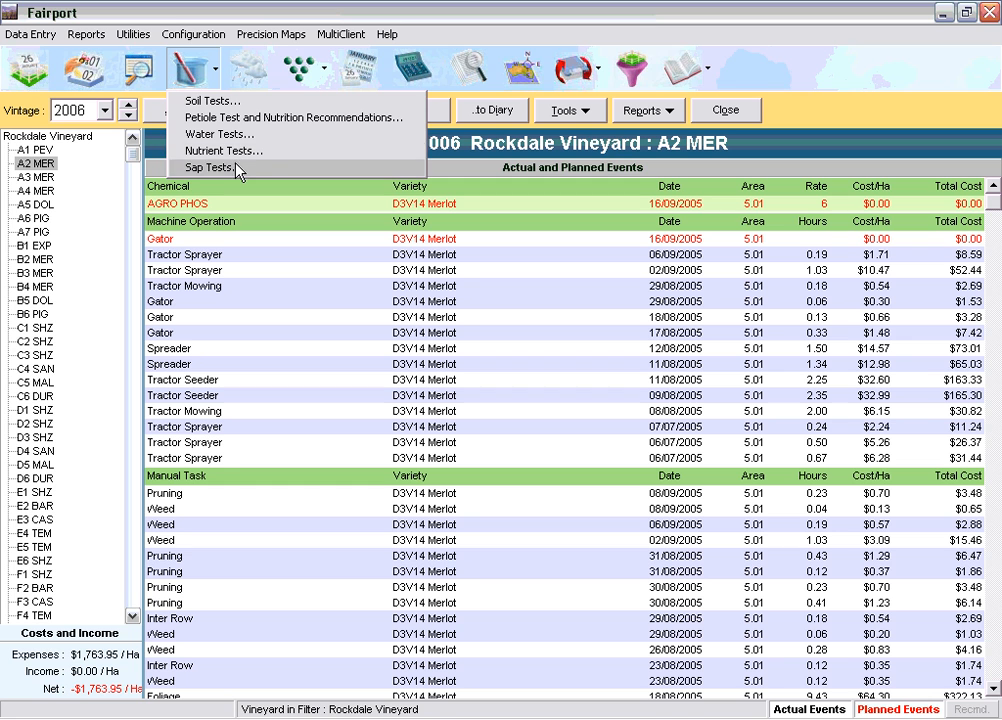
left_click(201, 101)
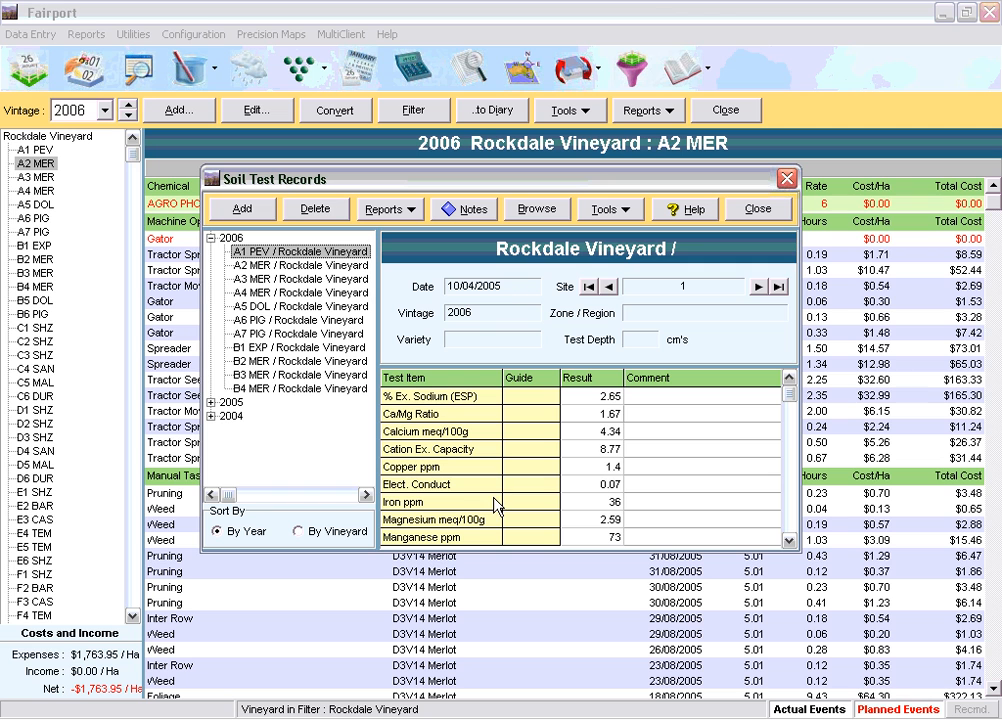
left_click(606, 209)
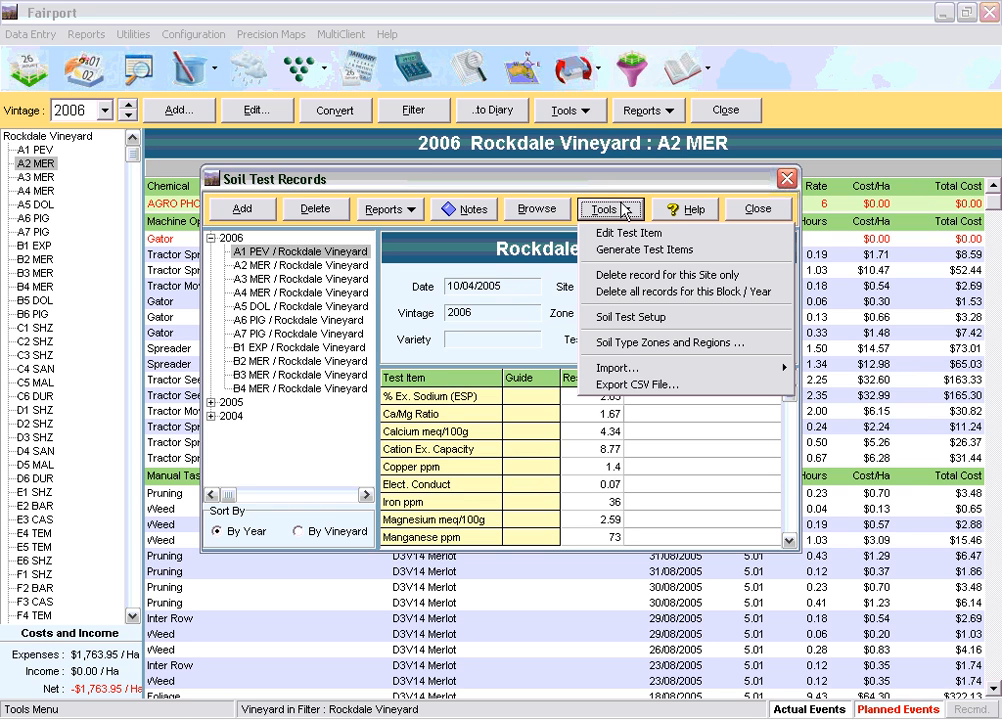
mouse_move(640, 365)
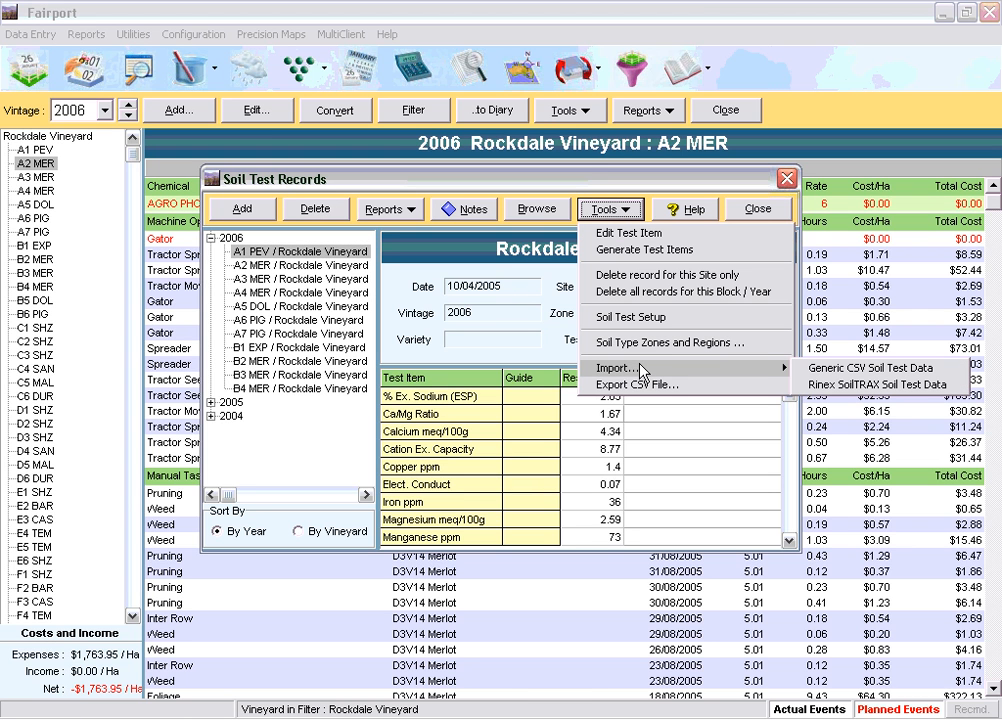
left_click(472, 354)
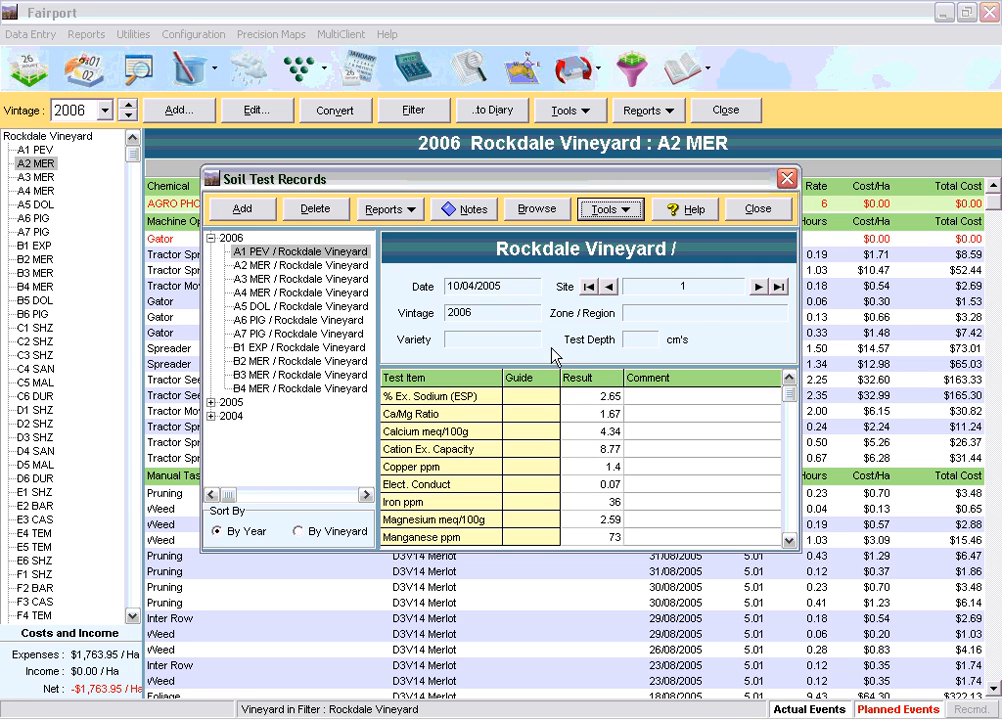
left_click(417, 210)
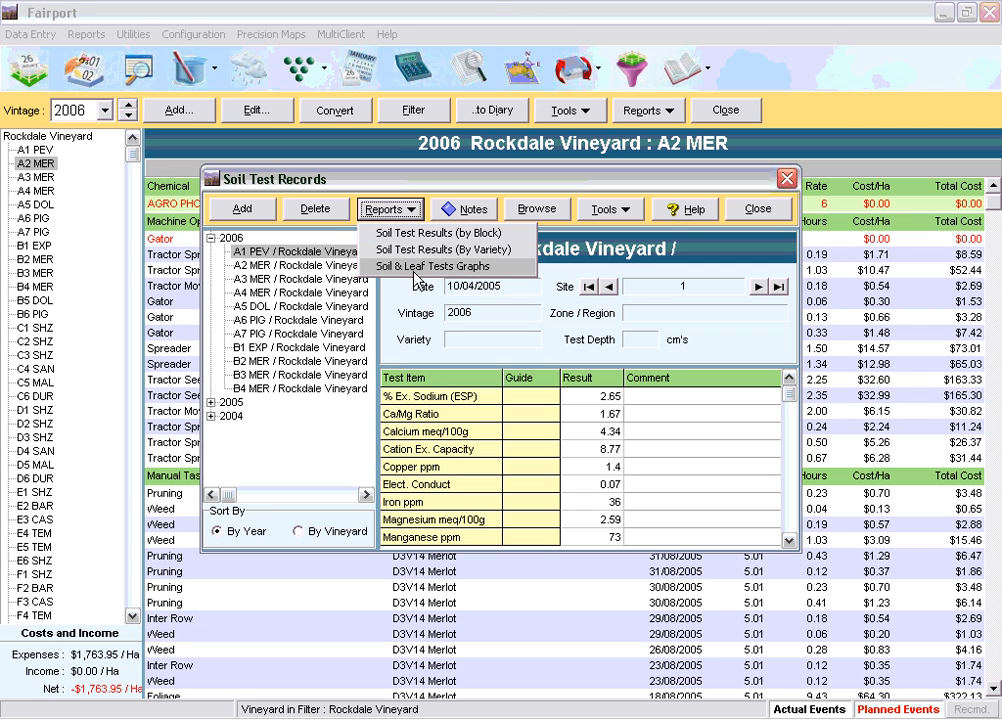
left_click(693, 246)
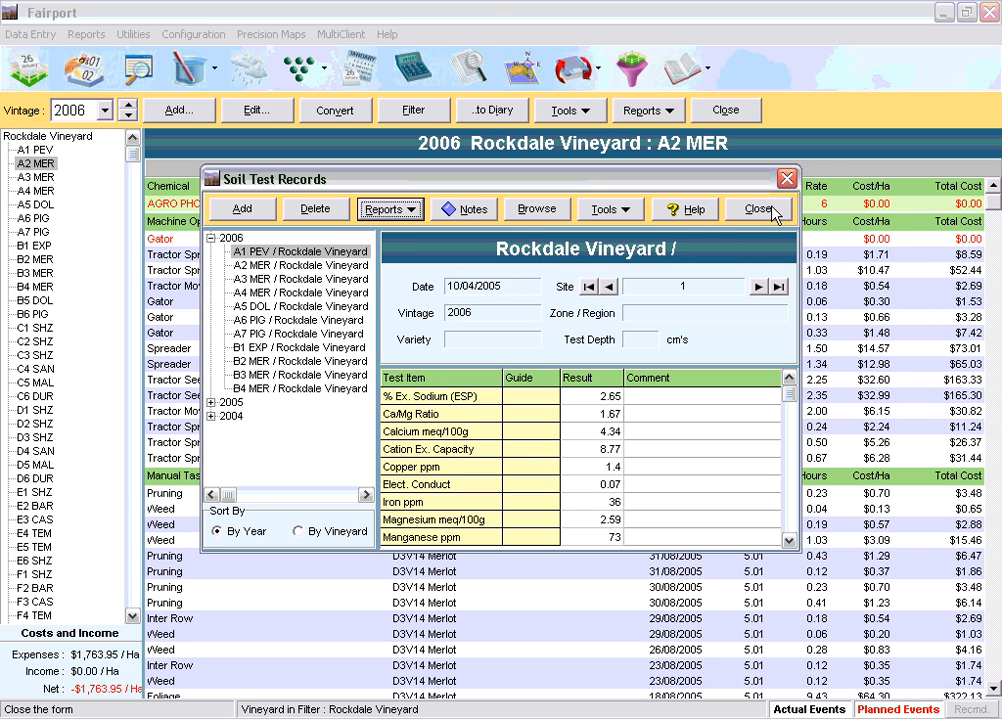
left_click(762, 210)
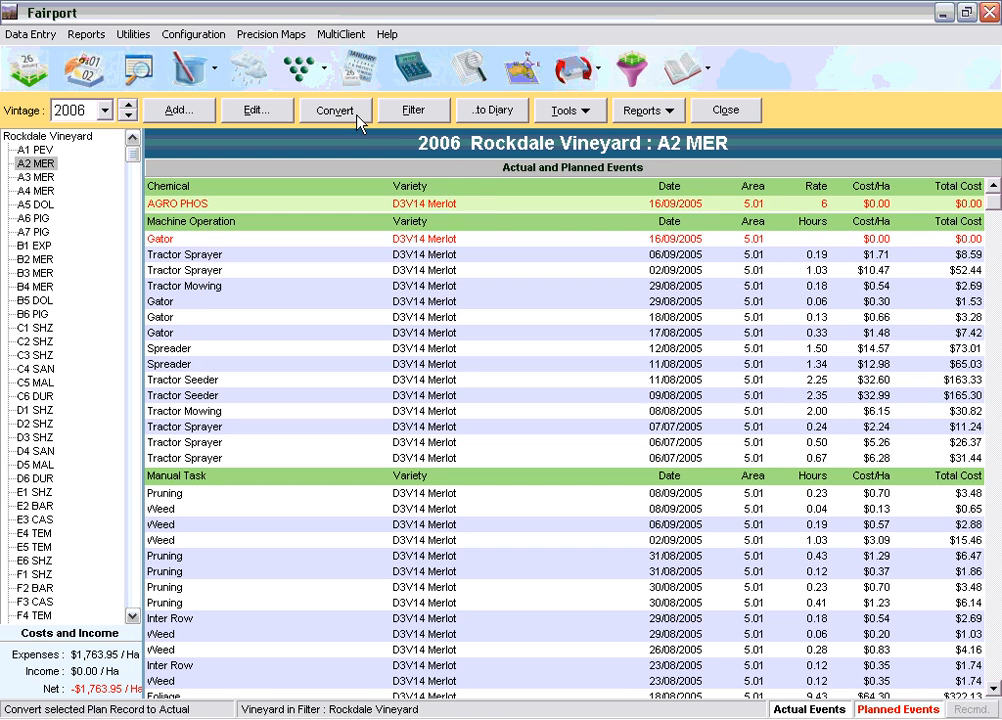
Examine Rockdale's rainfall records for earlier years, including 2003 and 1998, and look through the available rain graph types.
left_click(258, 80)
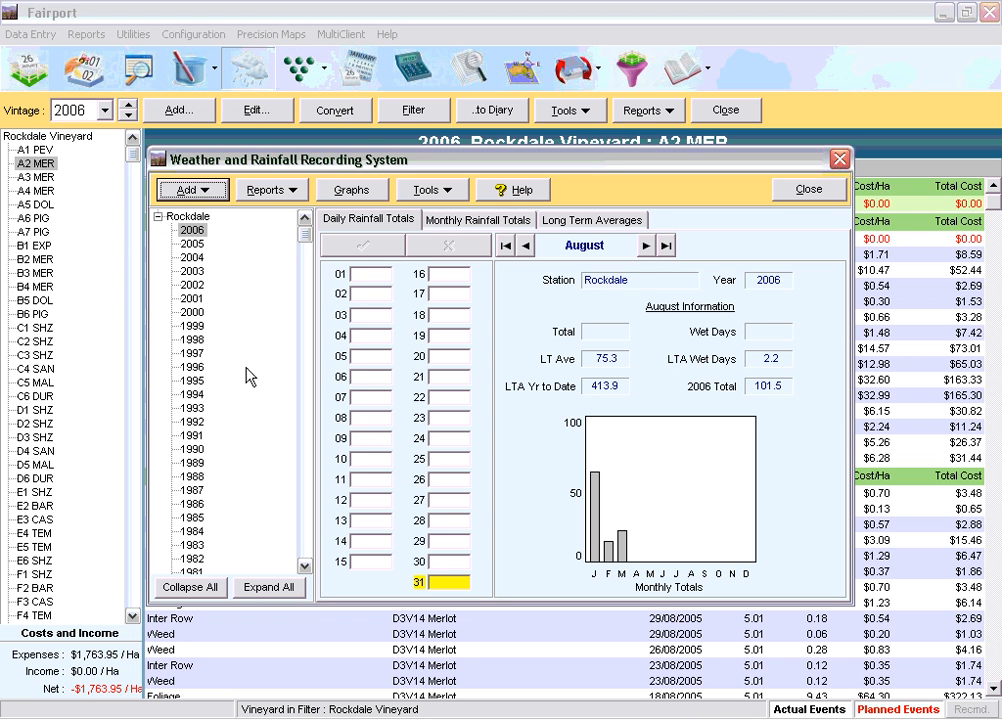
left_click(189, 272)
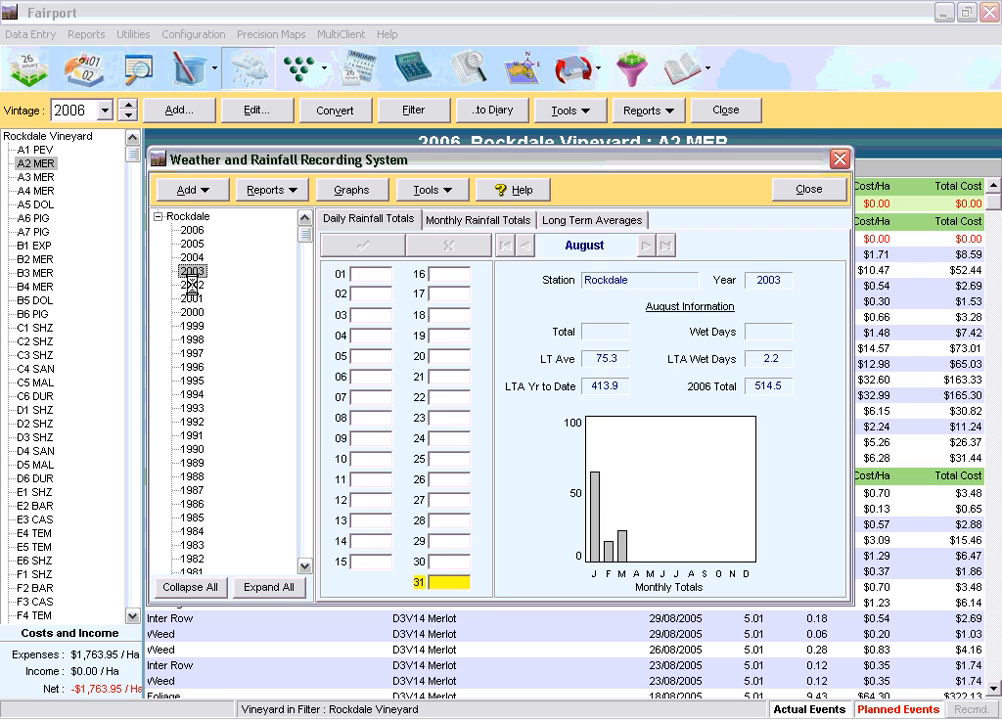
left_click(193, 409)
left_click(192, 340)
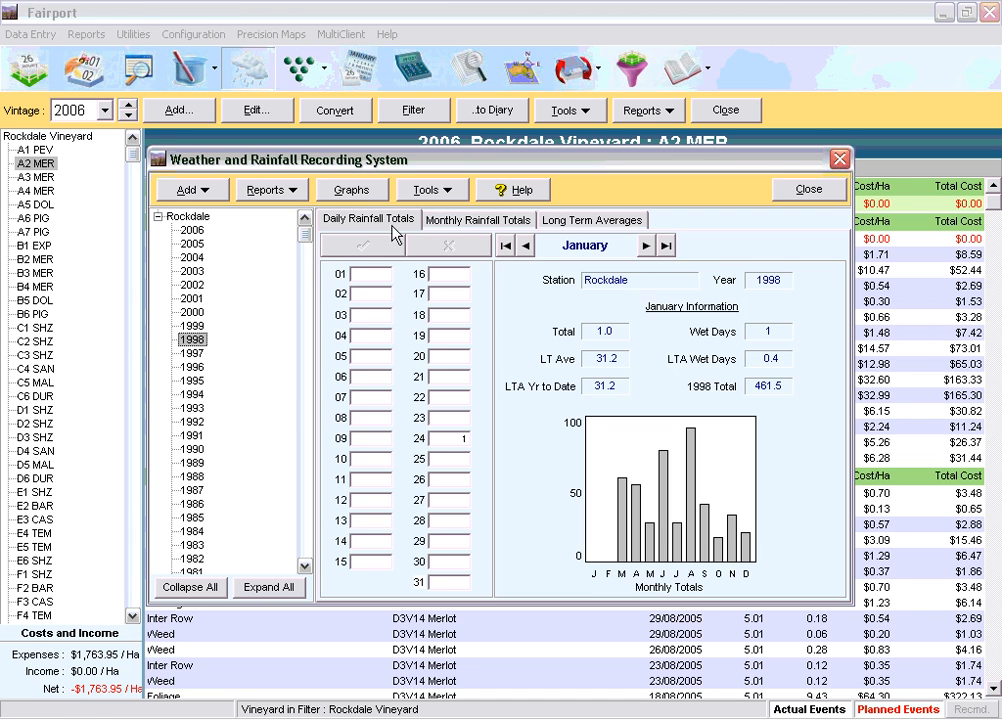
left_click(348, 192)
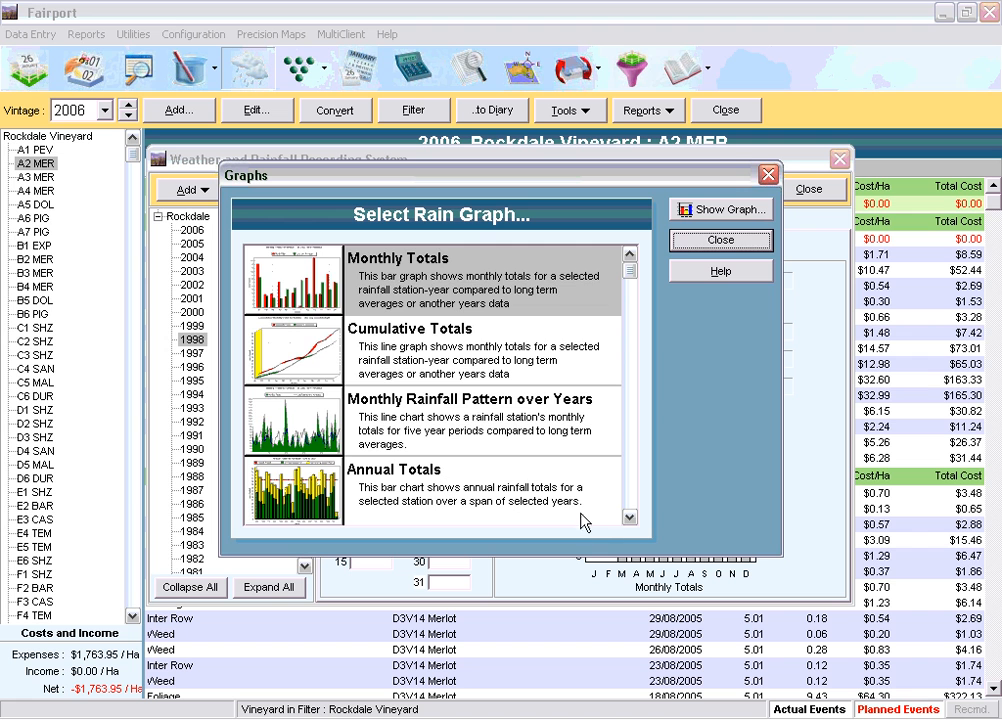
left_click(629, 517)
left_click(629, 517)
left_click(629, 517)
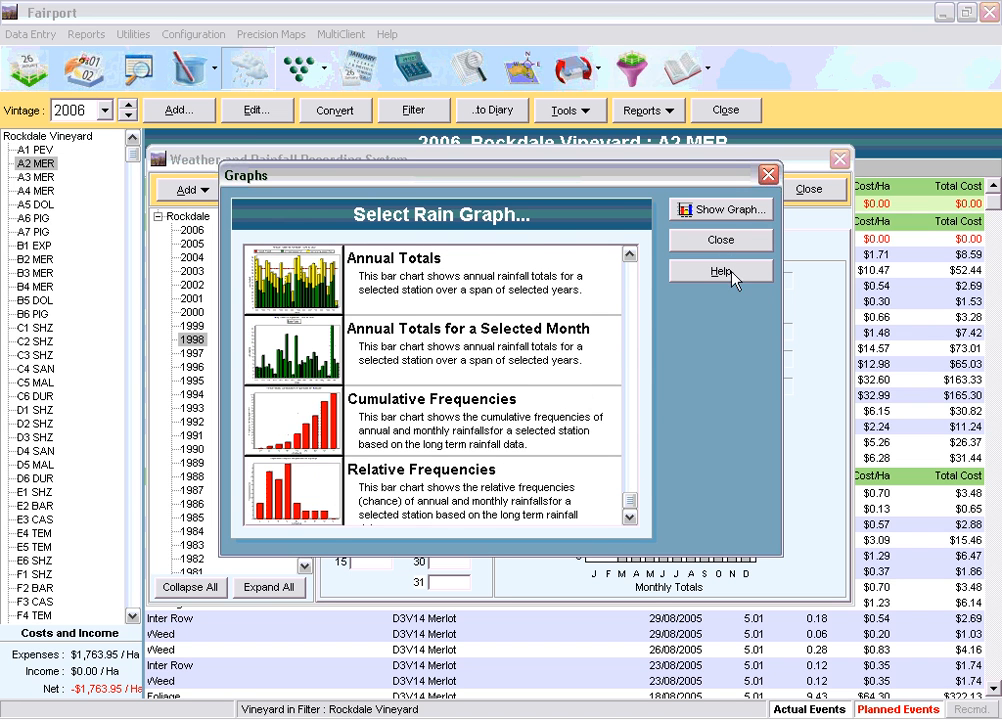
Leave the rainfall records and view the recommendation options of the pest and disease models.
left_click(729, 243)
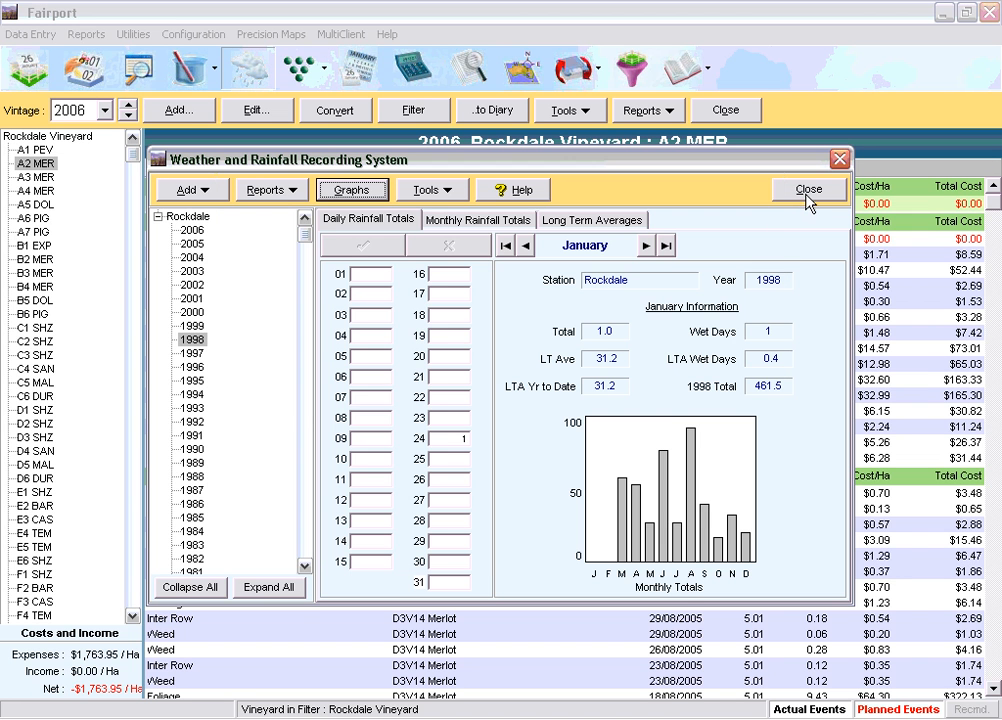
left_click(807, 192)
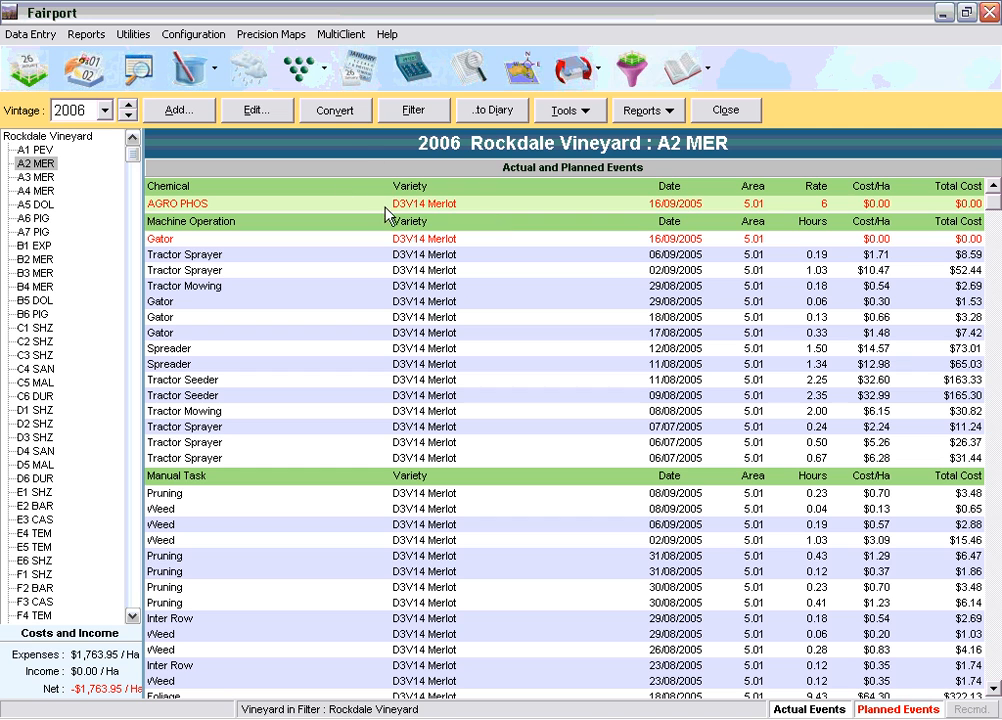
left_click(320, 72)
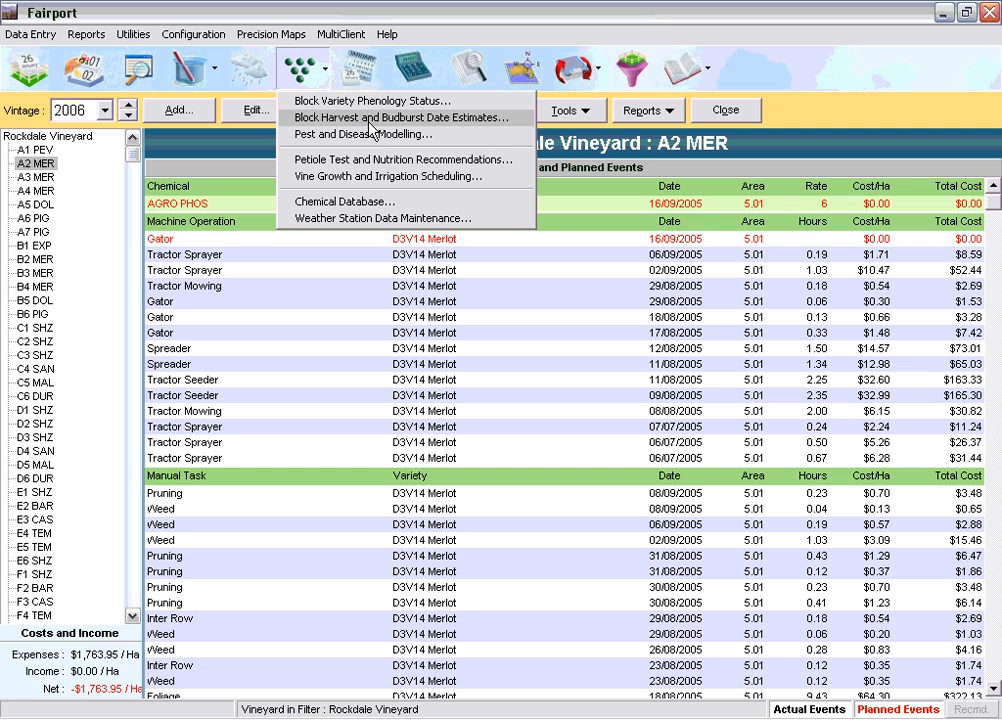
left_click(364, 134)
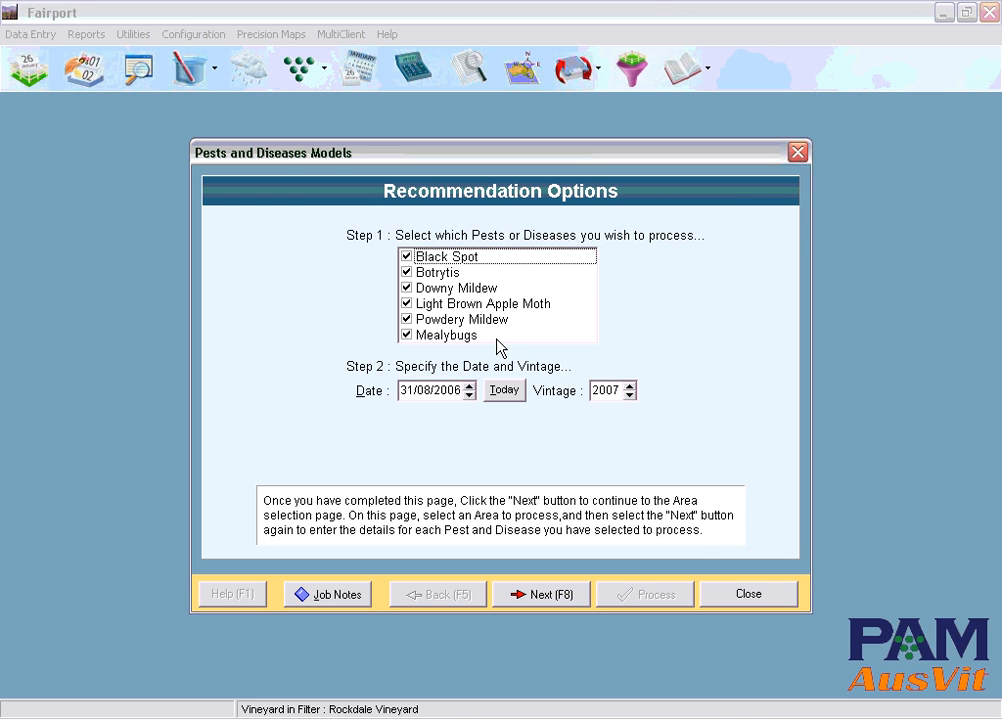
left_click(746, 594)
Open the chemical database and look through products such as Alpha Duop 100, Applaud, Atlapon and Atomic Selective.
left_click(300, 72)
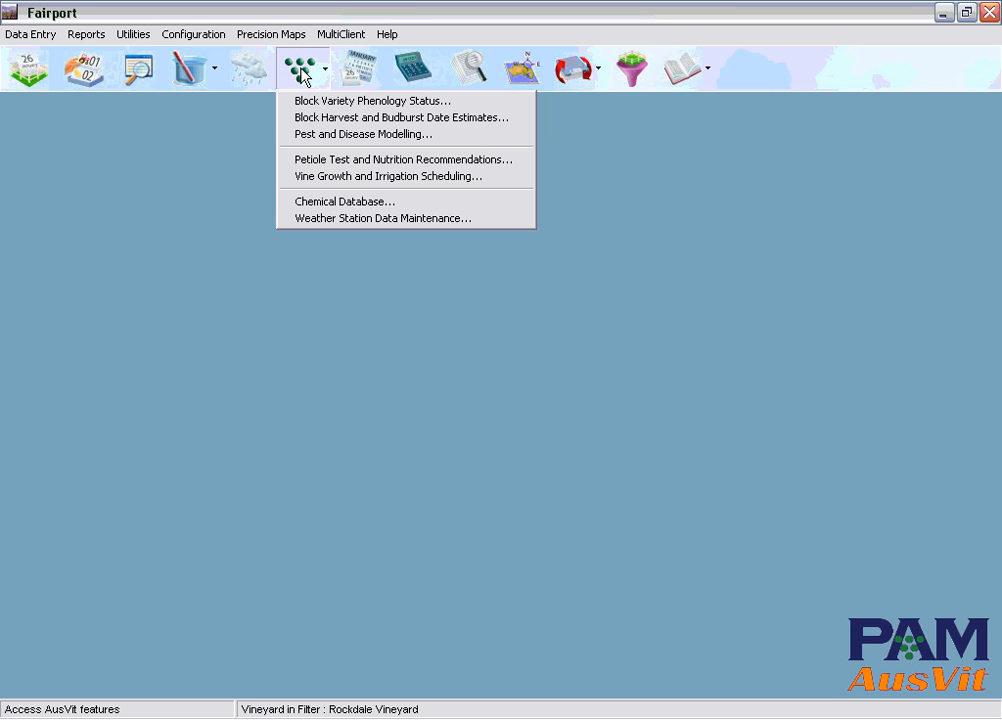
left_click(338, 205)
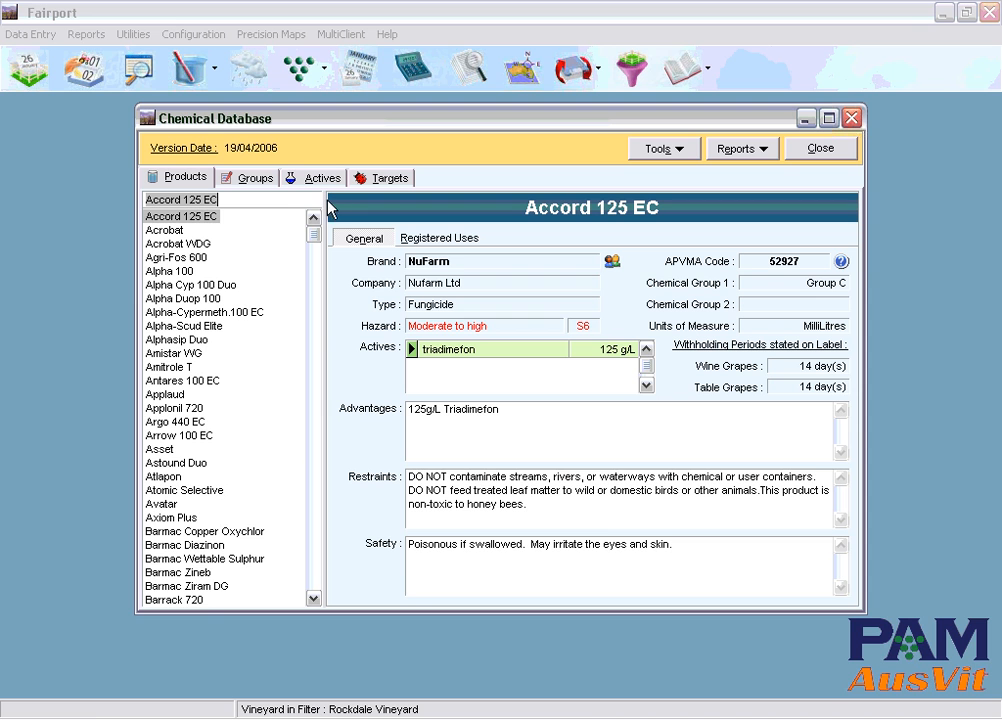
left_click(172, 298)
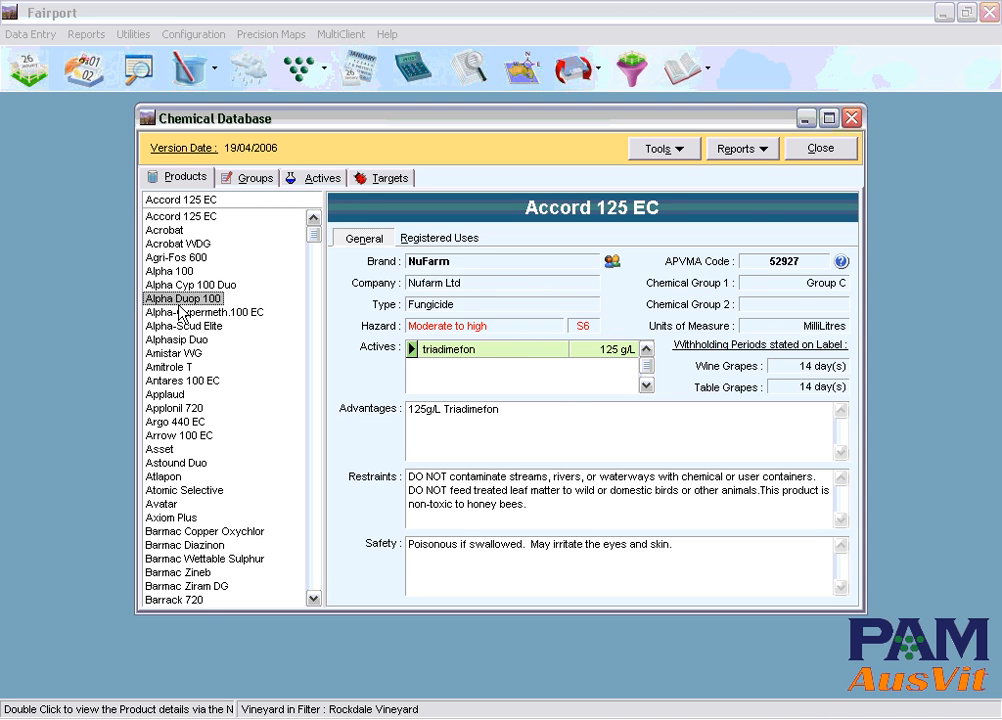
left_click(167, 395)
left_click(163, 476)
left_click(185, 490)
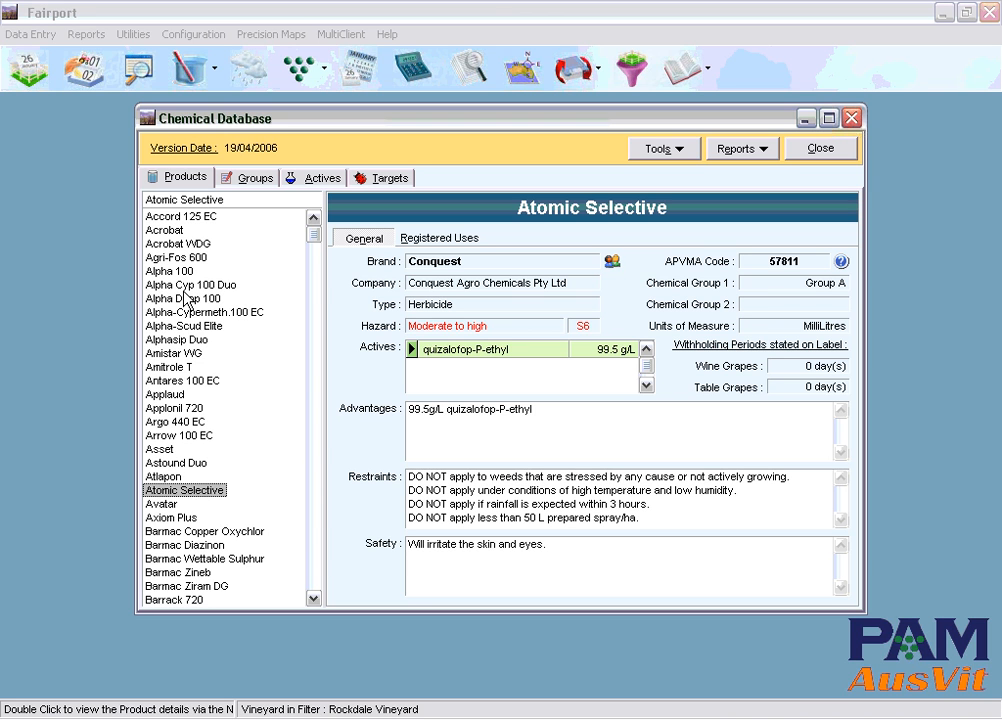
Examine the chemical database's groups, actives and targets, including the products listed for Black Plague Thrips and Aphids.
left_click(257, 187)
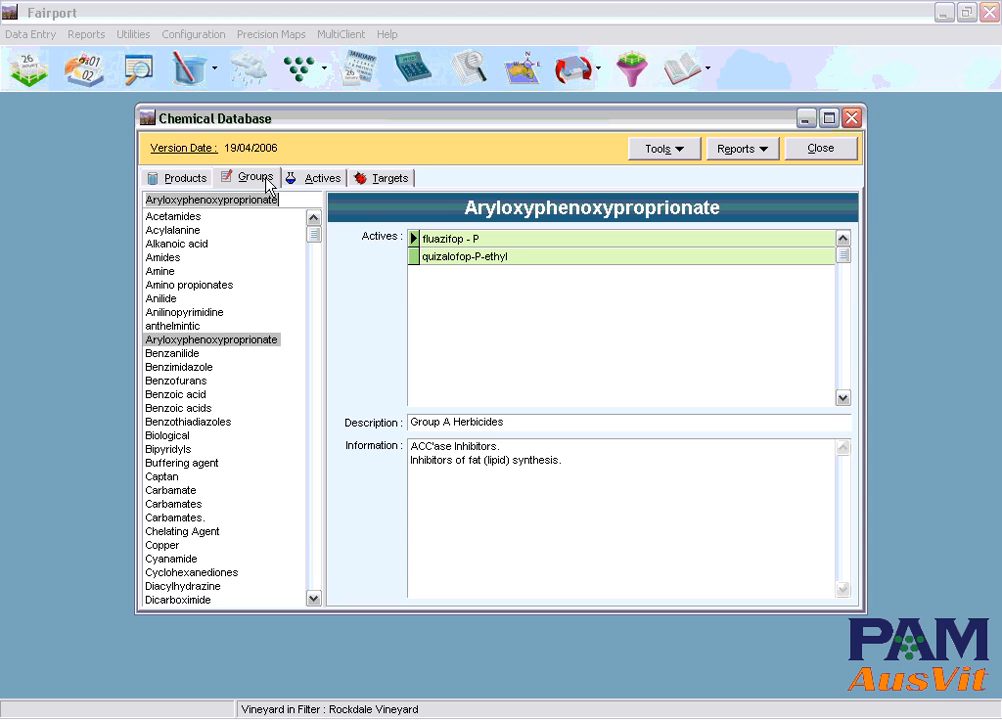
left_click(318, 186)
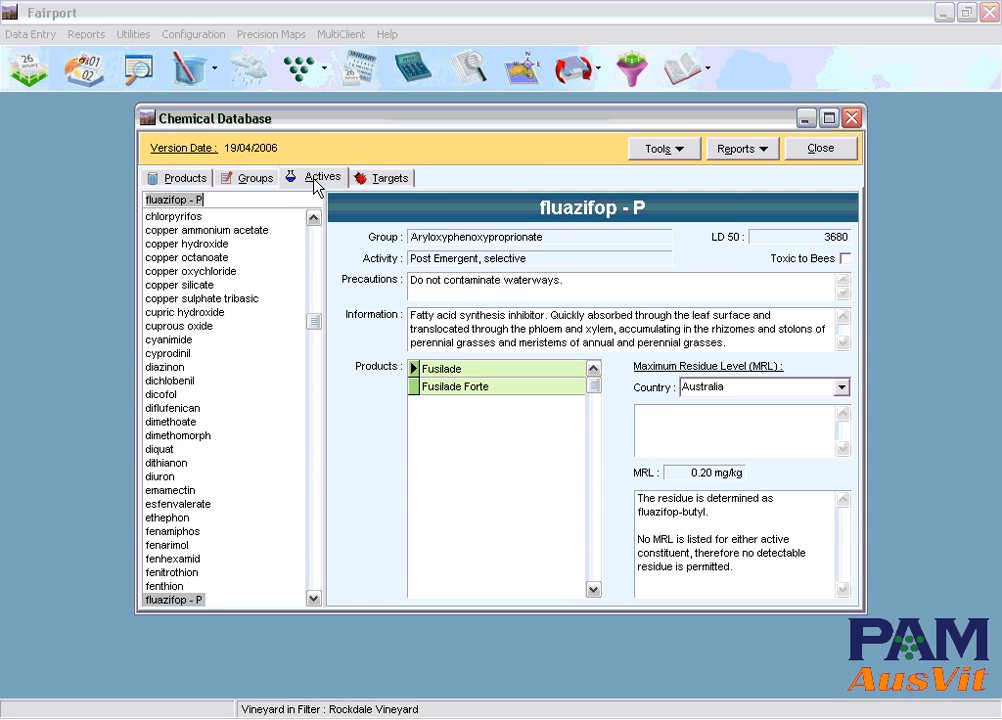
left_click(381, 177)
left_click(177, 408)
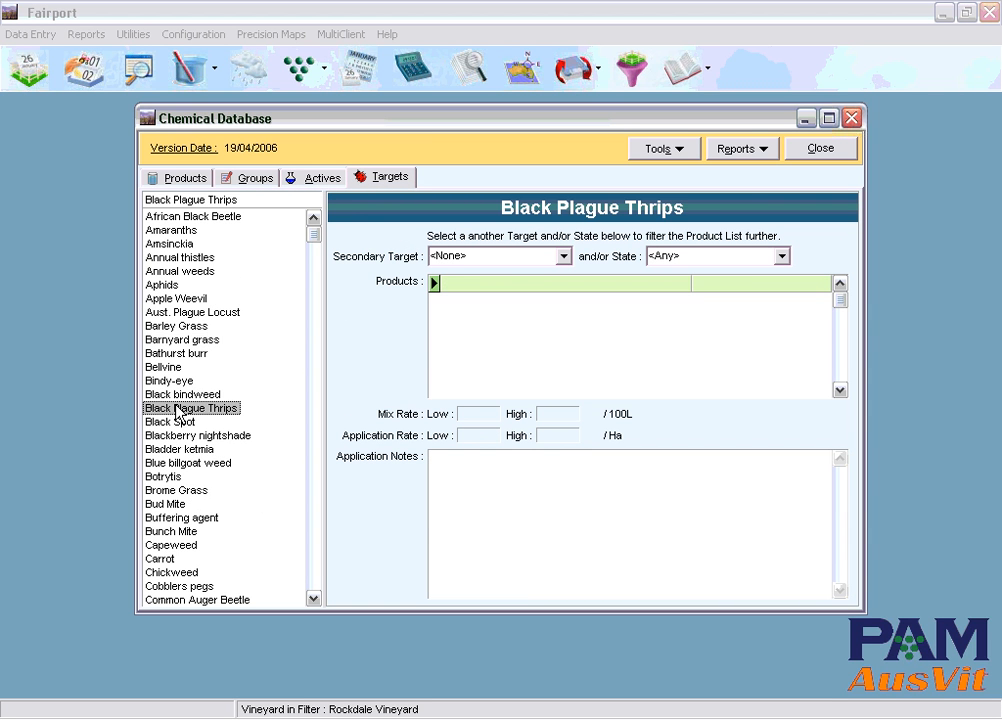
left_click(155, 285)
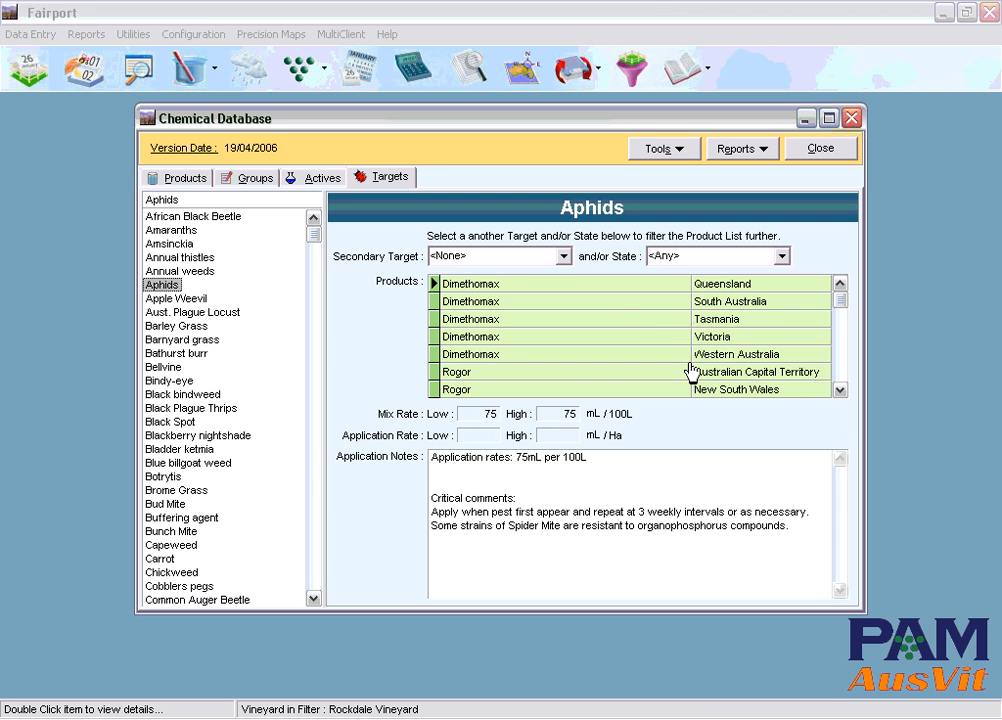
left_click(820, 160)
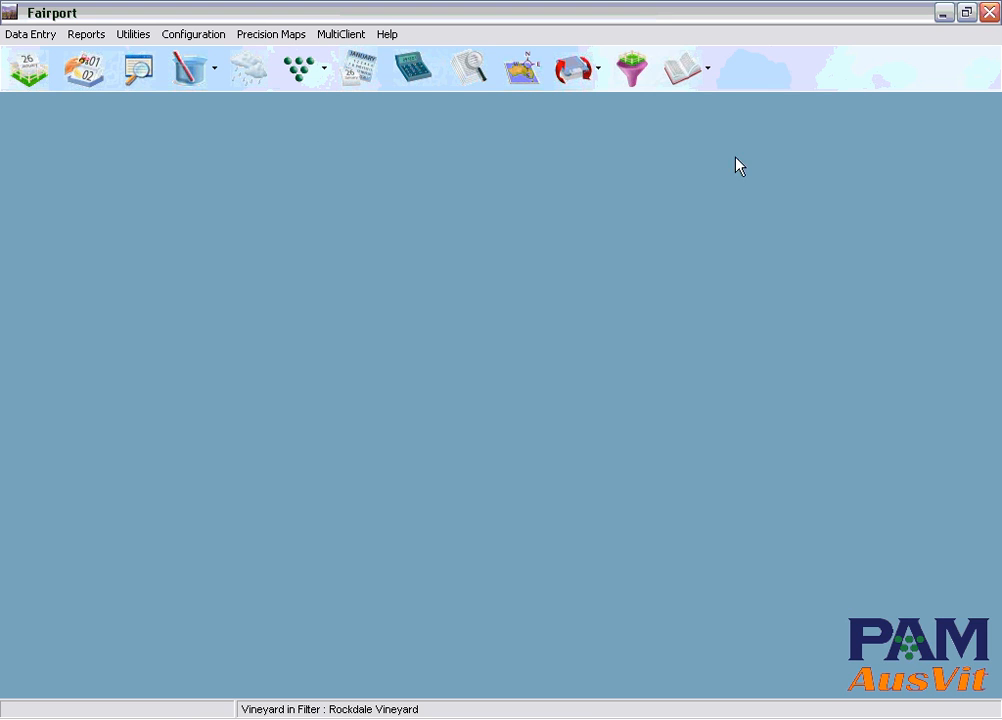
View the 7-day summary chart in Rockdale's weather station data, and look at the general purpose diary.
left_click(321, 71)
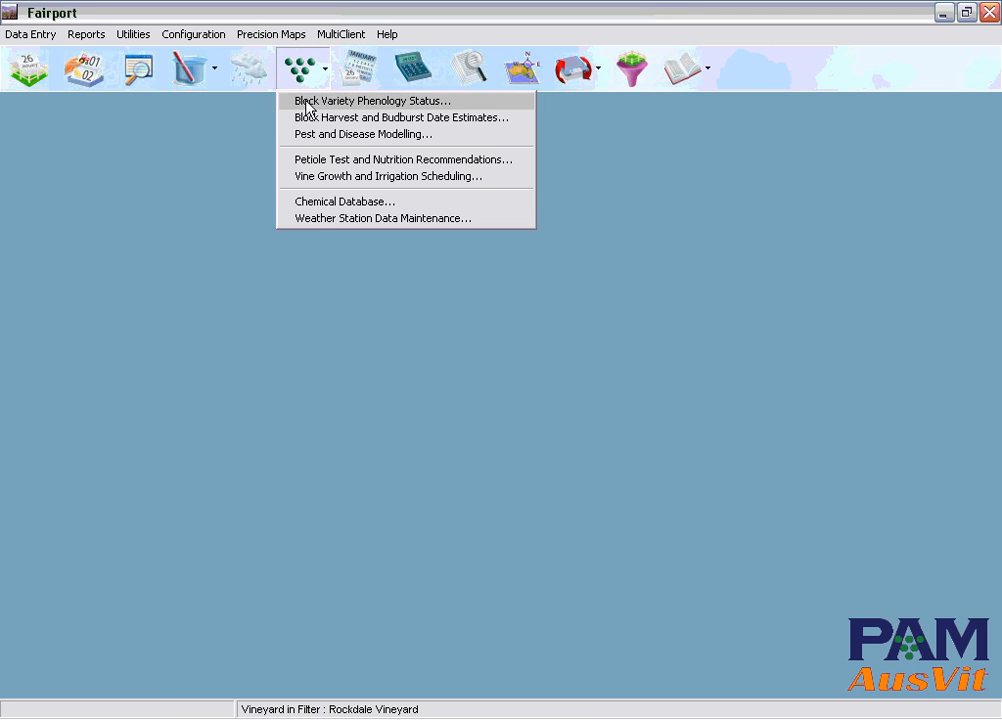
left_click(319, 220)
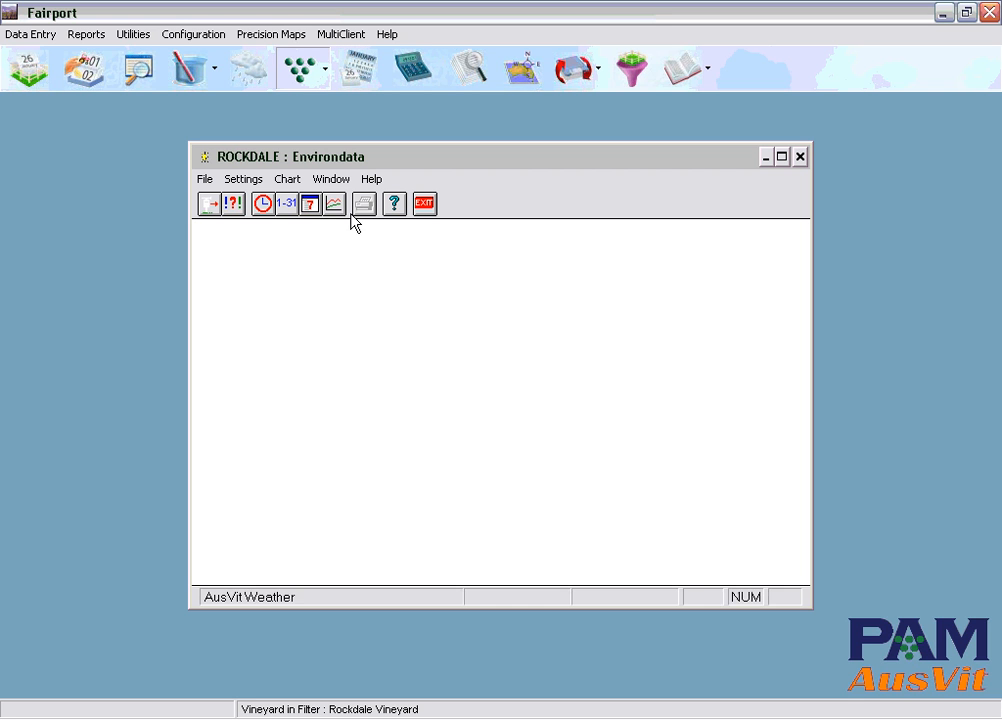
left_click(333, 209)
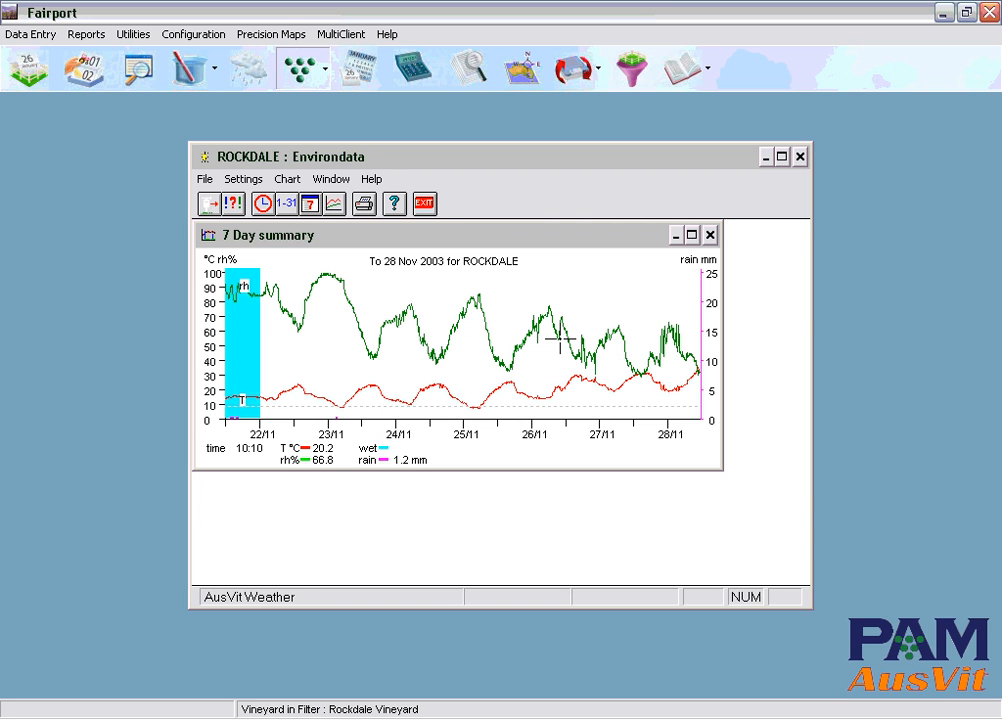
left_click(424, 203)
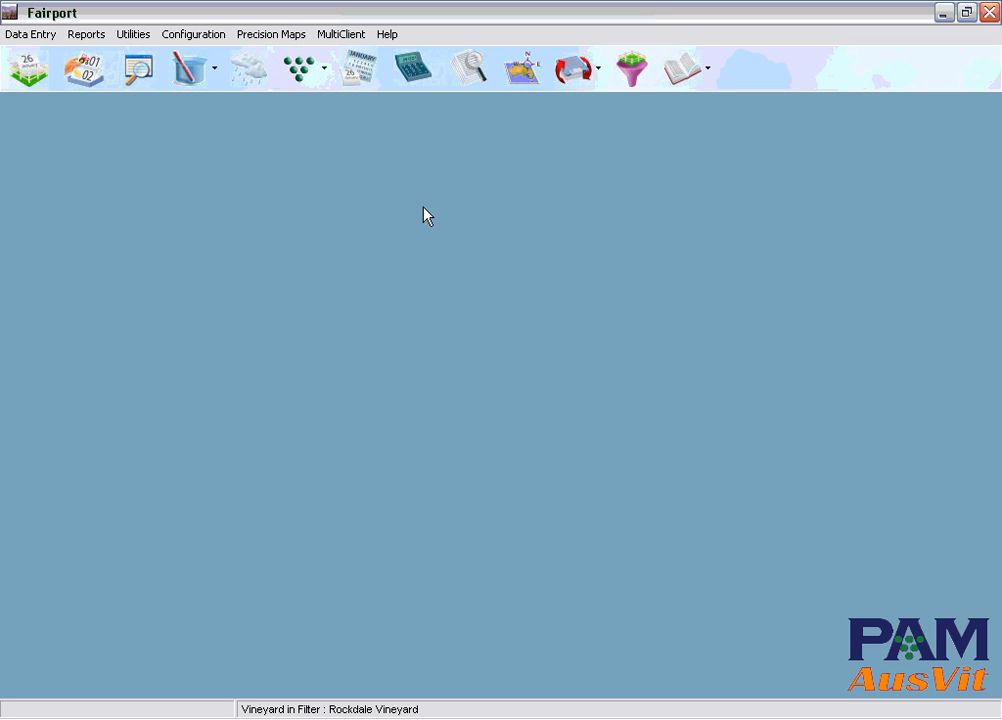
left_click(363, 80)
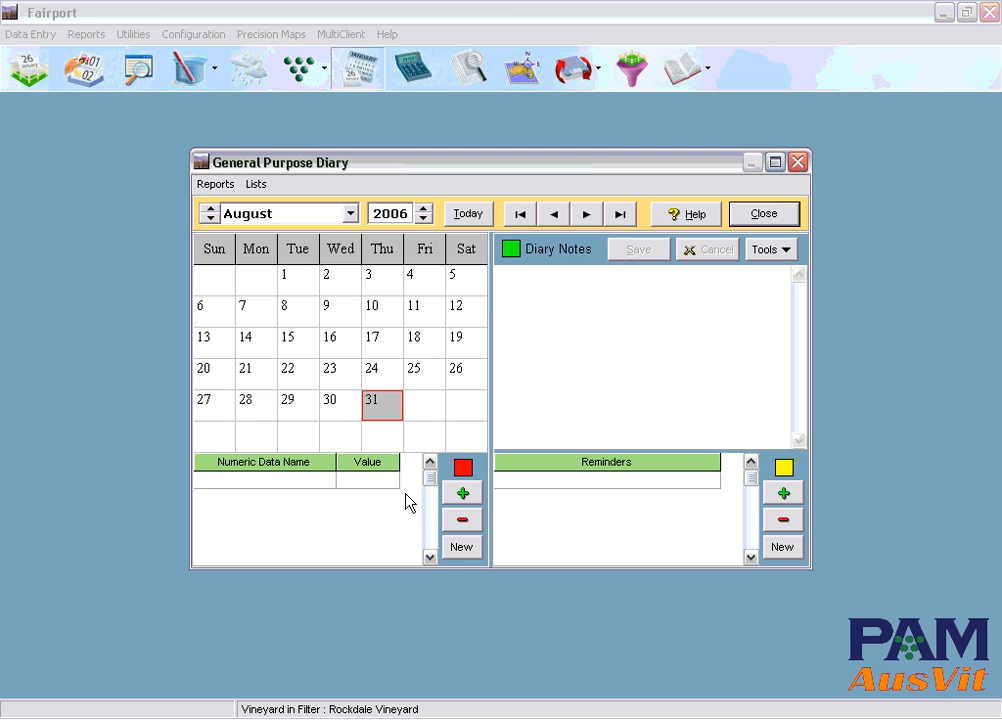
left_click(763, 216)
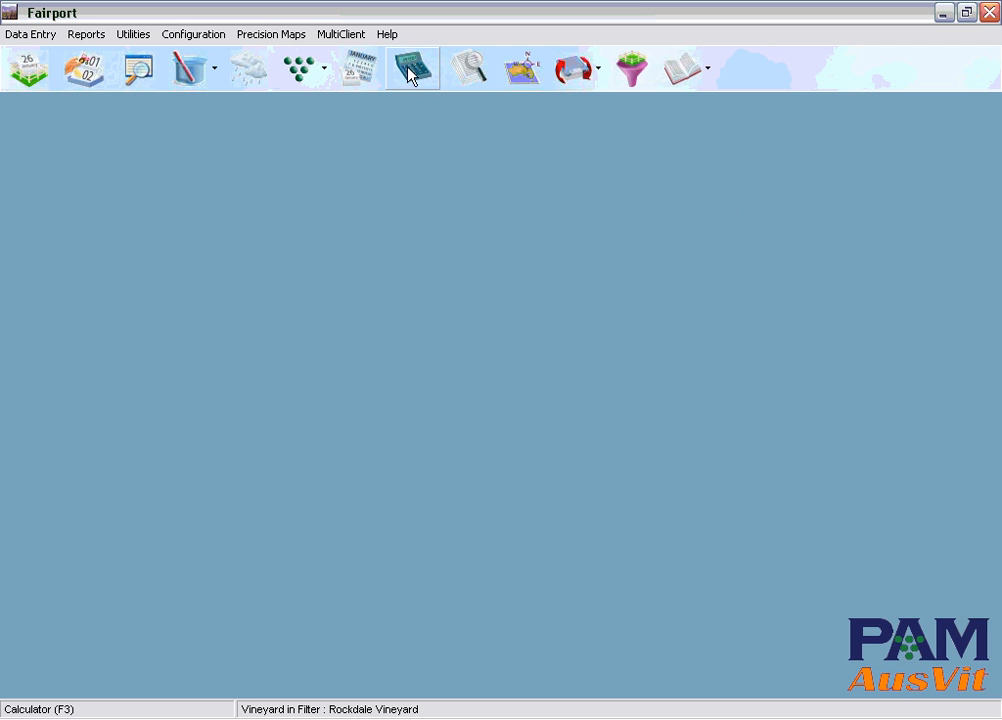
Look through the data tables available for viewing and browse the Chemicals List table.
left_click(471, 80)
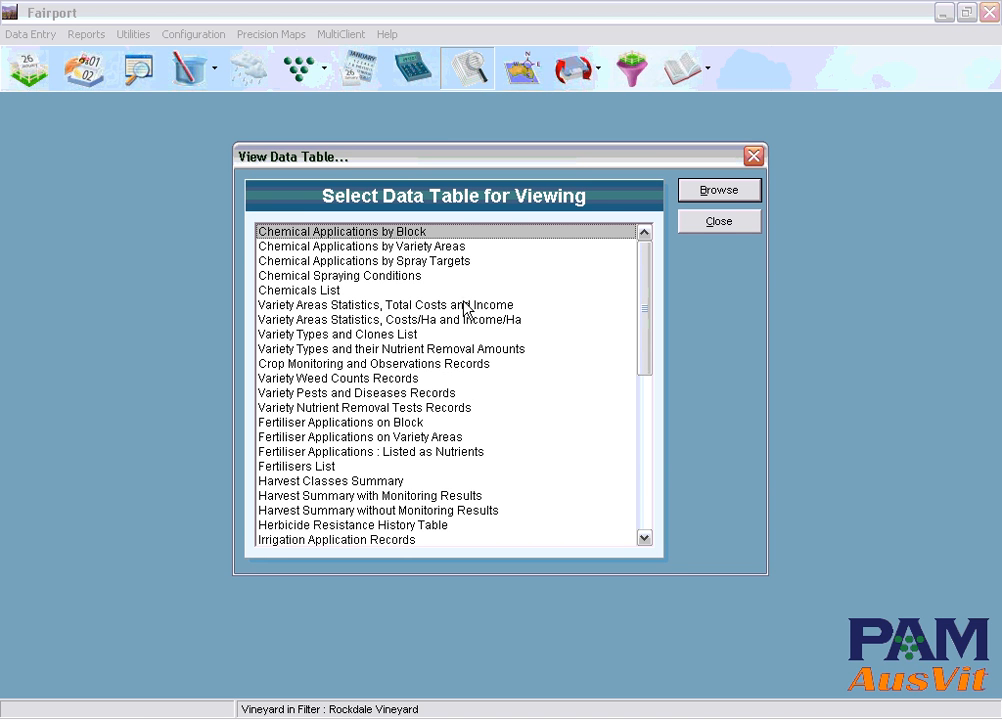
scroll(645, 507, "down", 8)
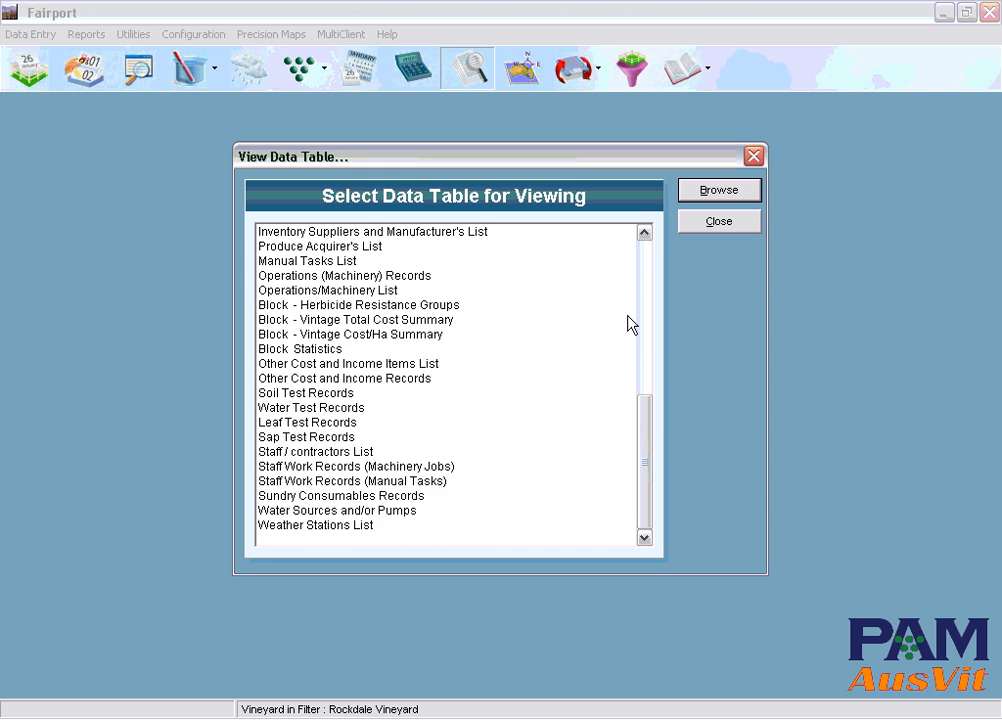
scroll(651, 271, "up", 8)
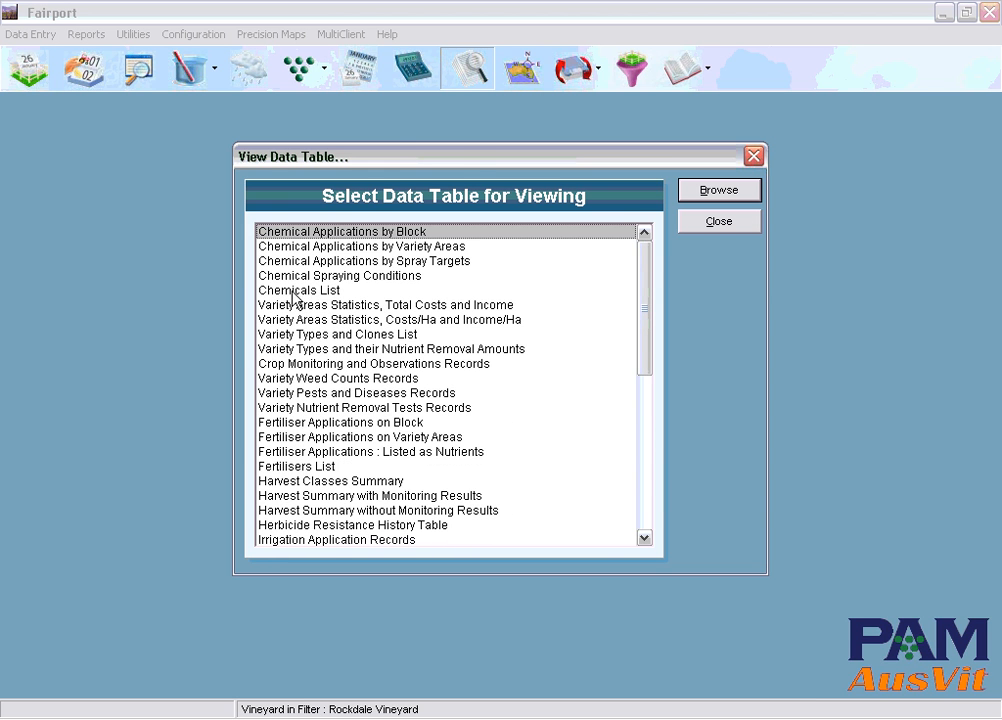
left_click(297, 290)
double_click(297, 290)
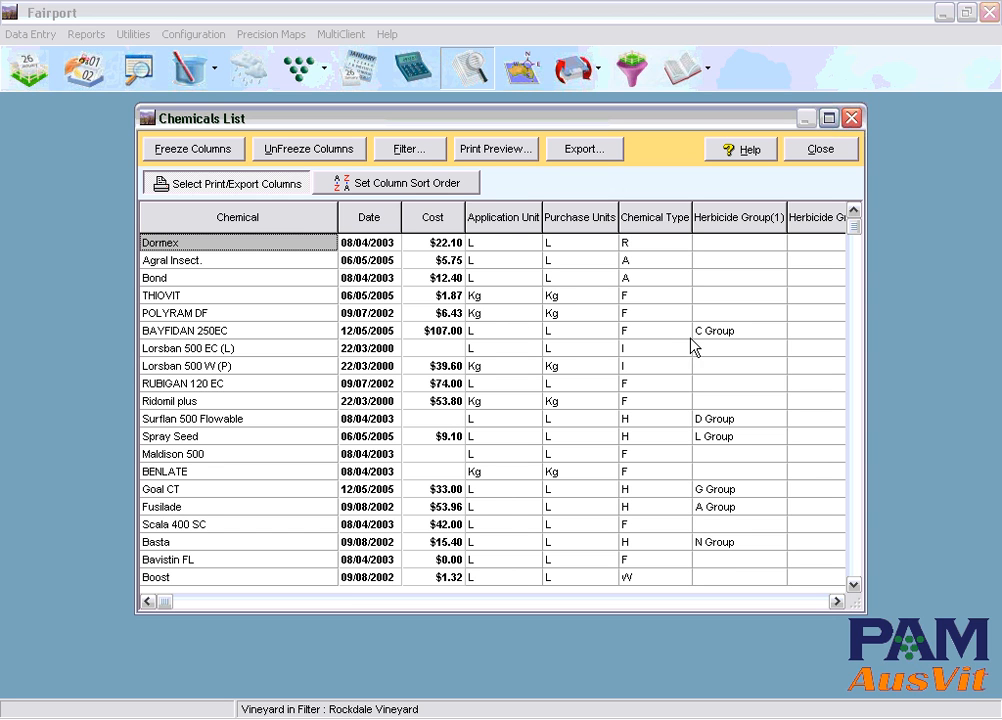
left_click(822, 150)
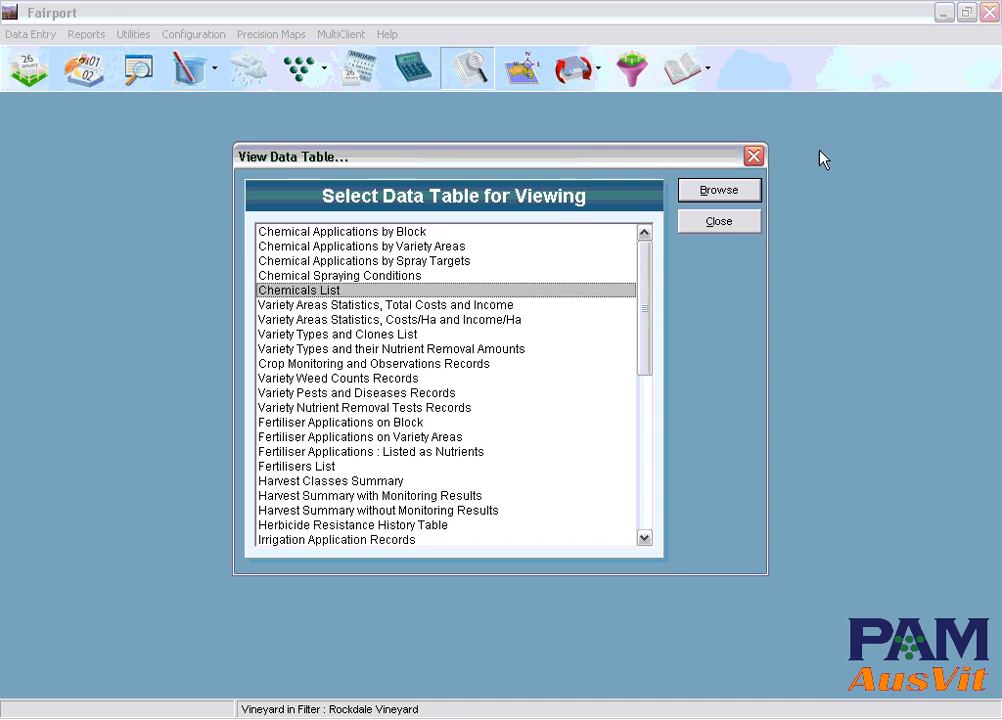
left_click(720, 222)
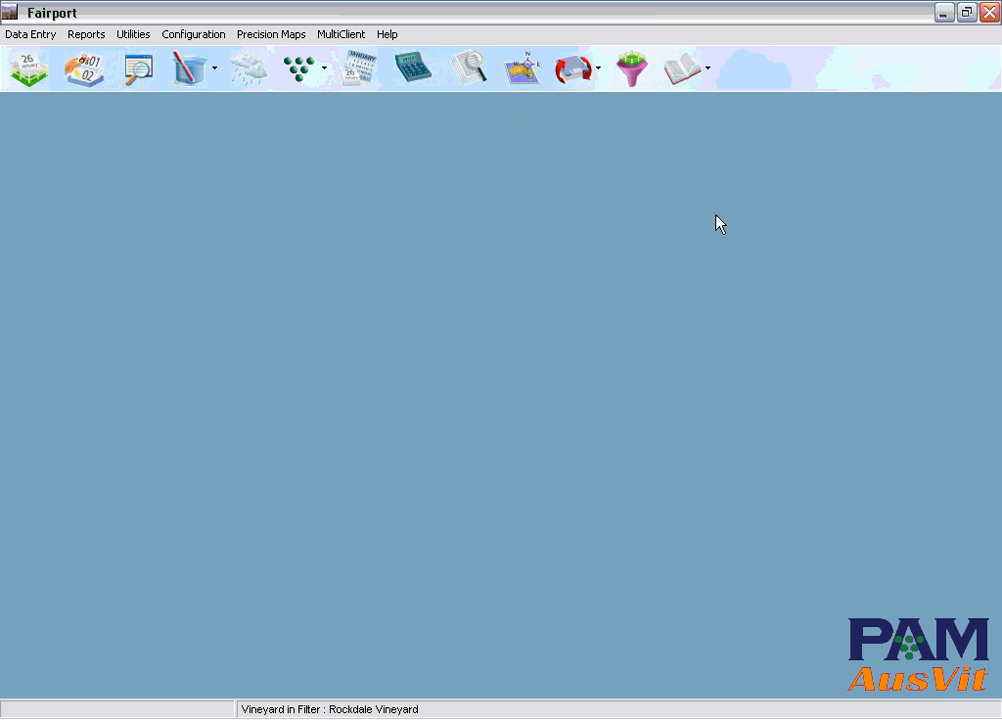
Open the vineyard map, look through the Rockdale Vineyard, Photo and Data Entry & Report views, and overlay the contour layer.
left_click(522, 79)
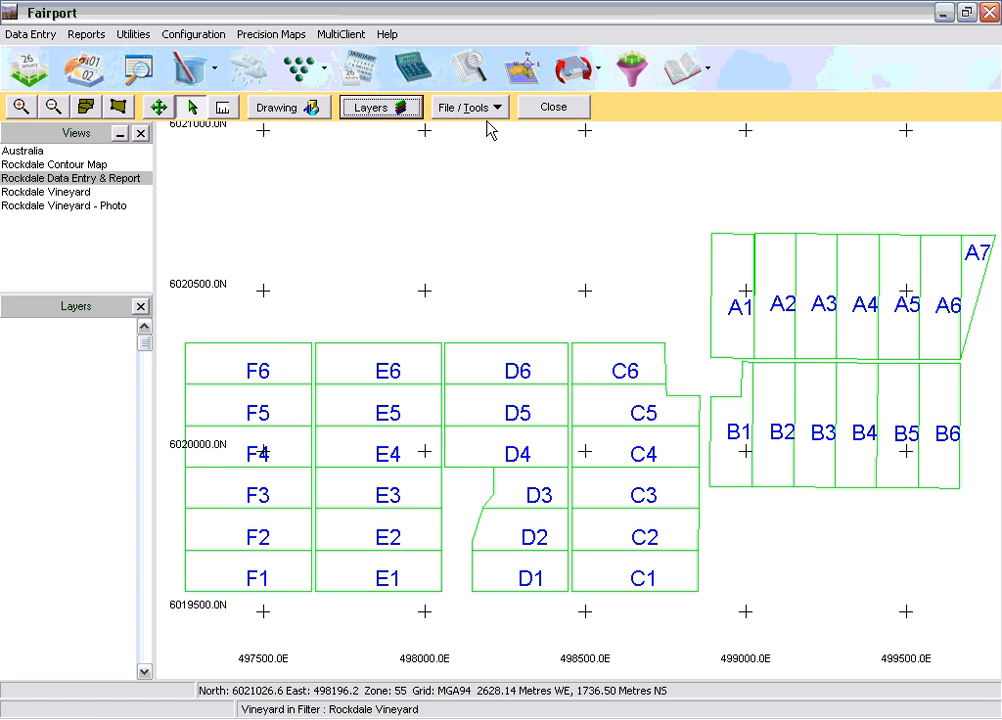
left_click(76, 192)
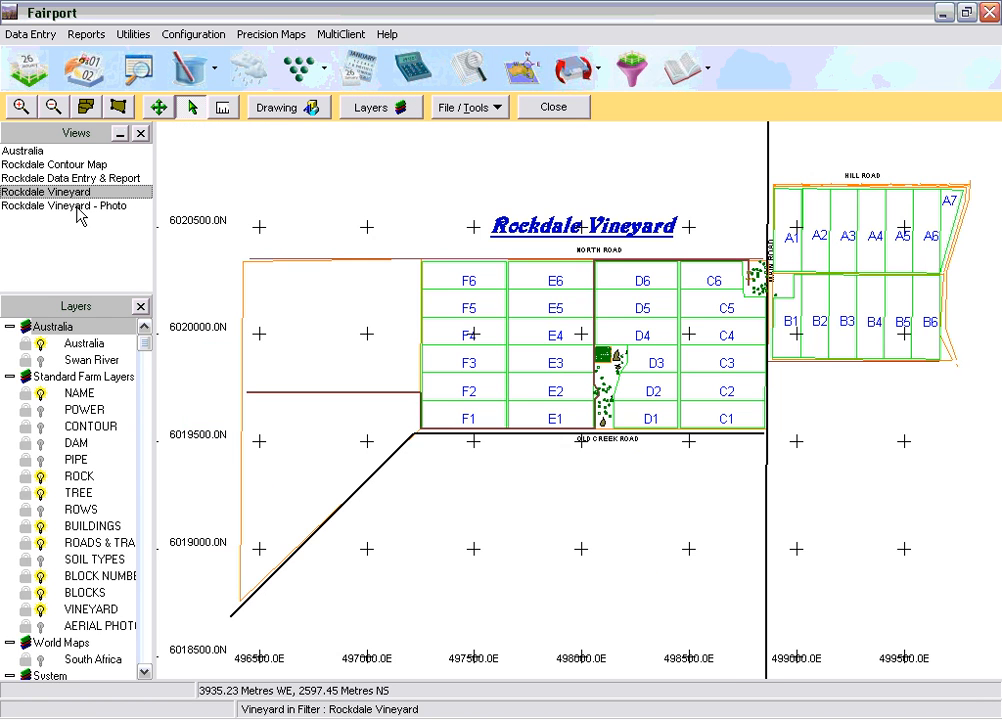
left_click(76, 205)
left_click(74, 178)
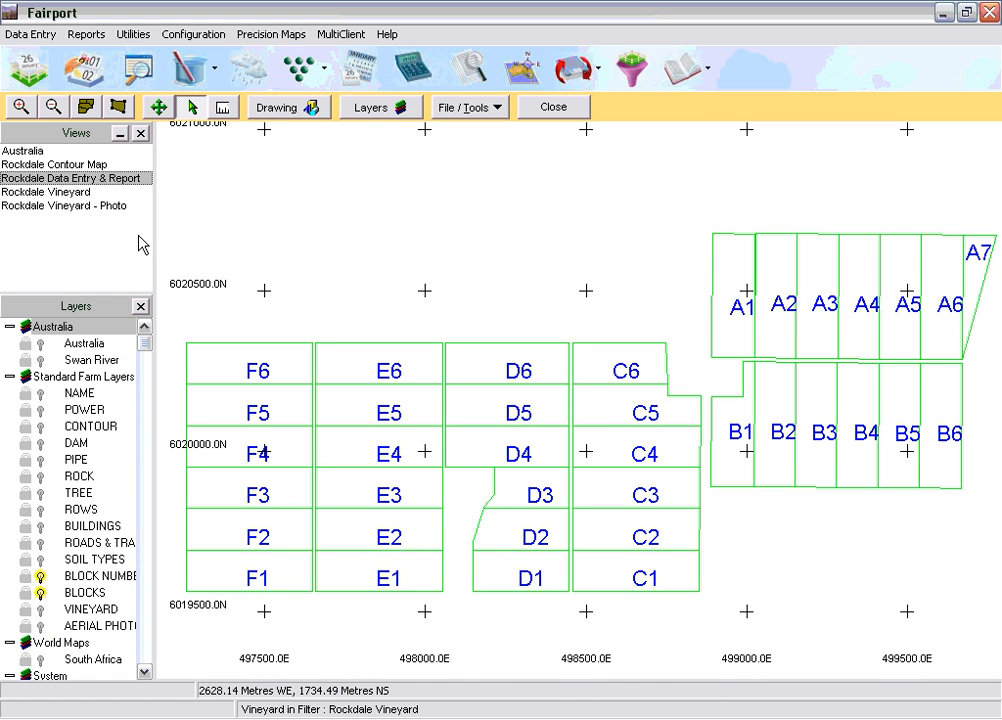
left_click(40, 426)
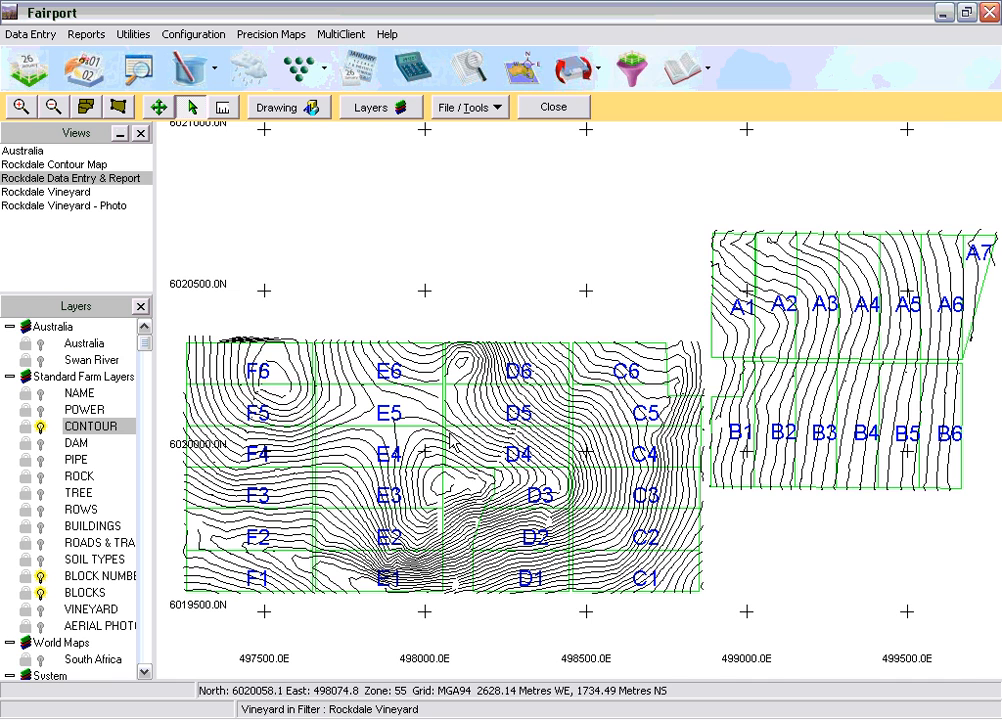
Measure a two-segment path on the map beside the D4 block label, and restore the Rockdale Data Entry & Report view.
left_click_drag(450, 432, 544, 505)
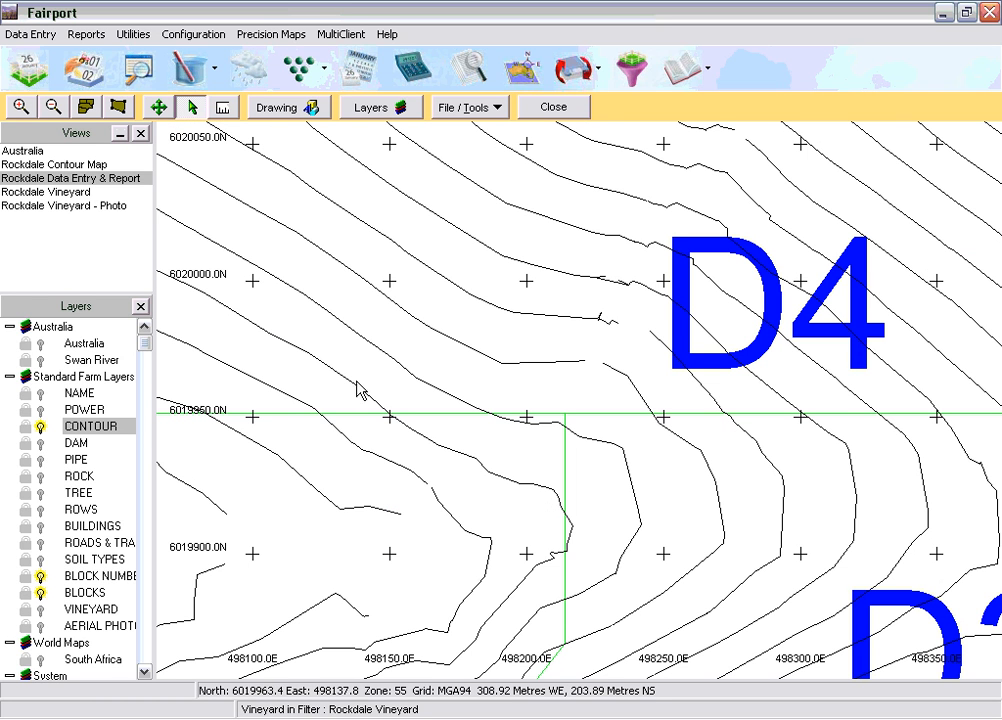
left_click(222, 107)
left_click(237, 236)
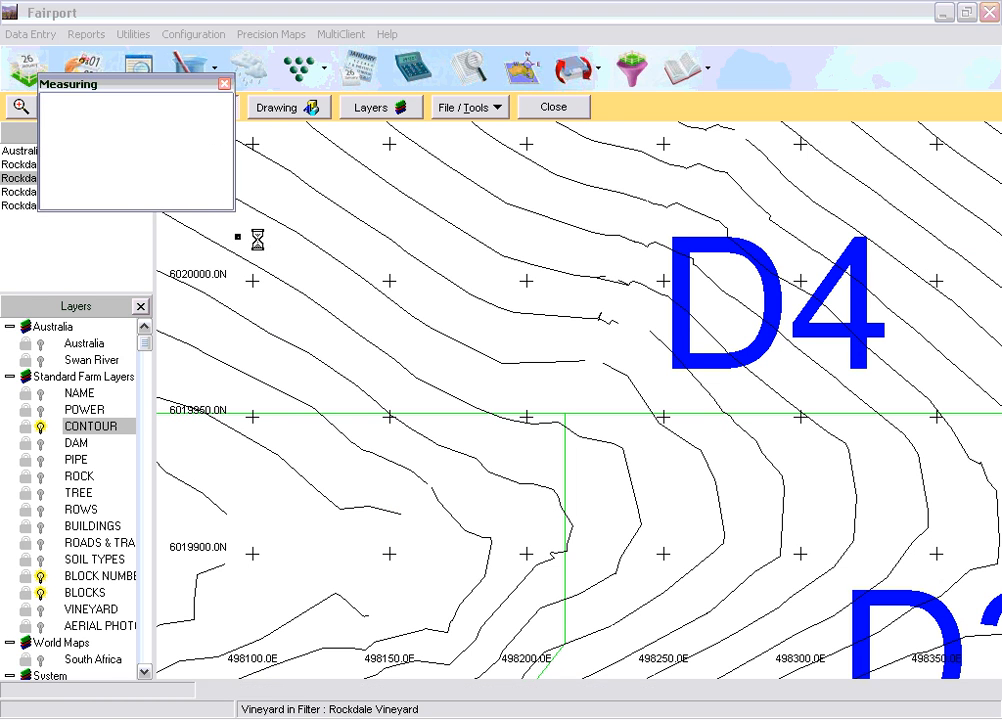
left_click(605, 218)
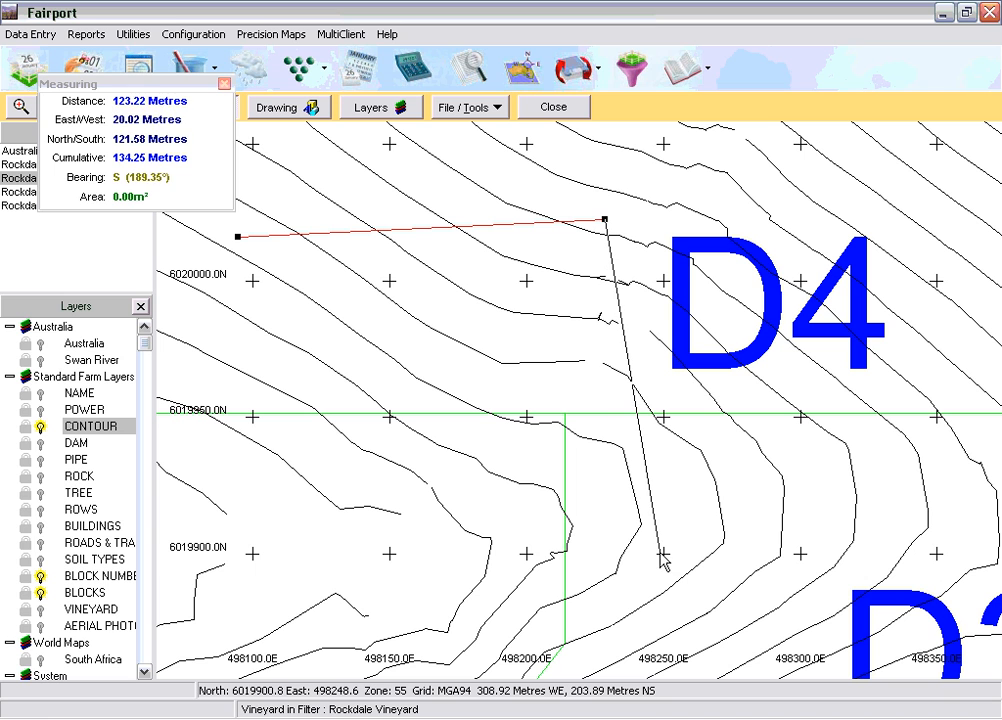
left_click(660, 550)
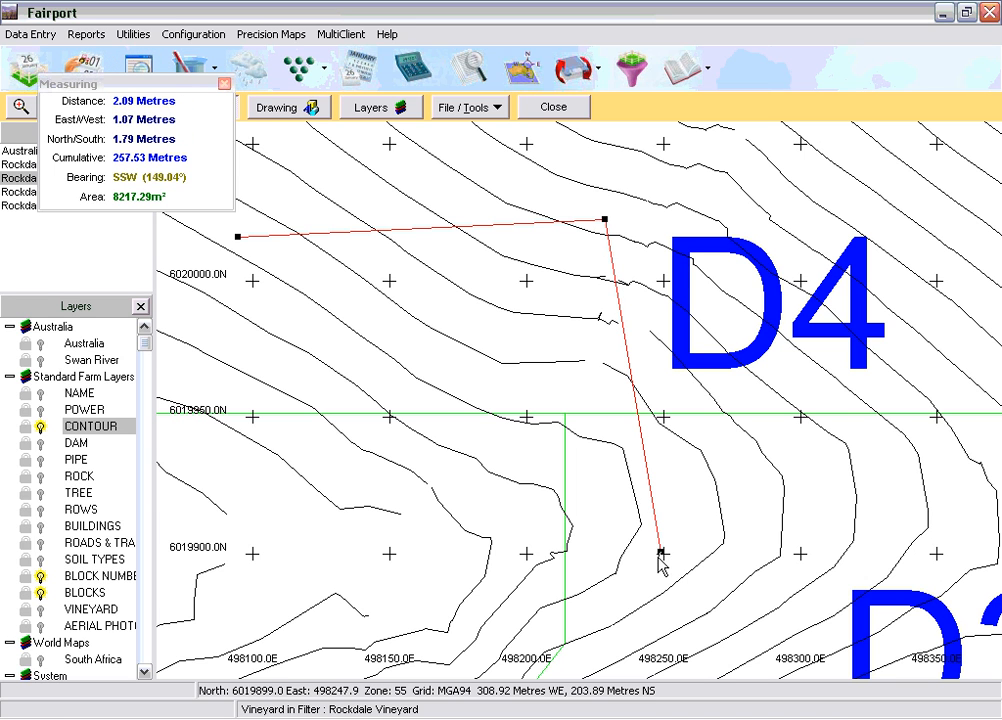
right_click(657, 553)
left_click(224, 84)
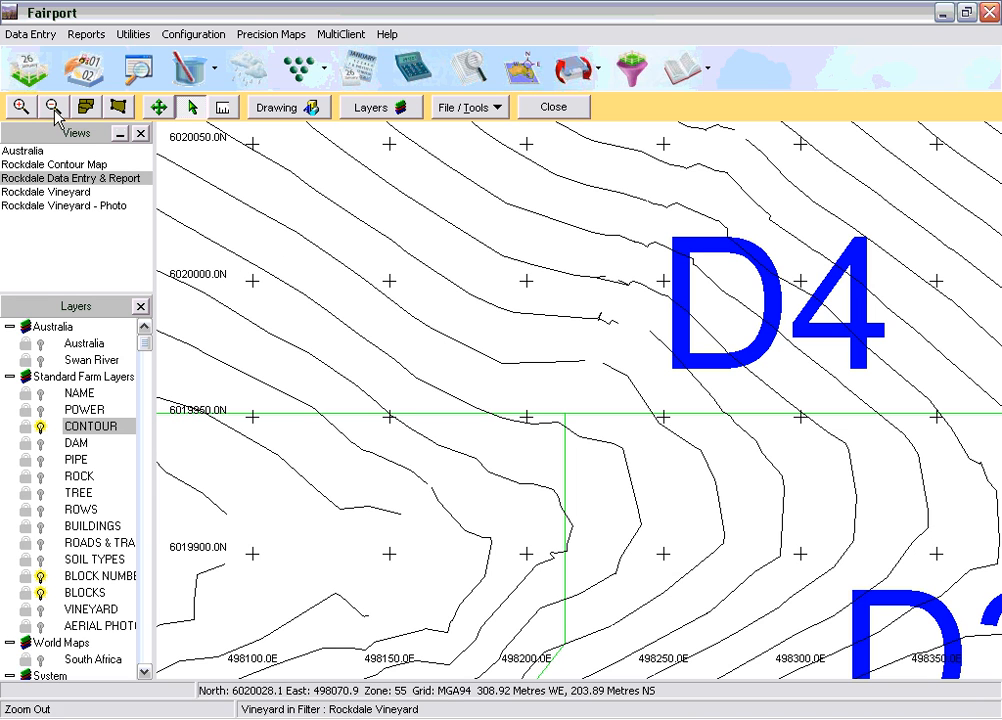
double_click(50, 181)
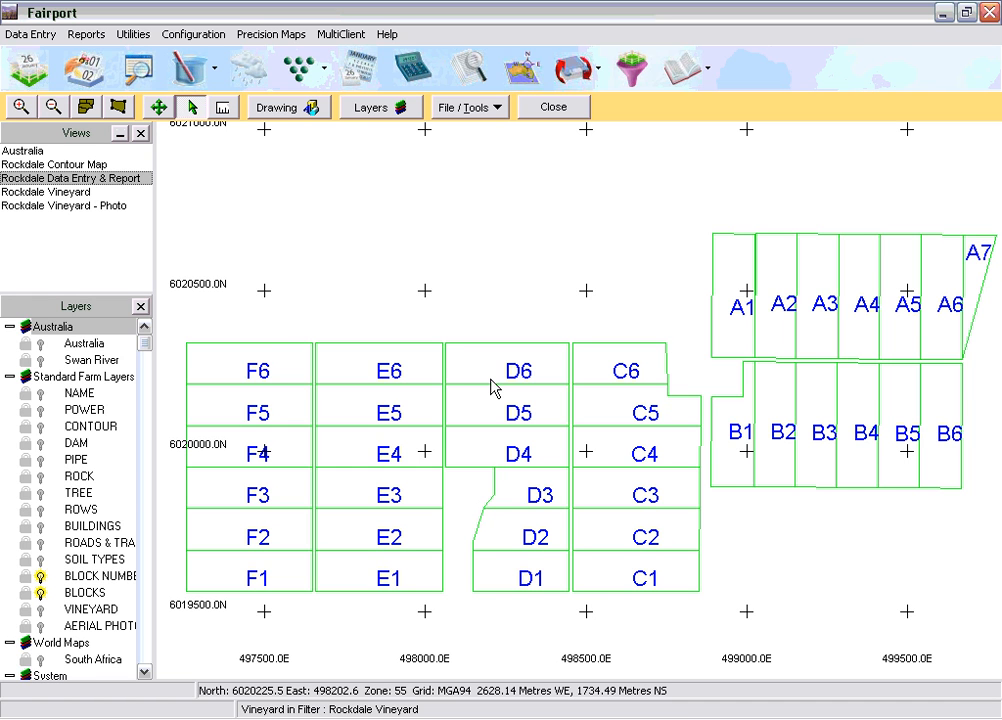
Overlay the Australia layer on the vineyard map and view the whole country outline.
left_click(53, 106)
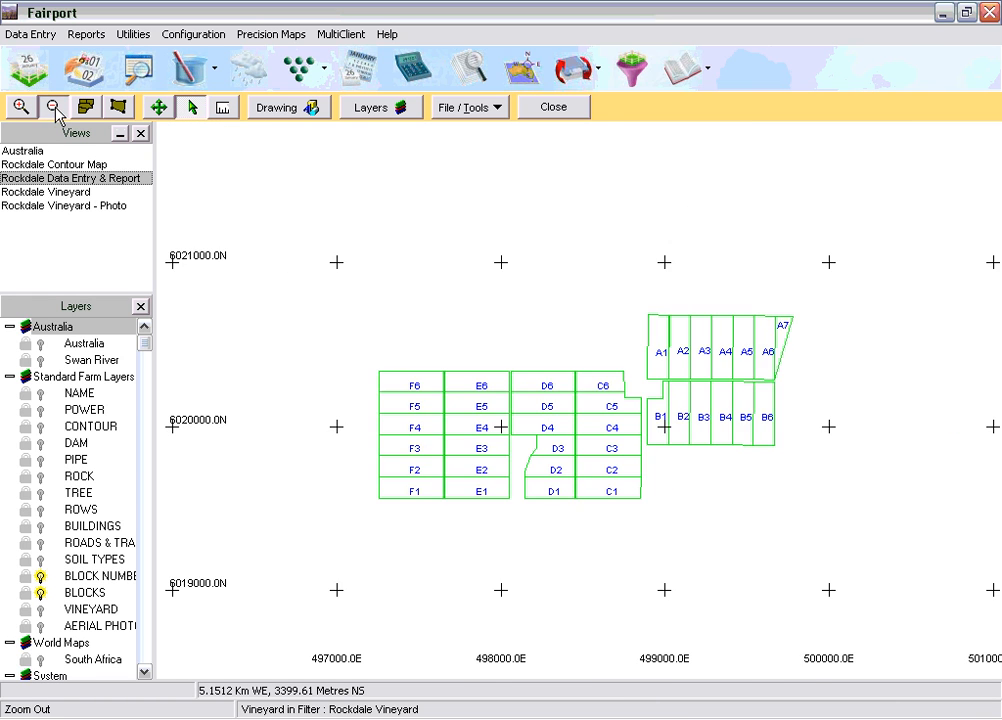
left_click(53, 106)
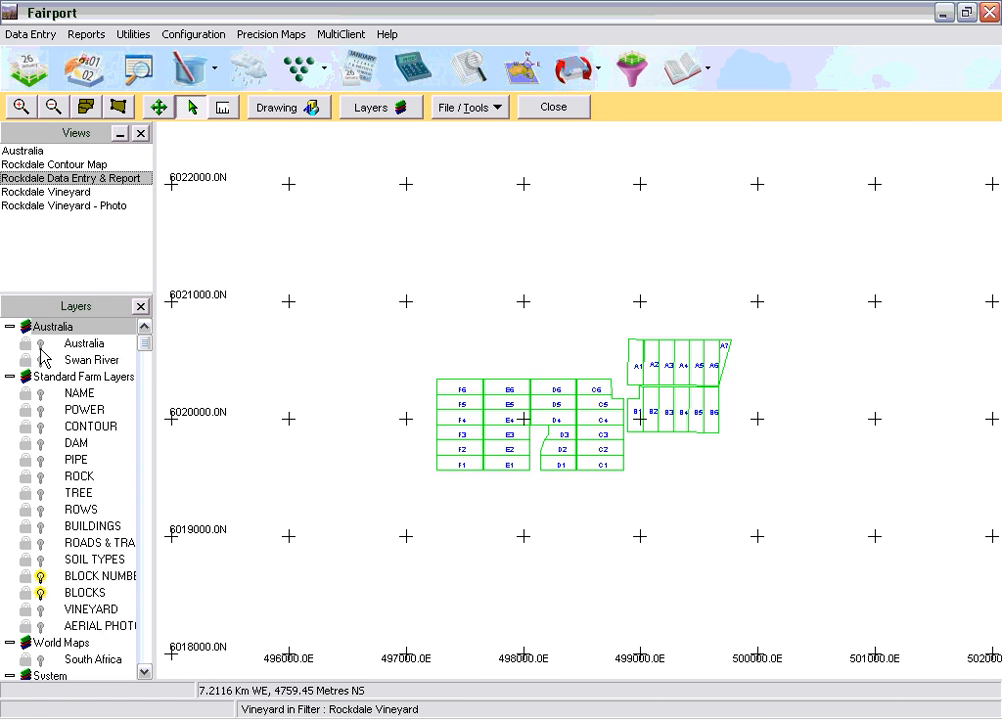
left_click(40, 344)
left_click(53, 106)
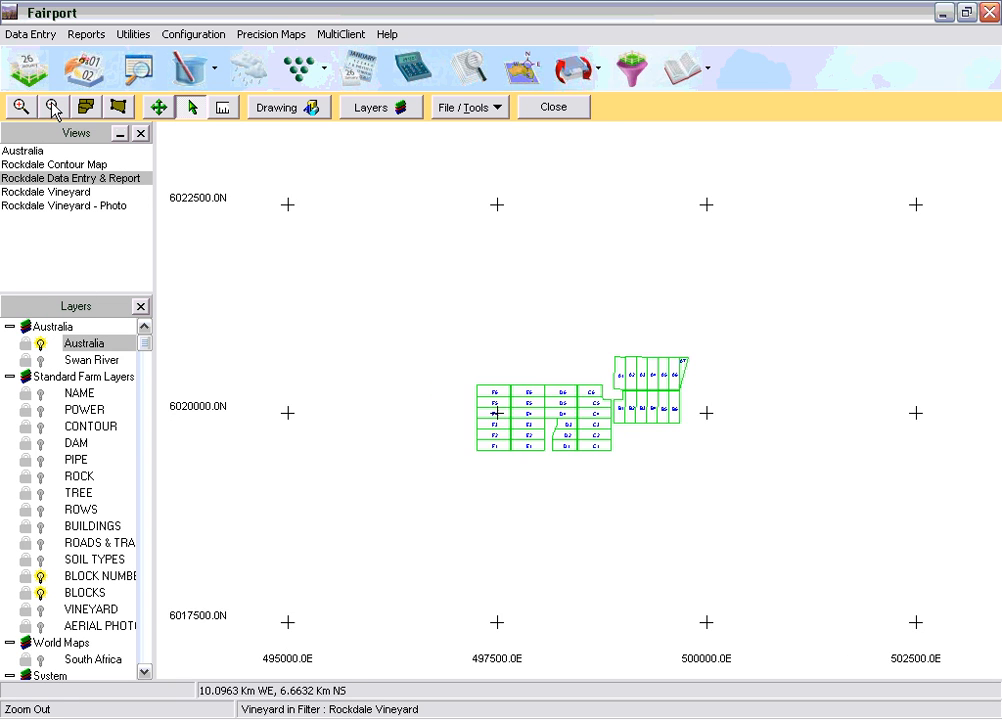
left_click(53, 106)
left_click(53, 106)
left_click(53, 106)
left_click(53, 106)
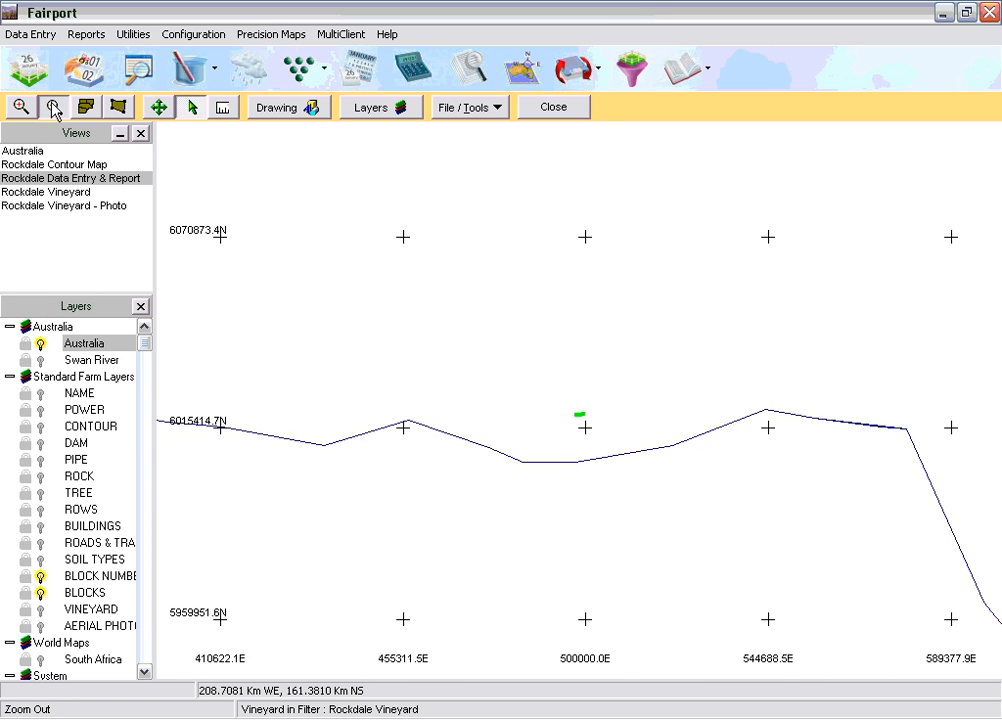
left_click(53, 106)
left_click(53, 106)
left_click(53, 106)
left_click(53, 106)
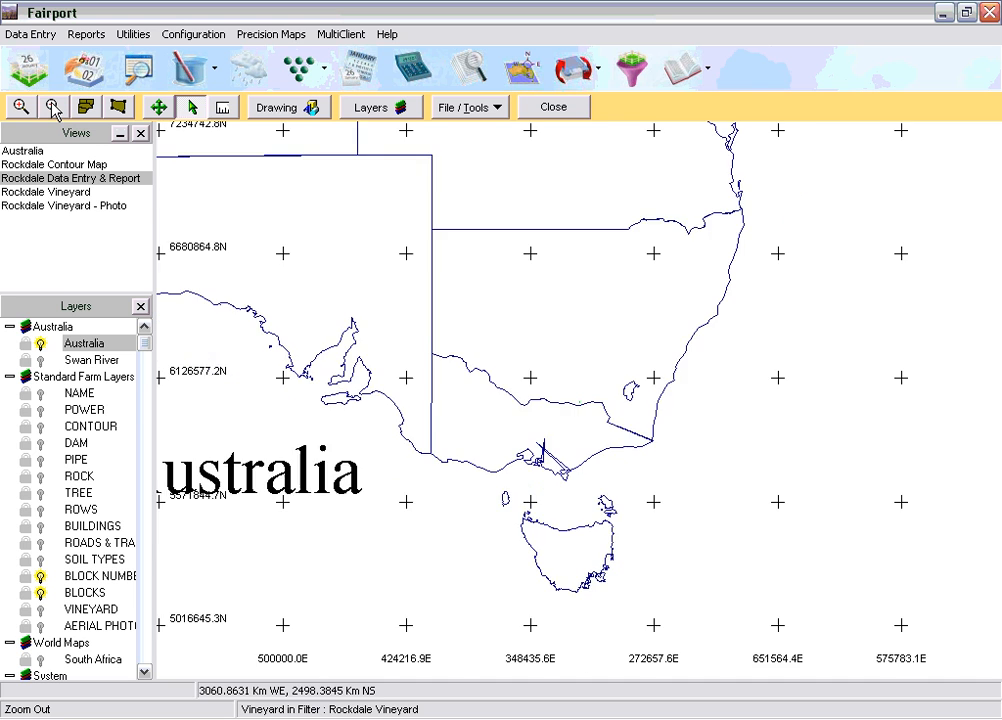
left_click(53, 106)
left_click(53, 106)
left_click(53, 106)
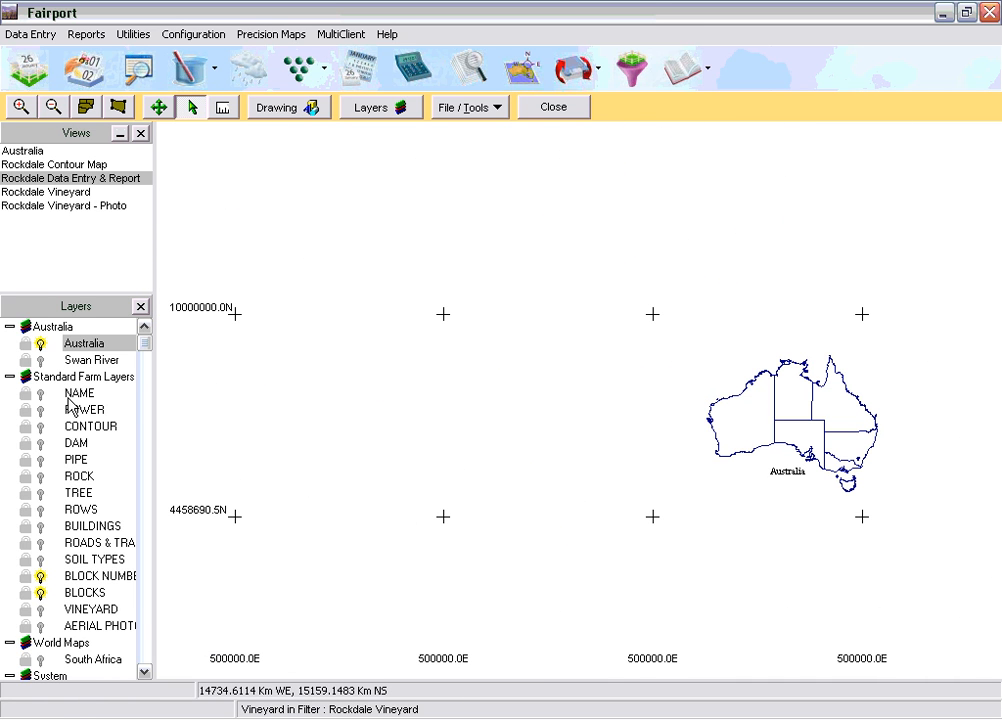
Add the South Africa layer to the map, and return to the Rockdale Vineyard view before closing the map.
left_click(41, 659)
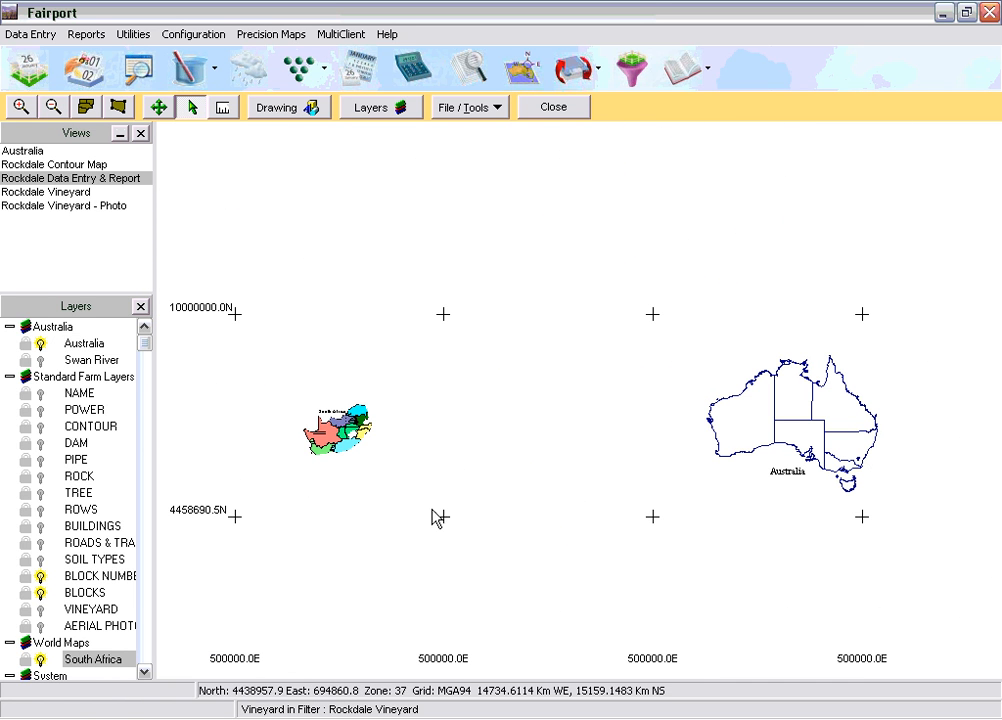
left_click(36, 191)
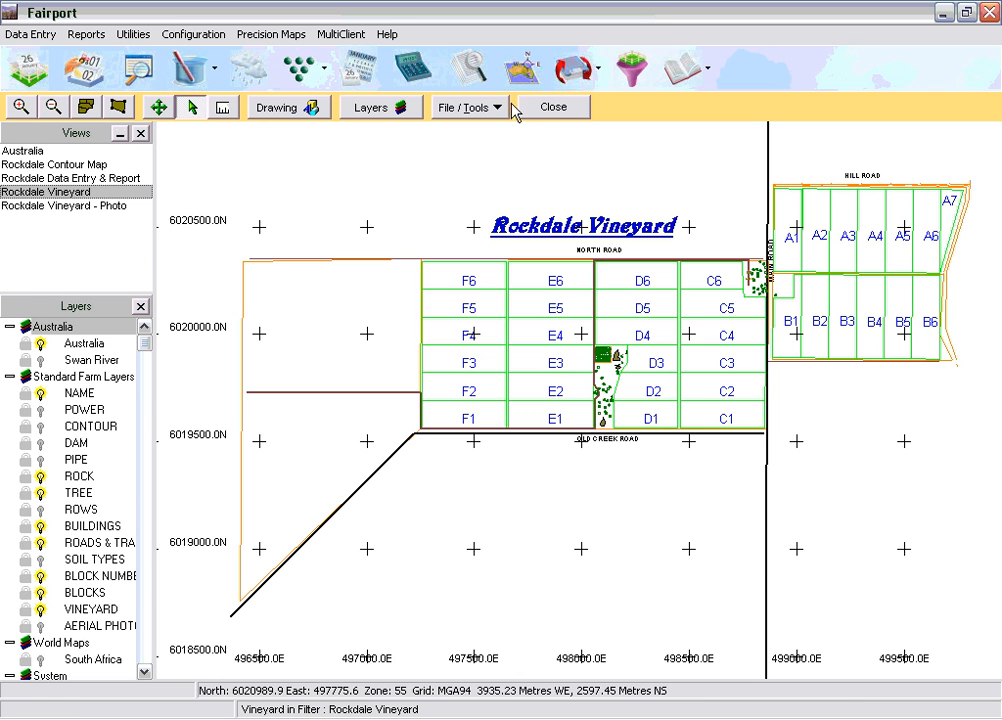
left_click(555, 110)
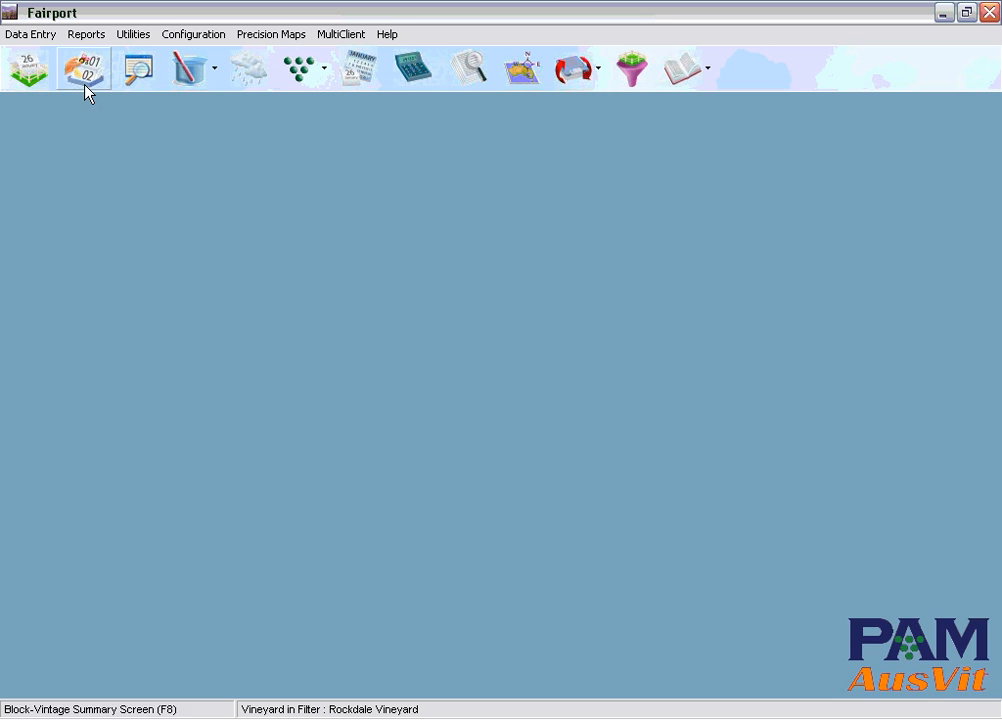
Open the map reports and generate the Cropped Areas Map for all crops.
left_click(86, 36)
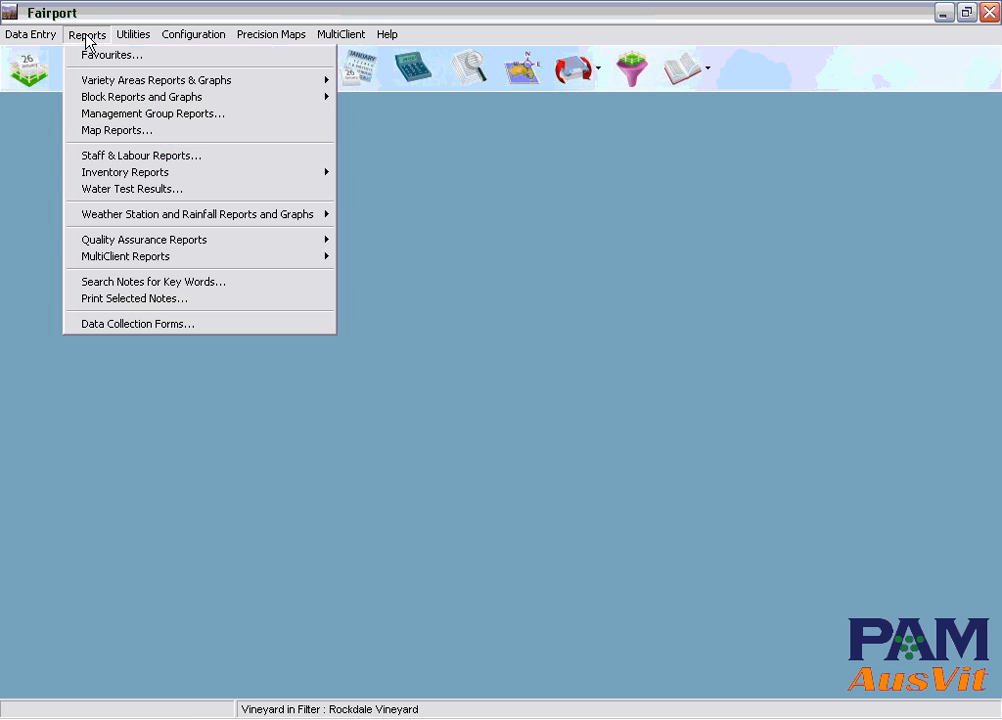
left_click(101, 131)
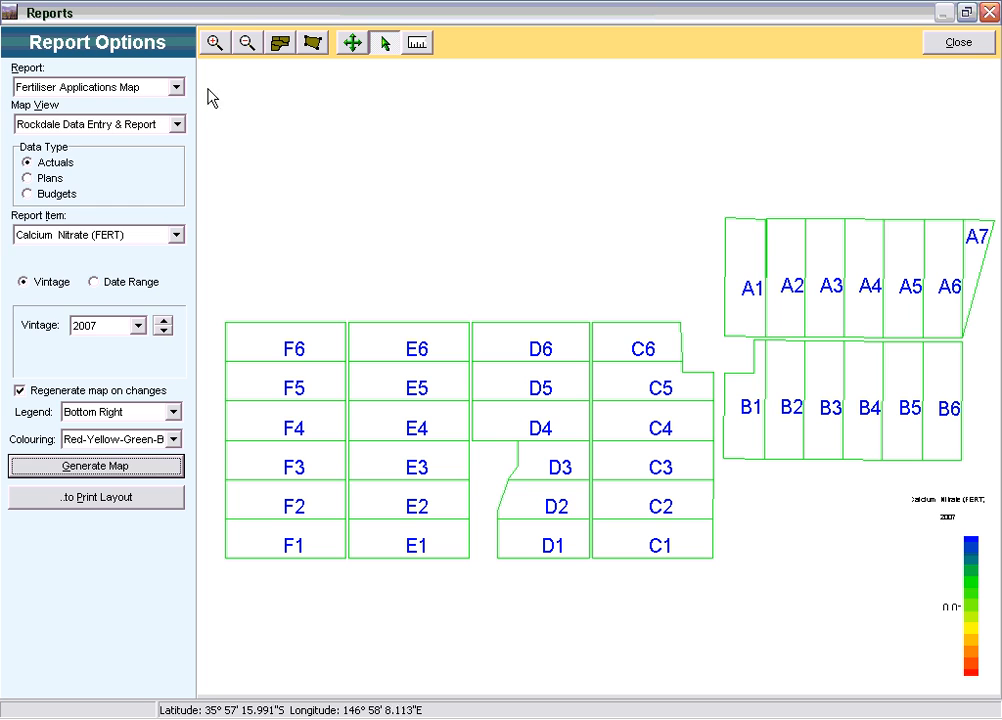
left_click(177, 88)
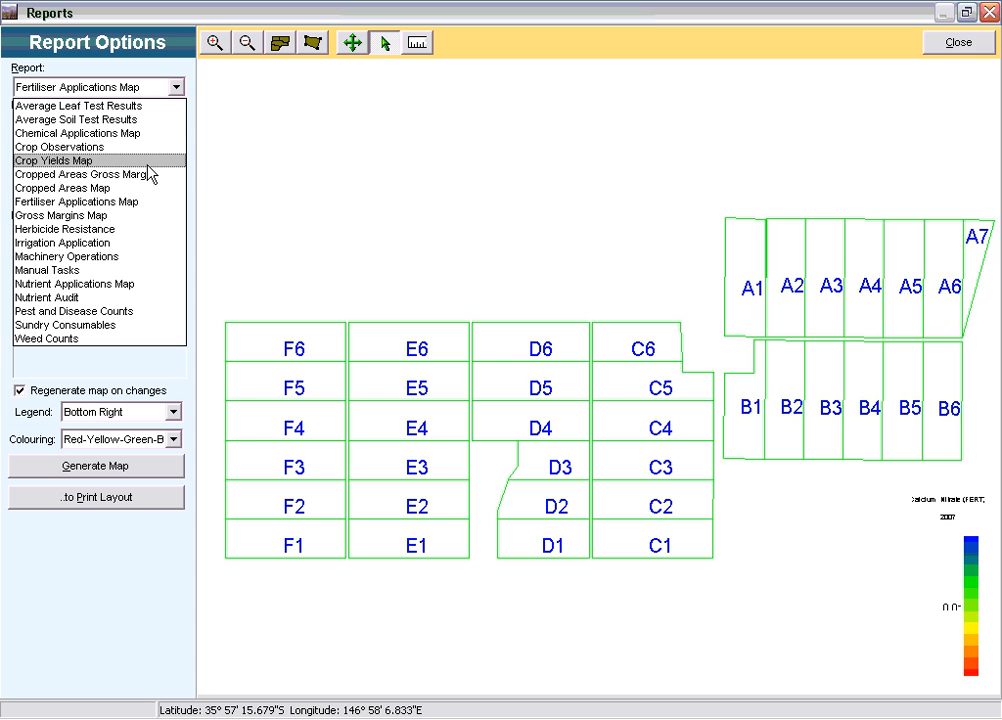
left_click(133, 188)
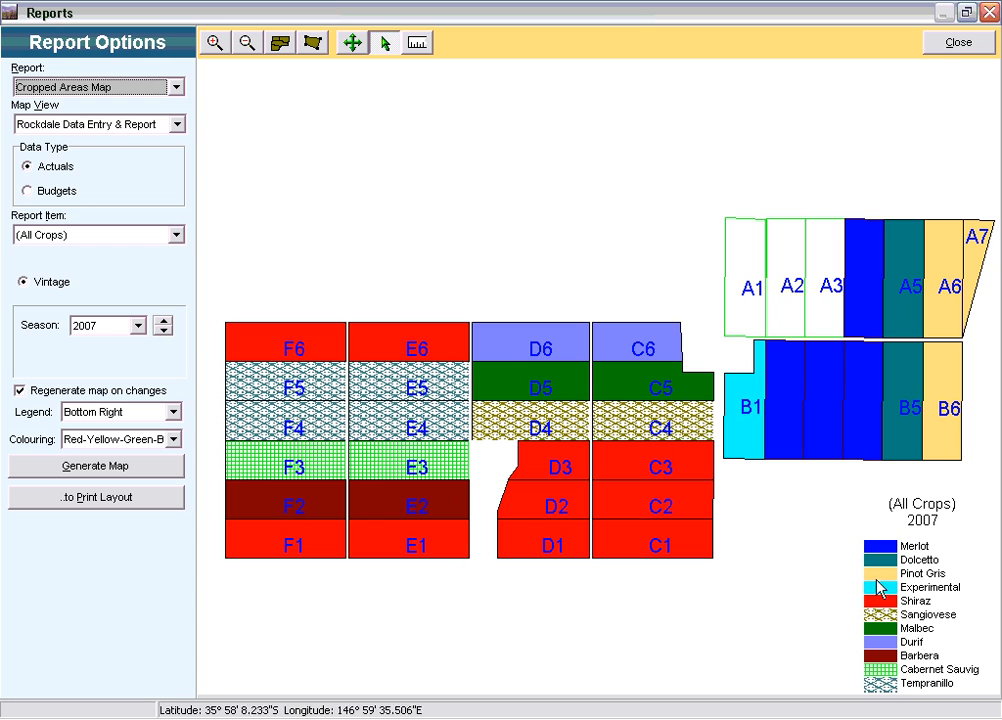
Set the cropped areas map to season 2004 and report on all crops and varieties.
left_click(163, 332)
left_click(163, 332)
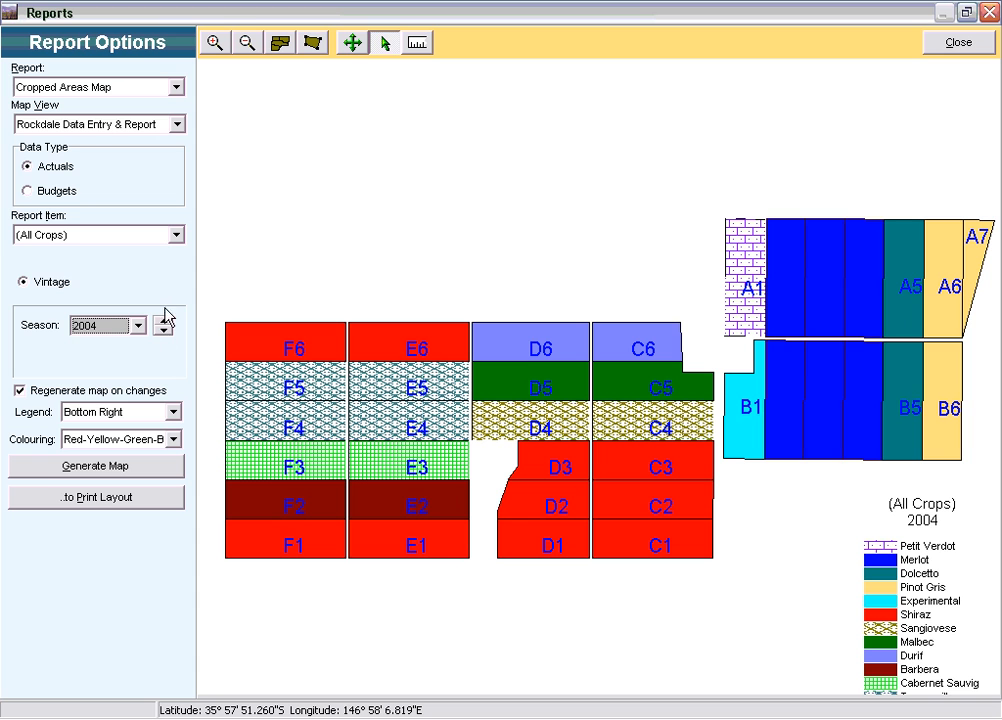
left_click(176, 235)
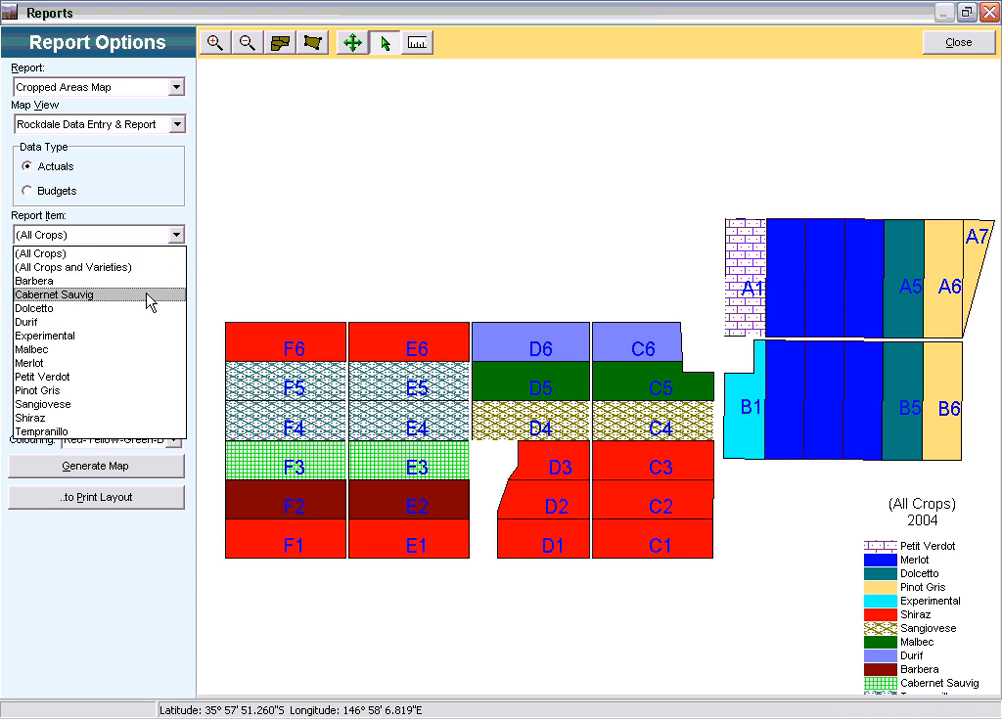
left_click(148, 266)
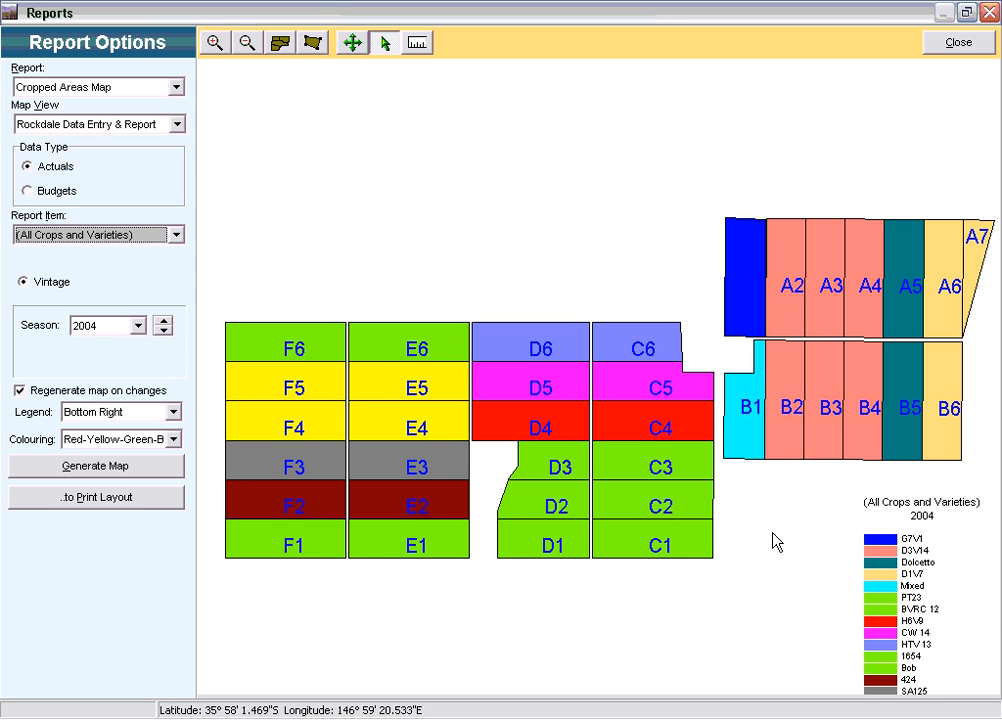
Generate the Cropped Areas Gross Margin map and compare seasons 2004 to 2007, returning to 2005.
left_click(178, 88)
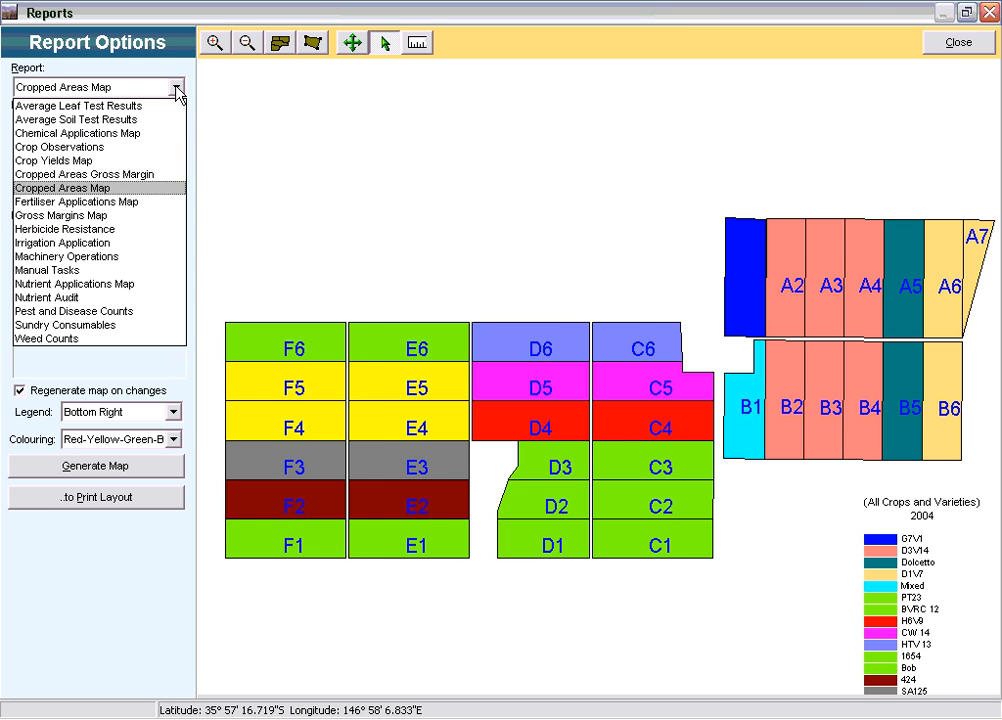
left_click(158, 175)
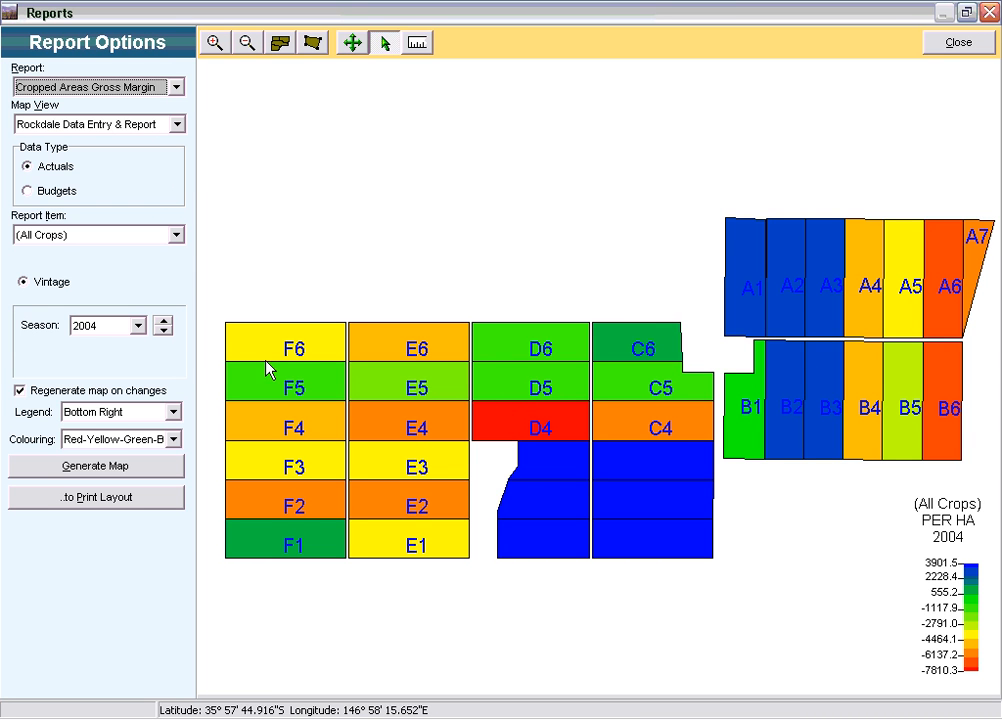
left_click(166, 321)
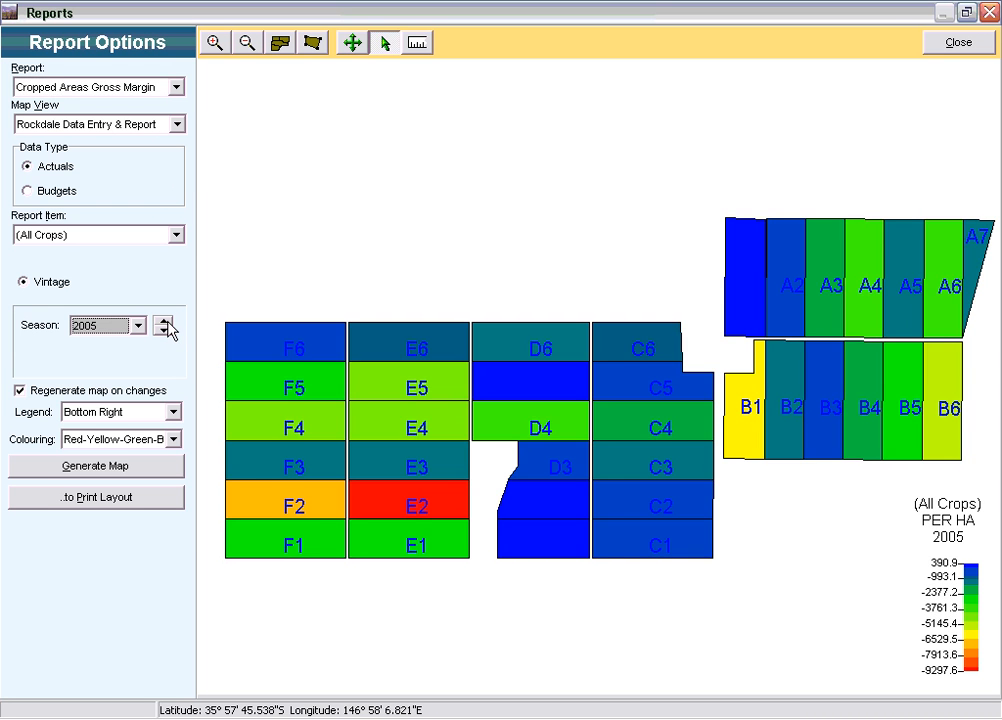
left_click(166, 321)
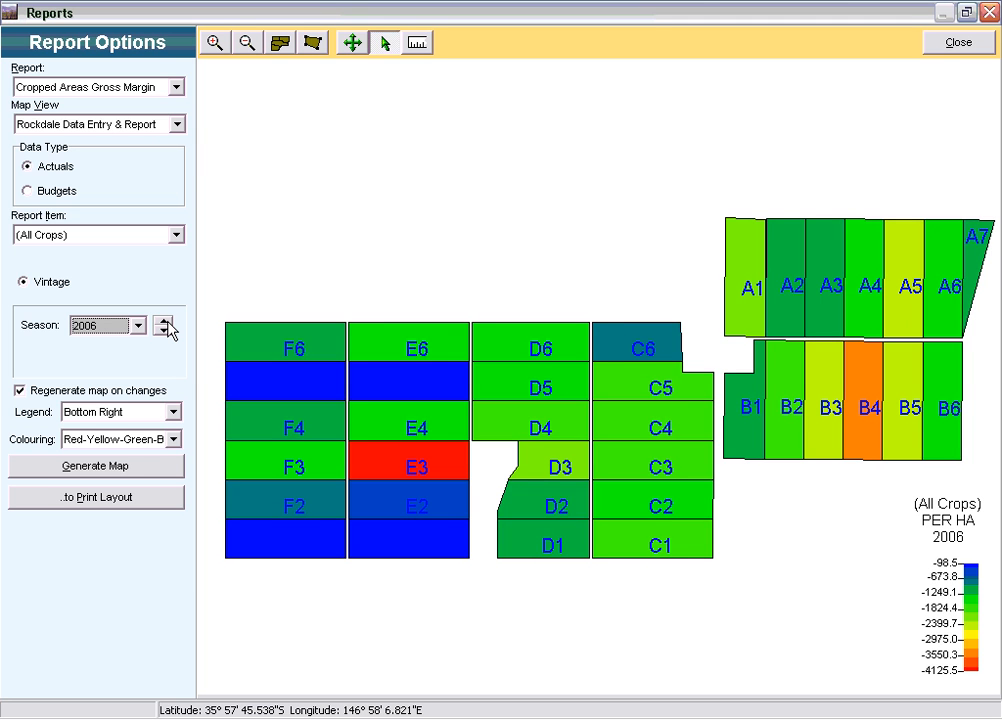
left_click(166, 321)
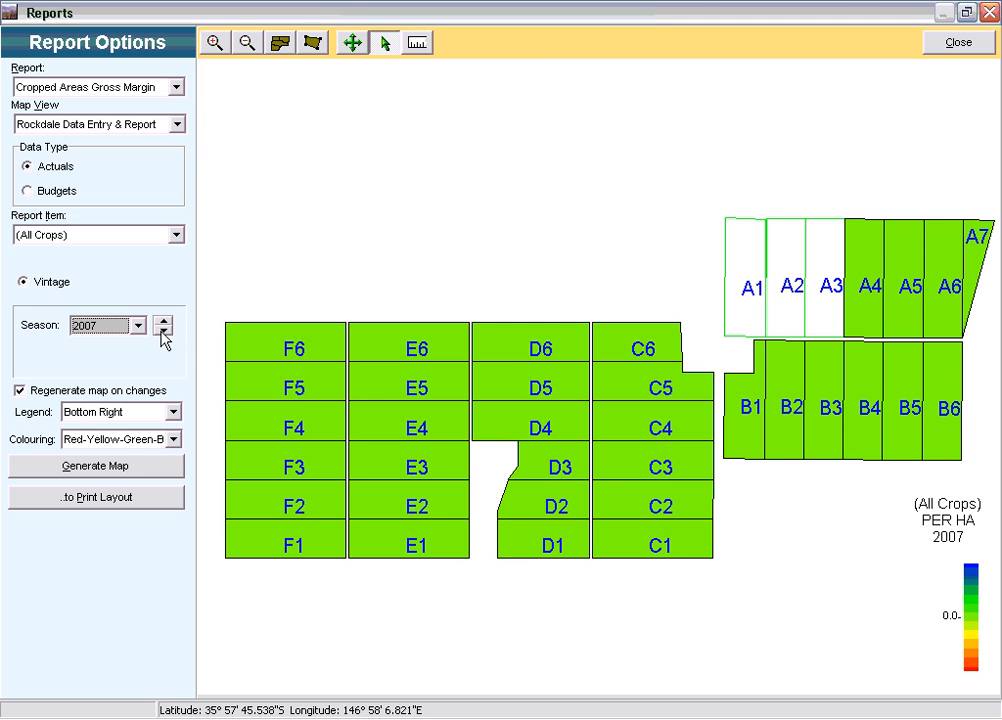
left_click(164, 333)
left_click(164, 333)
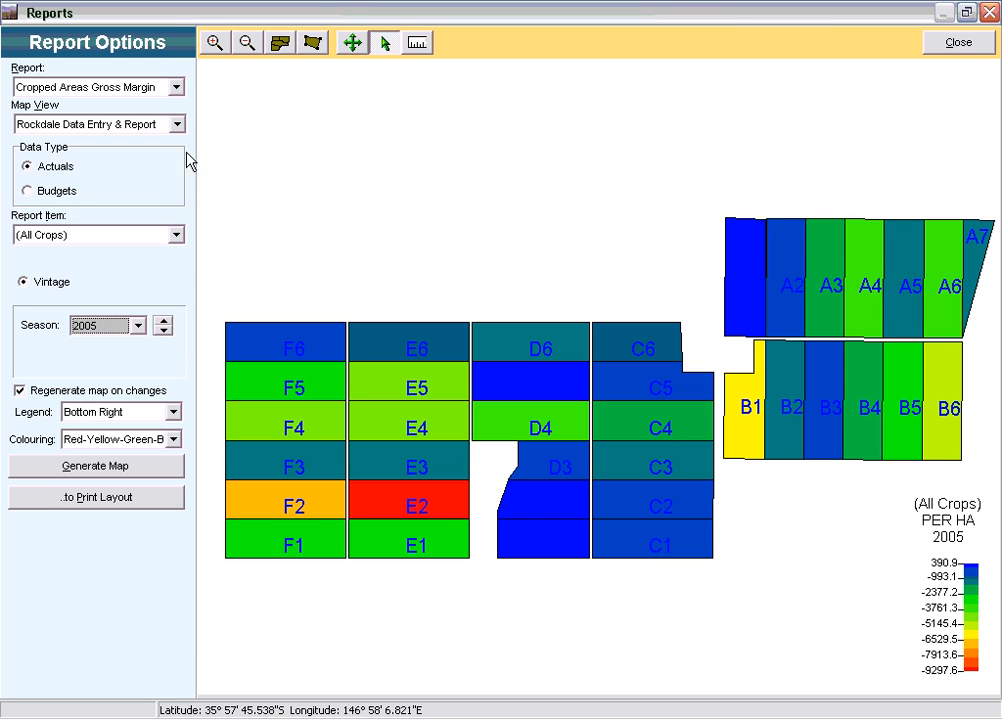
Generate the Herbicide Resistance map for F Group from vintage 2000 to 2005, and close the map reports.
left_click(177, 89)
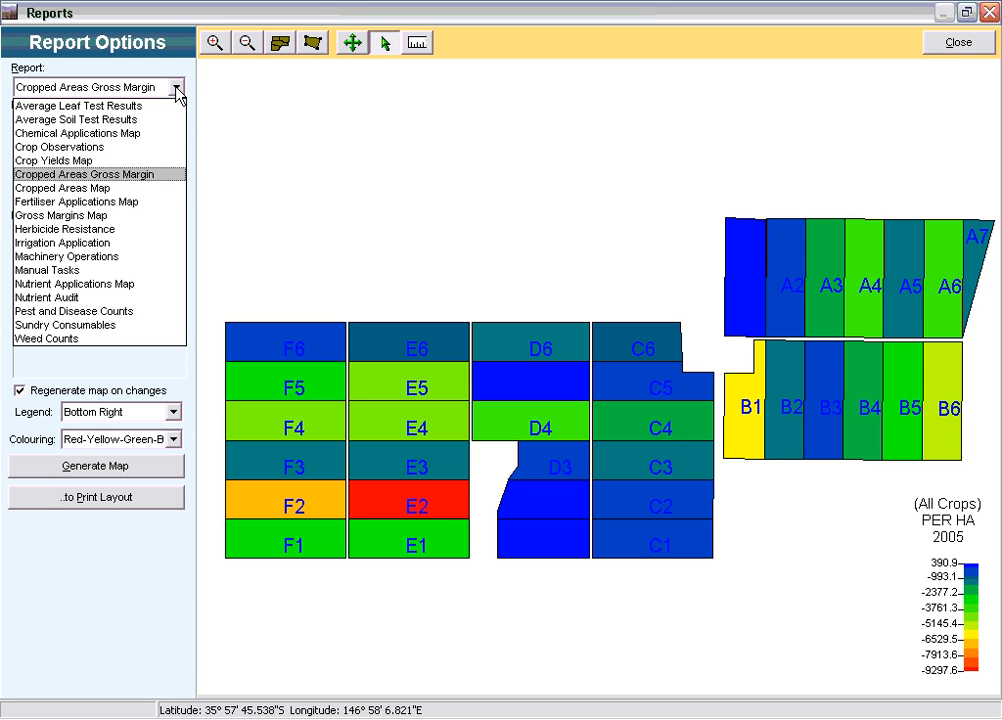
left_click(145, 217)
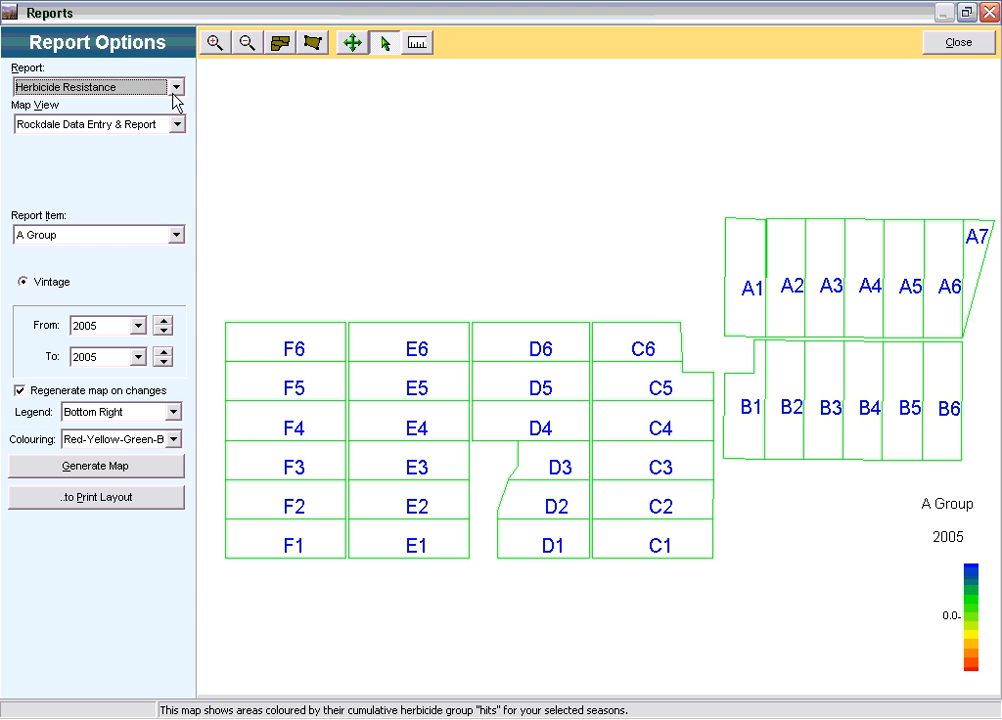
left_click(177, 235)
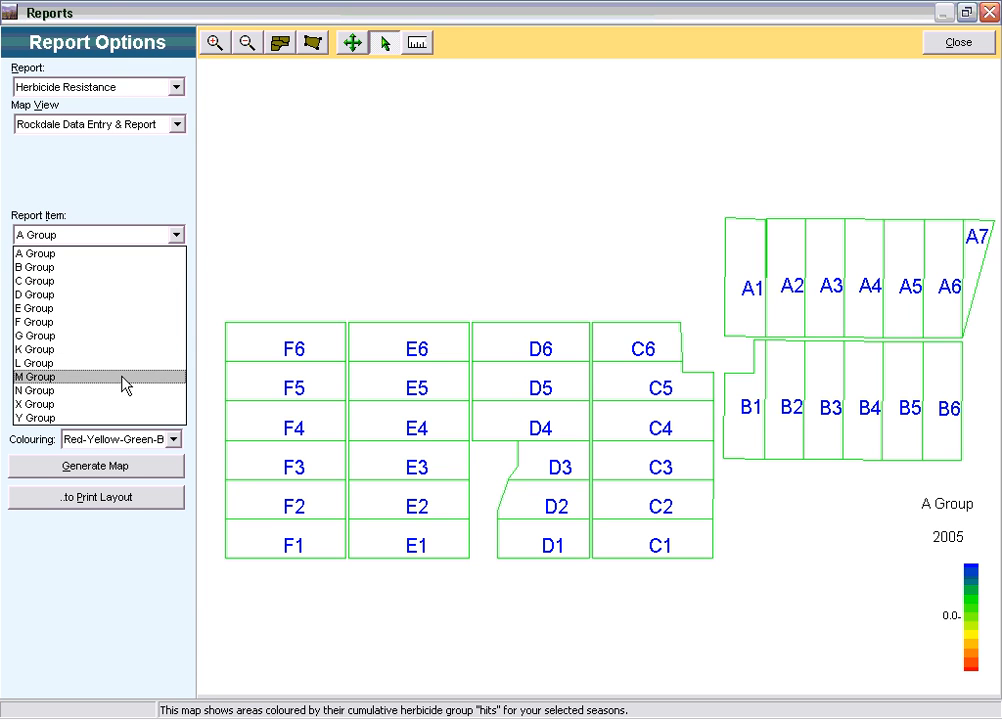
left_click(124, 322)
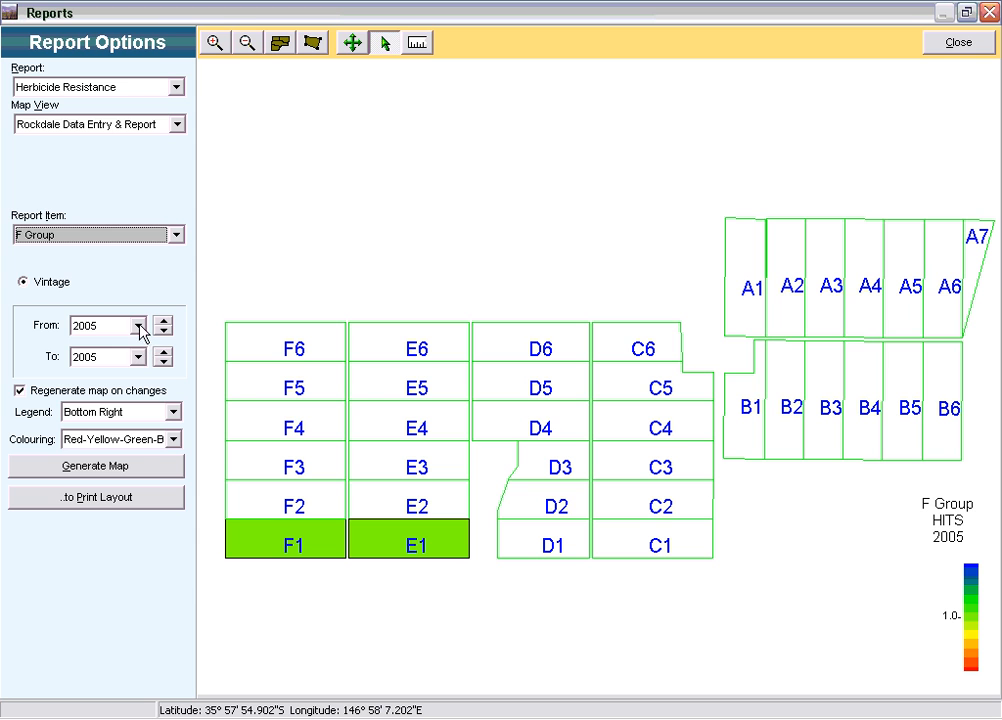
left_click(141, 327)
left_click(112, 428)
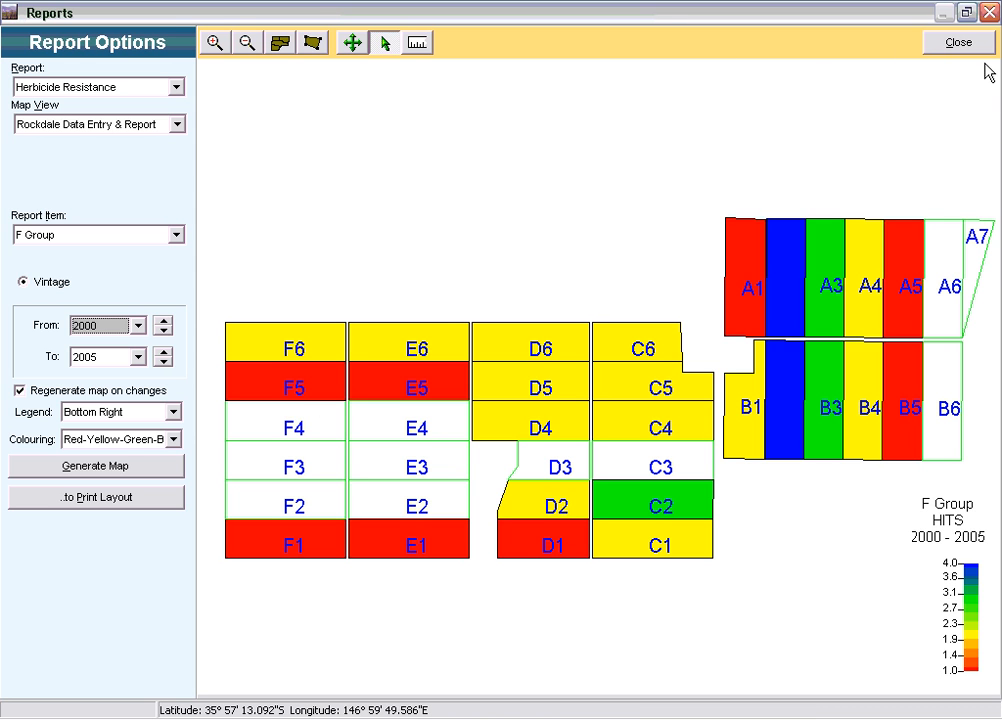
left_click(957, 44)
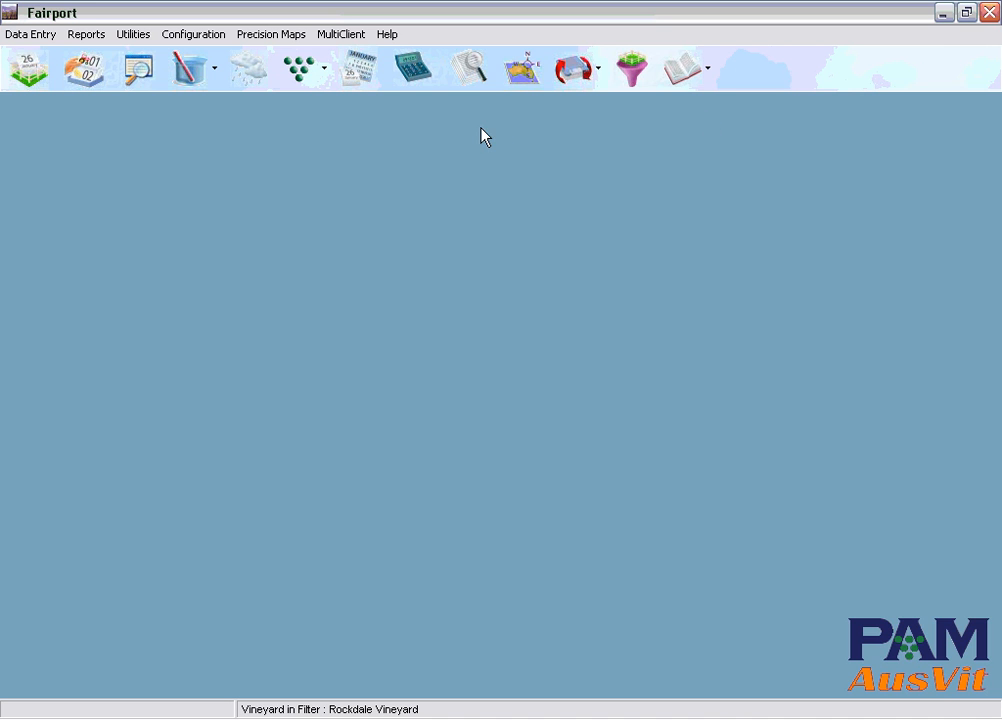
Open the variety gross margin reports and choose the Variety Income and Expenditure report ranked by Net $ / Ha for vintages 2003 to 2005.
left_click(84, 38)
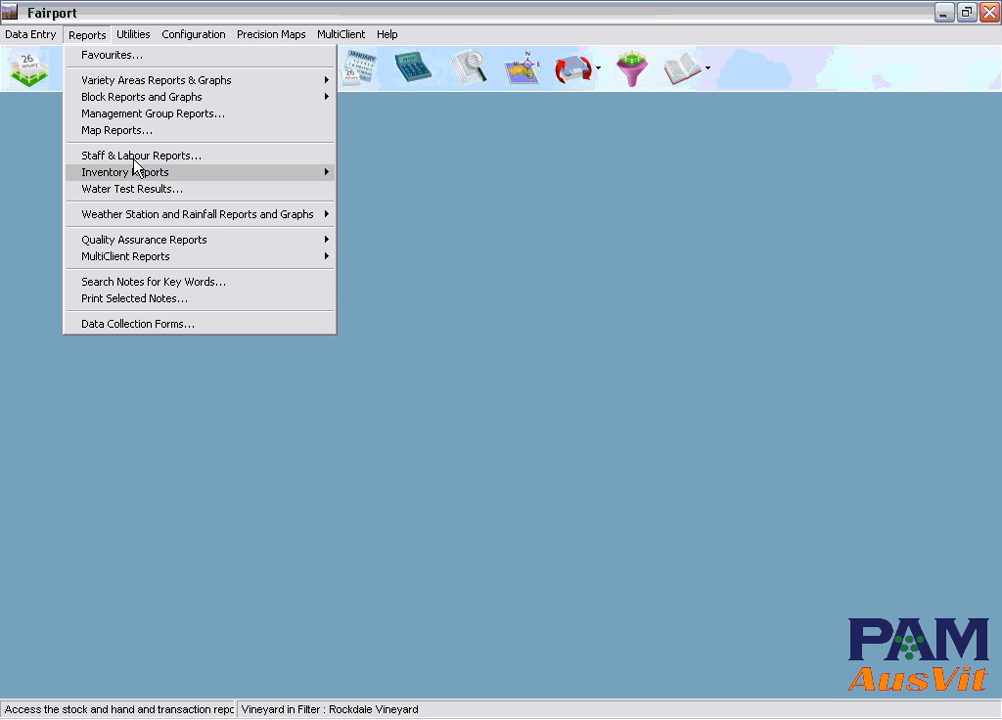
mouse_move(138, 97)
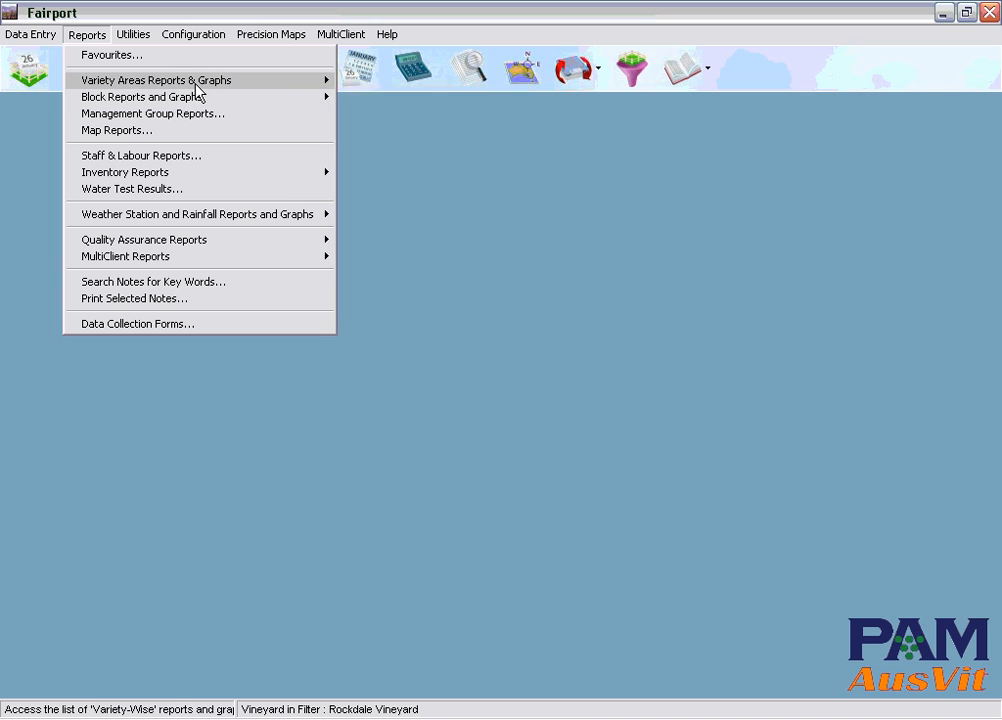
mouse_move(210, 90)
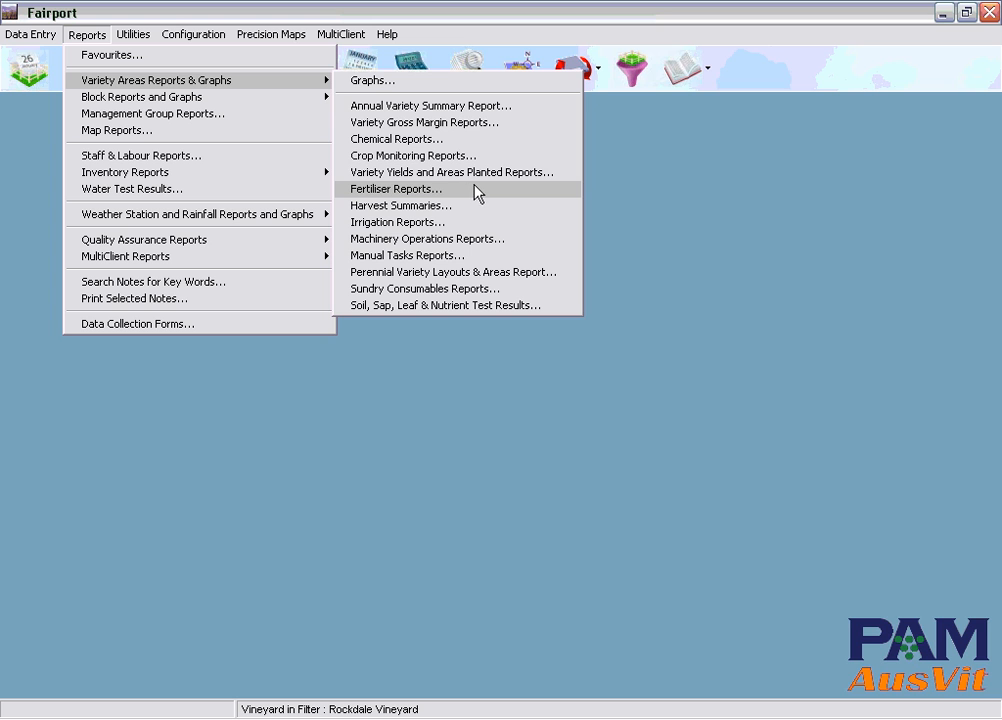
left_click(475, 124)
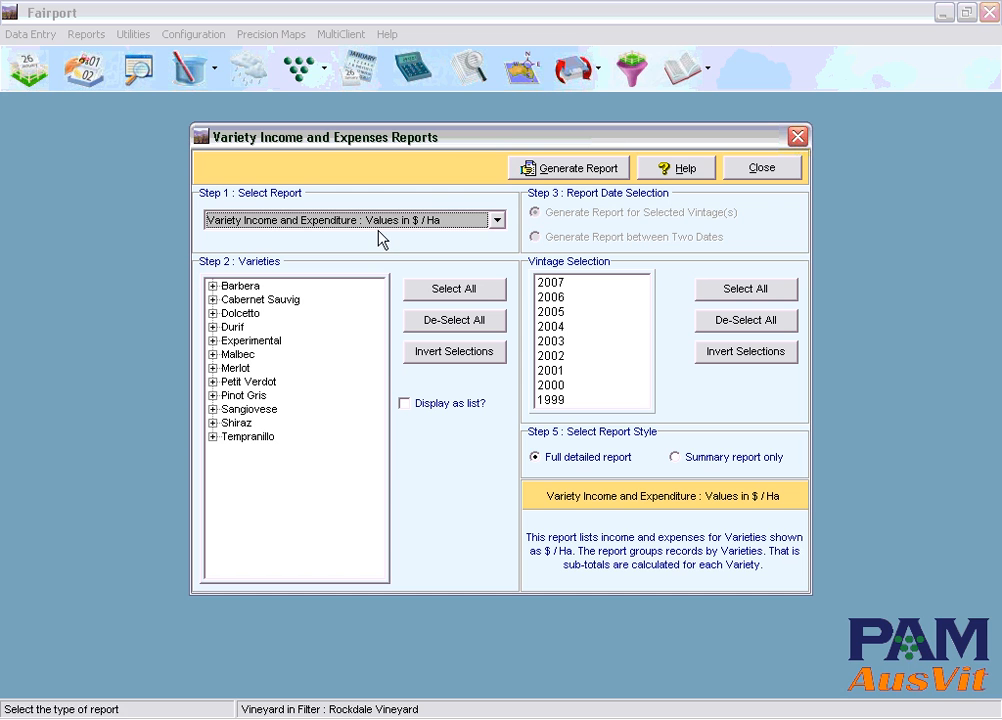
left_click(498, 220)
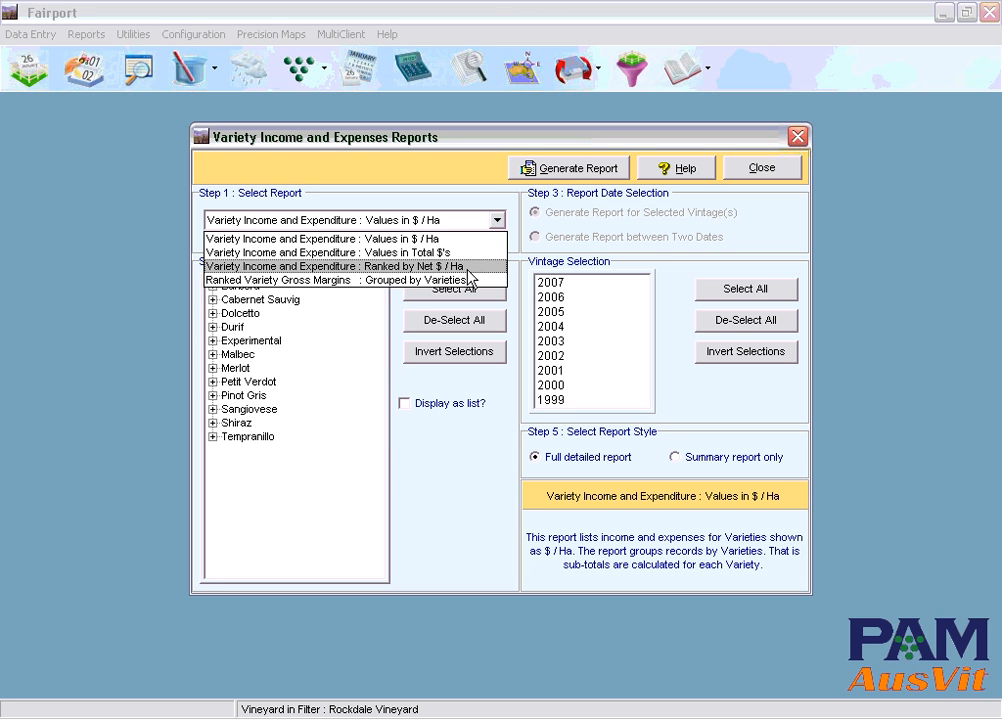
left_click(470, 268)
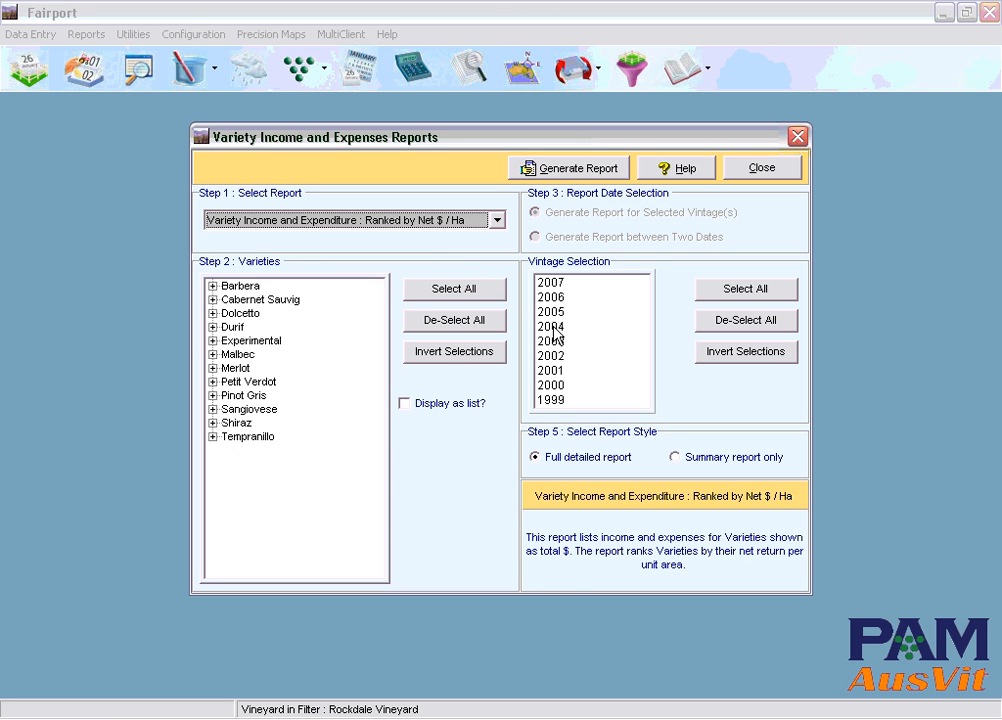
left_click_drag(553, 312, 547, 341)
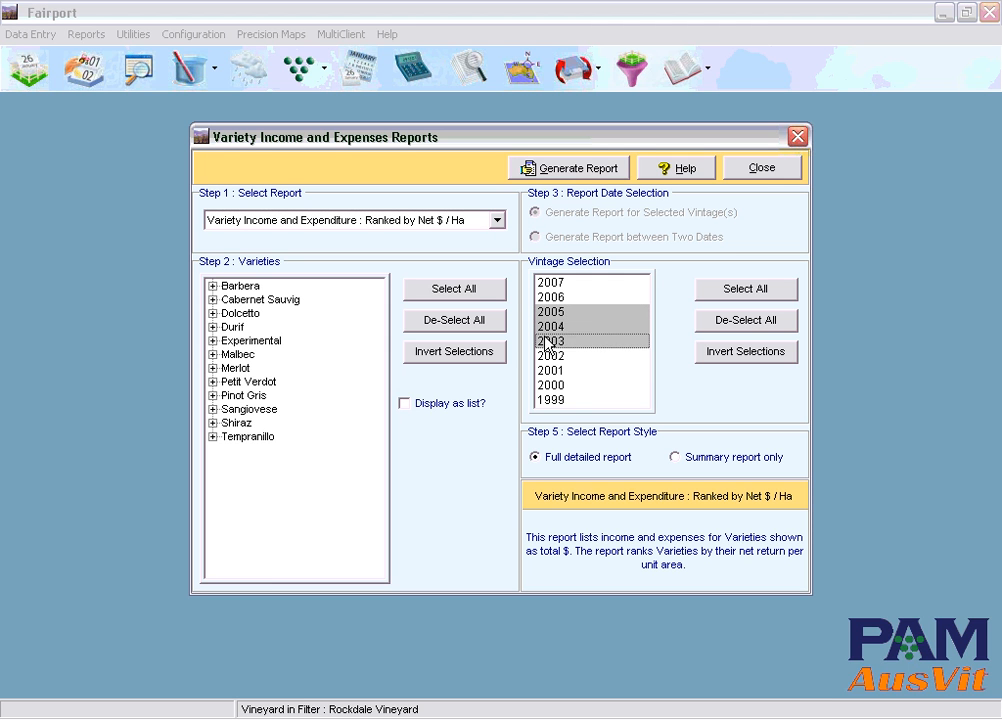
Generate the Variety Income and Expenditure report for the selected vintages, and close the report and its dialog.
left_click(566, 168)
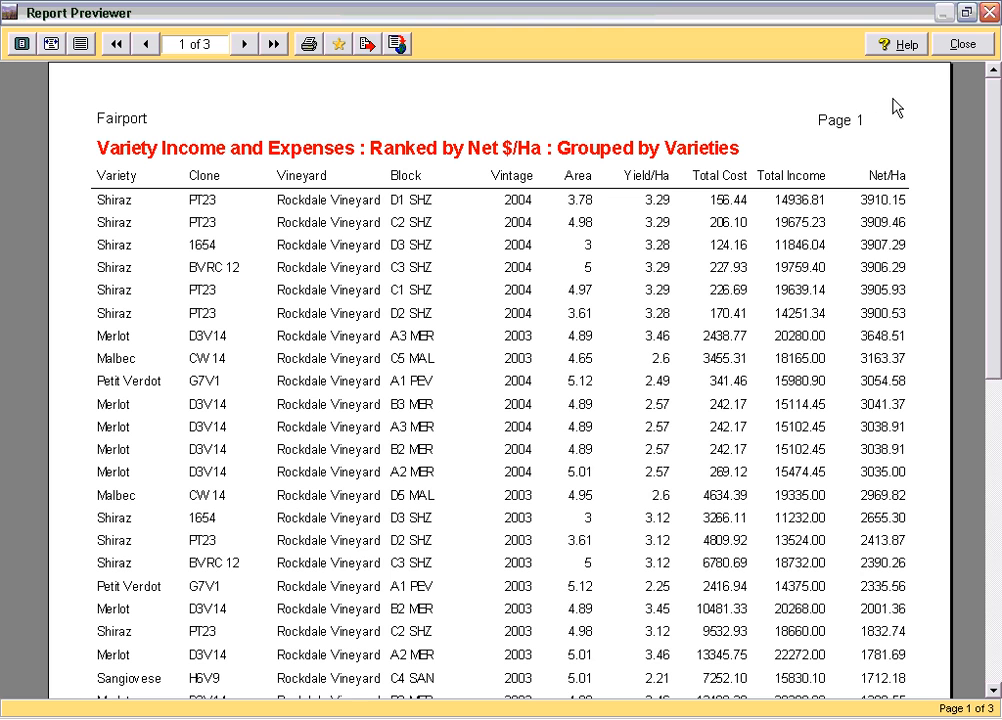
left_click(963, 44)
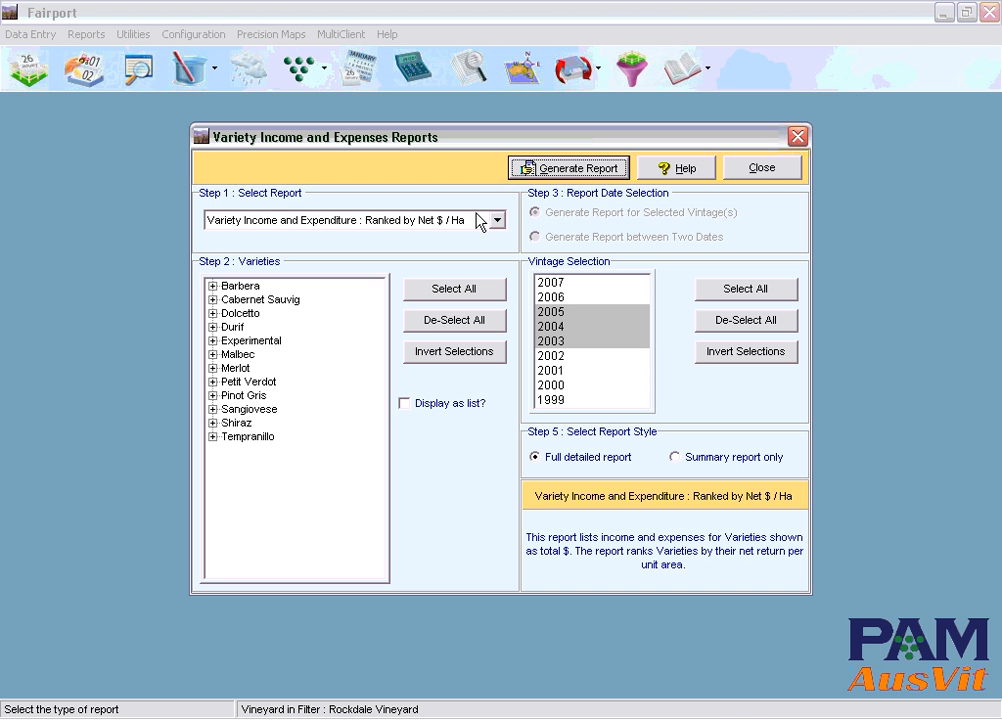
left_click(762, 170)
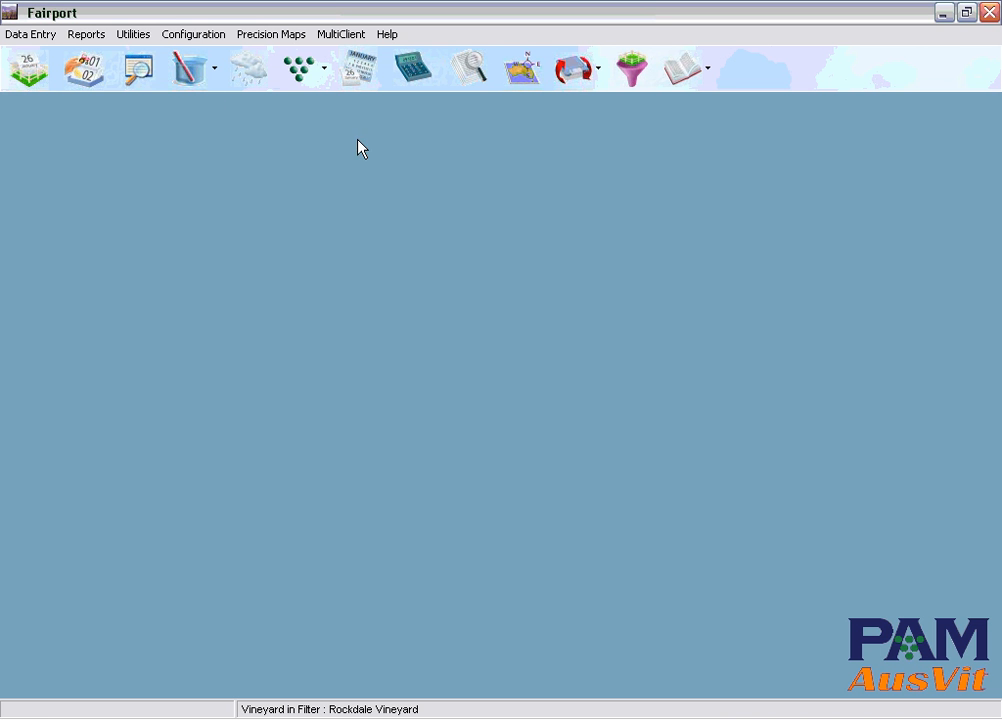
Generate the Chemical Spray Diary QA Report for block A2 MER in Rockdale Vineyard for vintage 2004.
left_click(87, 34)
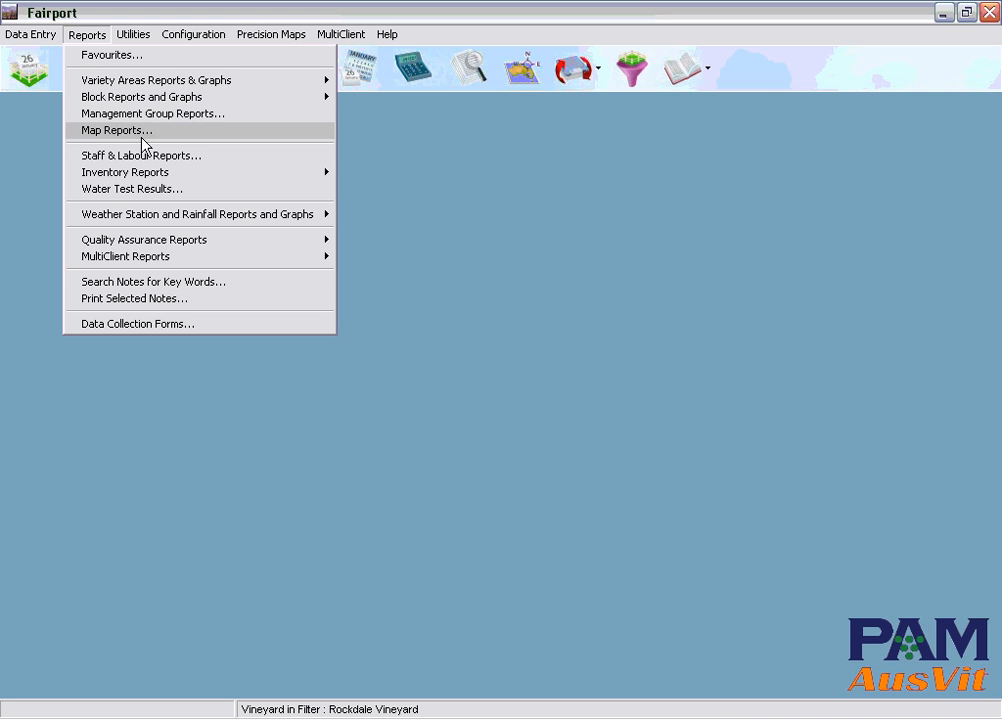
mouse_move(180, 244)
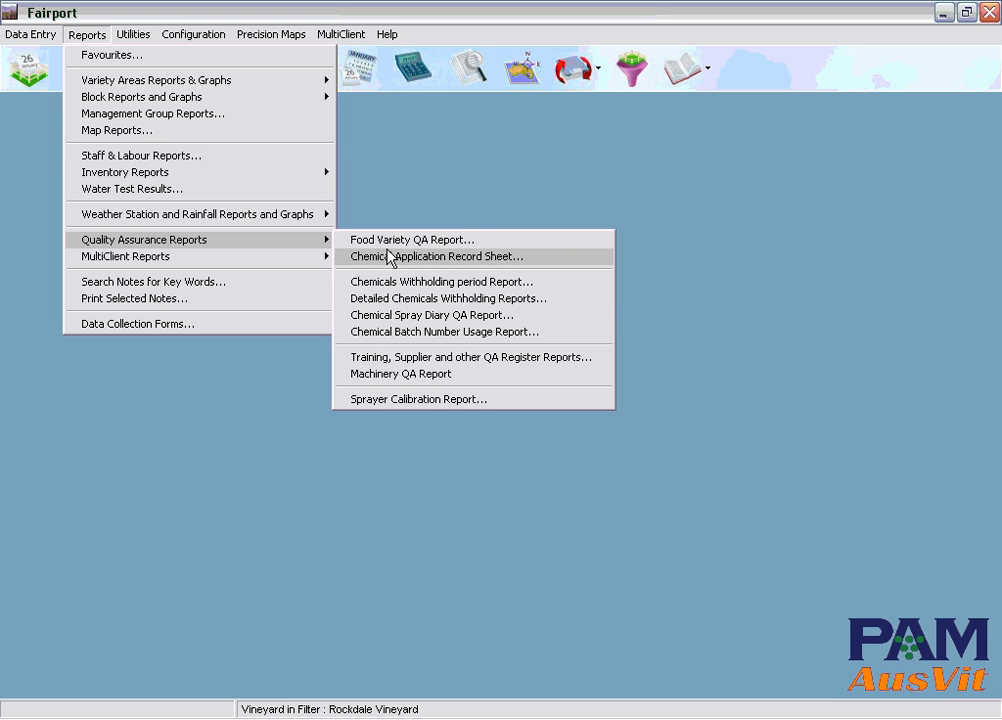
left_click(414, 316)
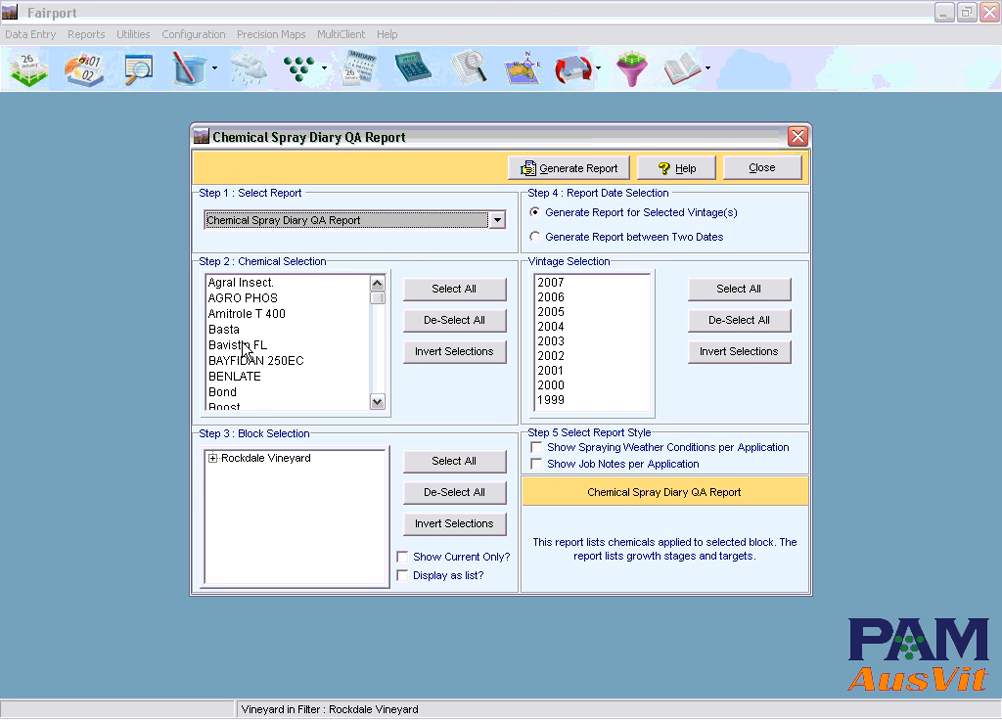
left_click(212, 458)
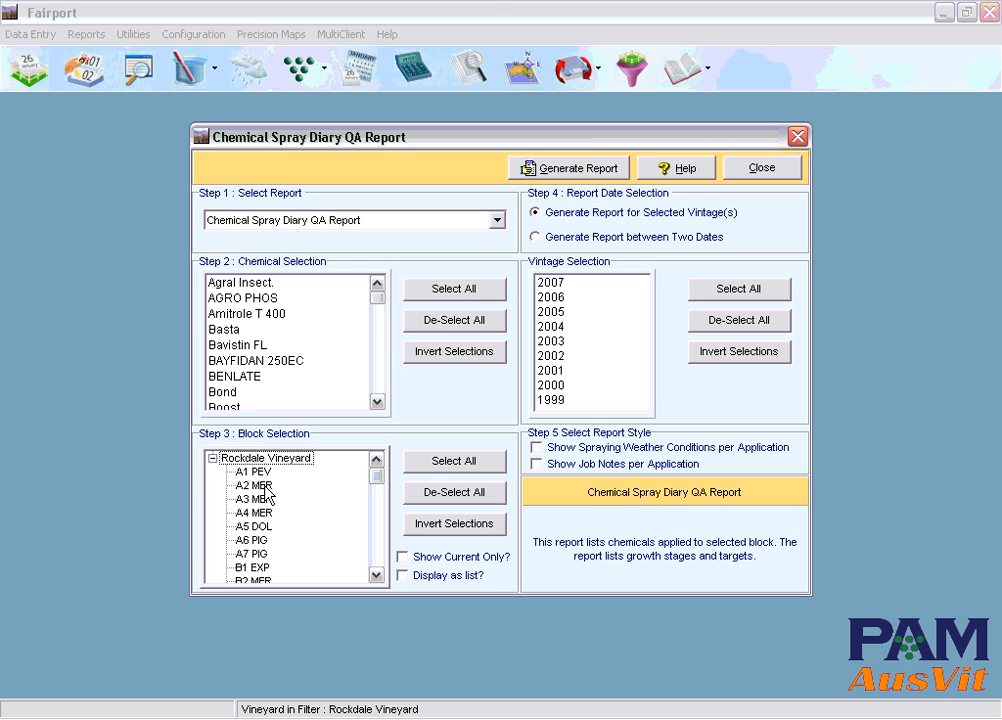
left_click(252, 487)
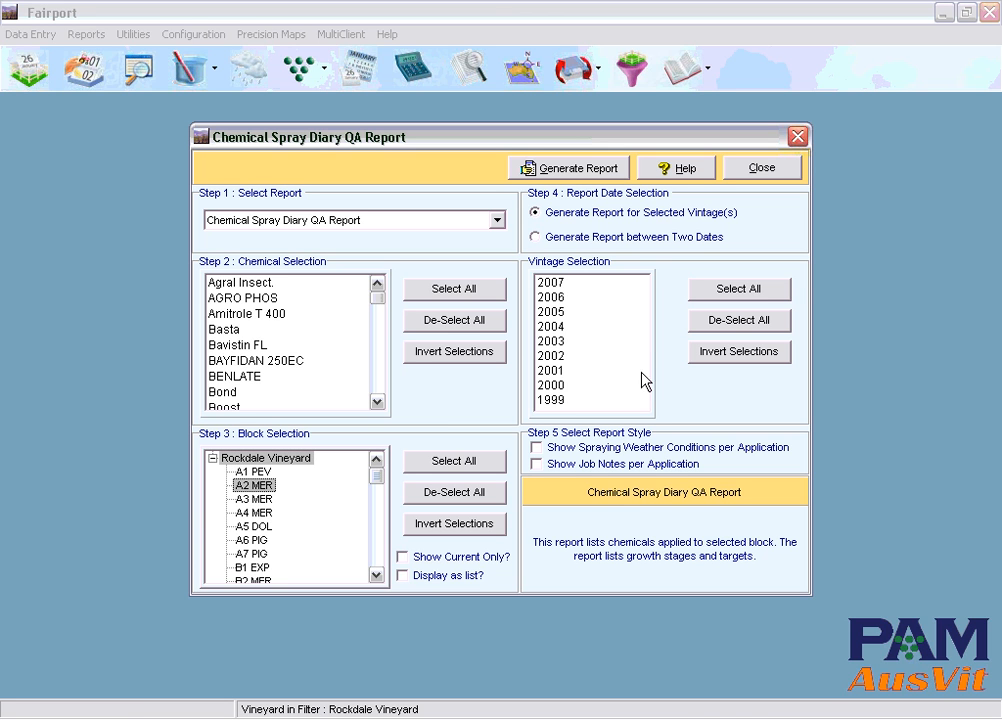
left_click(563, 326)
left_click(578, 168)
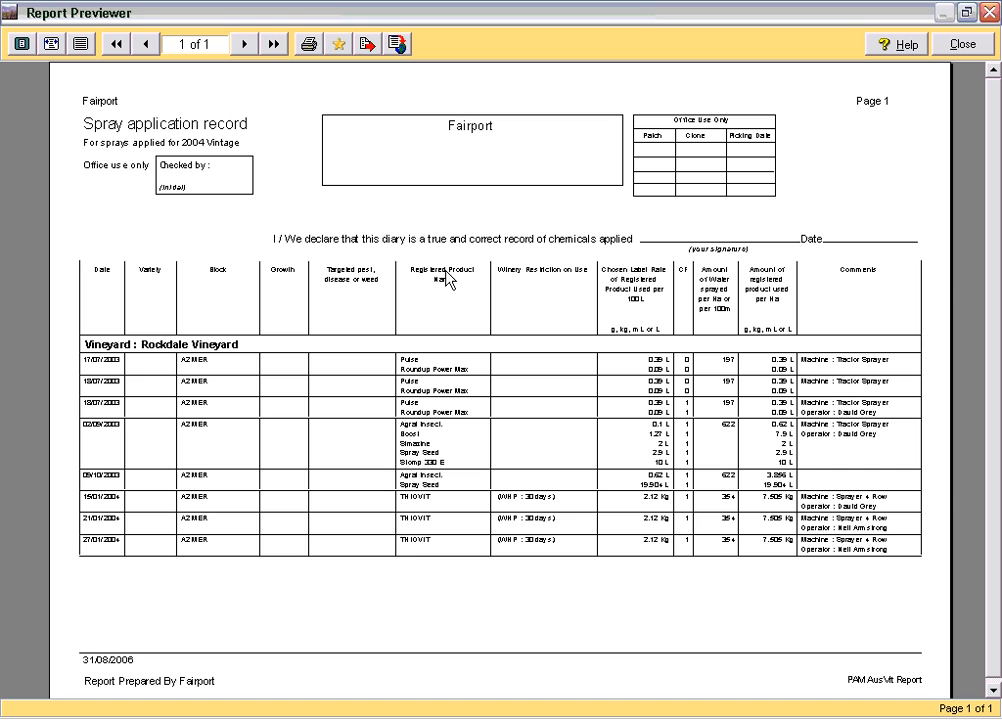
Enlarge the spray application record to examine it through to the Comments column, and close the report and its dialog.
left_click(80, 48)
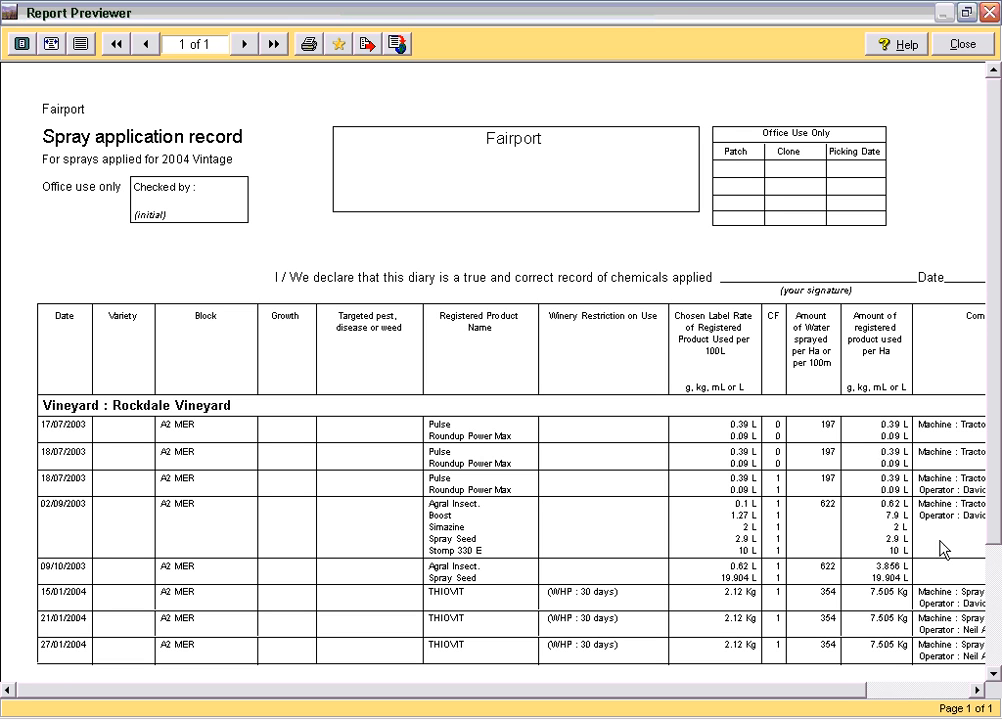
left_click(979, 690)
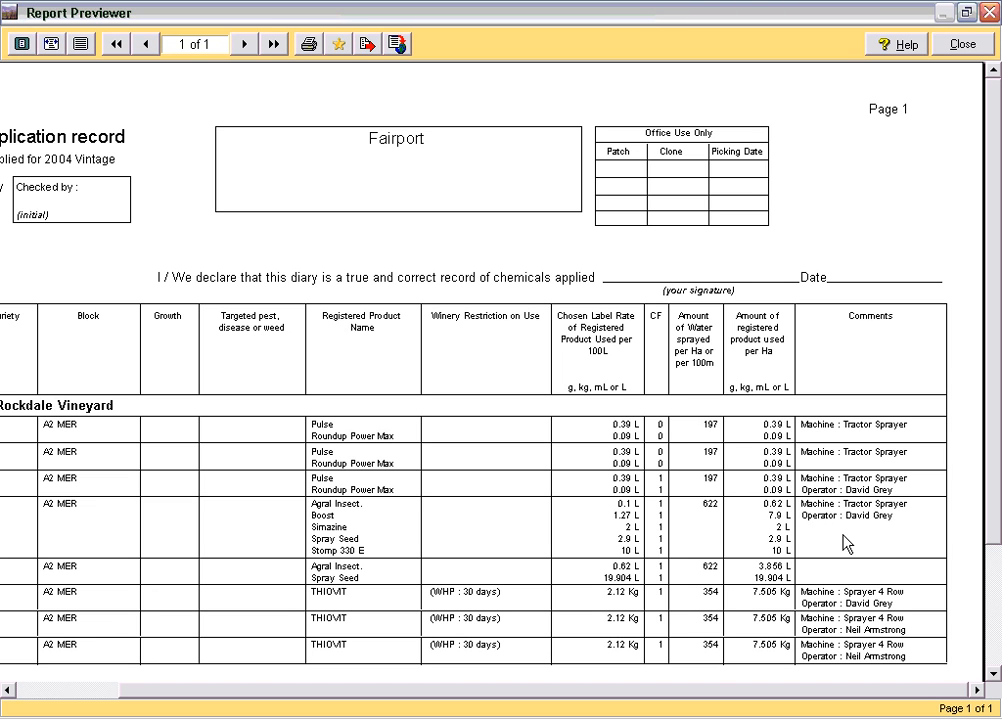
left_click(963, 45)
left_click(763, 170)
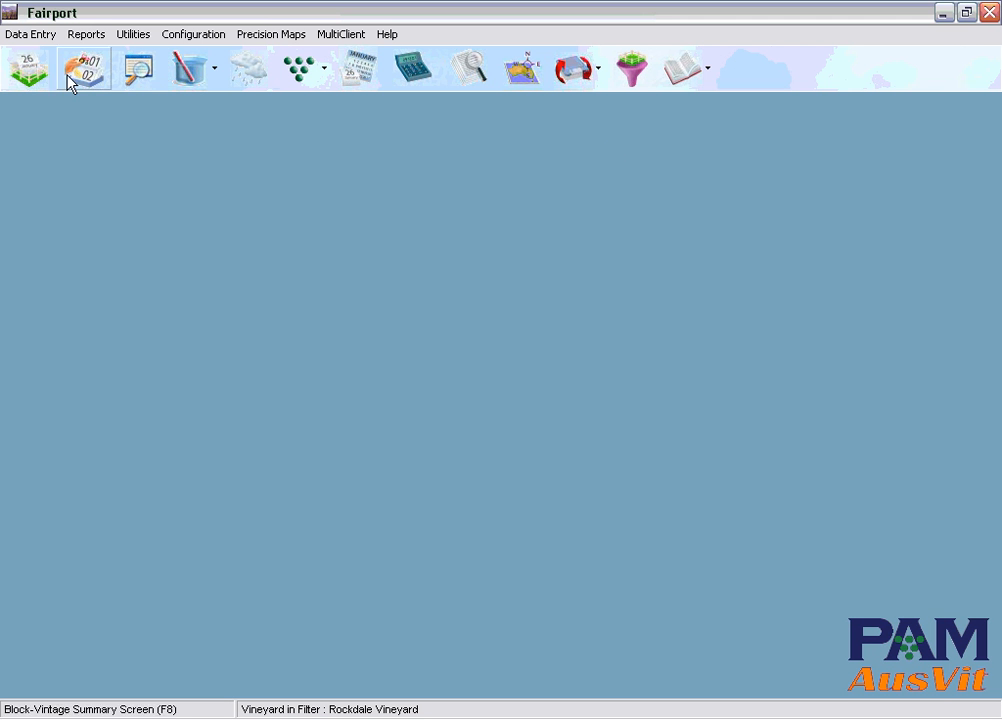
Generate the staff and labour report Who Did What : Listed by Staff/Contractors for vintage 2005.
left_click(84, 35)
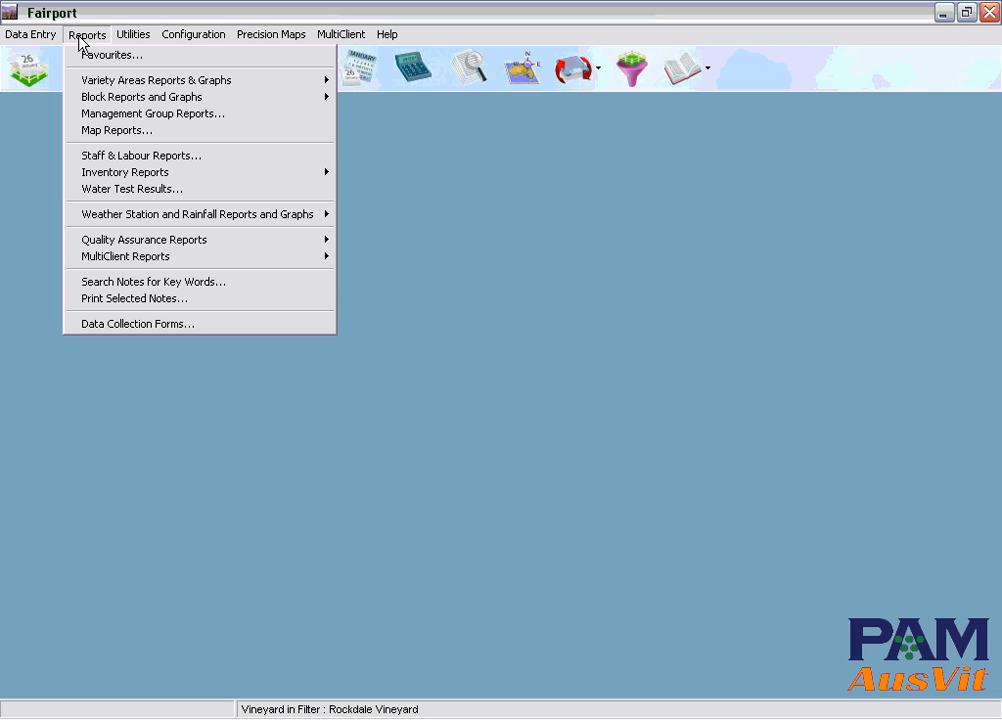
left_click(124, 158)
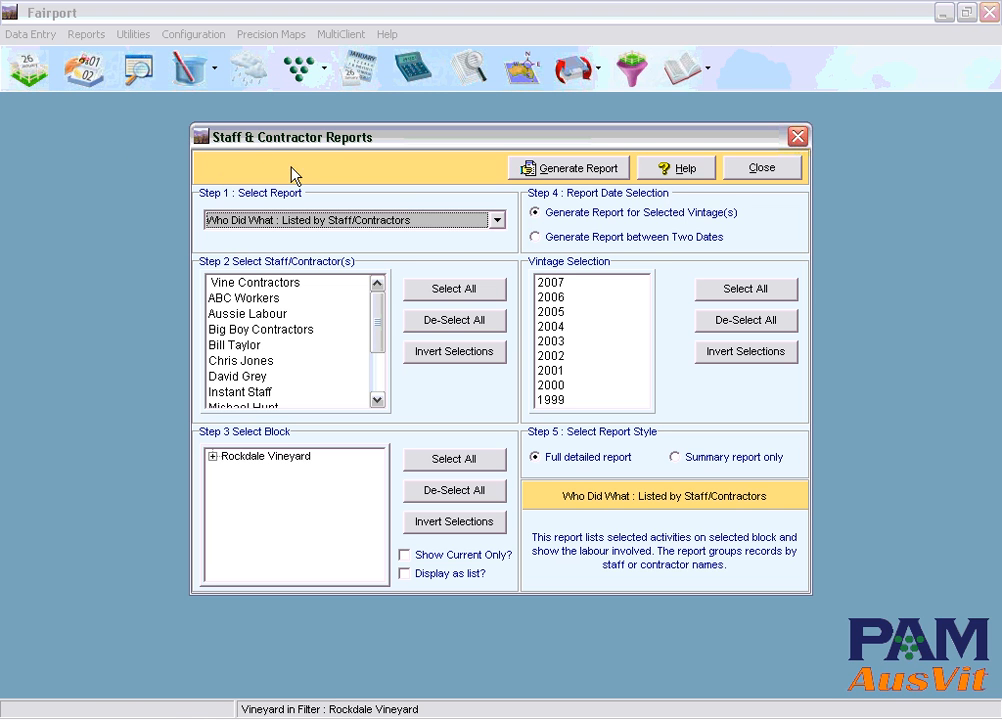
left_click(497, 220)
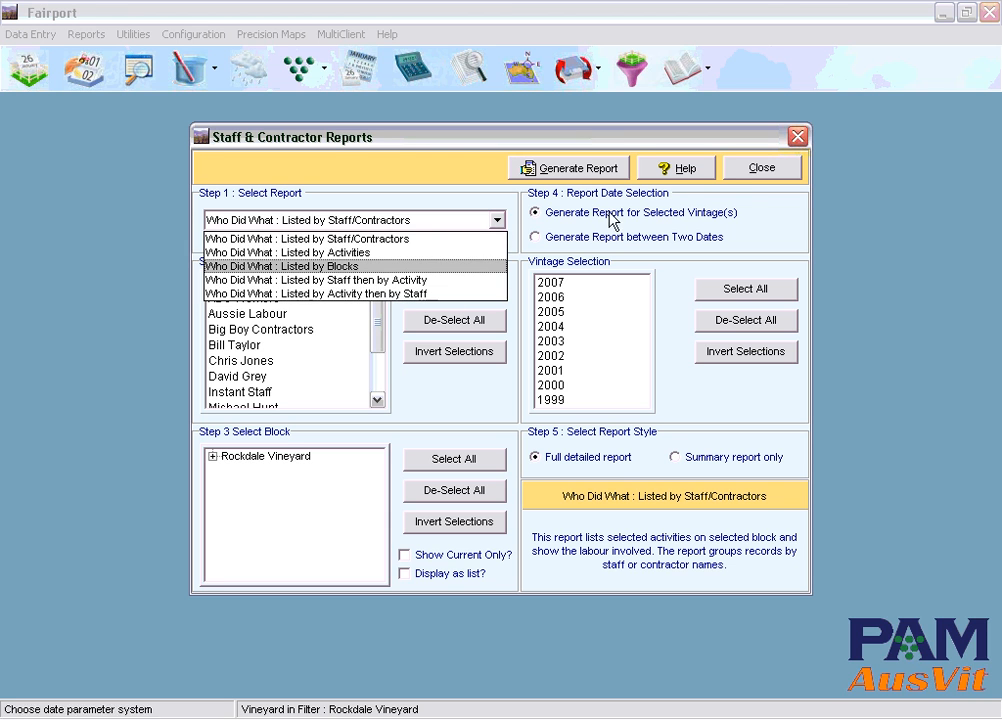
left_click(764, 170)
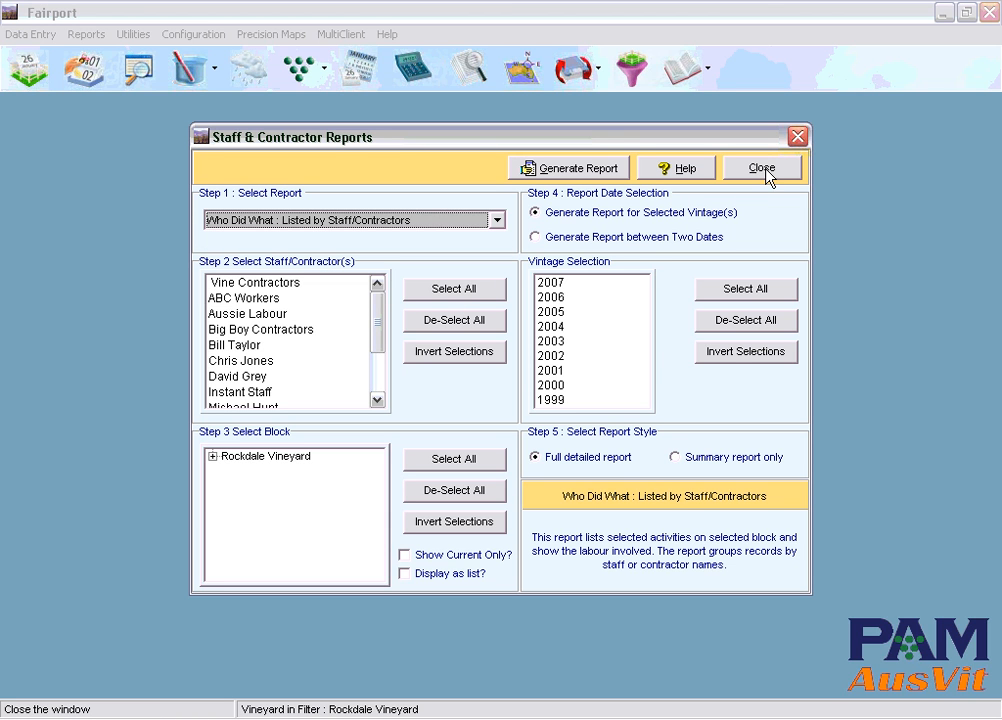
left_click(555, 313)
left_click(212, 456)
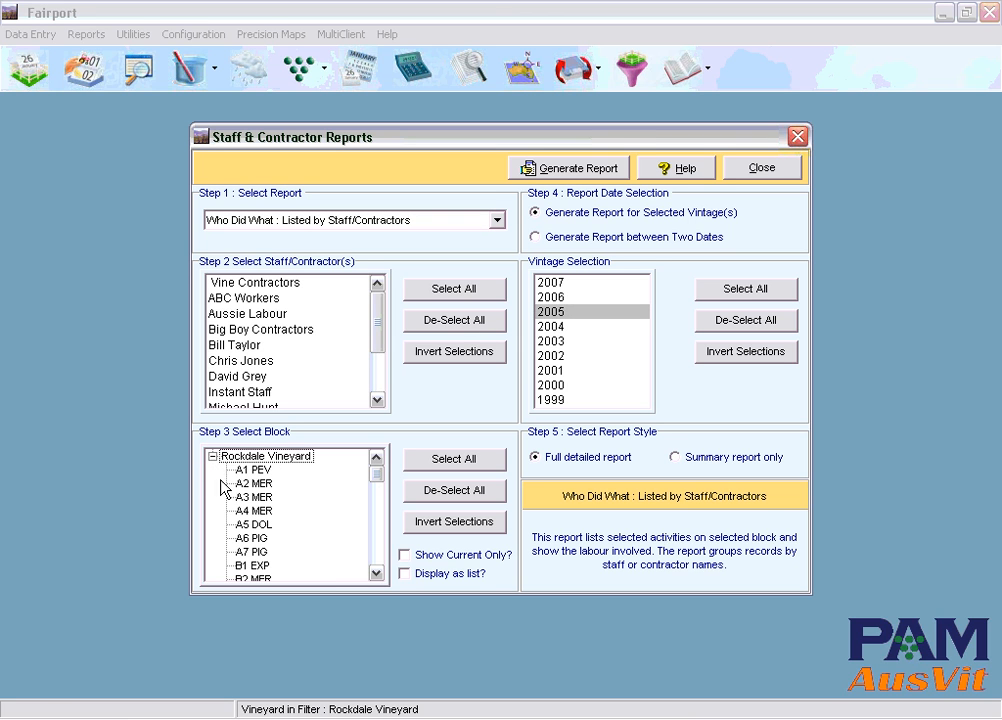
left_click(580, 168)
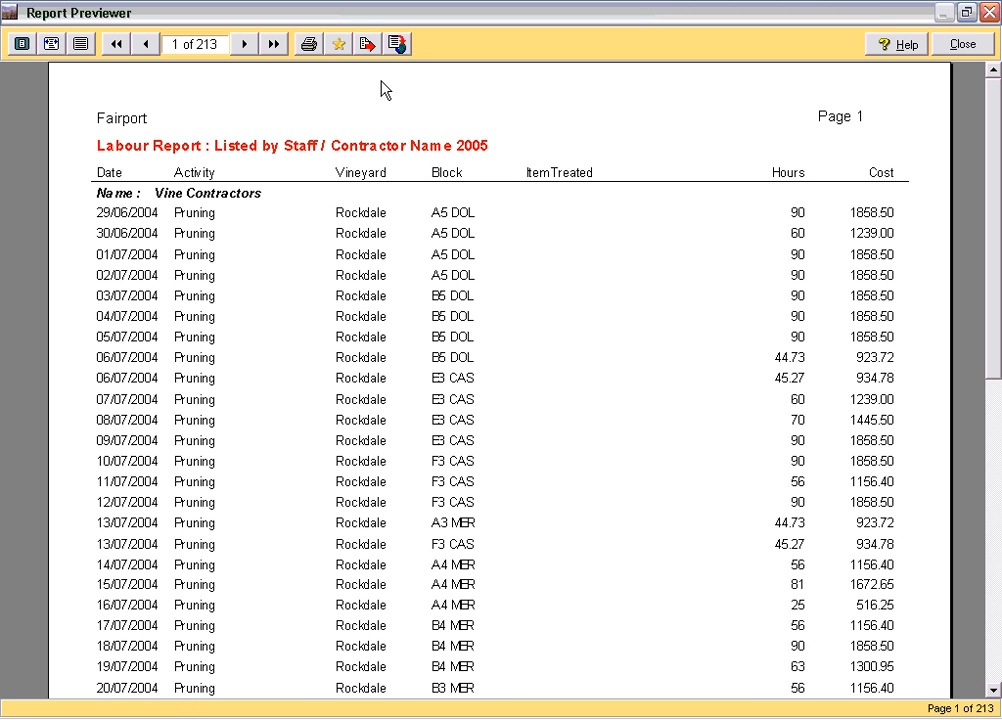
Add the labour report to the report favourites under its default name, and close the staff and contractor reports.
left_click(338, 46)
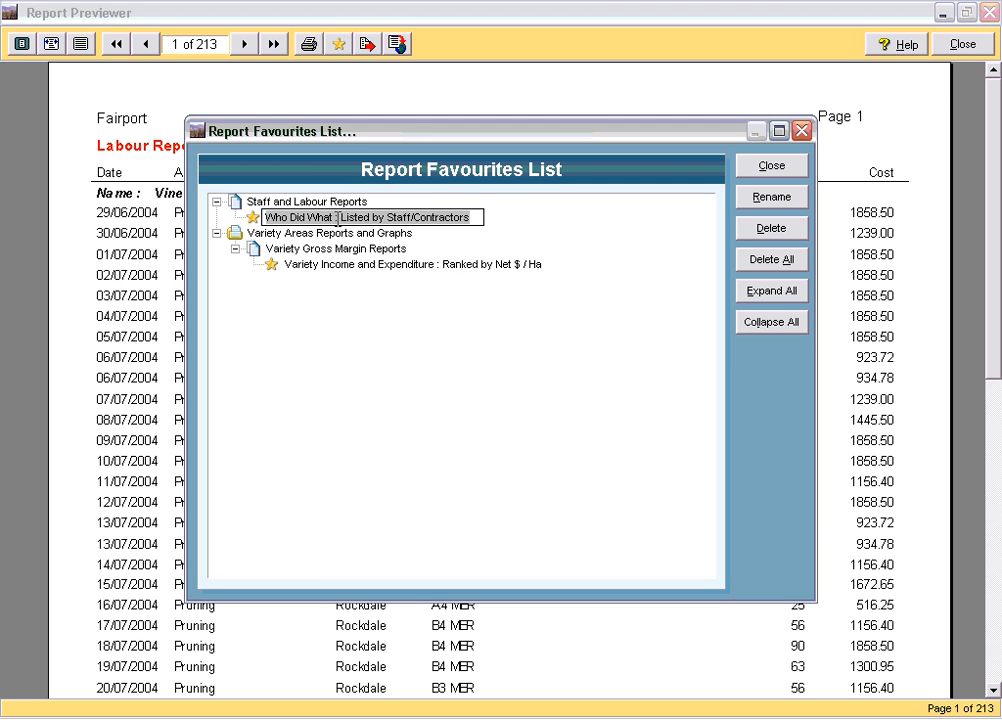
left_click(776, 172)
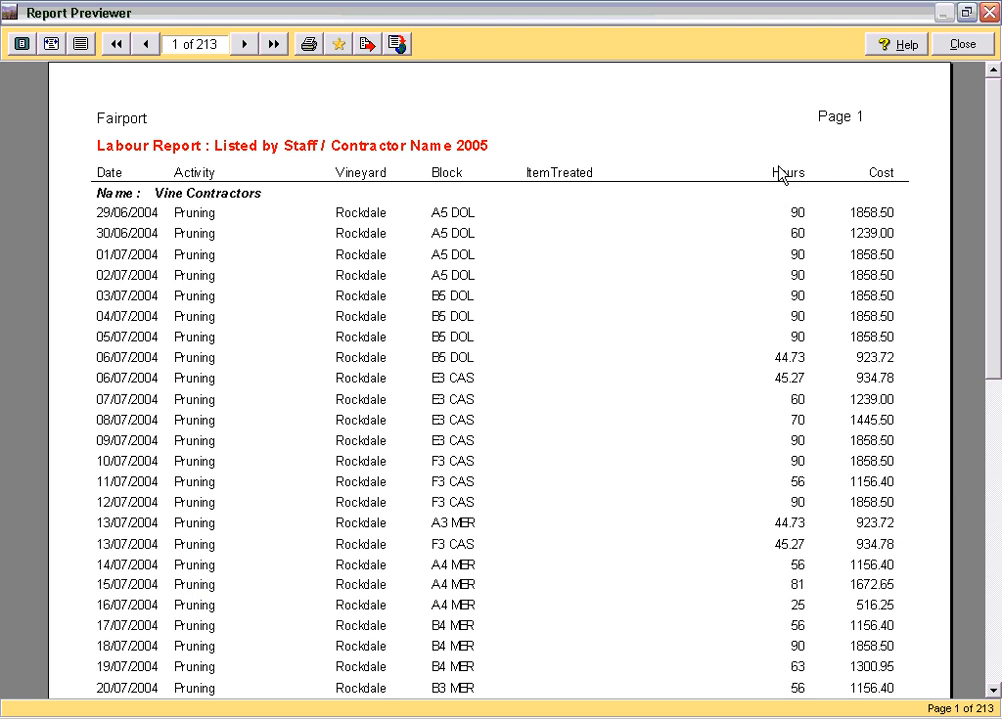
left_click(963, 44)
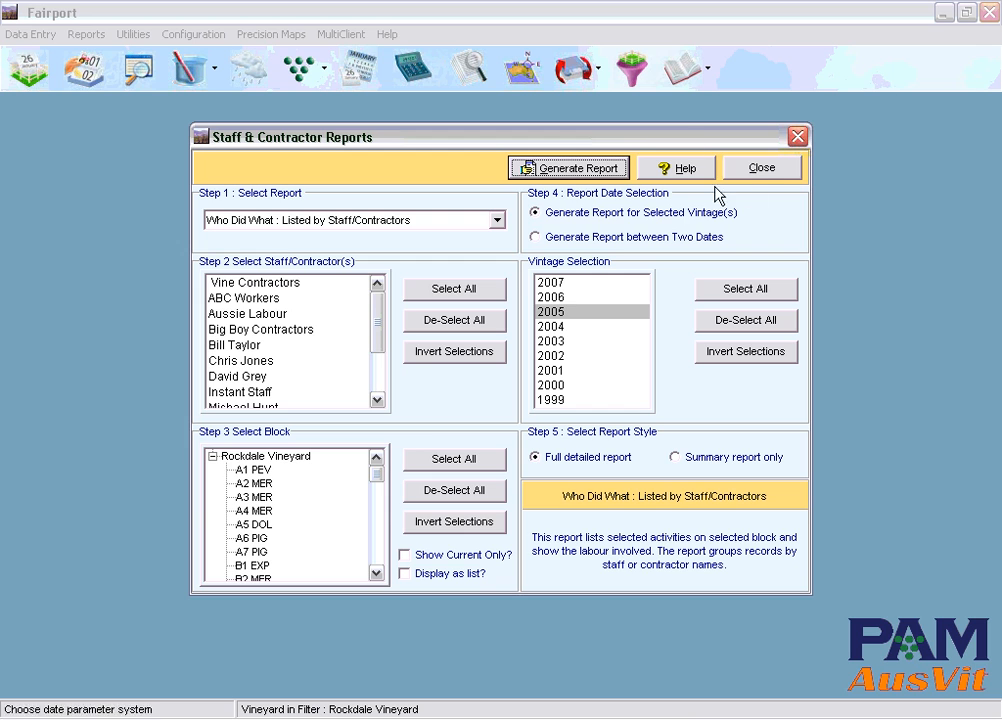
left_click(767, 166)
Generate the Variety Income and Expenditure : Ranked by Net $ / Ha report from the report favourites list.
left_click(92, 39)
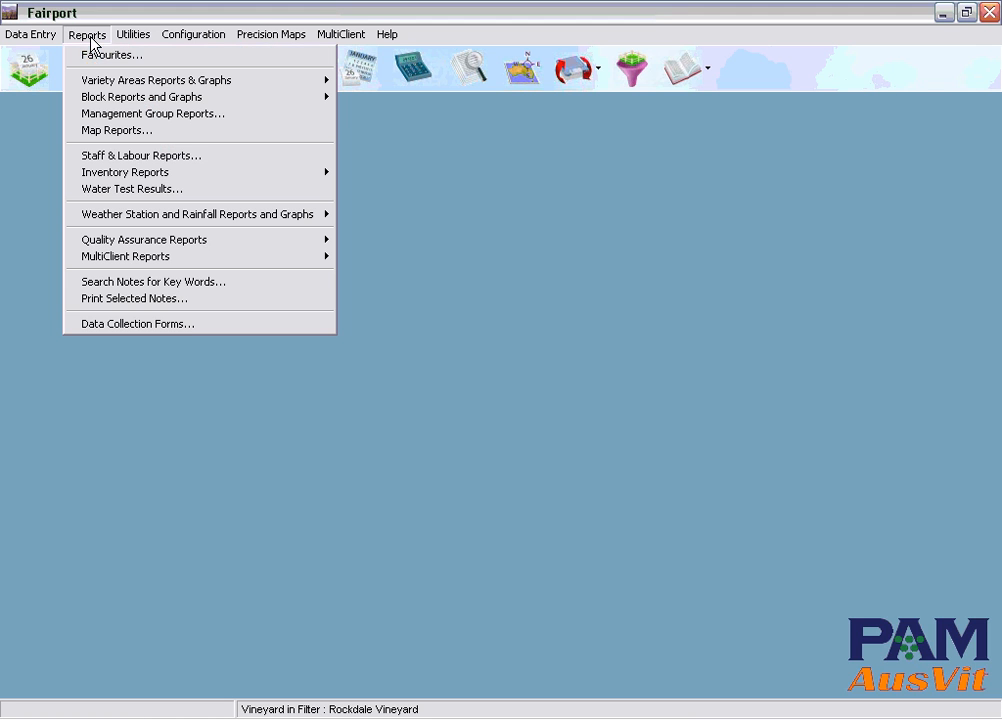
left_click(95, 56)
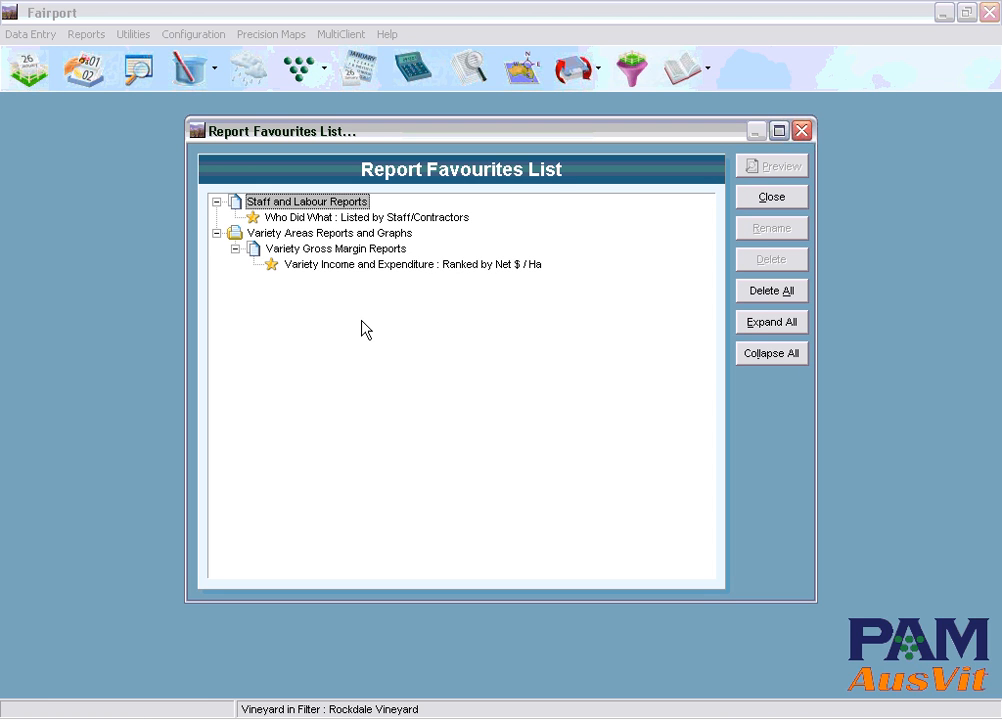
left_click(367, 266)
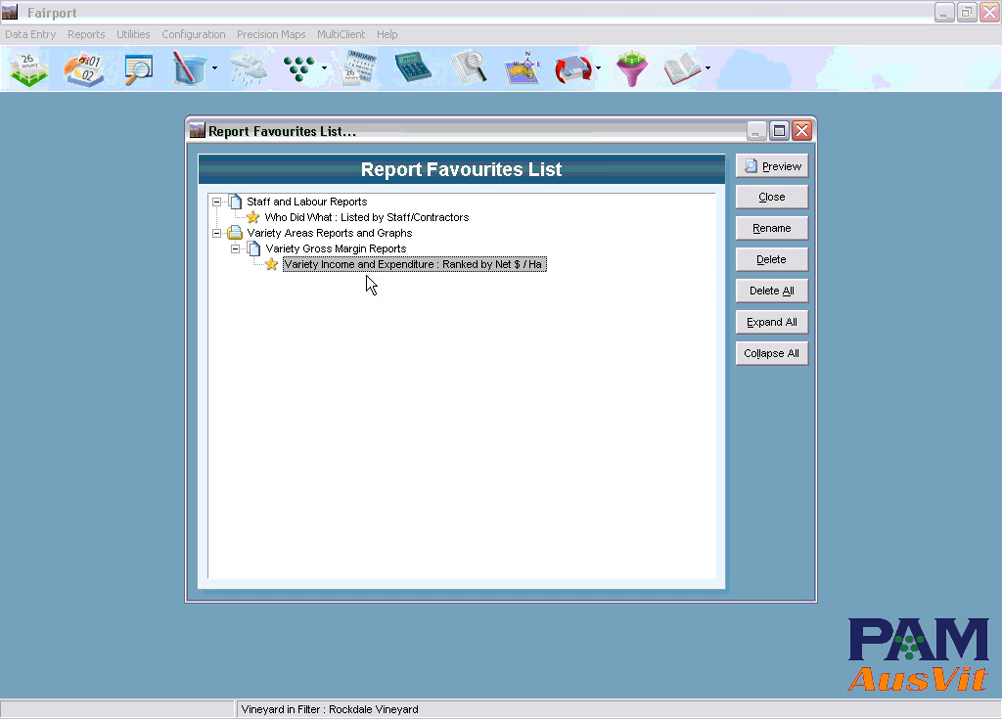
left_click(765, 167)
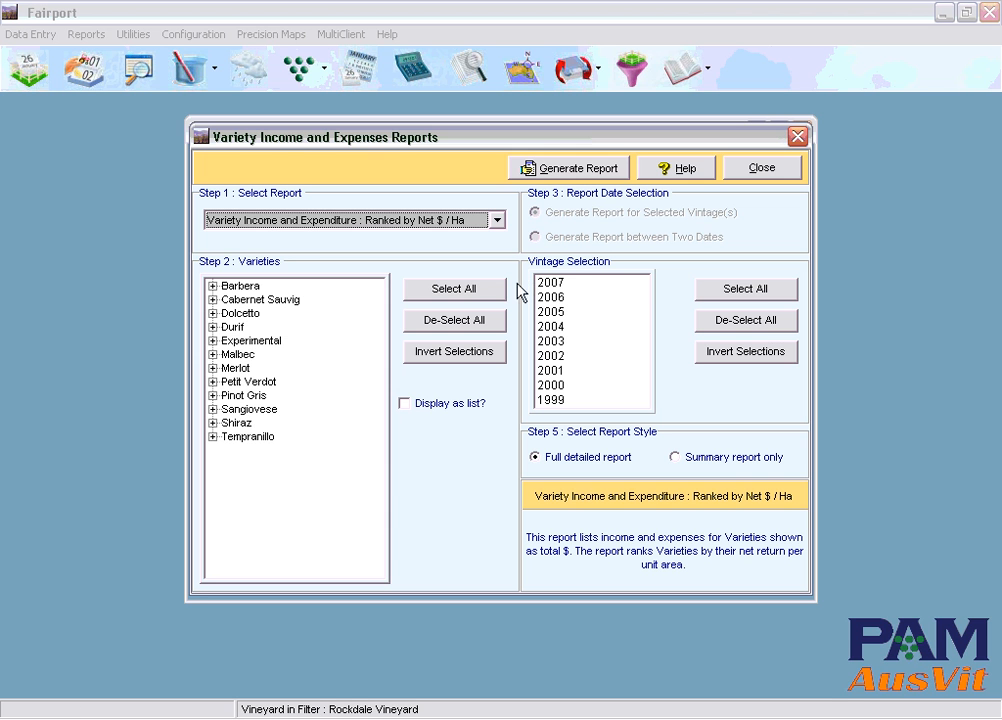
left_click(575, 168)
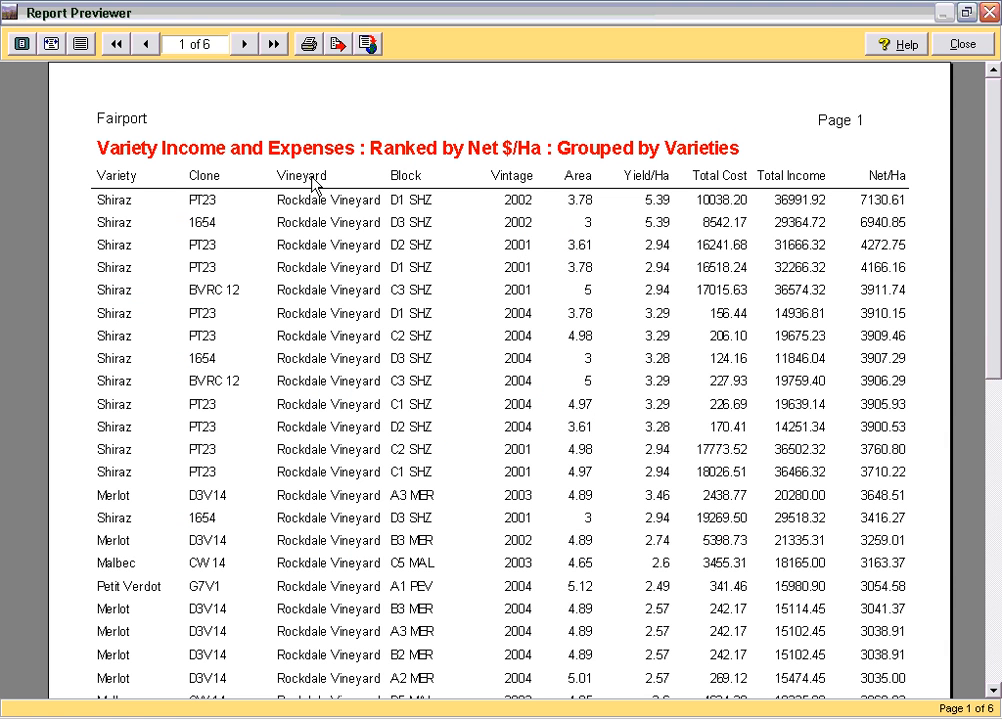
Examine the file formats offered for exporting the report, and cancel the export.
left_click(338, 46)
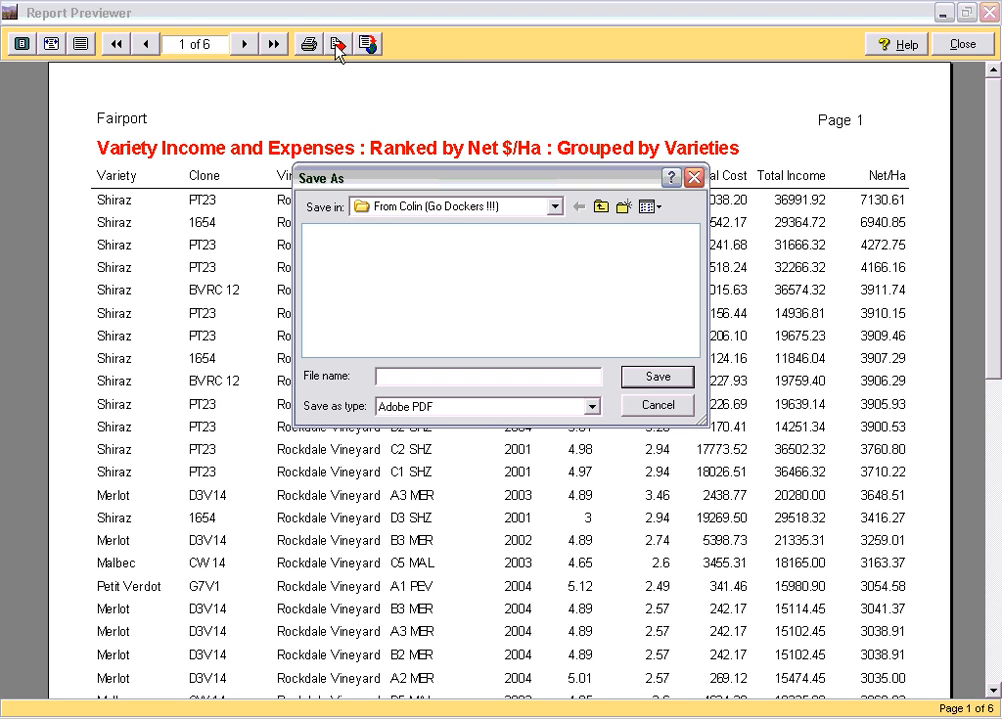
left_click(592, 406)
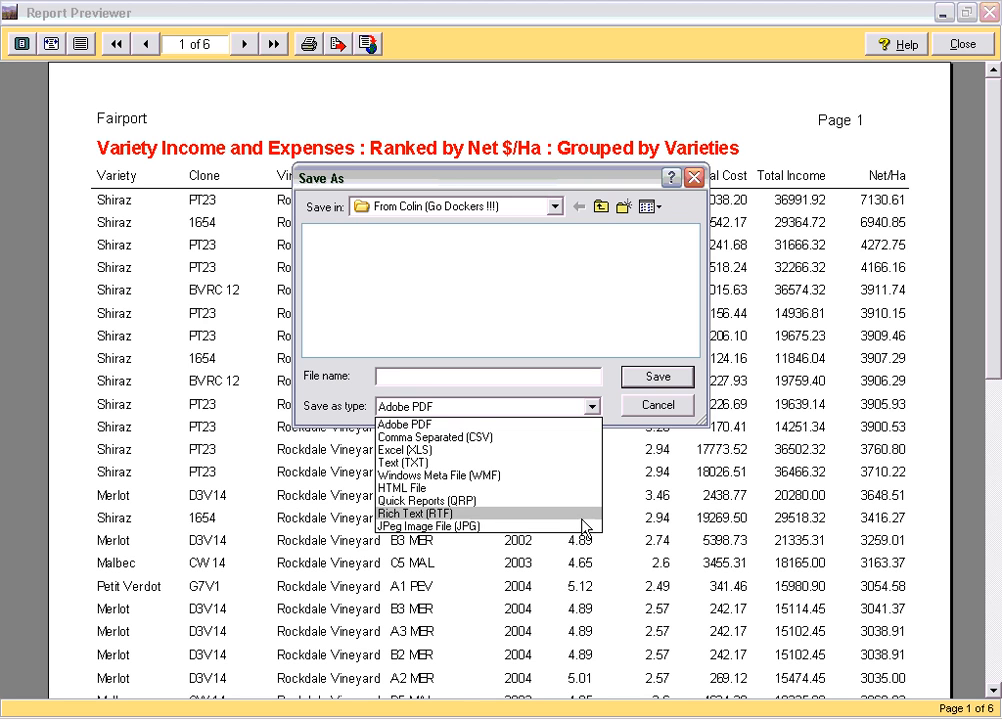
left_click(660, 406)
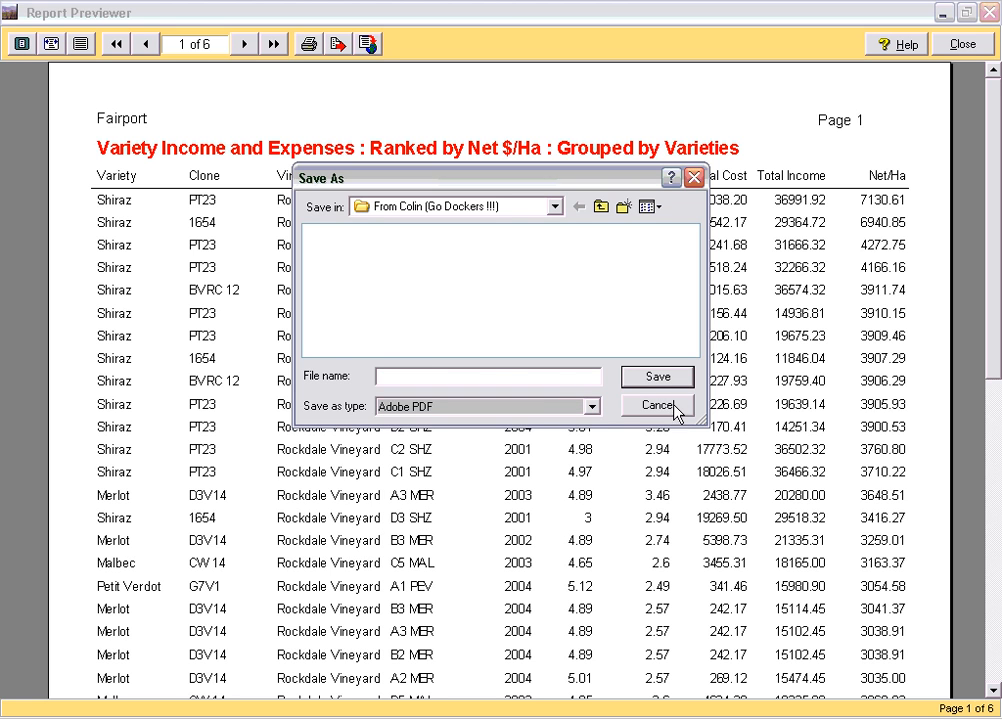
left_click(679, 410)
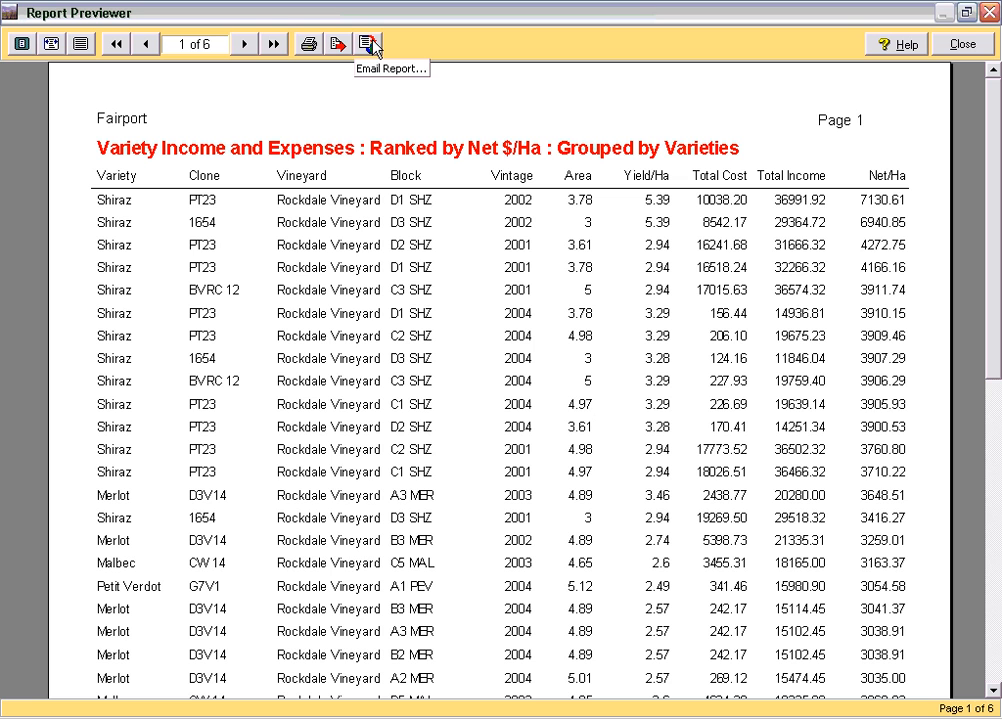
Close the variety report, its settings dialog and the report favourites list.
left_click(964, 45)
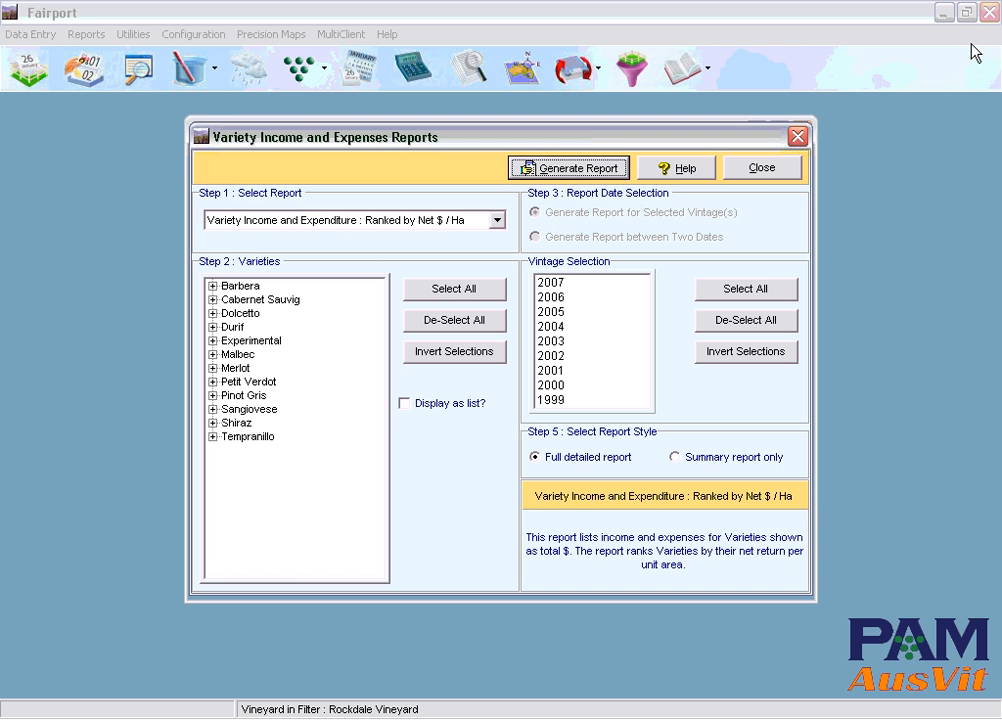
left_click(774, 170)
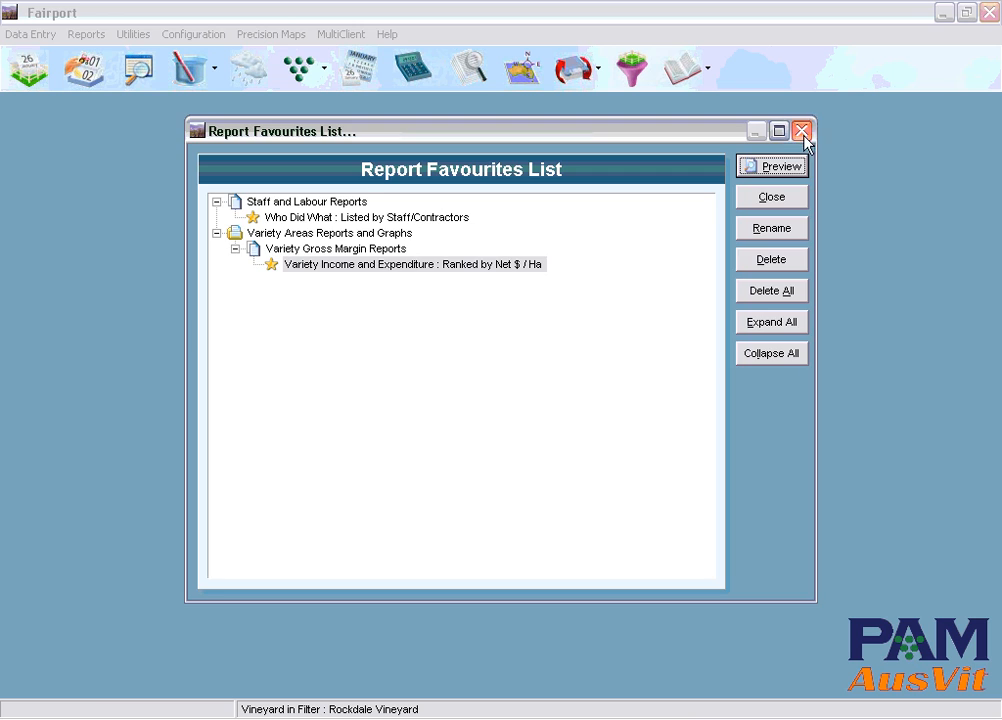
left_click(801, 131)
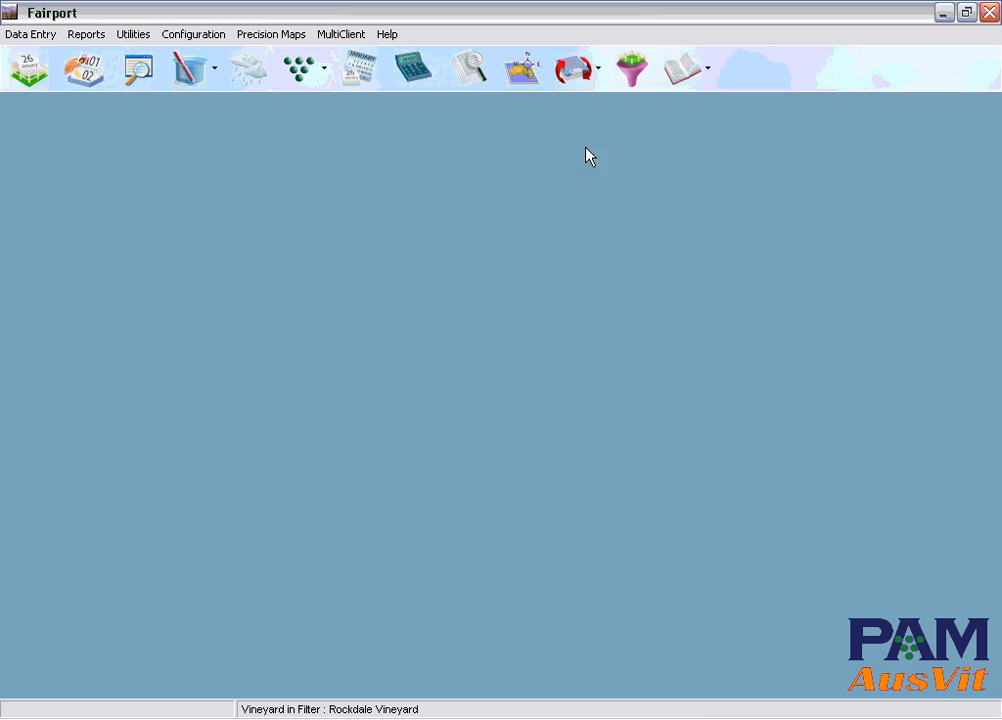
left_click(280, 37)
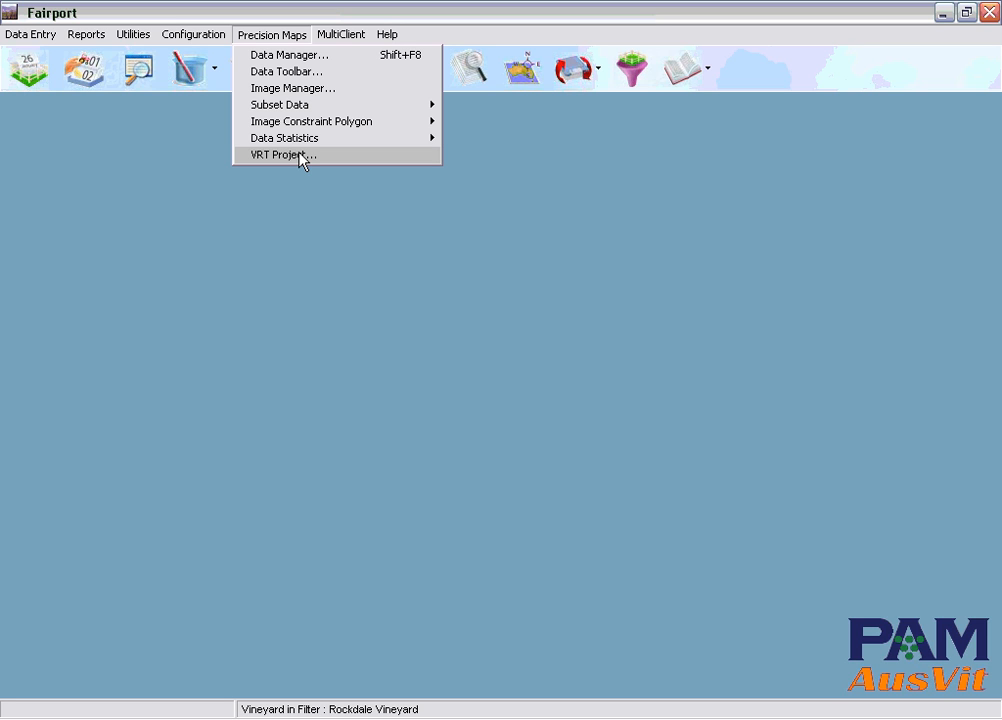
left_click(404, 233)
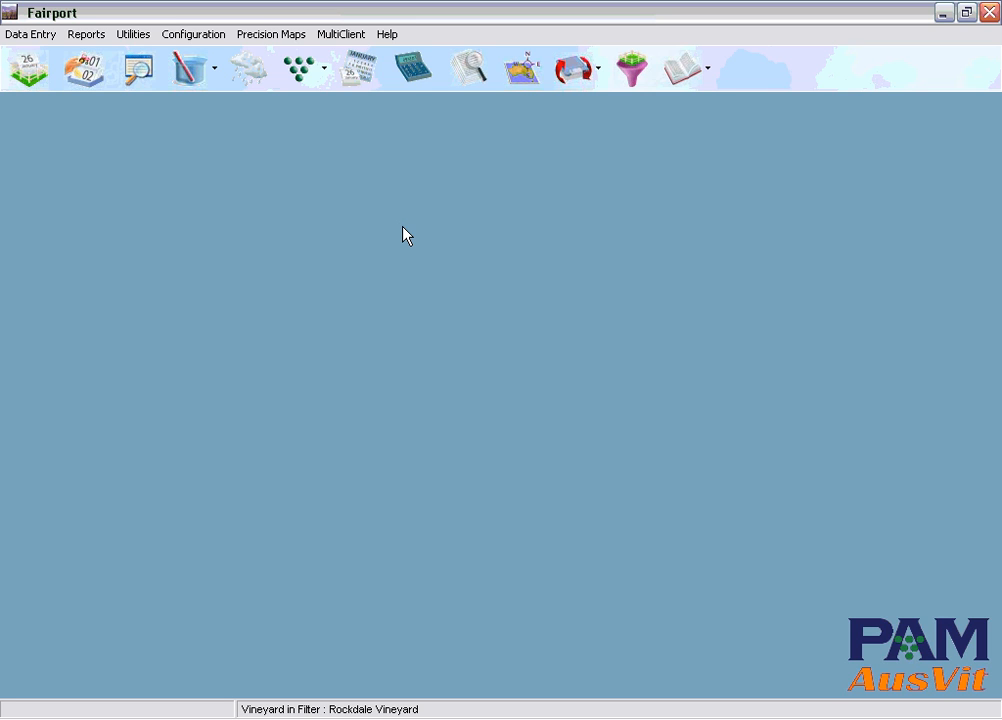